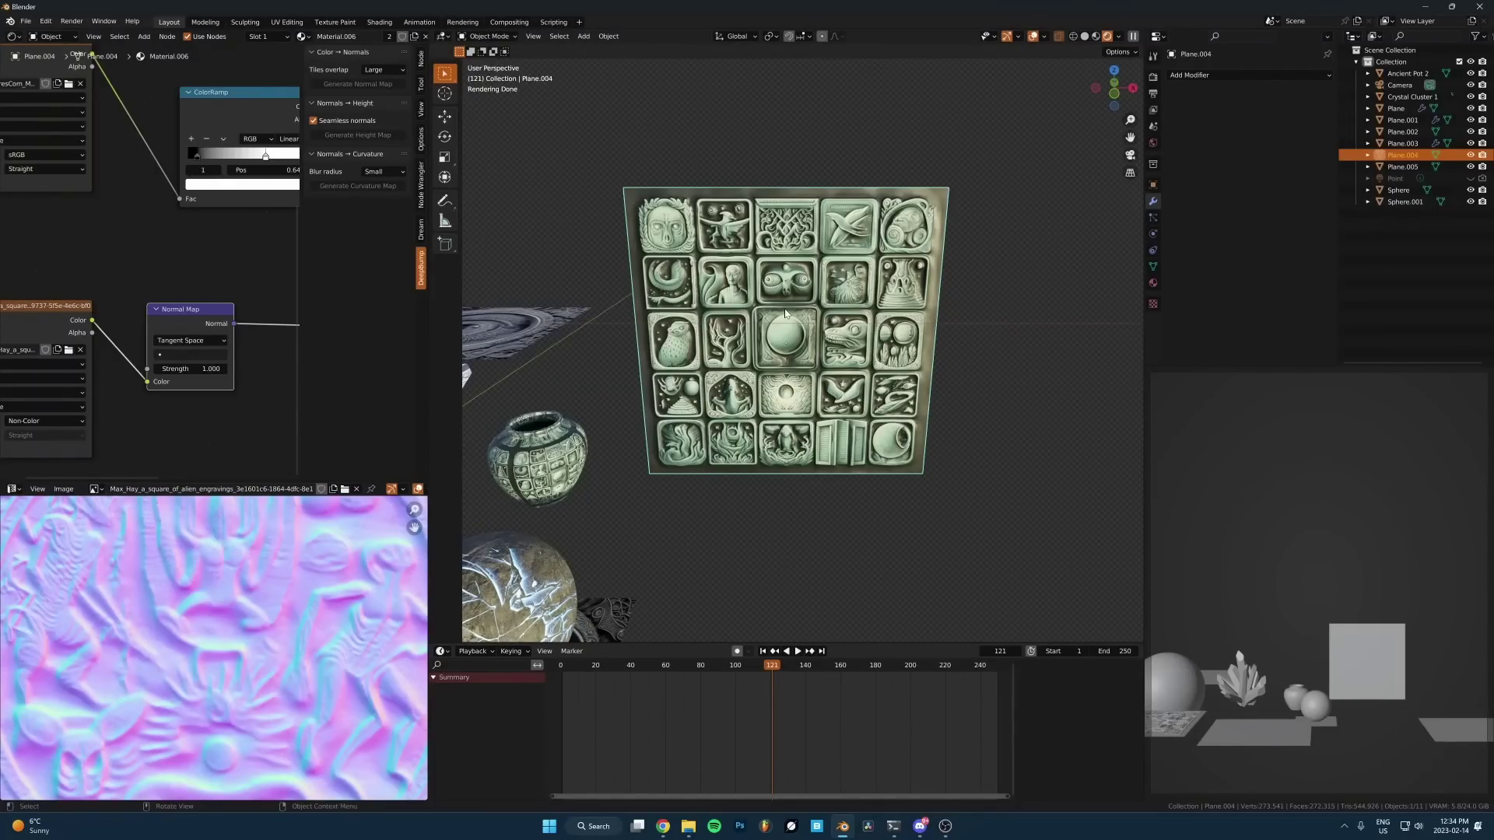
# Step: Set the Normal Map node's strength to 0 and view the carved panel's flat shading from an angle
pyautogui.scroll(1, 785, 313)
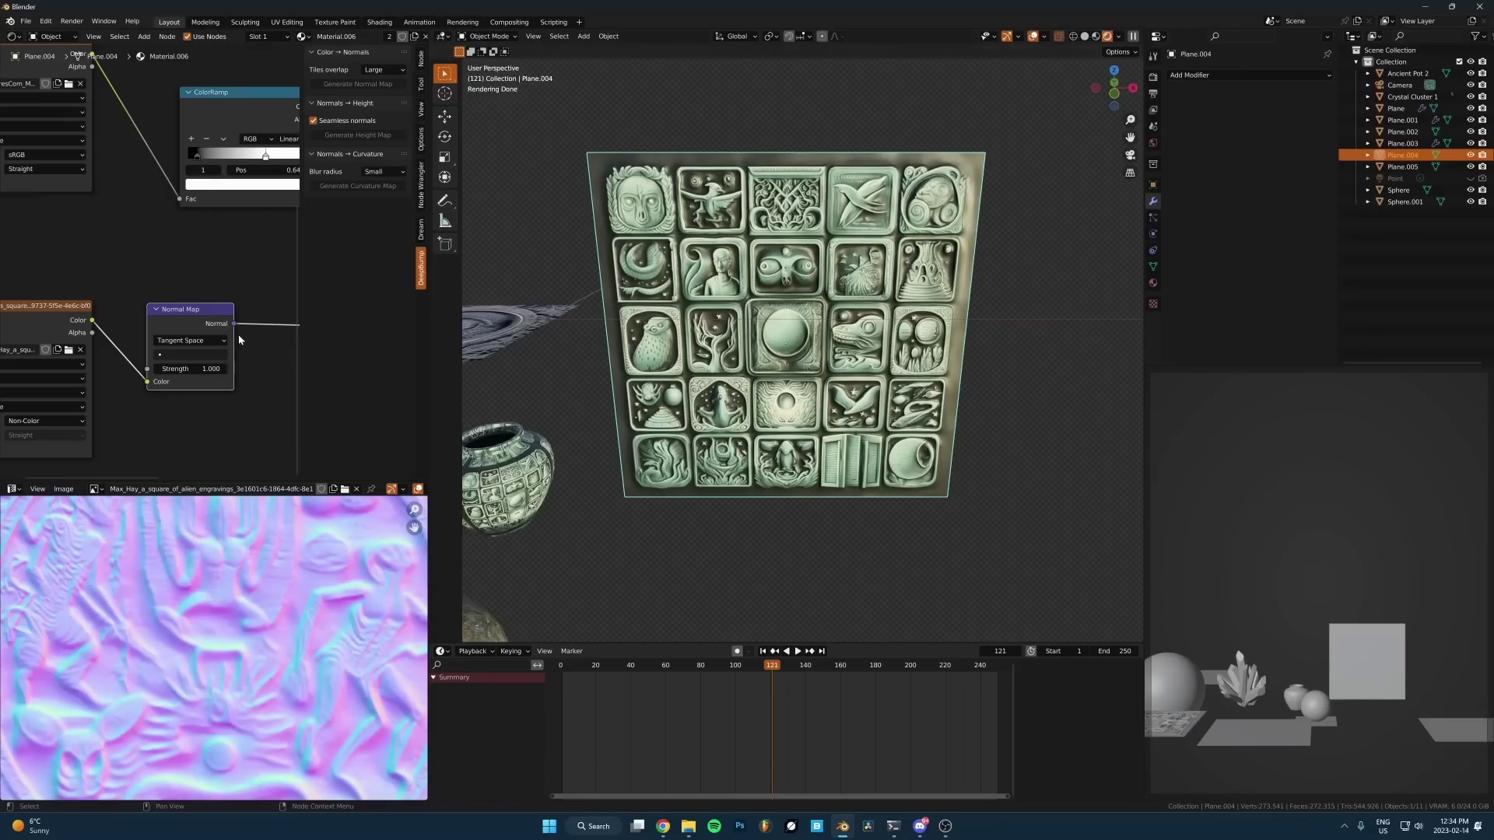
pyautogui.moveTo(196, 369); pyautogui.dragTo(117, 369)
pyautogui.moveTo(592, 327); pyautogui.dragTo(669, 315, button='middle')
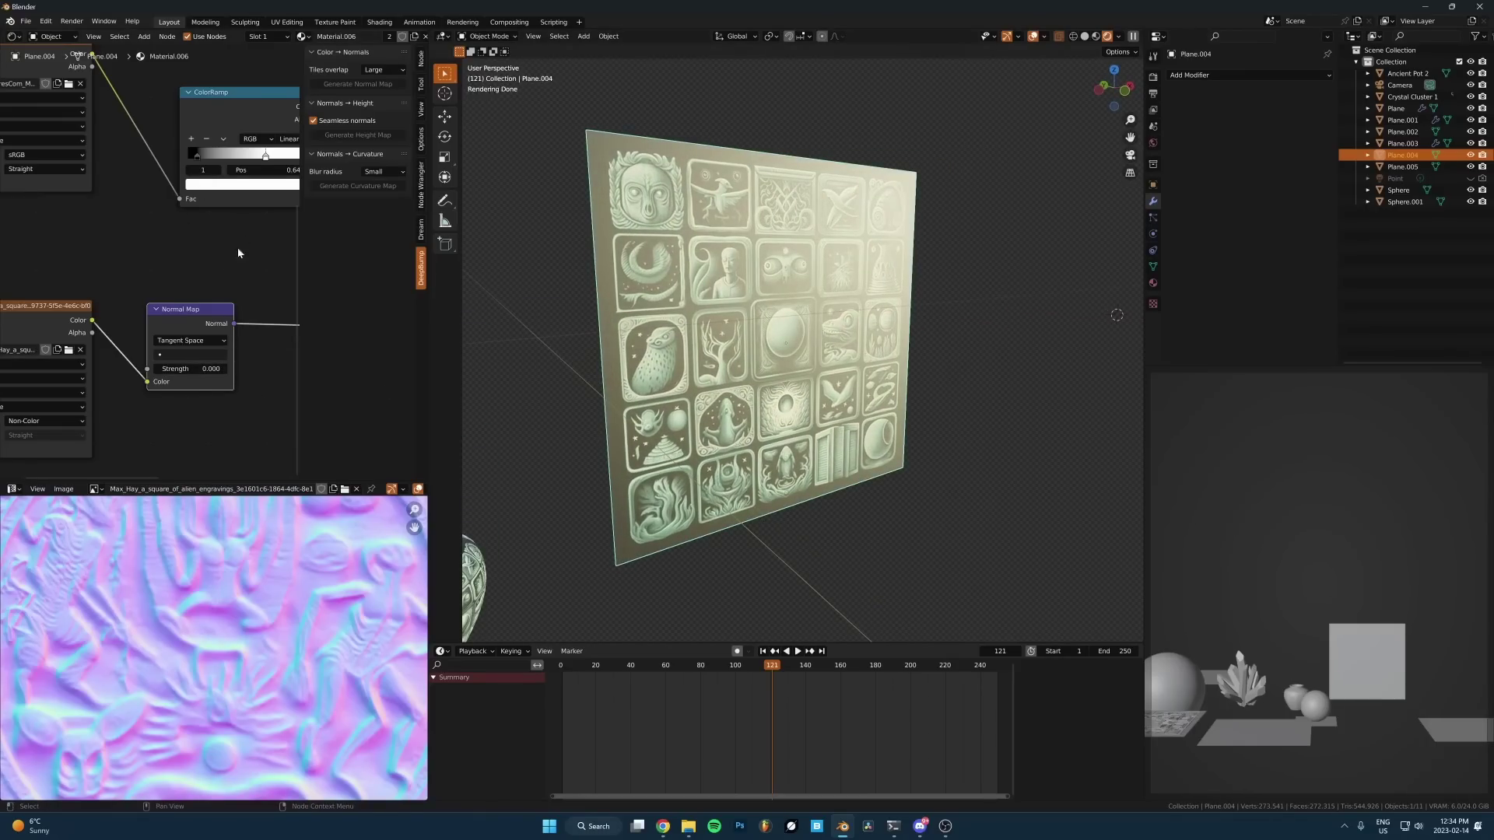
pyautogui.scroll(-1, 238, 253)
pyautogui.scroll(-2, 78, 194)
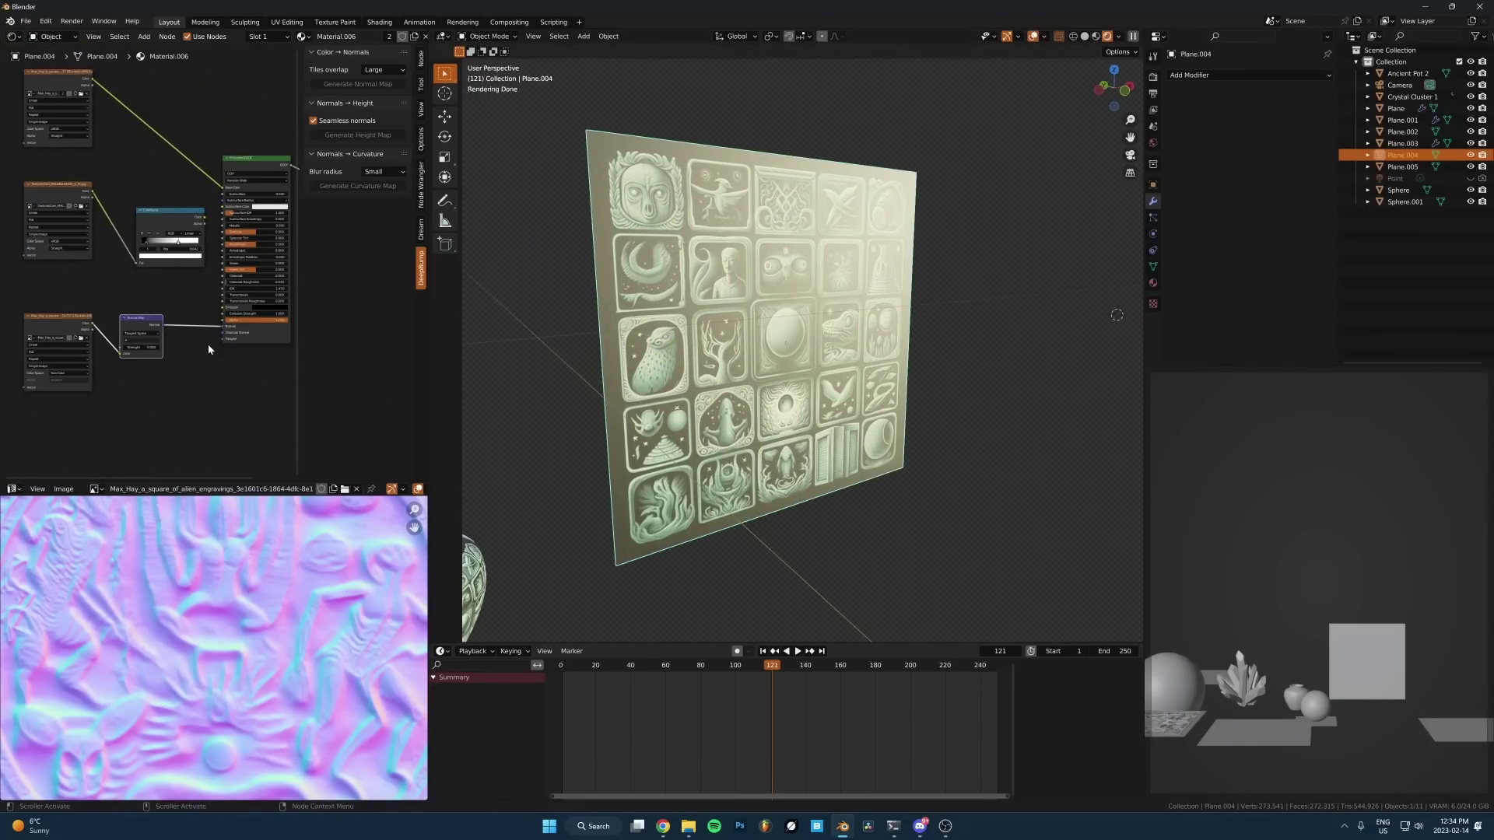
pyautogui.scroll(4, 125, 340)
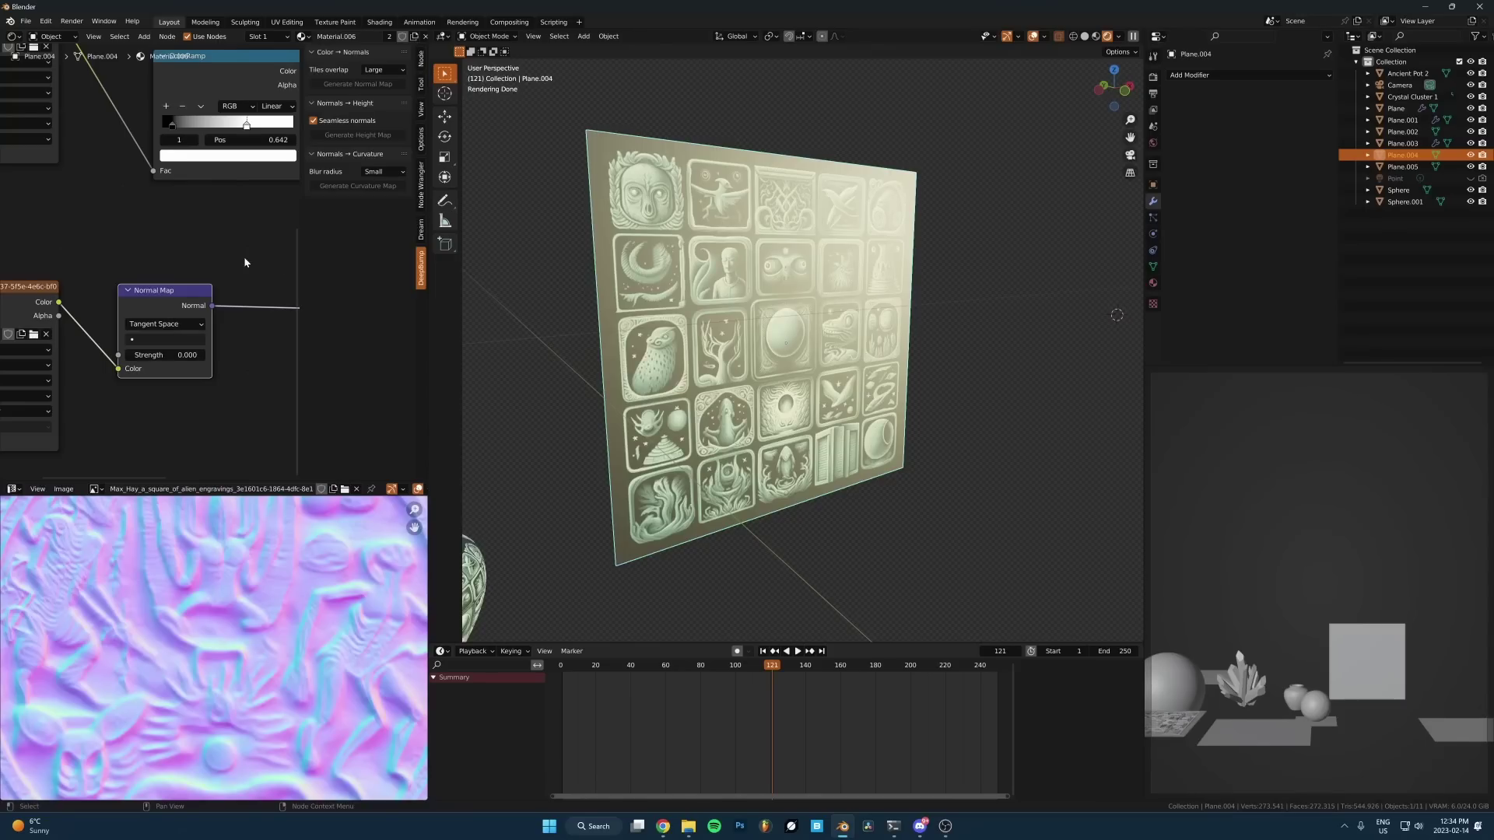
# Step: Set the Normal Map strength to 1.5 and inspect the carved panel's relief from several angles
pyautogui.moveTo(158, 354); pyautogui.dragTo(195, 354)
pyautogui.moveTo(786, 331); pyautogui.dragTo(730, 330, button='middle')
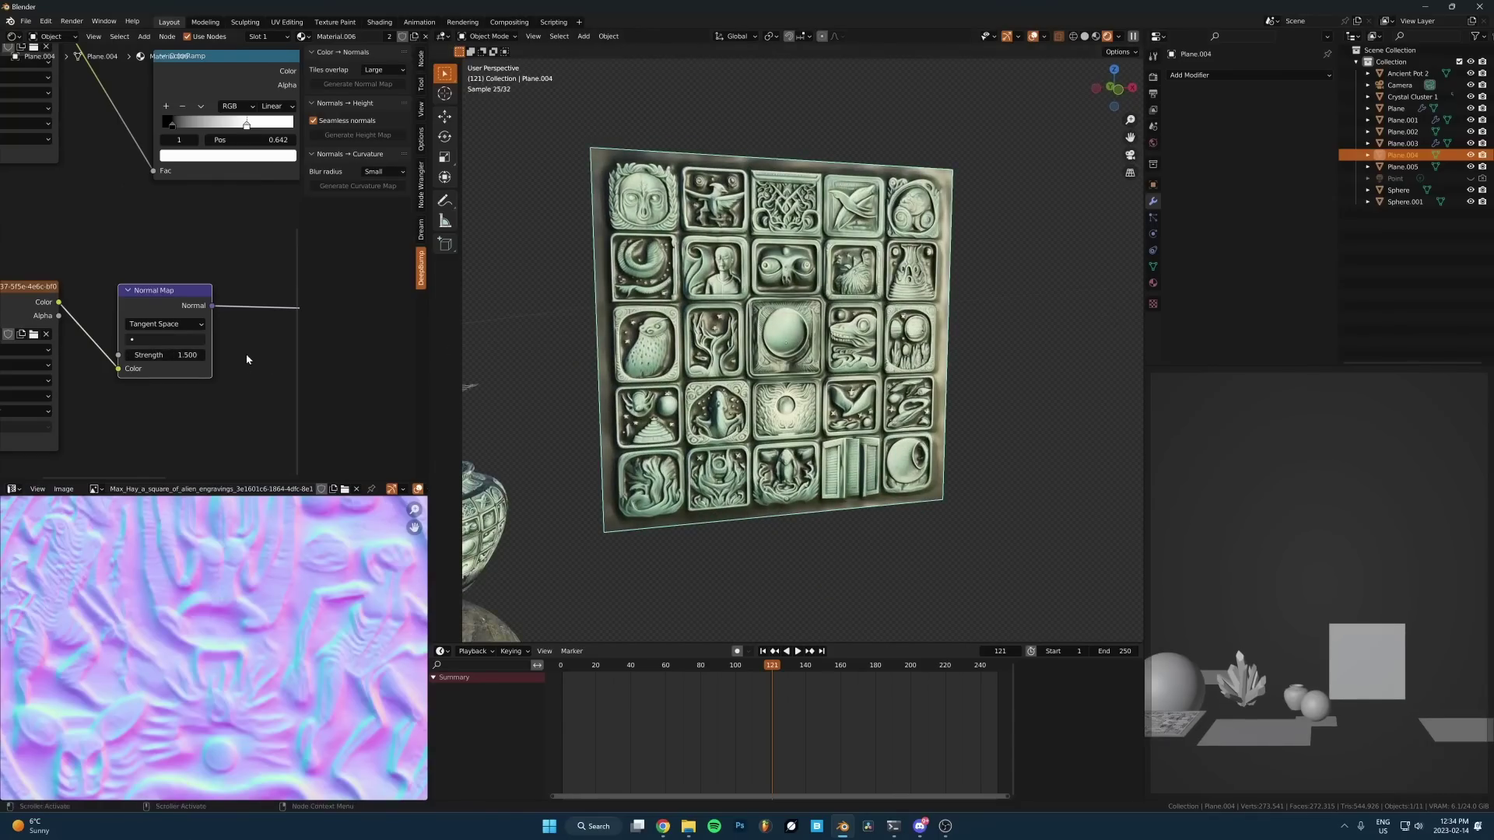
pyautogui.moveTo(845, 325); pyautogui.dragTo(824, 425, button='middle')
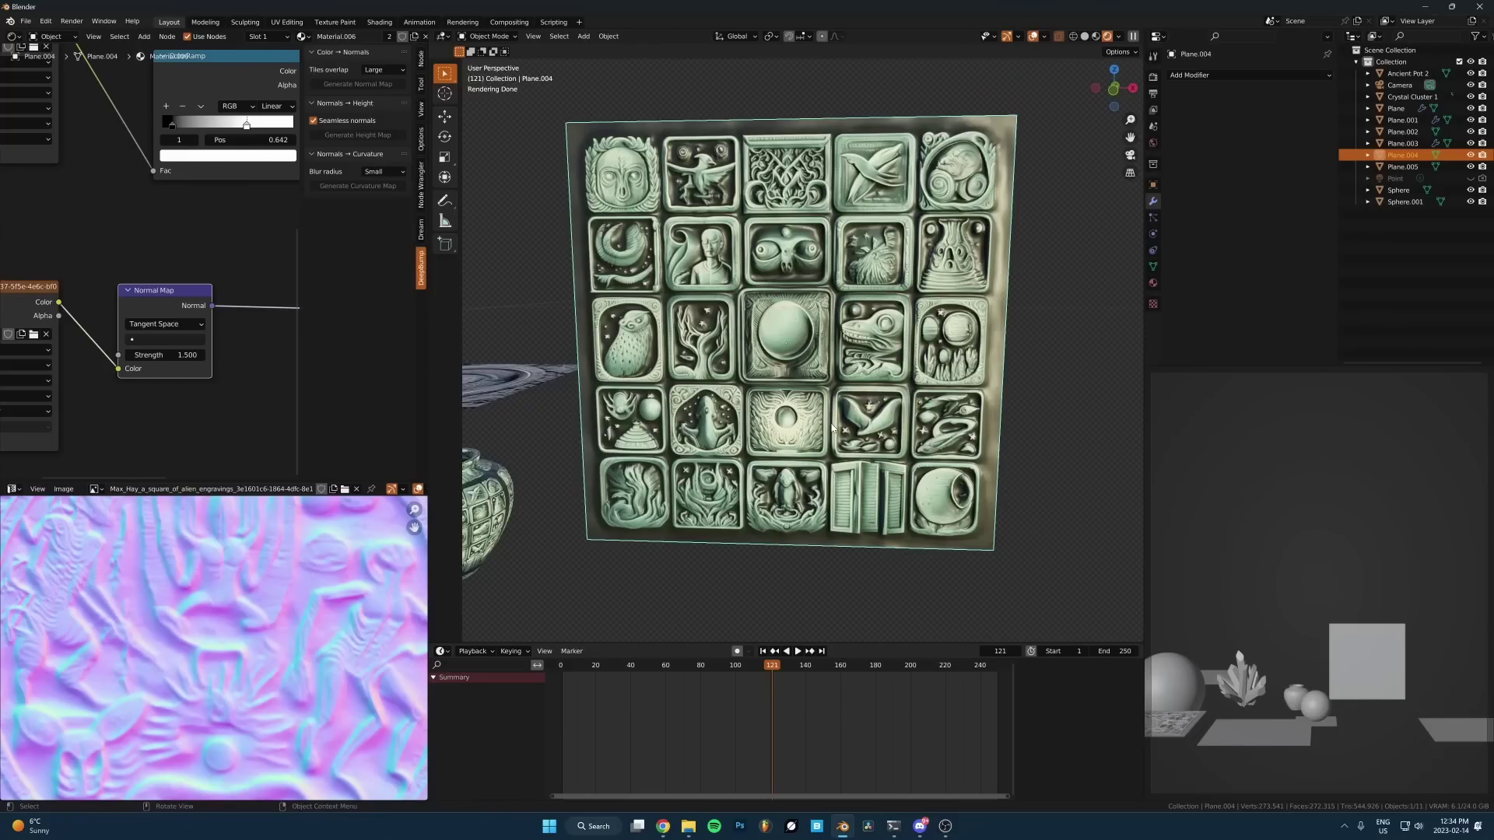
# Step: Set the carved panel's Normal Map strength to 1
pyautogui.click(167, 355)
pyautogui.write('1')
pyautogui.press('Return')
pyautogui.scroll(-2, 734, 476)
pyautogui.moveTo(734, 476); pyautogui.dragTo(806, 476, button='middle')
pyautogui.scroll(-5, 755, 502)
pyautogui.scroll(-1, 804, 475)
# Step: Switch to Chrome, read the pinned comment about the DeepBump addon under the YouTube video, and return to Blender
pyautogui.click(663, 827)
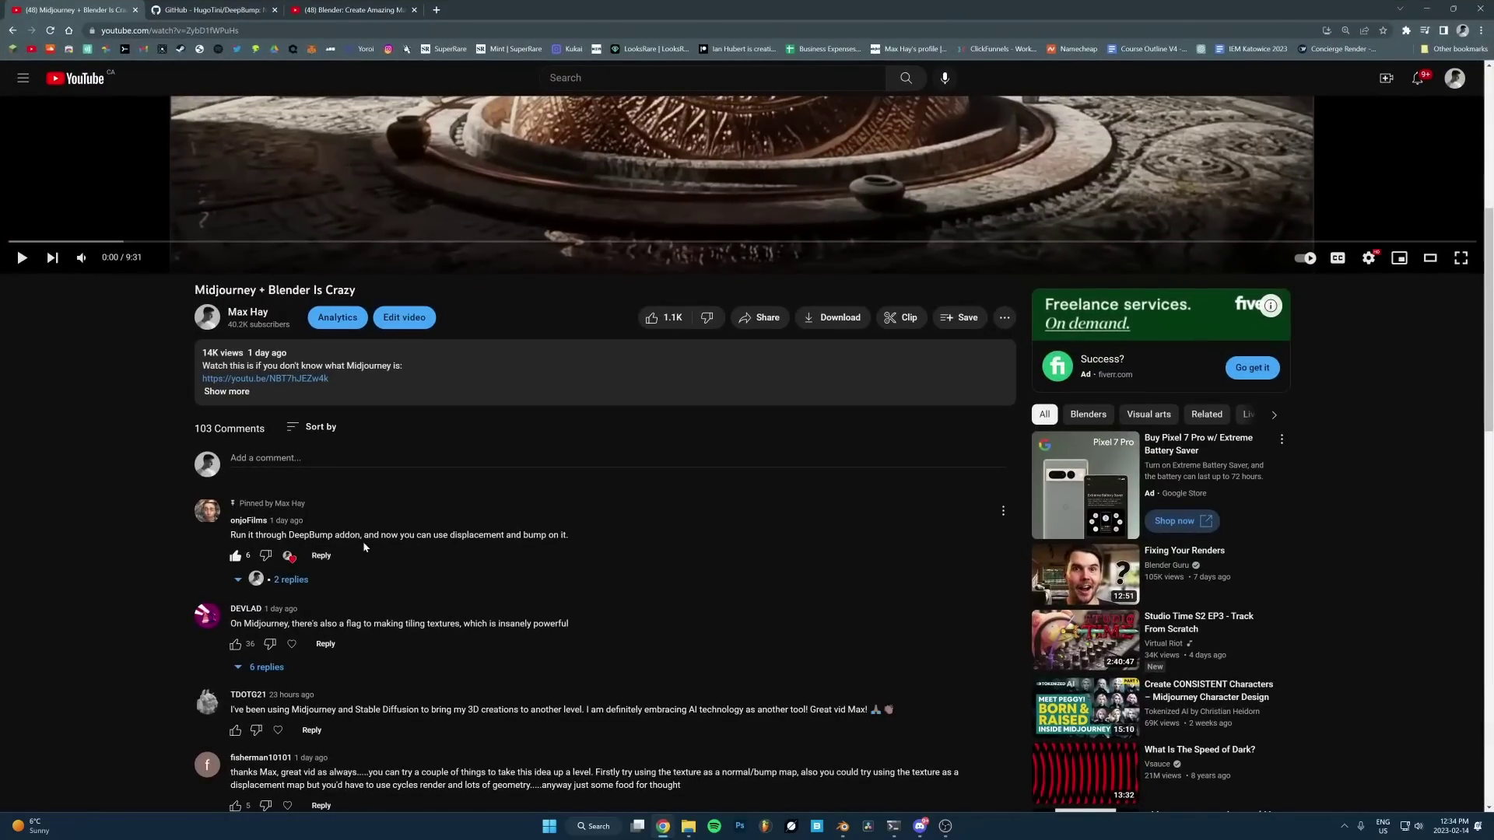
pyautogui.moveTo(236, 535); pyautogui.dragTo(427, 535)
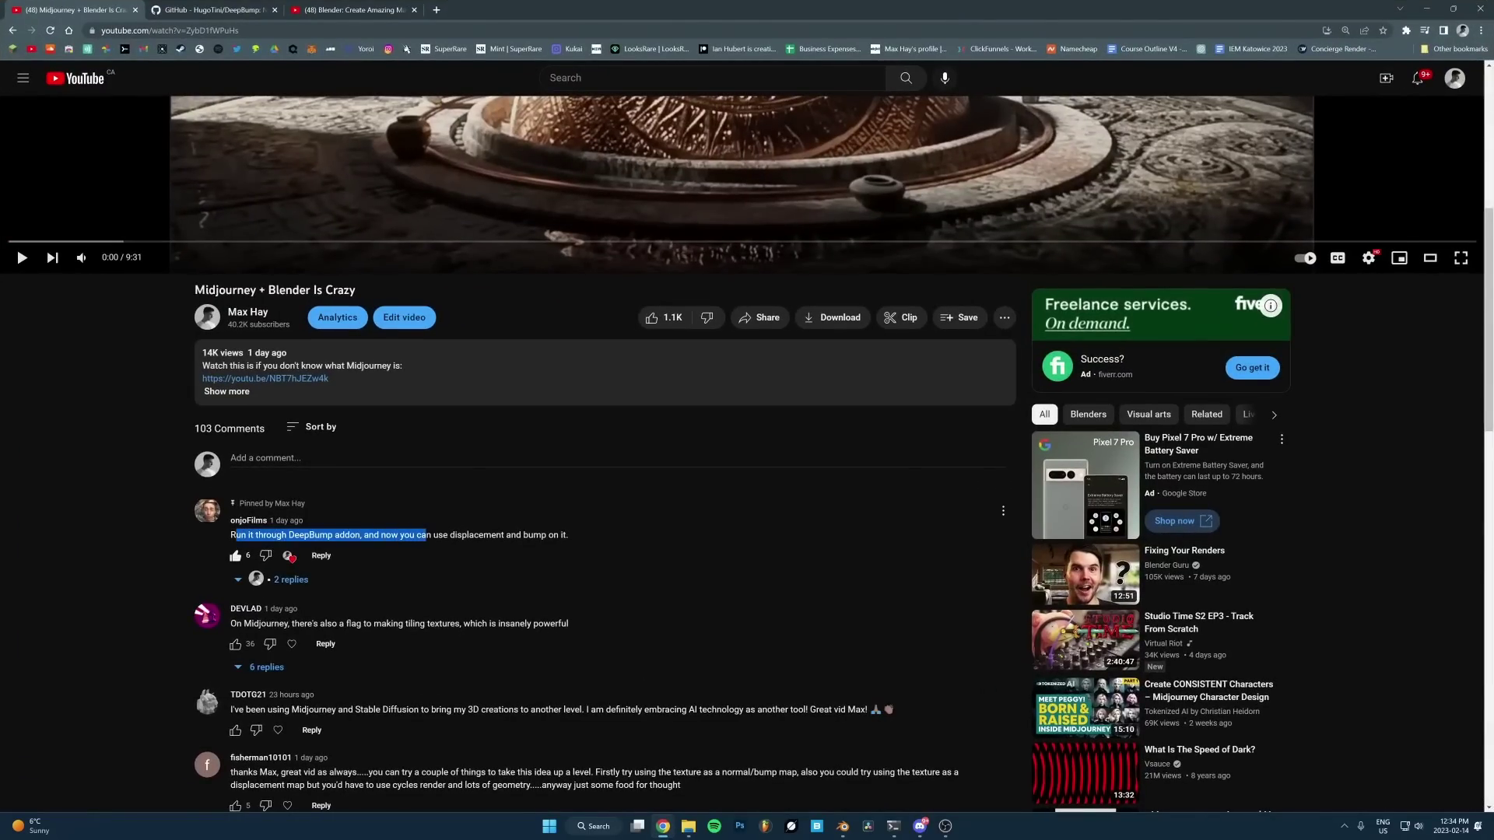
pyautogui.click(428, 536)
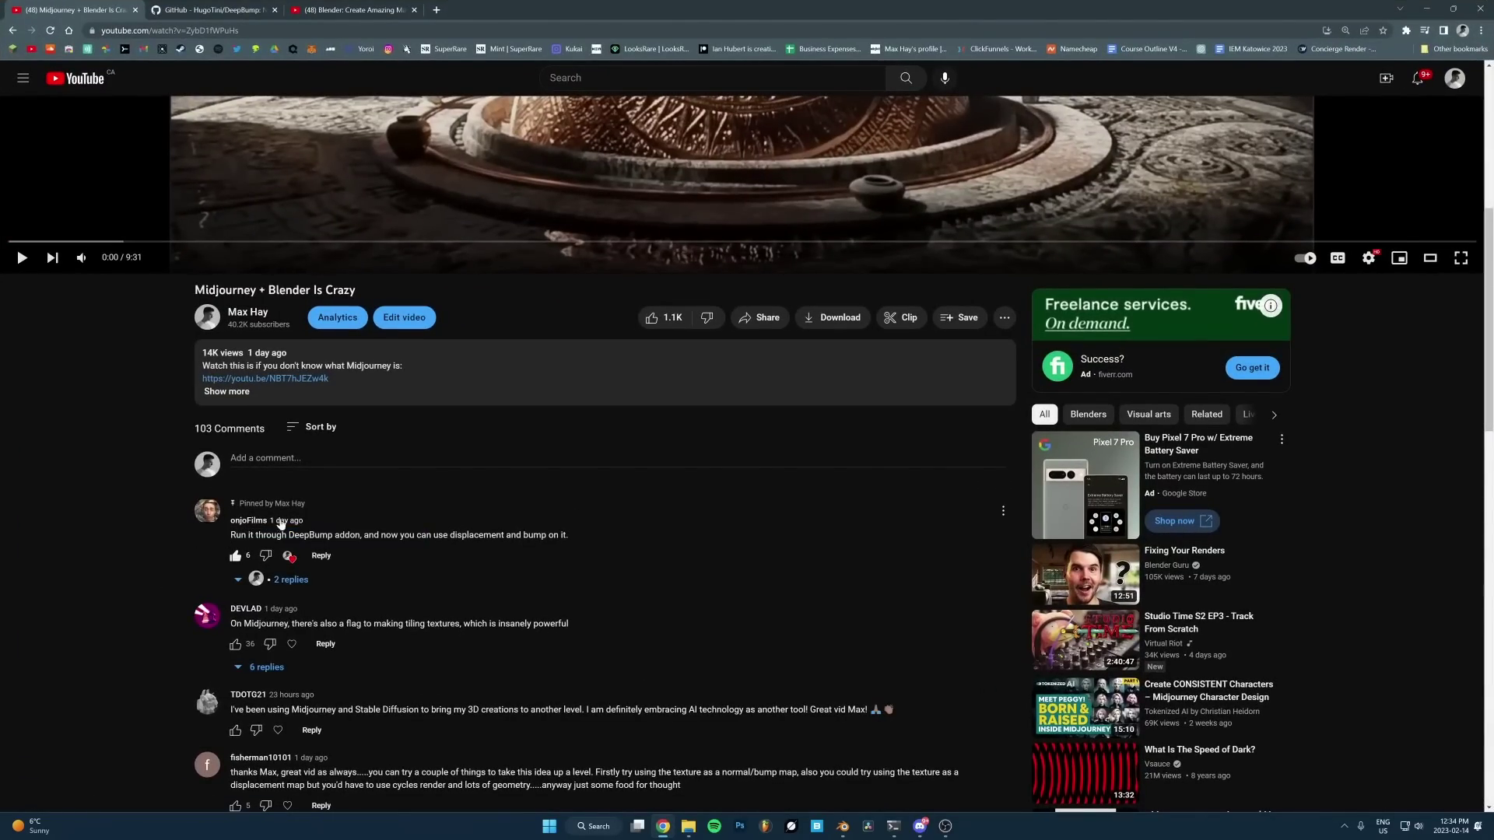
pyautogui.moveTo(288, 535); pyautogui.dragTo(238, 502)
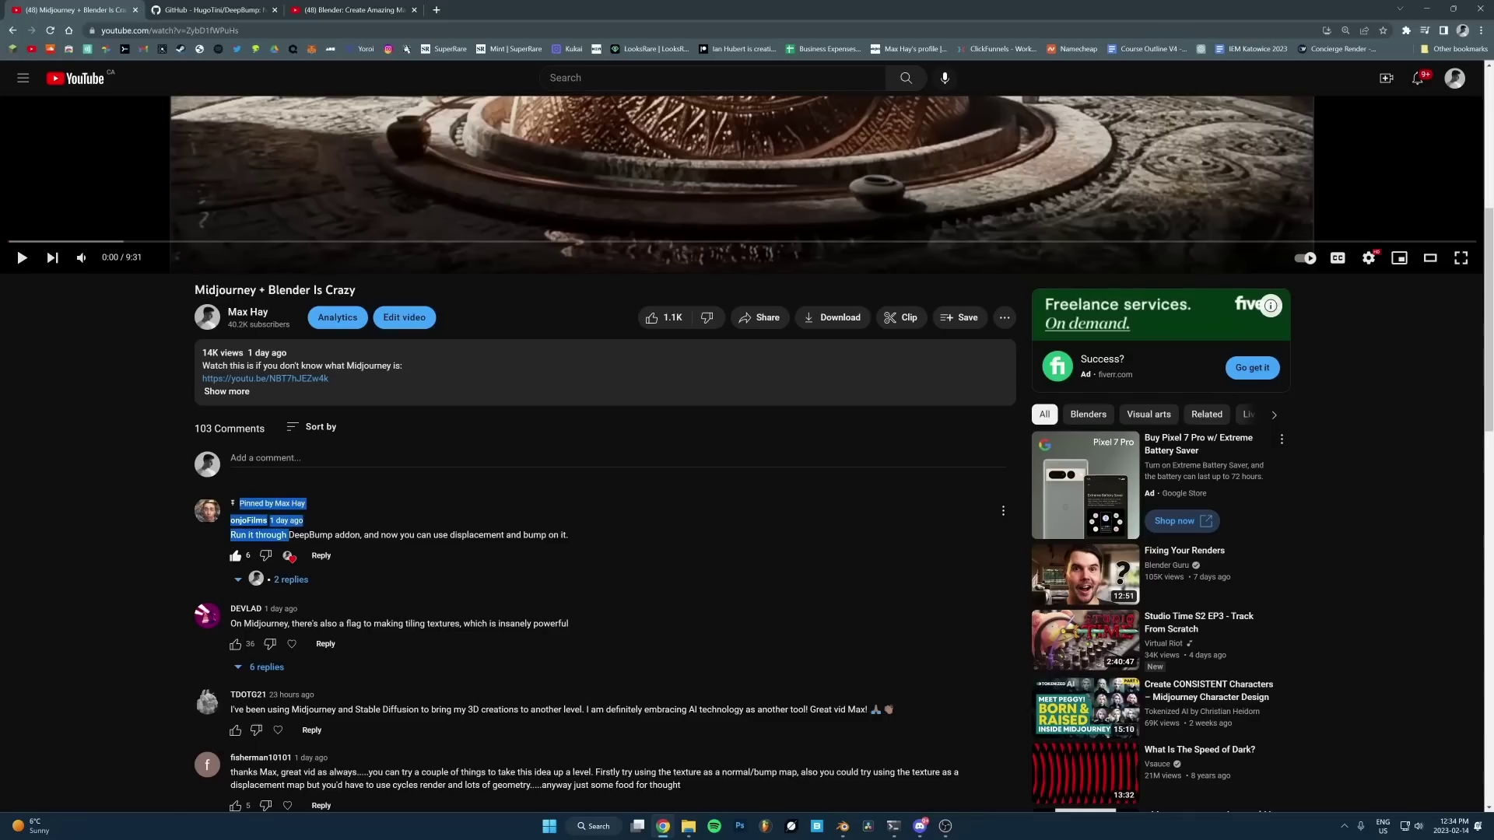
pyautogui.click(316, 546)
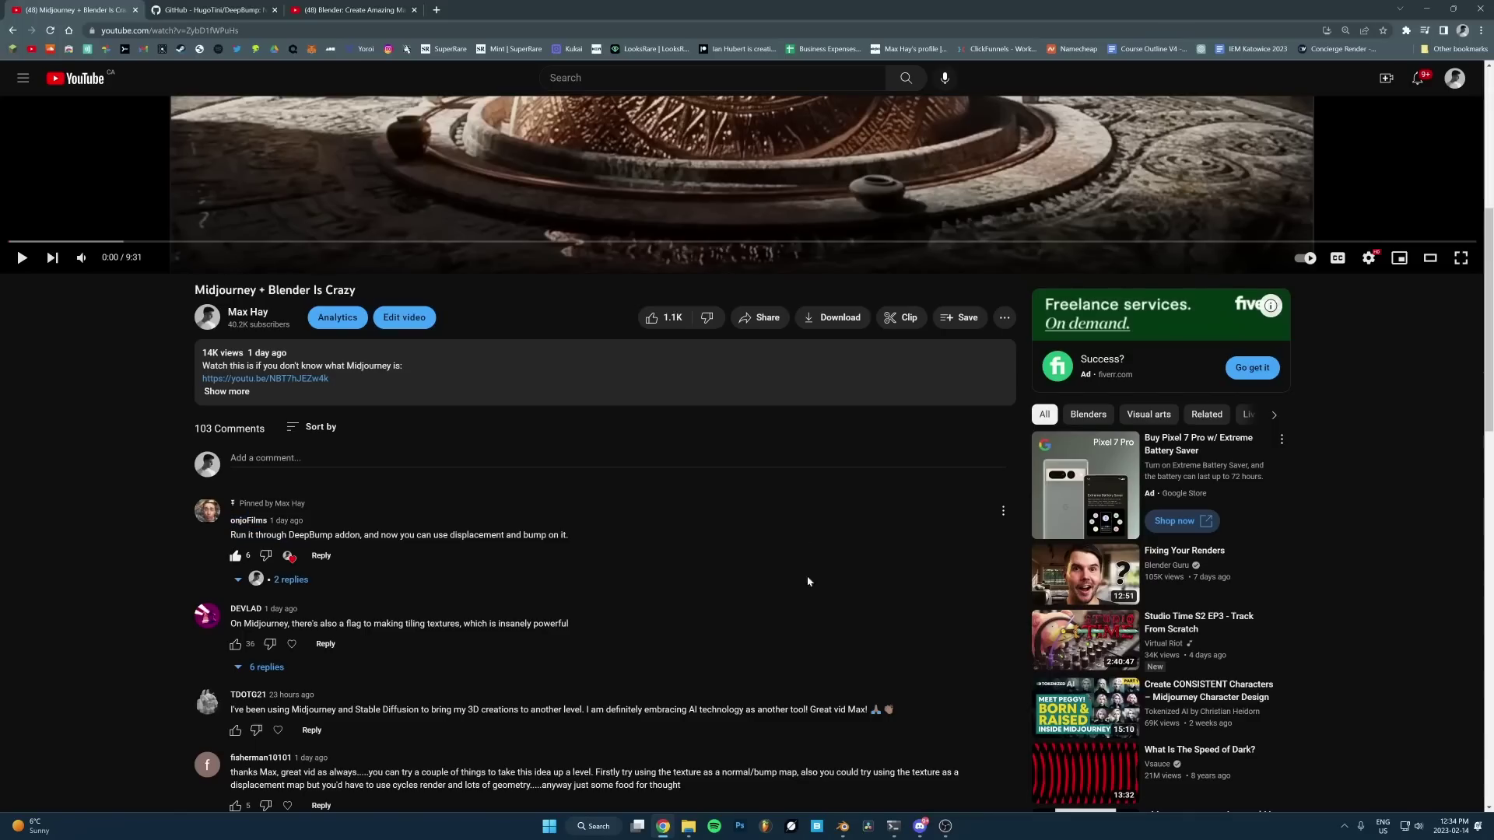
pyautogui.click(664, 830)
pyautogui.scroll(5, 880, 400)
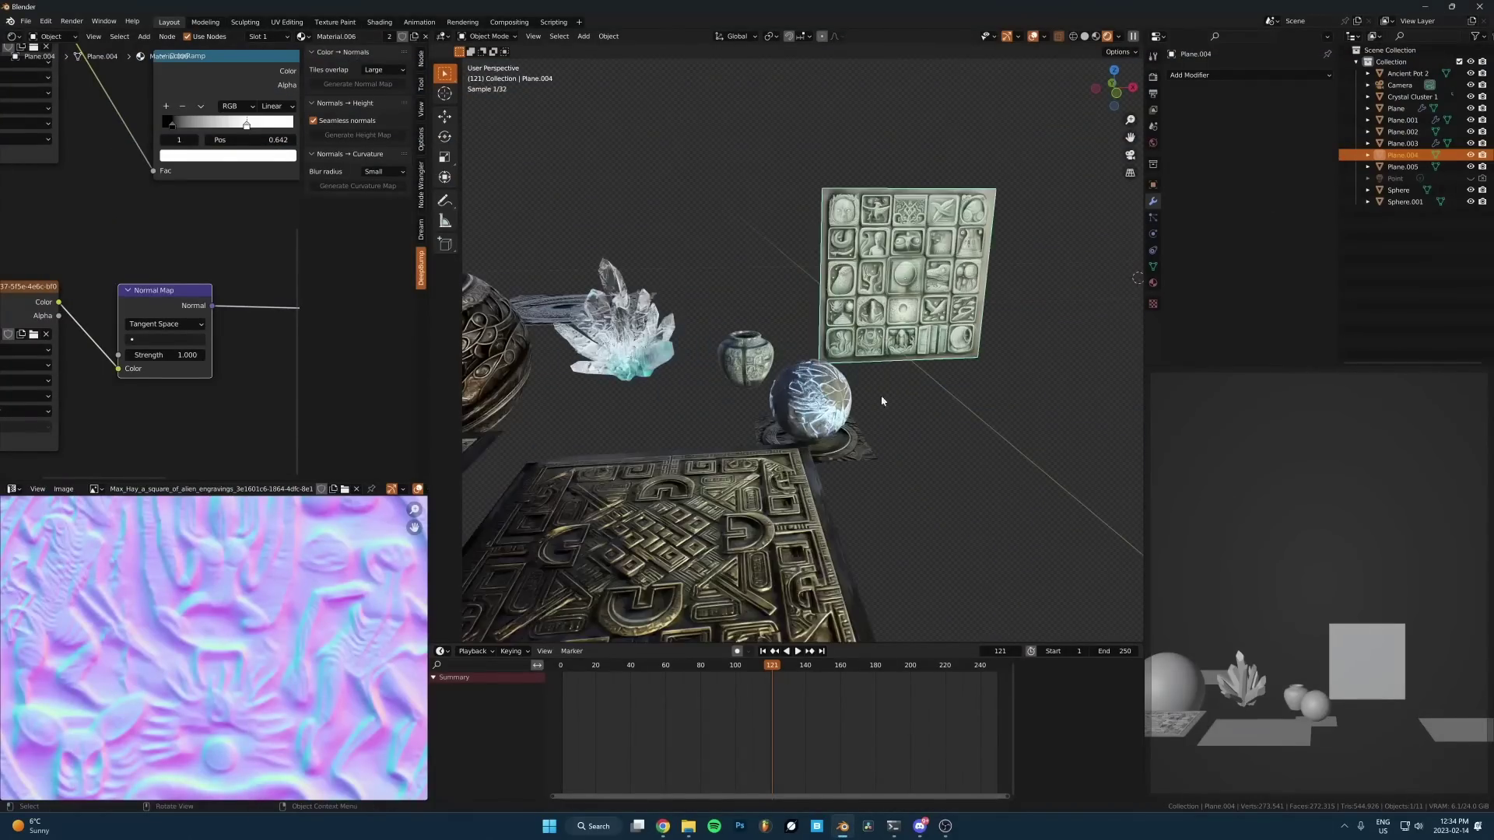
# Step: Check the DeepBump GitHub page and the Blender YouTube video in Chrome, and return to Blender
pyautogui.click(663, 826)
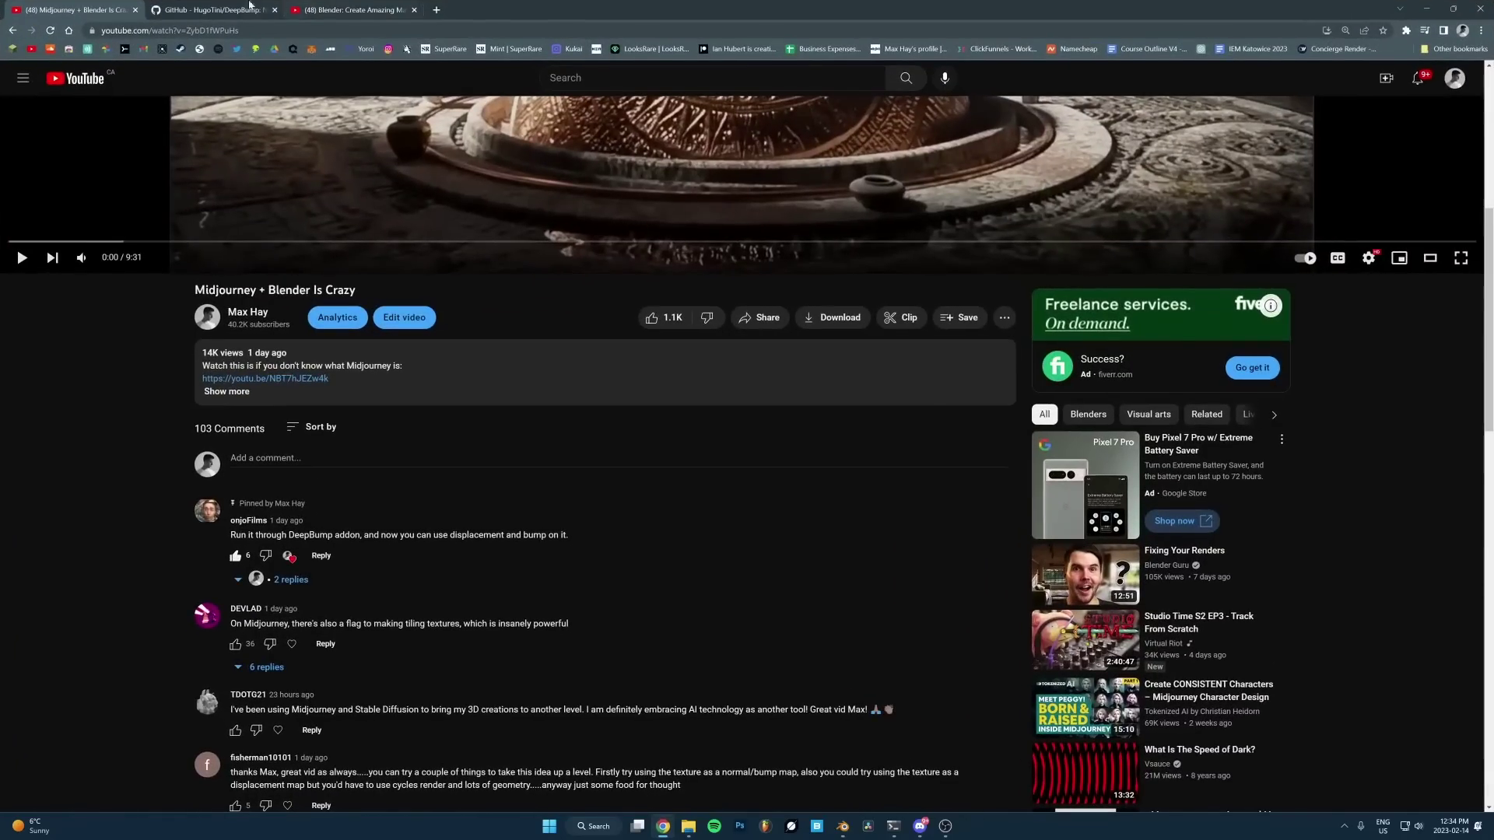
pyautogui.hotkey('ctrl', 'Tab')
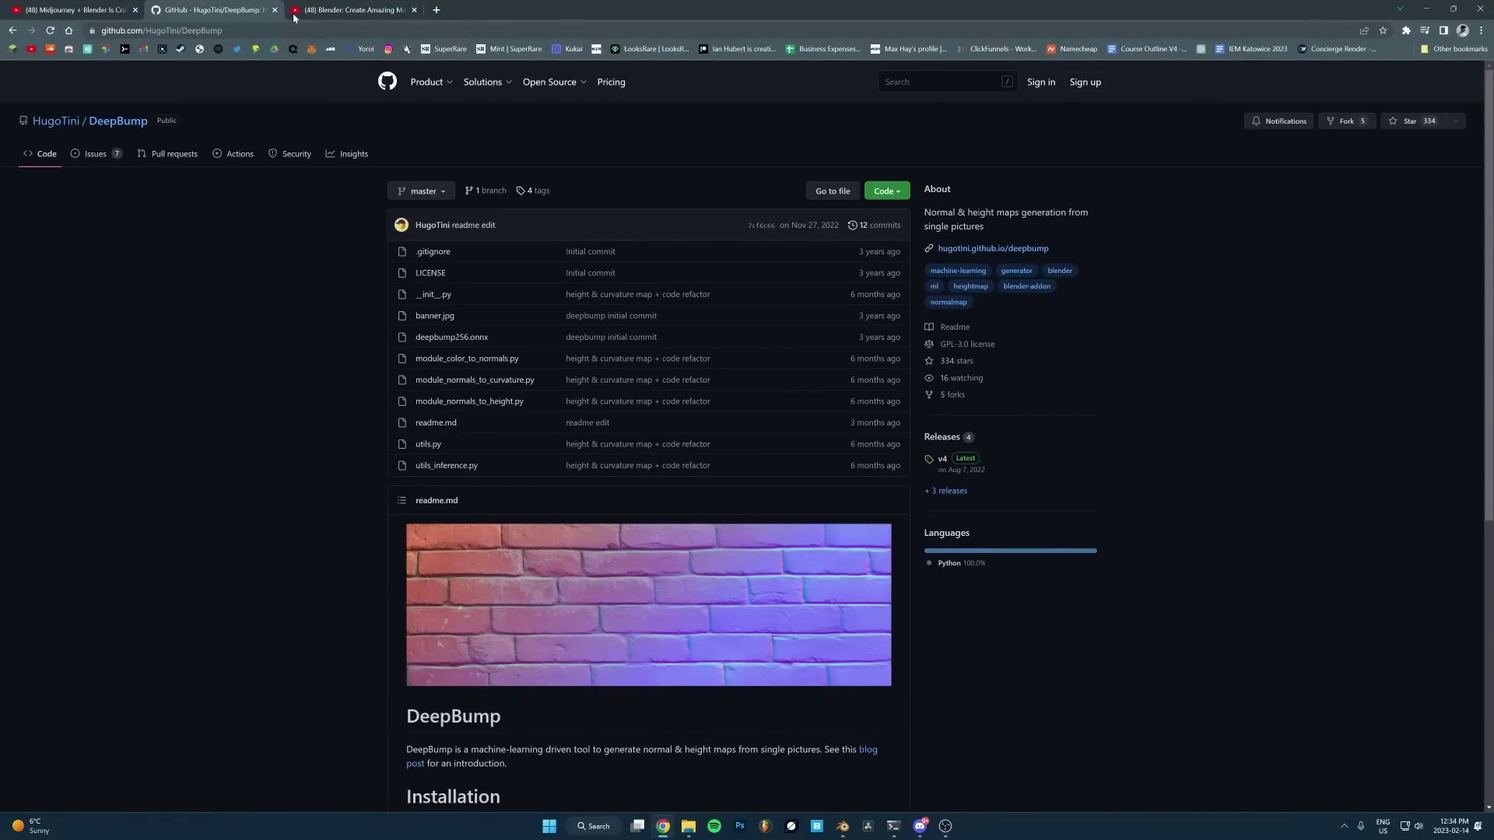
pyautogui.click(336, 11)
pyautogui.hotkey('alt', 'Tab')
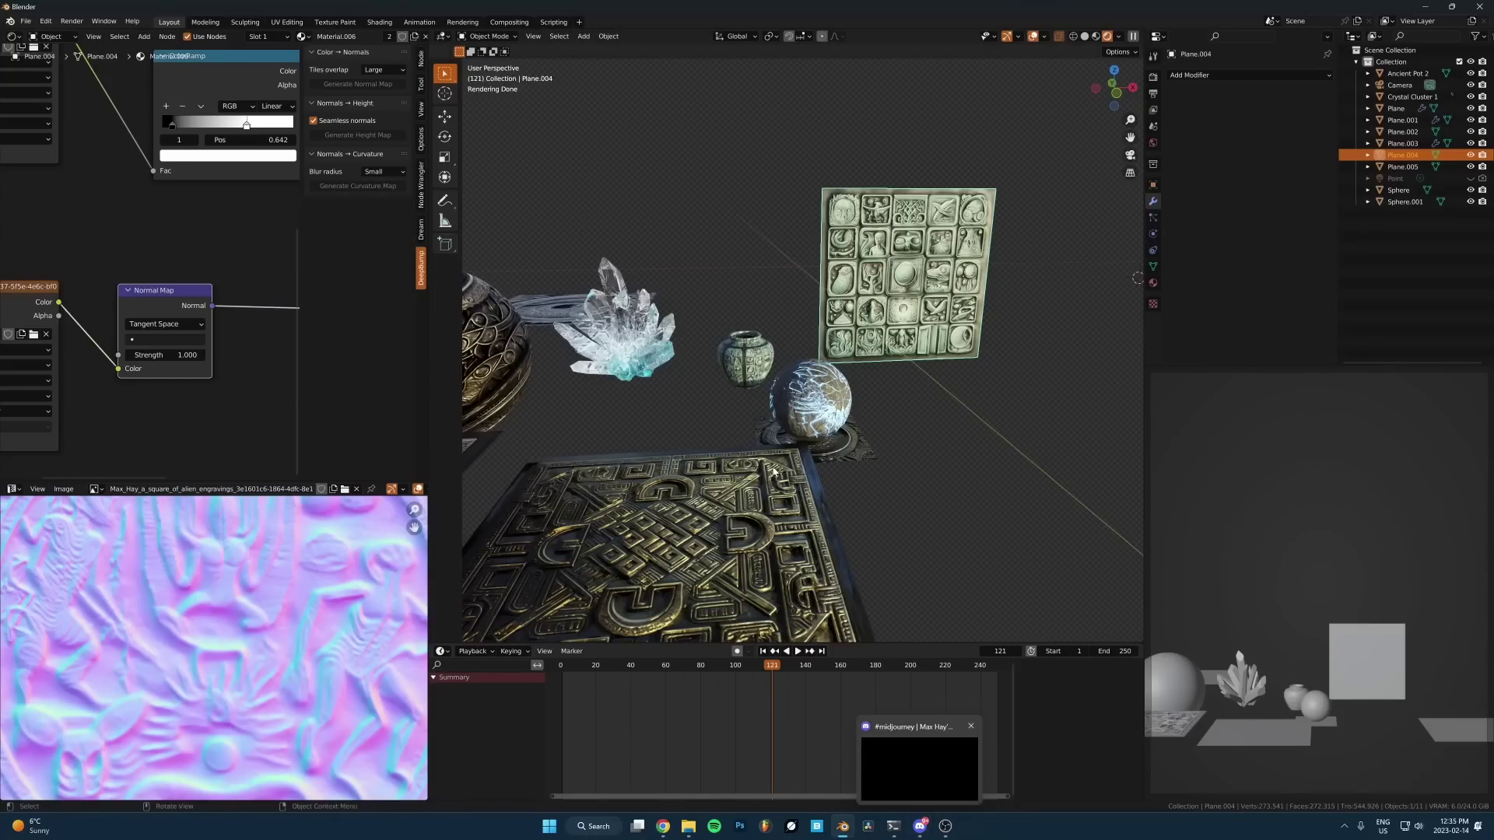
pyautogui.scroll(-4, 774, 471)
# Step: Switch to Discord and examine the upscaled black-and-white illuminati pattern in the midjourney channel at full size
pyautogui.click(919, 826)
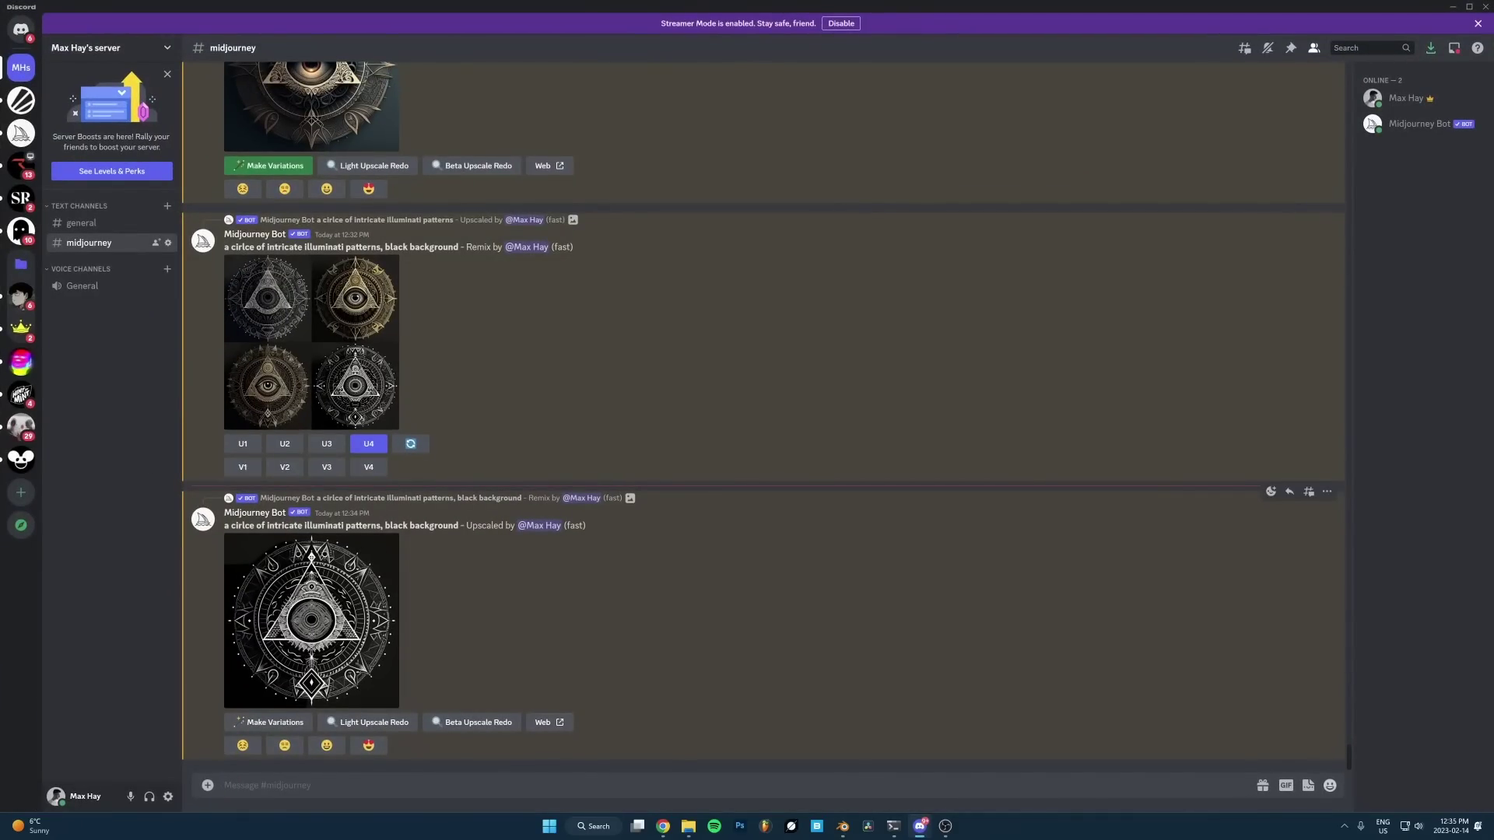
pyautogui.moveTo(224, 526); pyautogui.dragTo(368, 527)
pyautogui.click(369, 527)
pyautogui.click(314, 623)
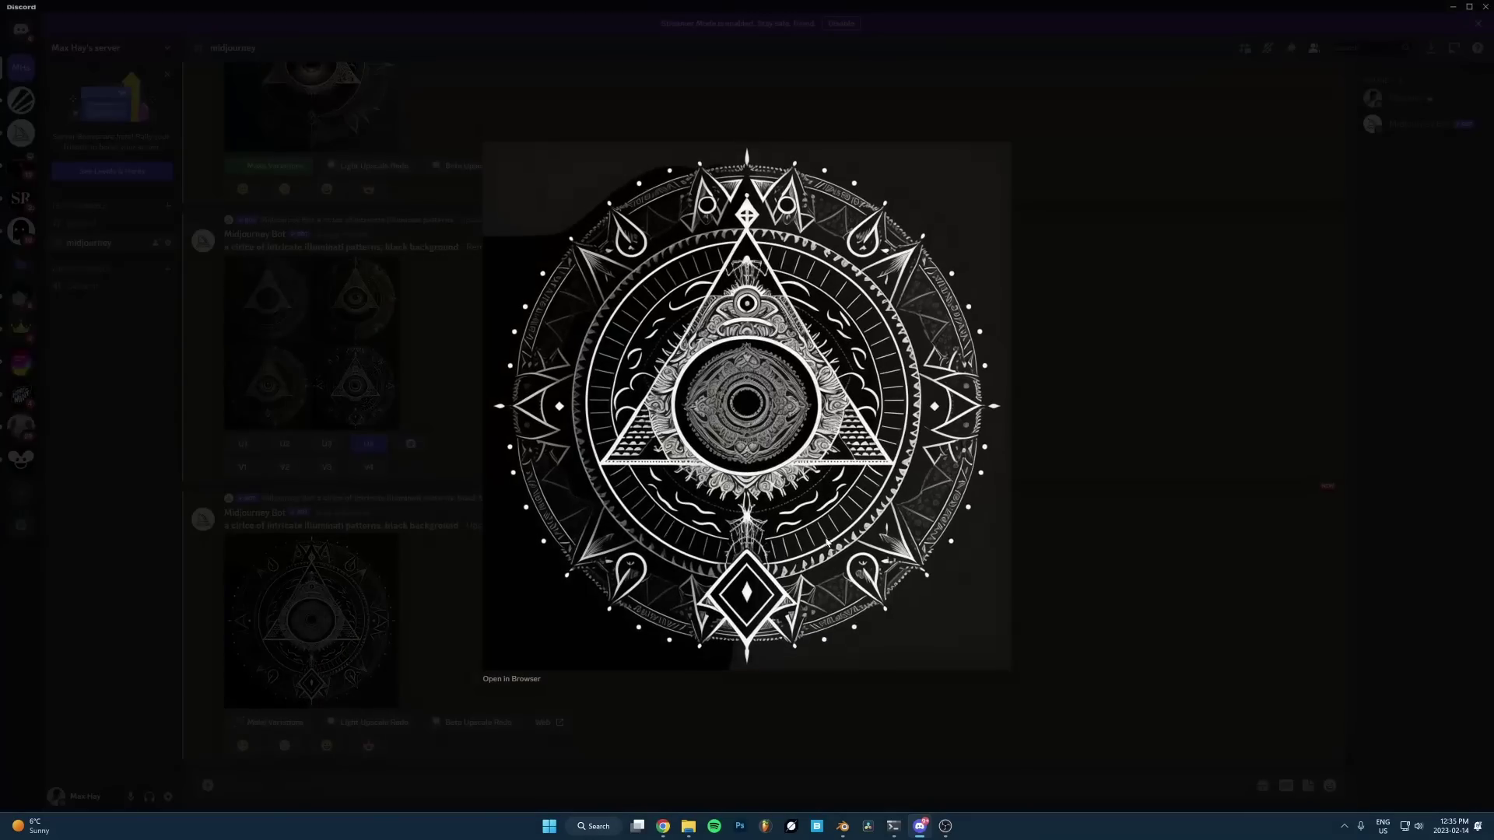
pyautogui.click(344, 615)
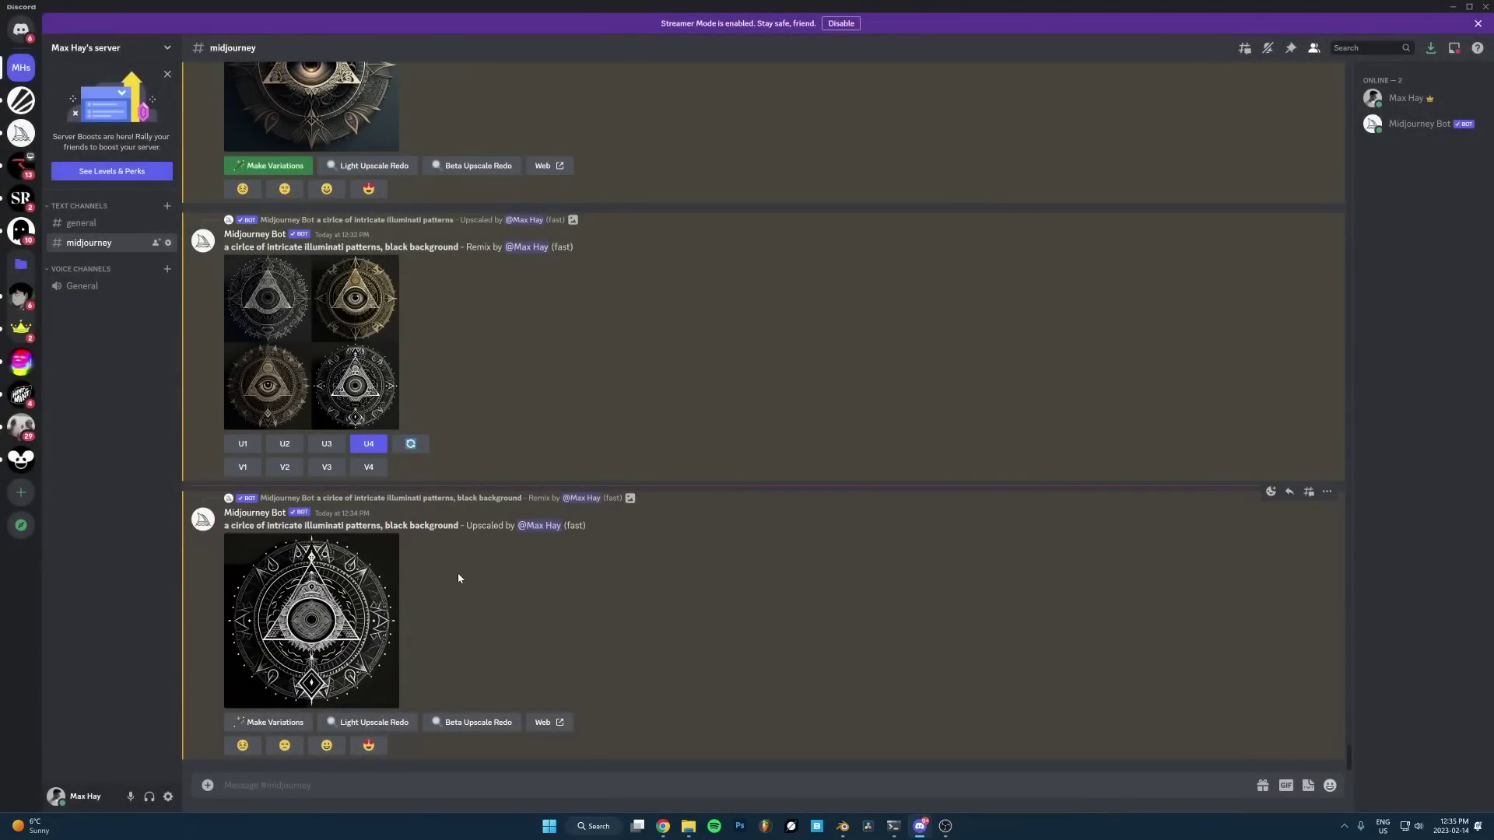
# Step: Save the upscaled illuminati pattern image into the Desktop's Midjourney folder and return to Blender
pyautogui.click(329, 583)
pyautogui.rightClick(747, 340)
pyautogui.click(771, 365)
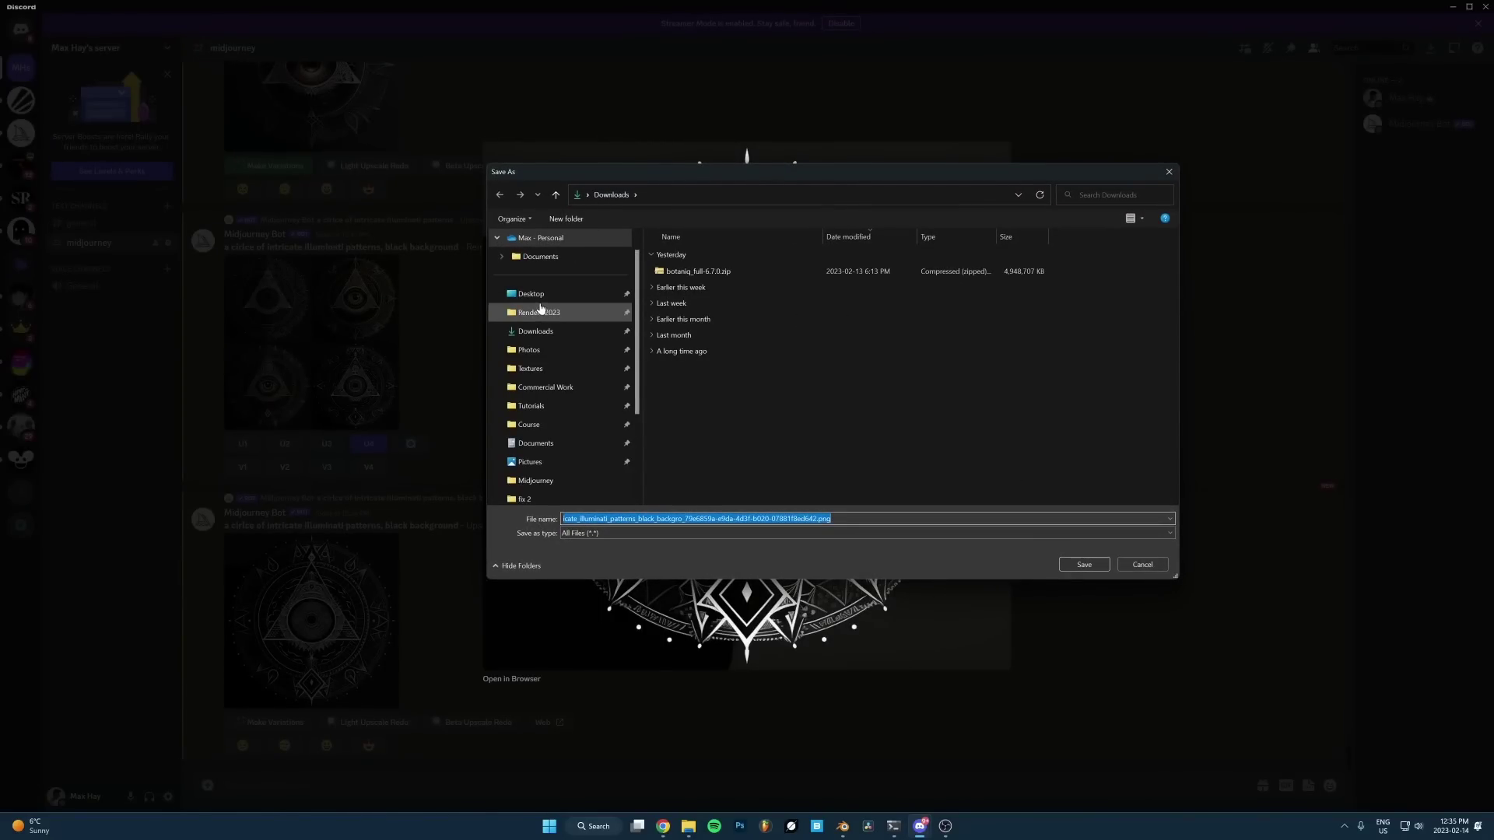
pyautogui.click(544, 294)
pyautogui.doubleClick(681, 262)
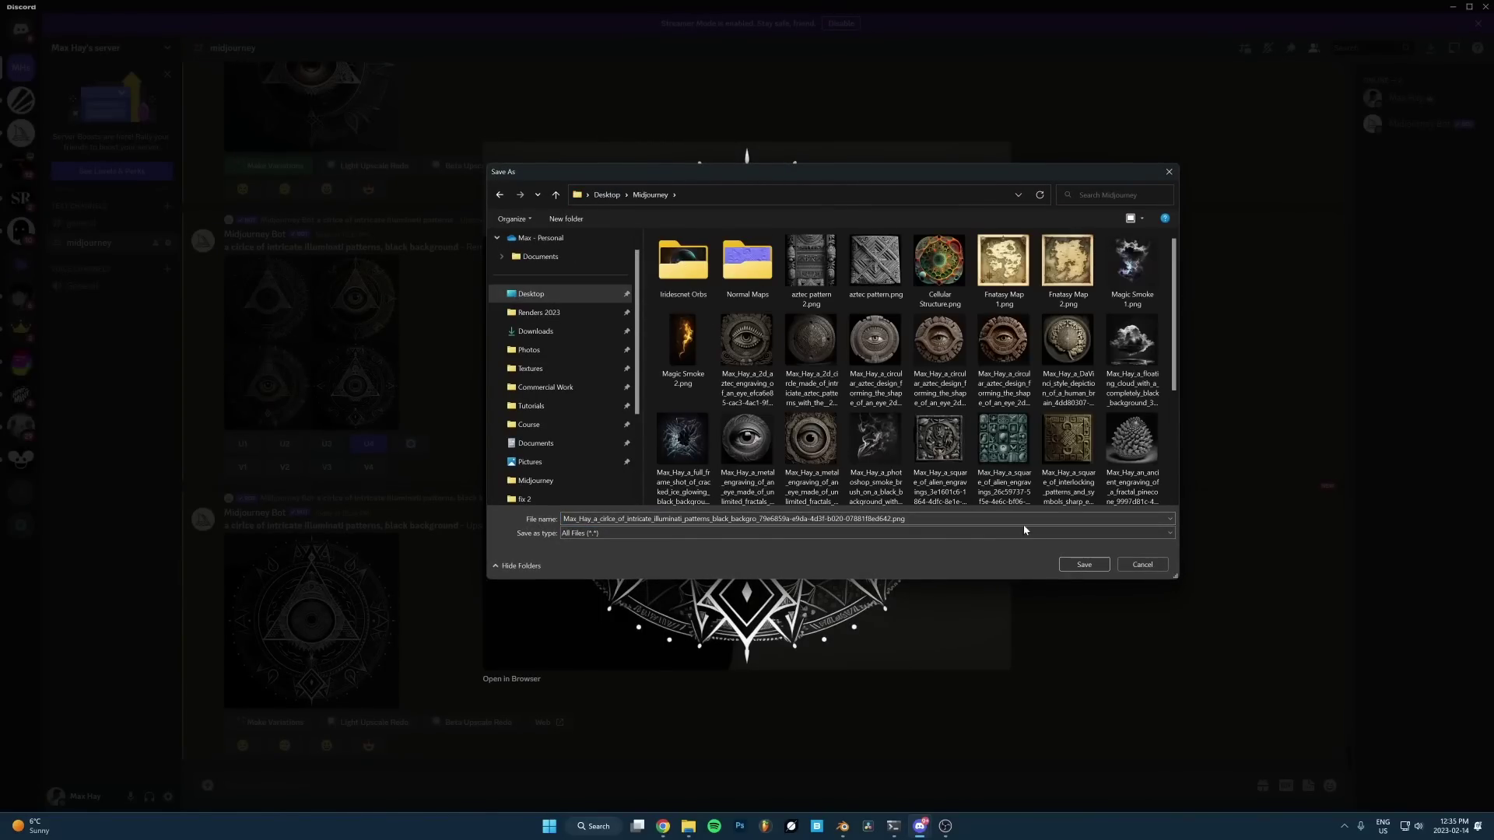
pyautogui.click(1084, 565)
pyautogui.click(919, 827)
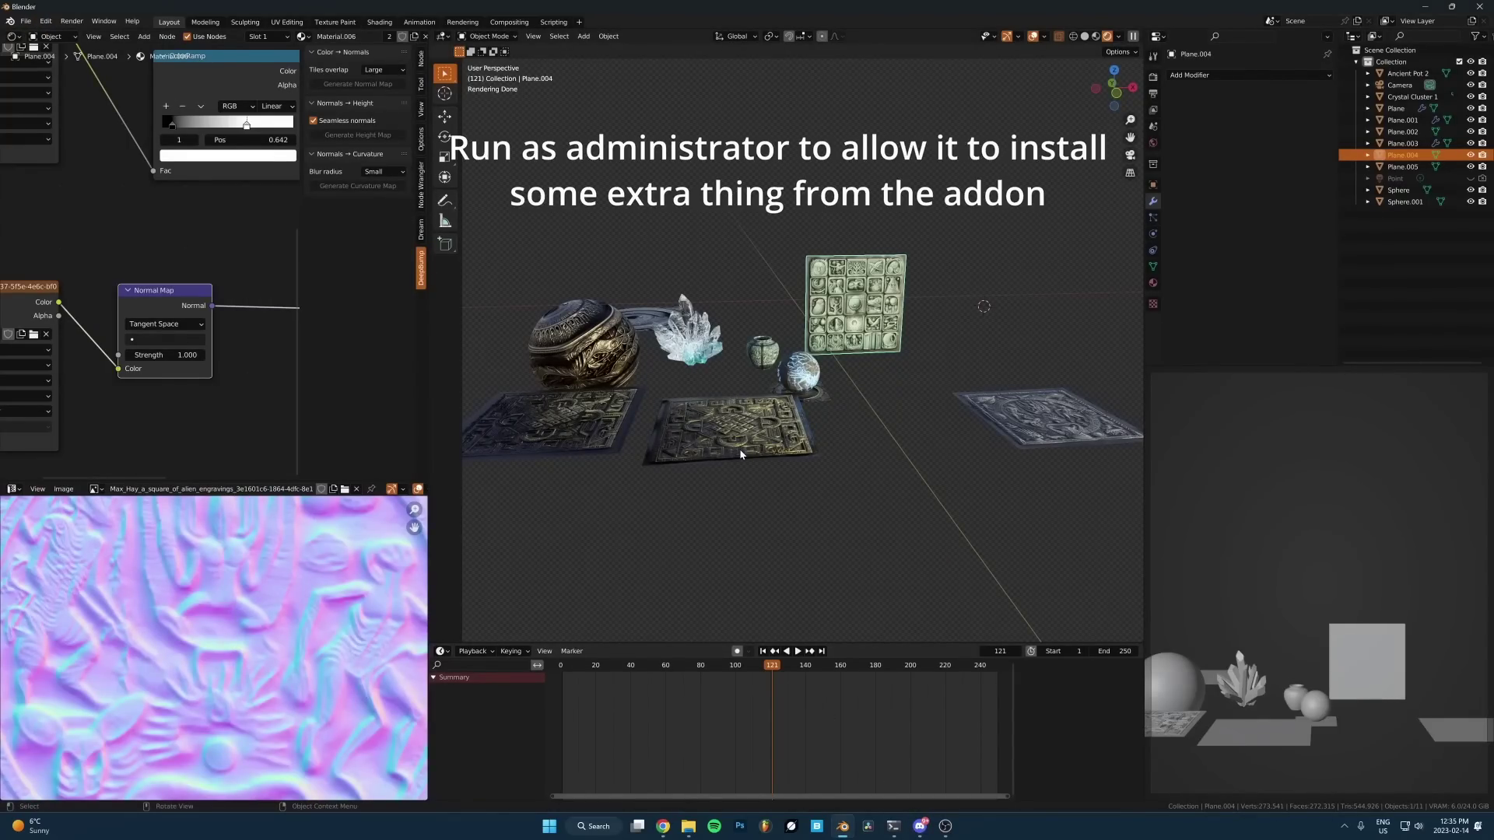
# Step: Search the add-ons in Blender's preferences for "deep" and check the DeepBump entry
pyautogui.click(45, 21)
pyautogui.click(61, 188)
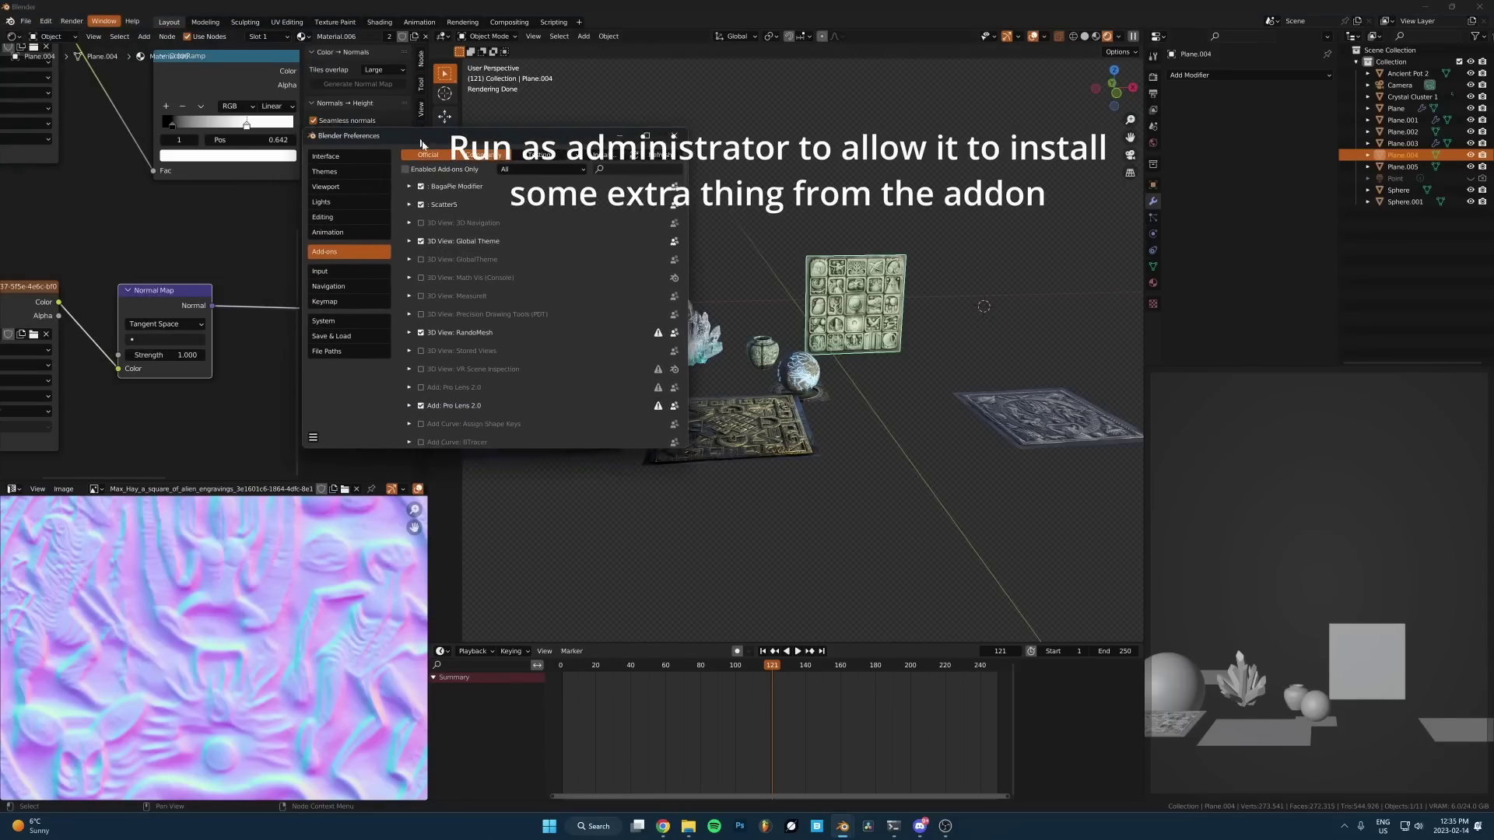
pyautogui.click(632, 186)
pyautogui.write('deep')
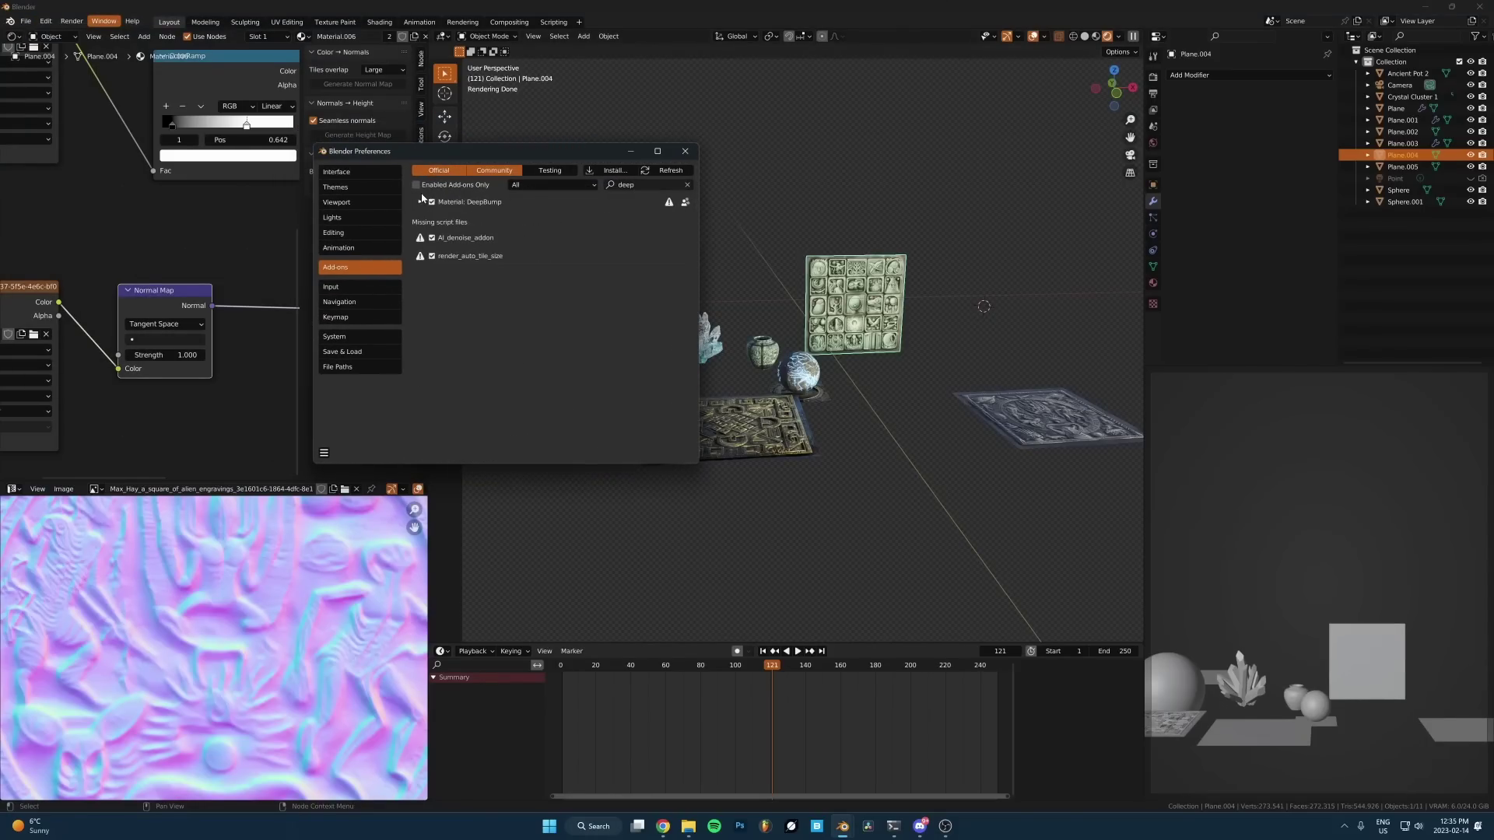
pyautogui.click(421, 201)
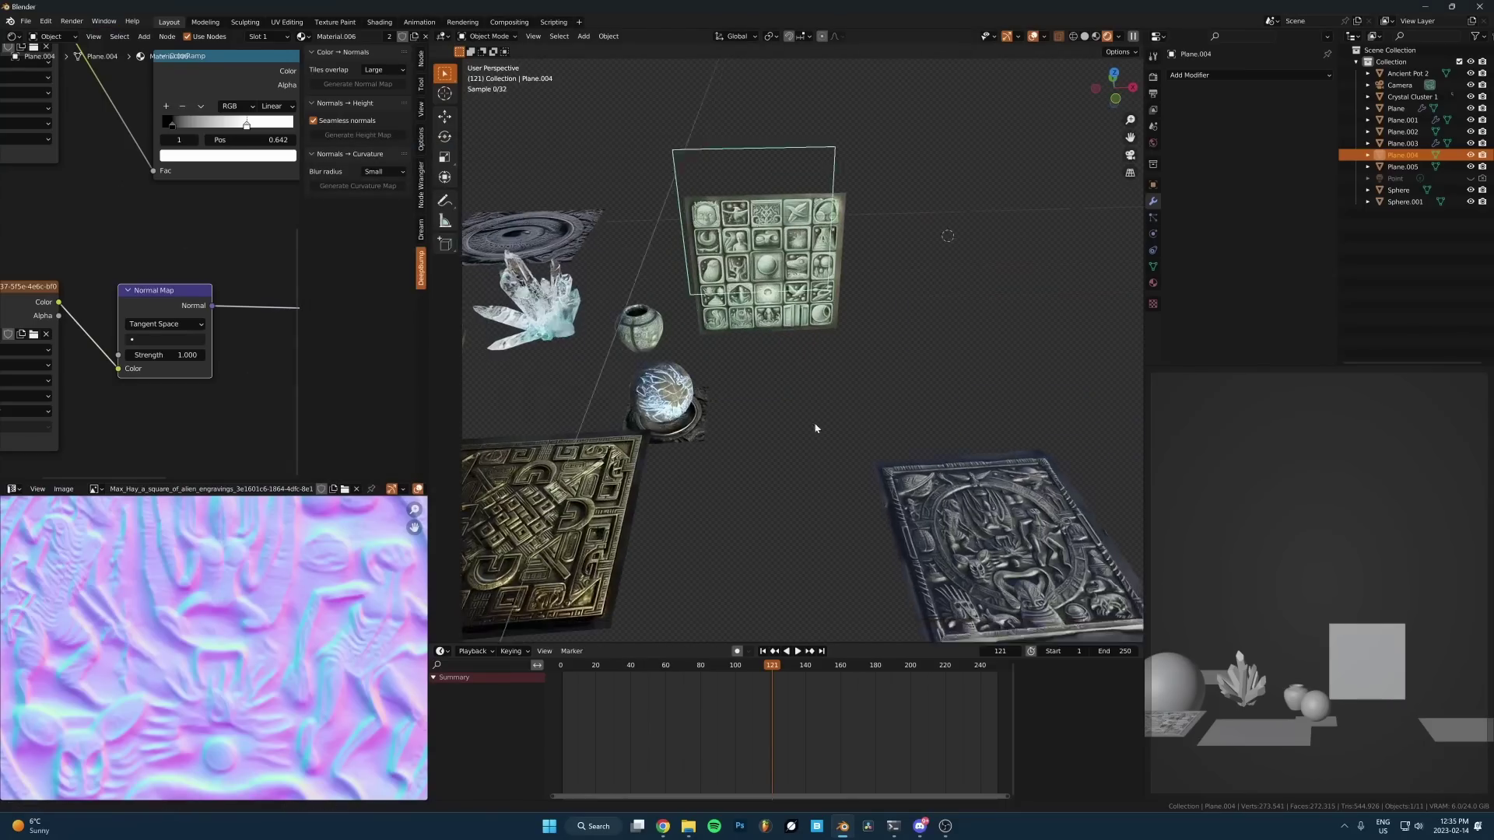
# Step: Add a plane in front of the upright carved panel and adjust its height above the floor panels
pyautogui.hotkey('shift', 'a')
pyautogui.click(879, 420)
pyautogui.press('g')
pyautogui.press('z')
pyautogui.click(770, 347)
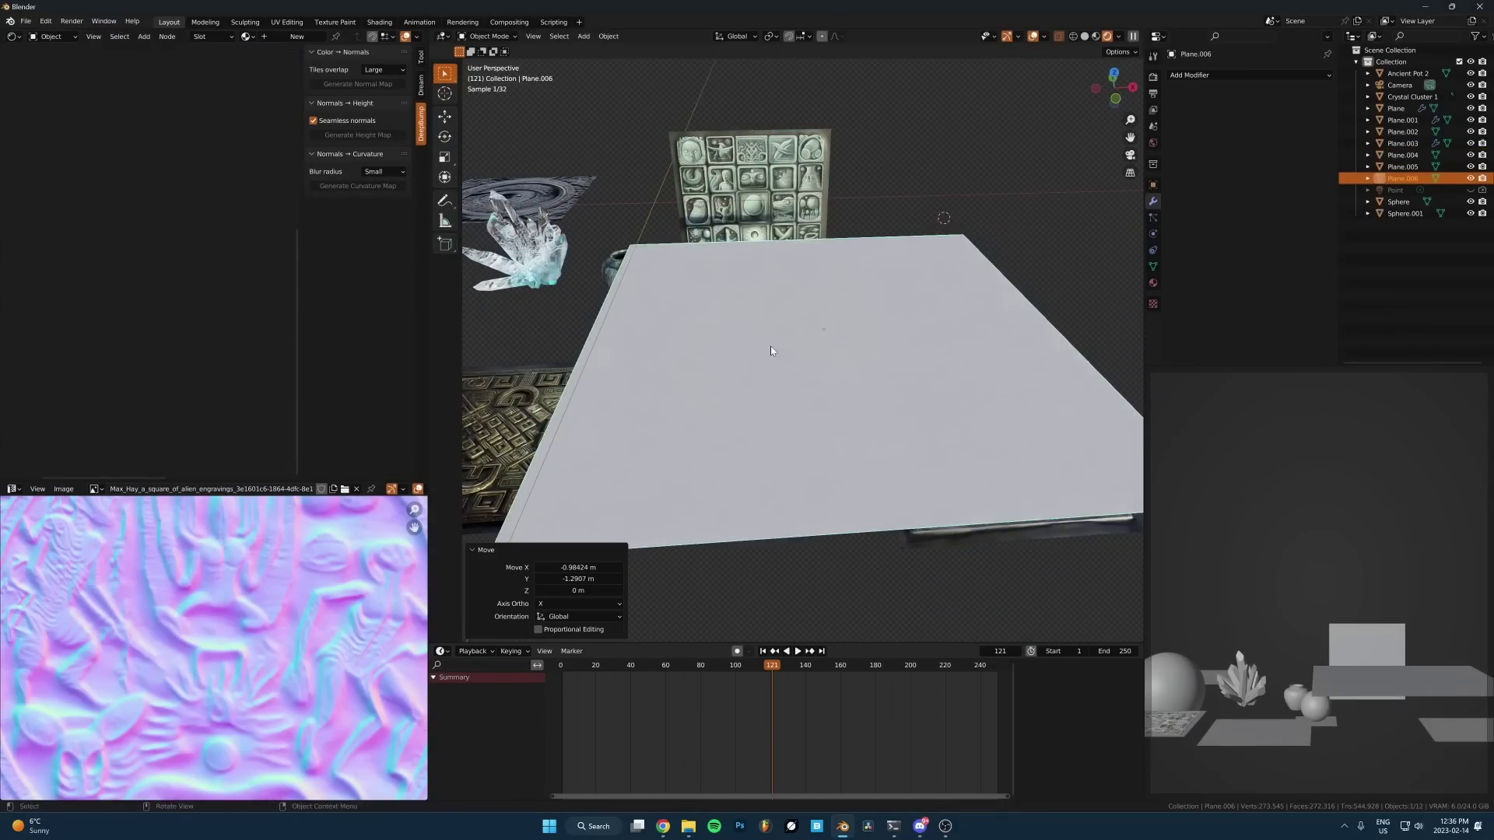
pyautogui.press('g')
pyautogui.press('z')
pyautogui.click(863, 439)
# Step: Scale the new plane to about 0.478 and position it between the golden and dark engraved floor panels
pyautogui.press('s')
pyautogui.click(916, 458)
pyautogui.press('g')
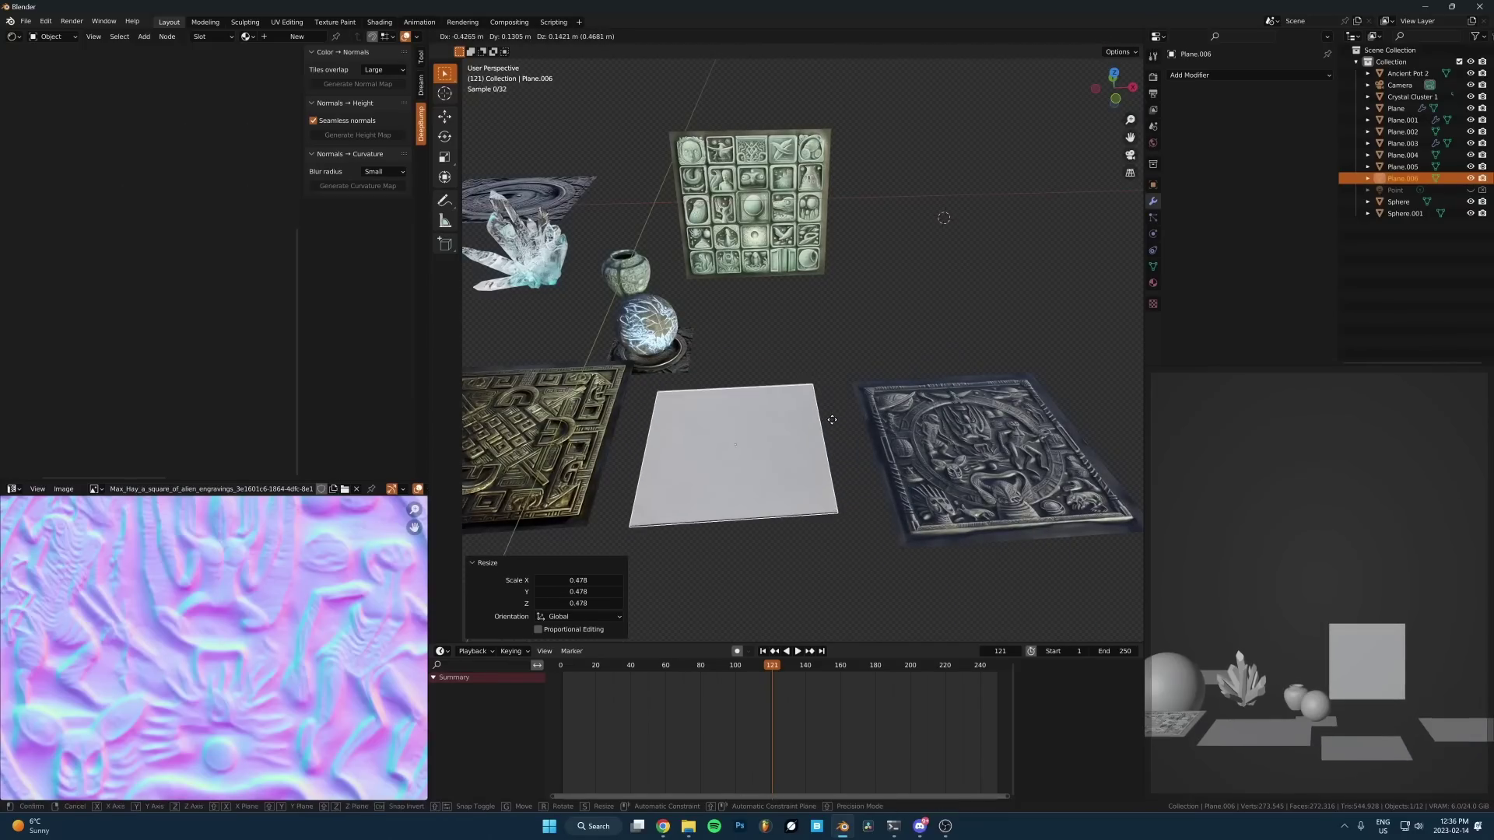
pyautogui.click(834, 422)
pyautogui.press('KP_Decimal')
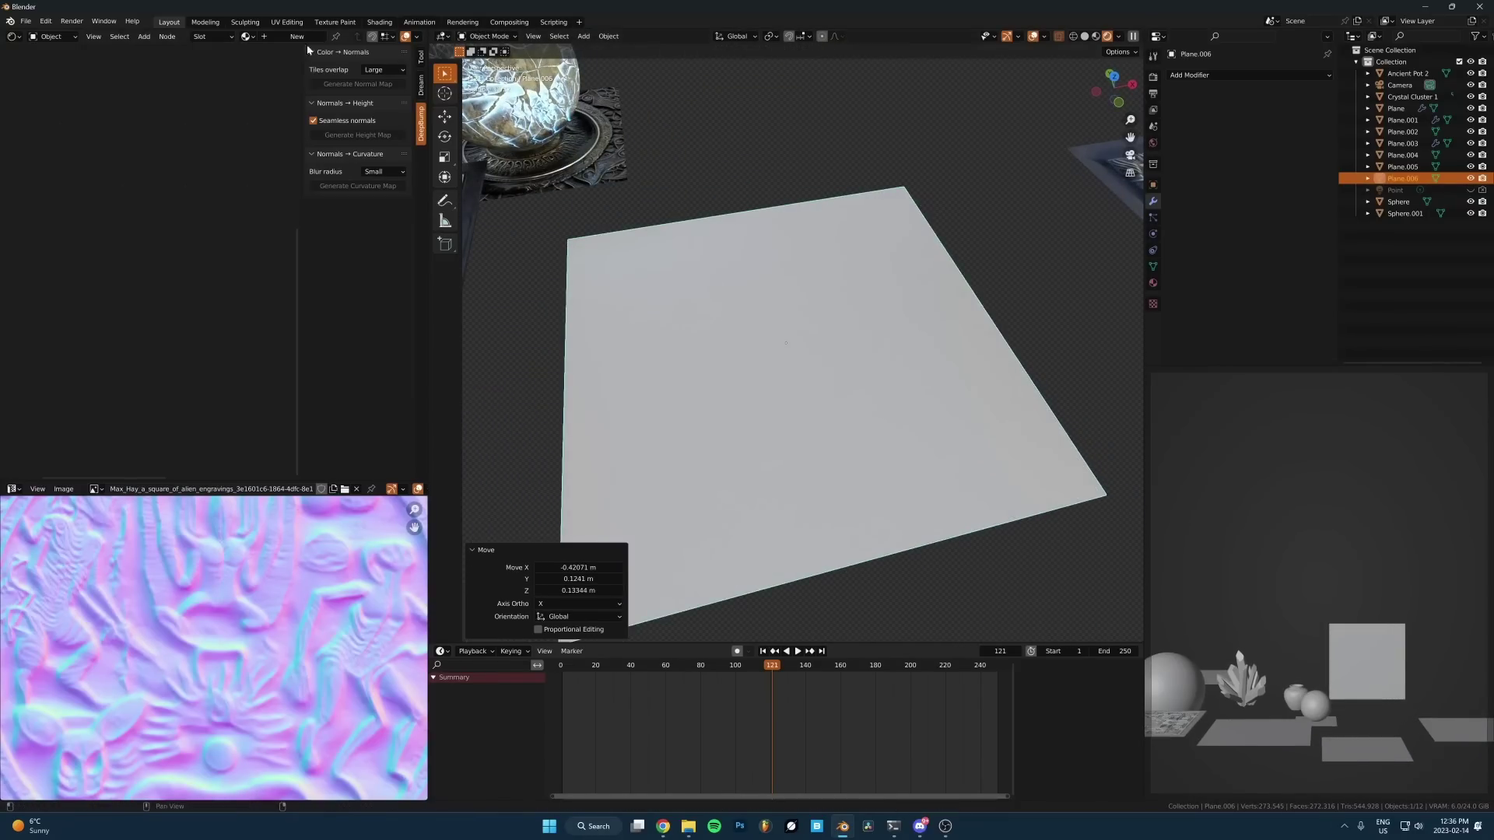
# Step: Create a new material for the plane, hide the shader editor's sidebar and bring the material nodes into view
pyautogui.click(280, 36)
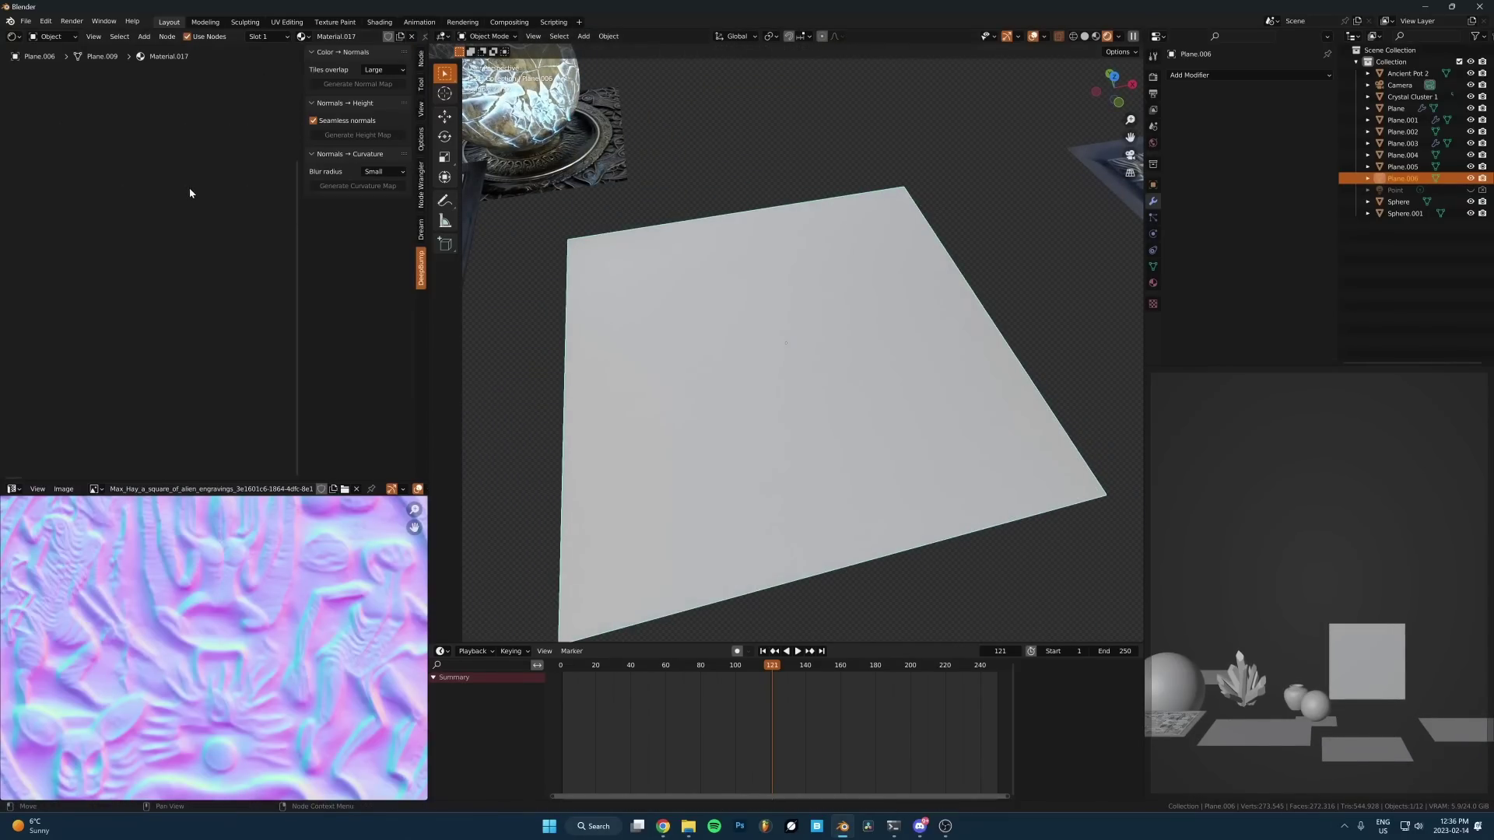
pyautogui.press('n')
pyautogui.press('Home')
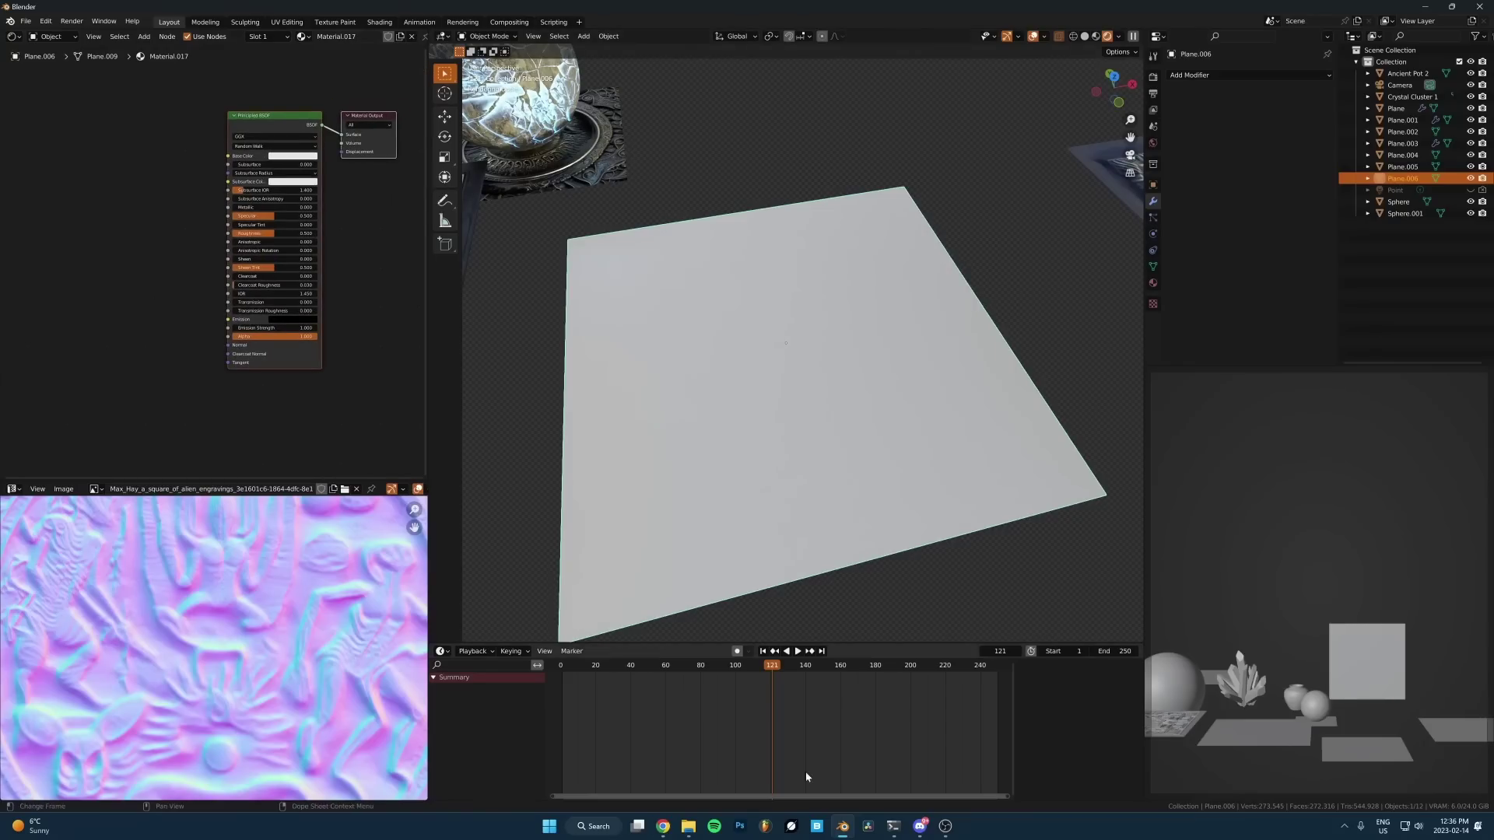
# Step: Open the Midjourney folder in File Explorer and preview the saved illuminati pattern image
pyautogui.click(698, 831)
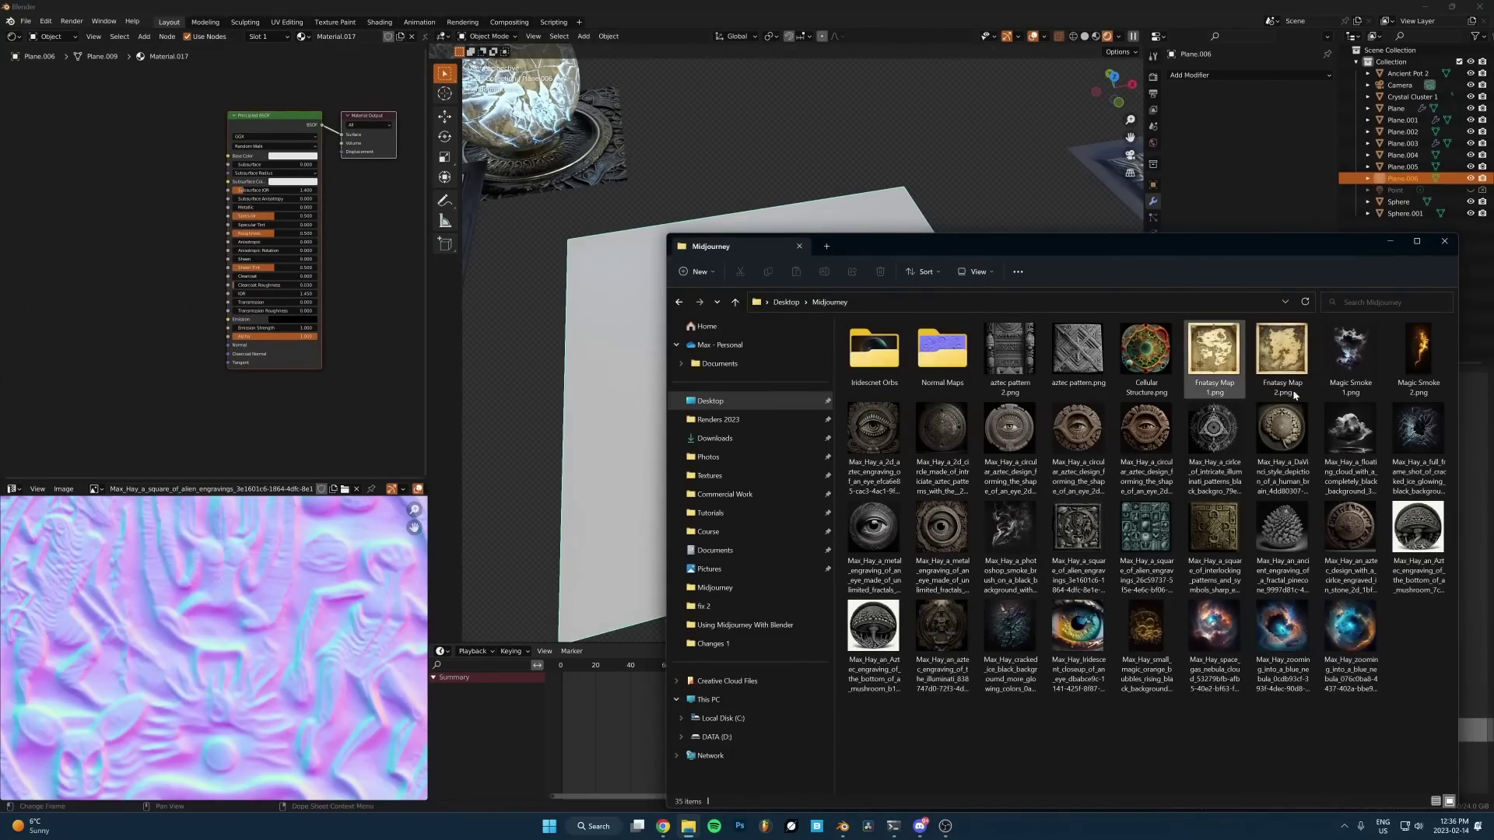
pyautogui.doubleClick(1213, 430)
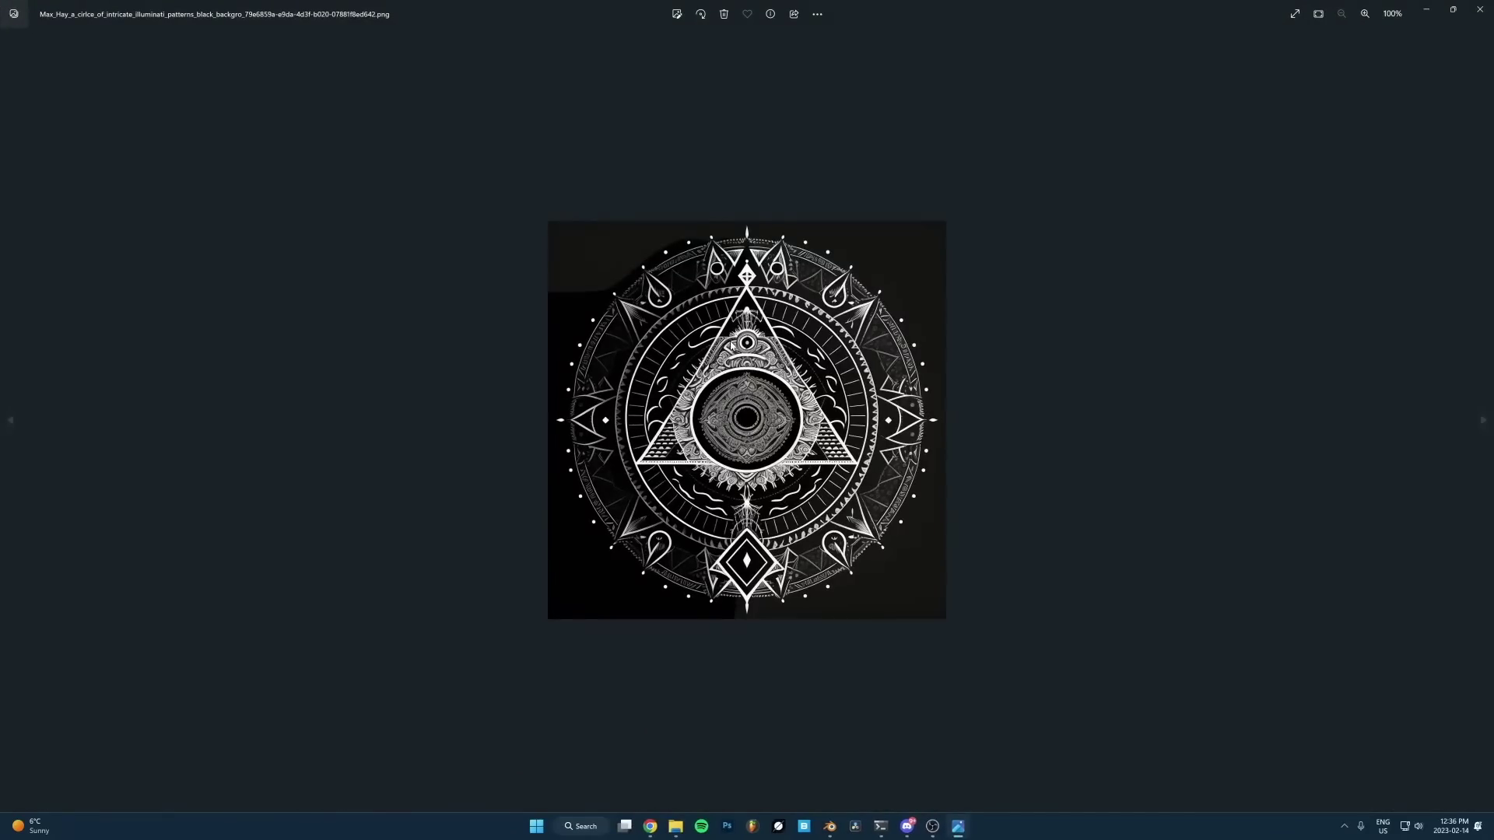
pyautogui.press('Escape')
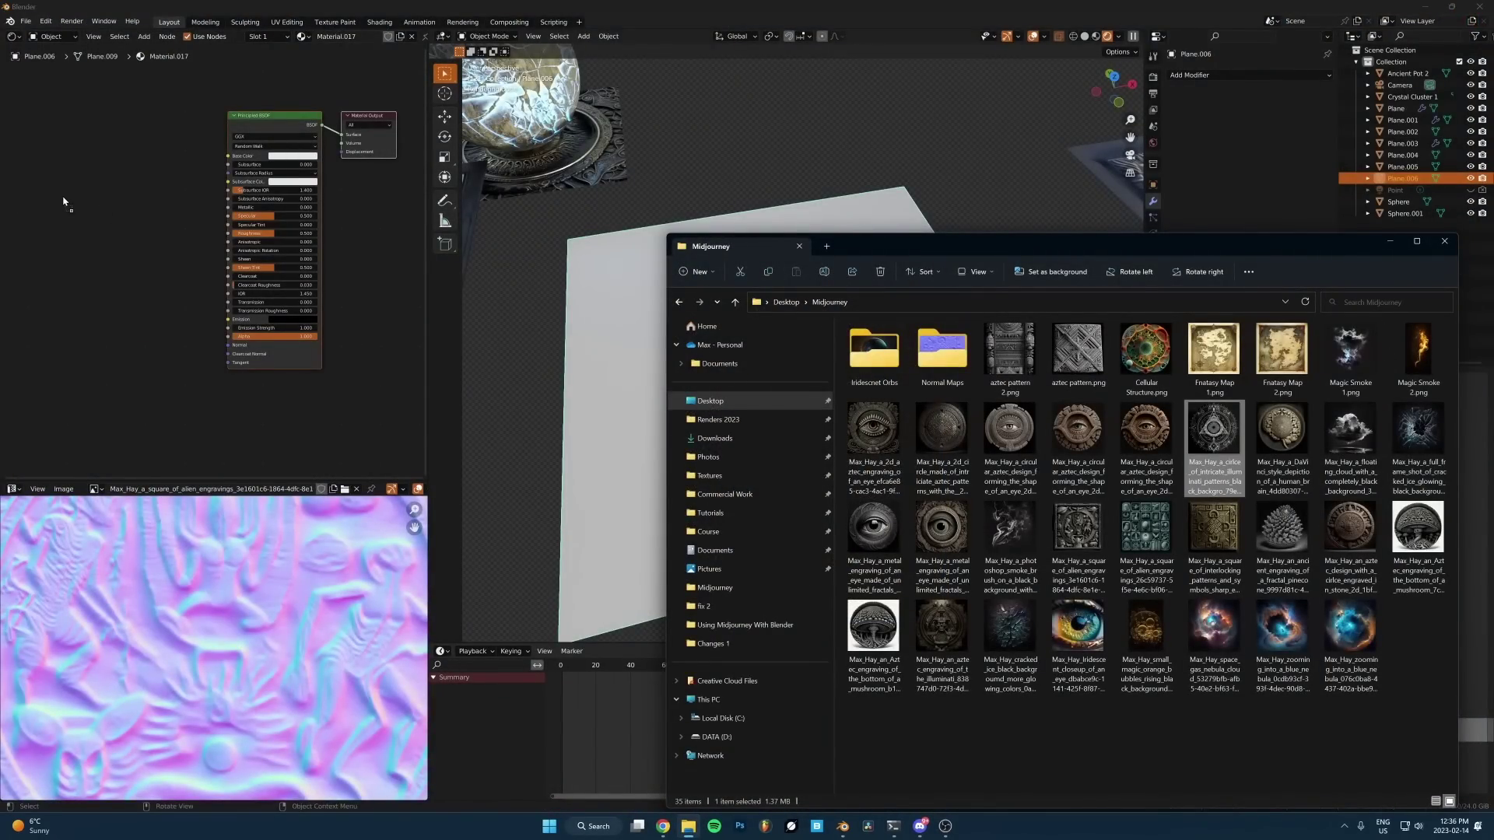
# Step: Add the illuminati pattern image from the Midjourney folder as a texture node and connect its Color to the Principled BSDF's Base Color
pyautogui.moveTo(61, 202); pyautogui.dragTo(233, 117)
pyautogui.click(84, 205)
pyautogui.scroll(2, 84, 206)
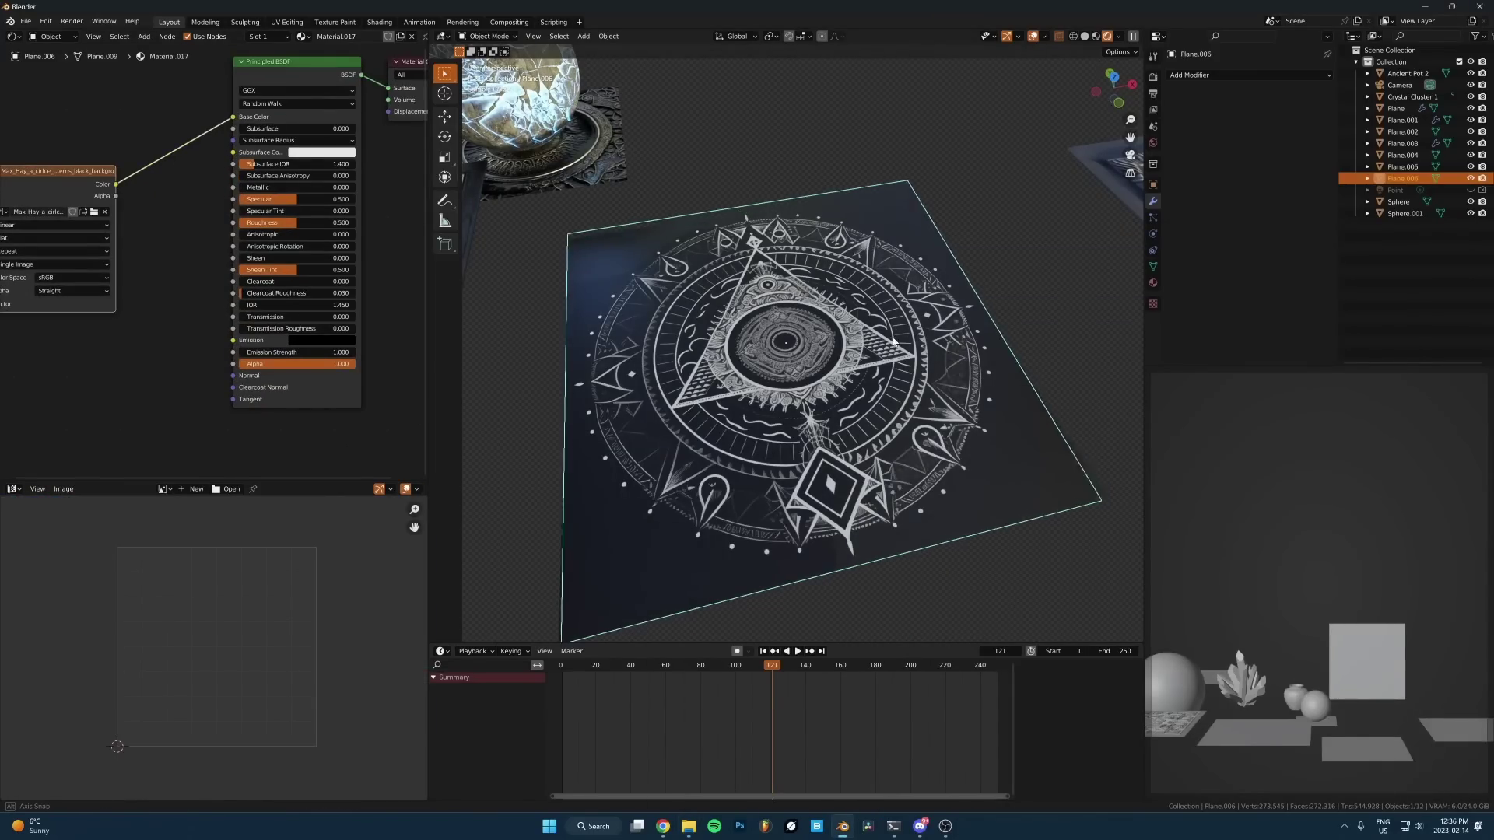
pyautogui.moveTo(910, 334); pyautogui.dragTo(1043, 322, button='middle')
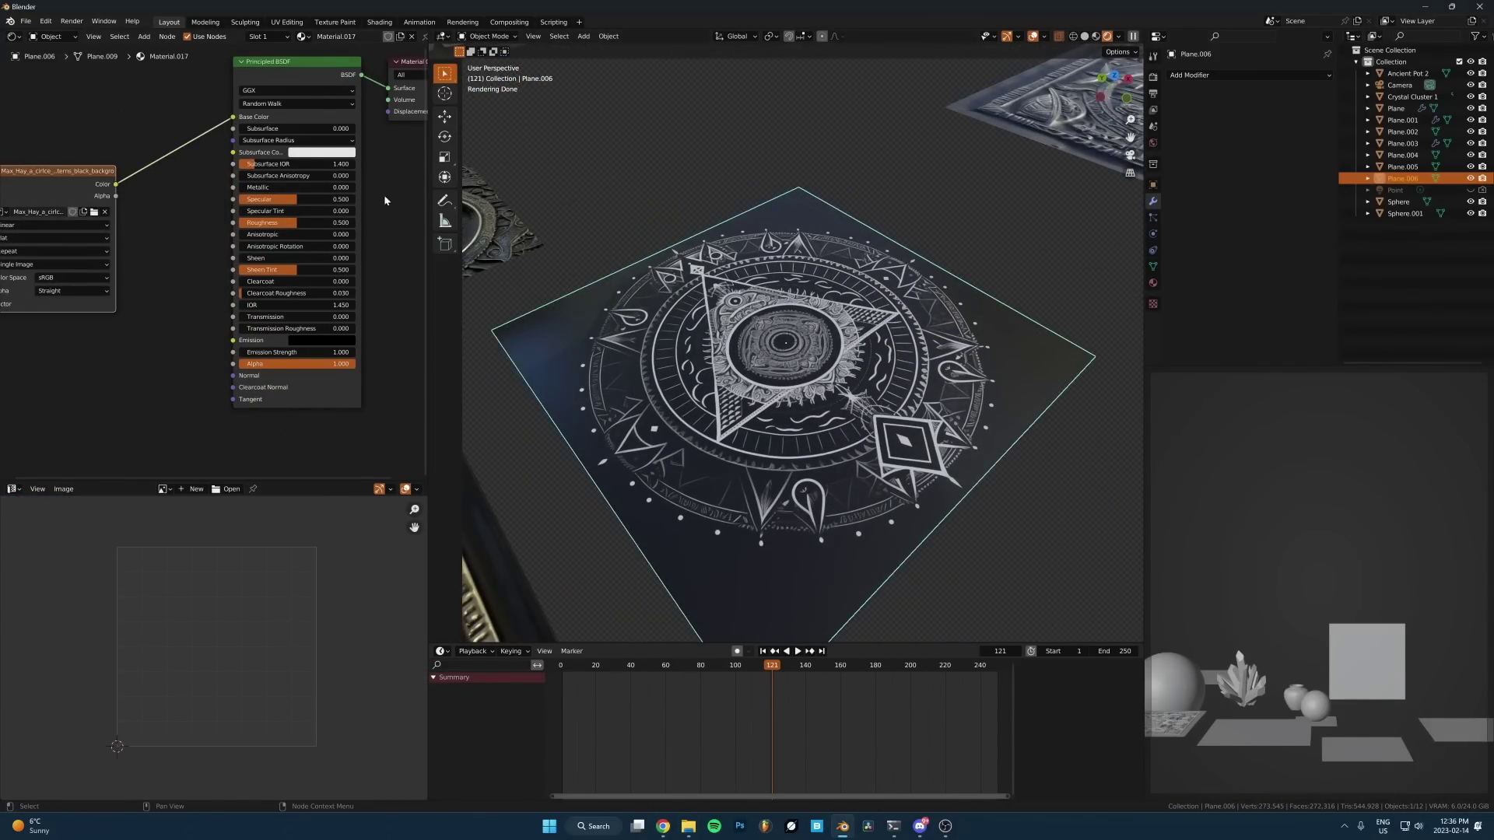
pyautogui.scroll(-2, 180, 327)
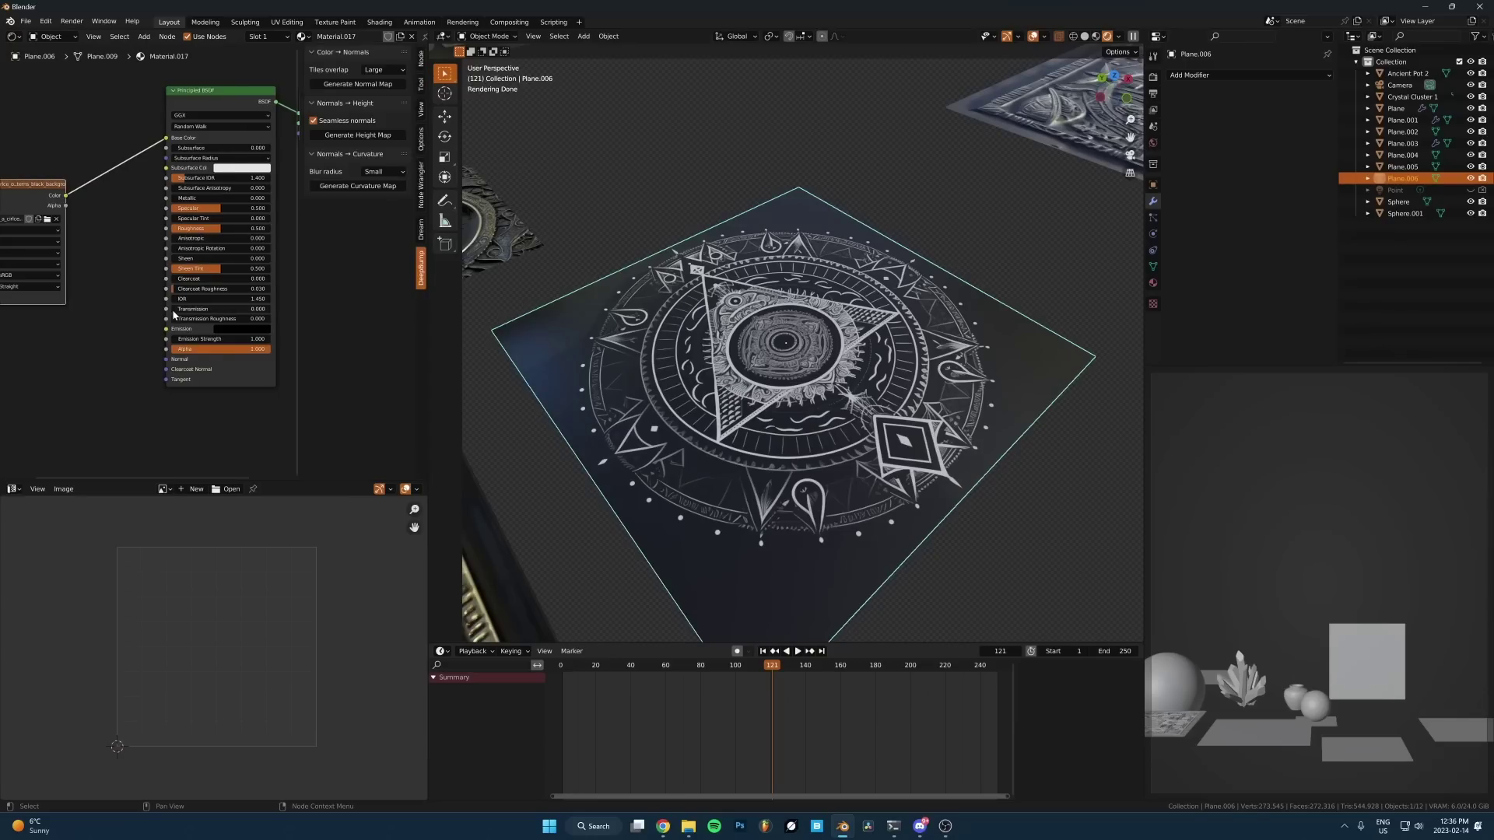
# Step: Generate a normal map from the illuminati image texture node with DeepBump, using Large tiles overlap
pyautogui.press('n')
pyautogui.moveTo(429, 144); pyautogui.dragTo(430, 129)
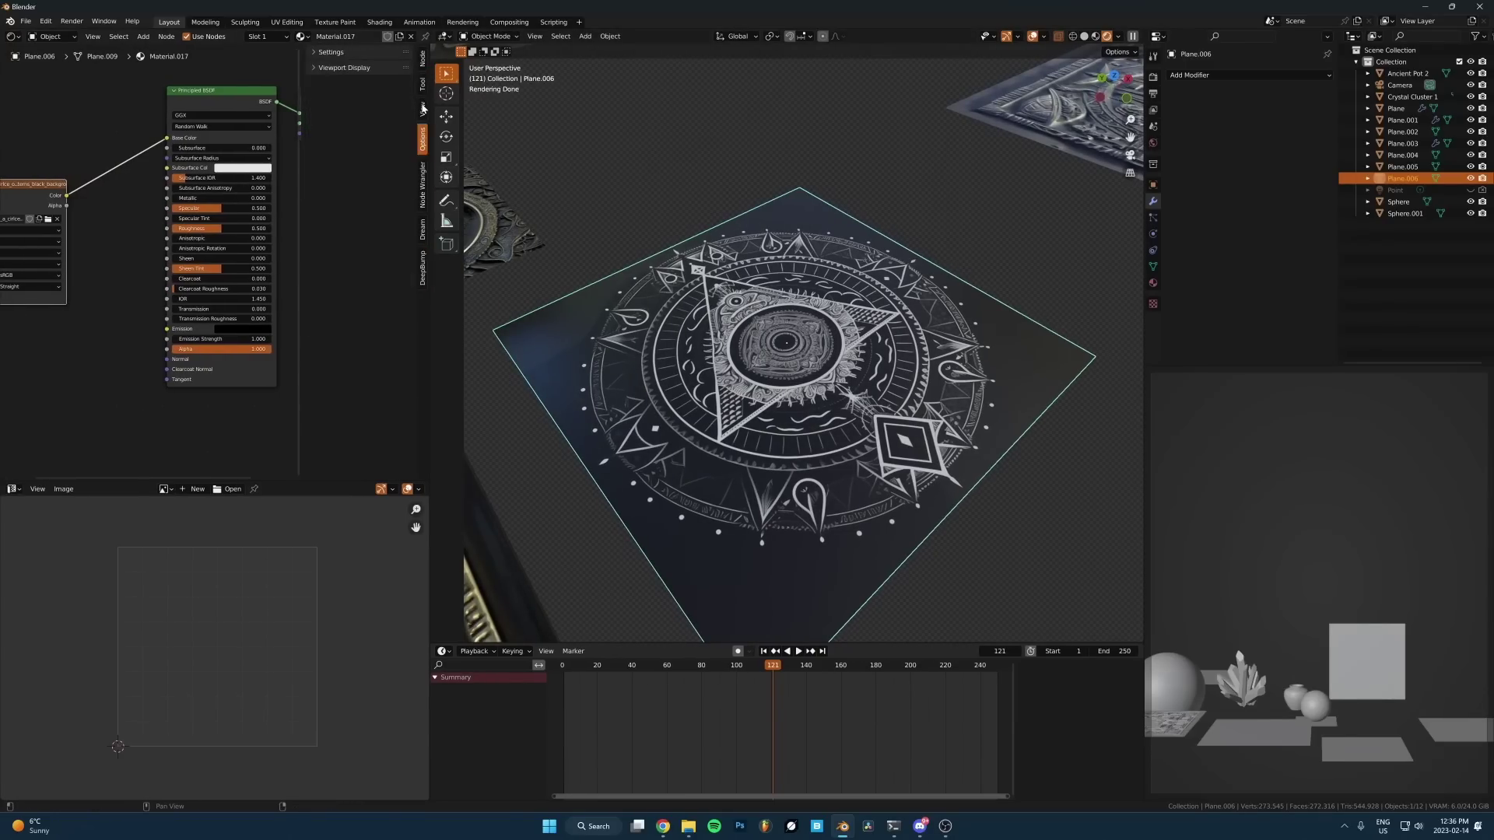
pyautogui.click(423, 185)
pyautogui.click(423, 276)
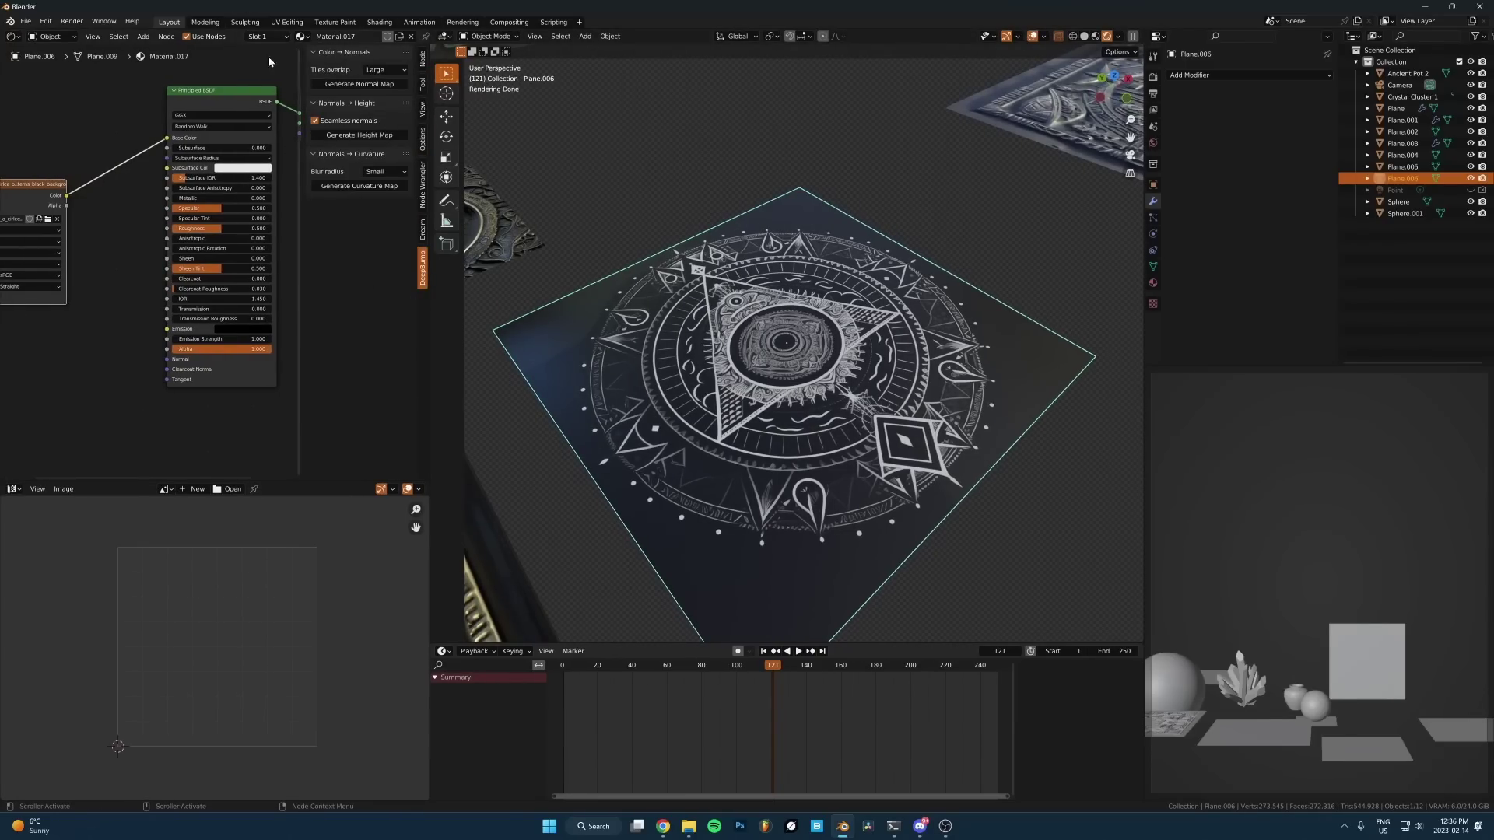
pyautogui.press('Home')
pyautogui.scroll(3, 31, 221)
pyautogui.click(59, 218)
pyautogui.press('Home')
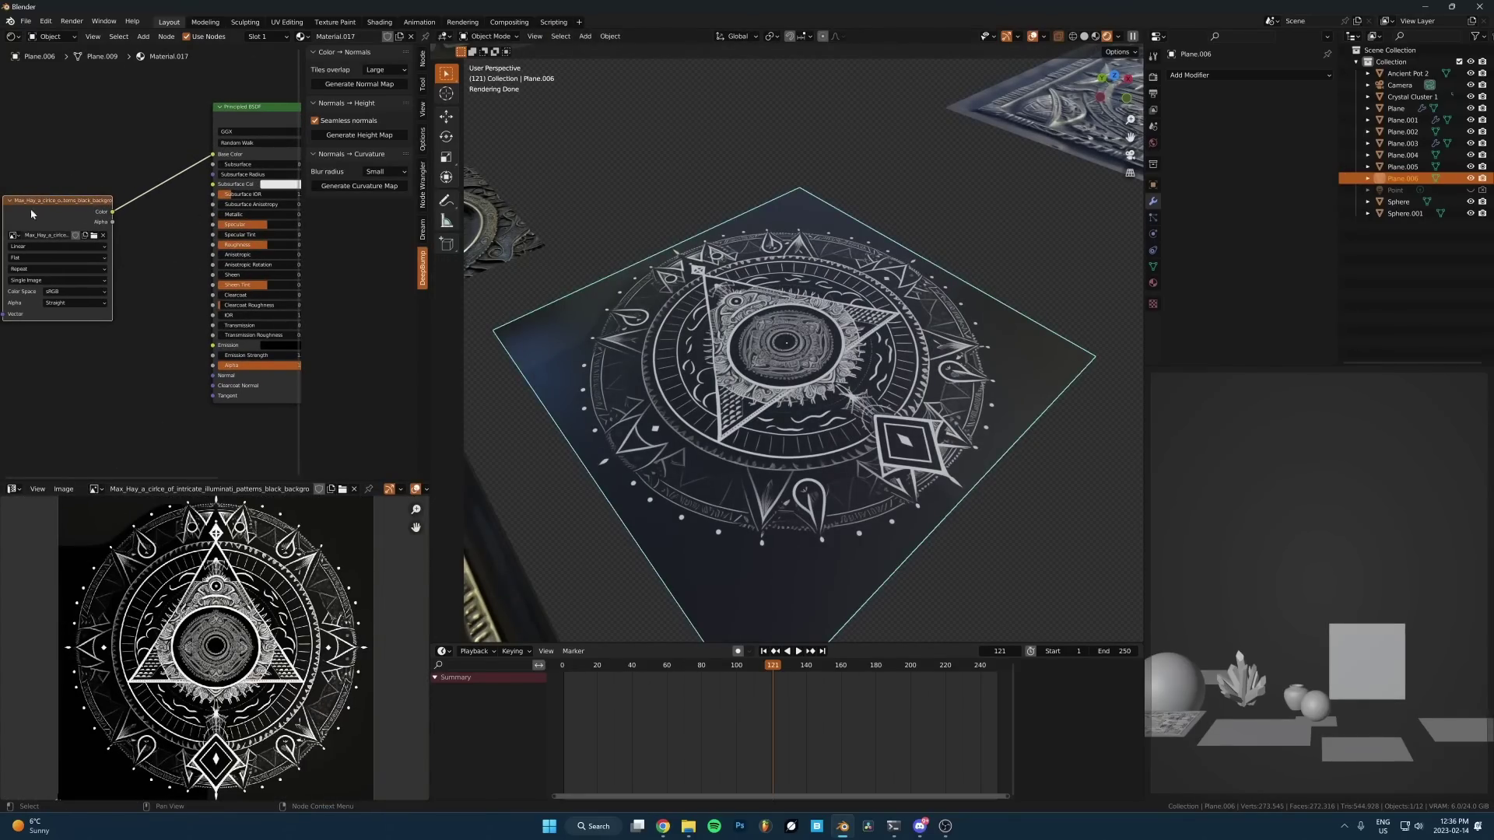
pyautogui.click(358, 85)
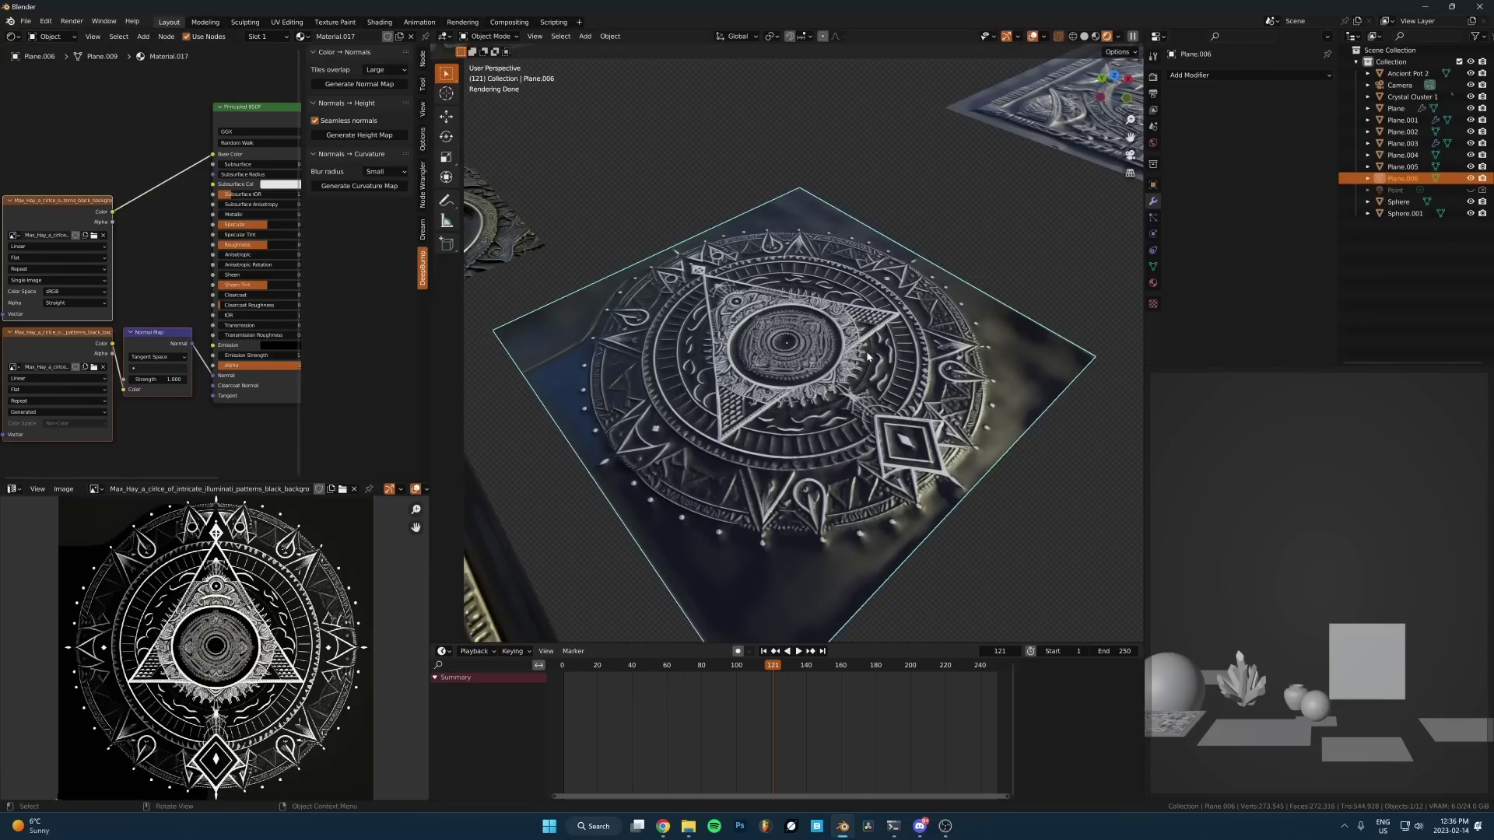
# Step: Move the illuminati color texture node up, clear of the generated normal map nodes
pyautogui.moveTo(532, 307); pyautogui.dragTo(938, 458, button='middle')
pyautogui.scroll(2, 149, 263)
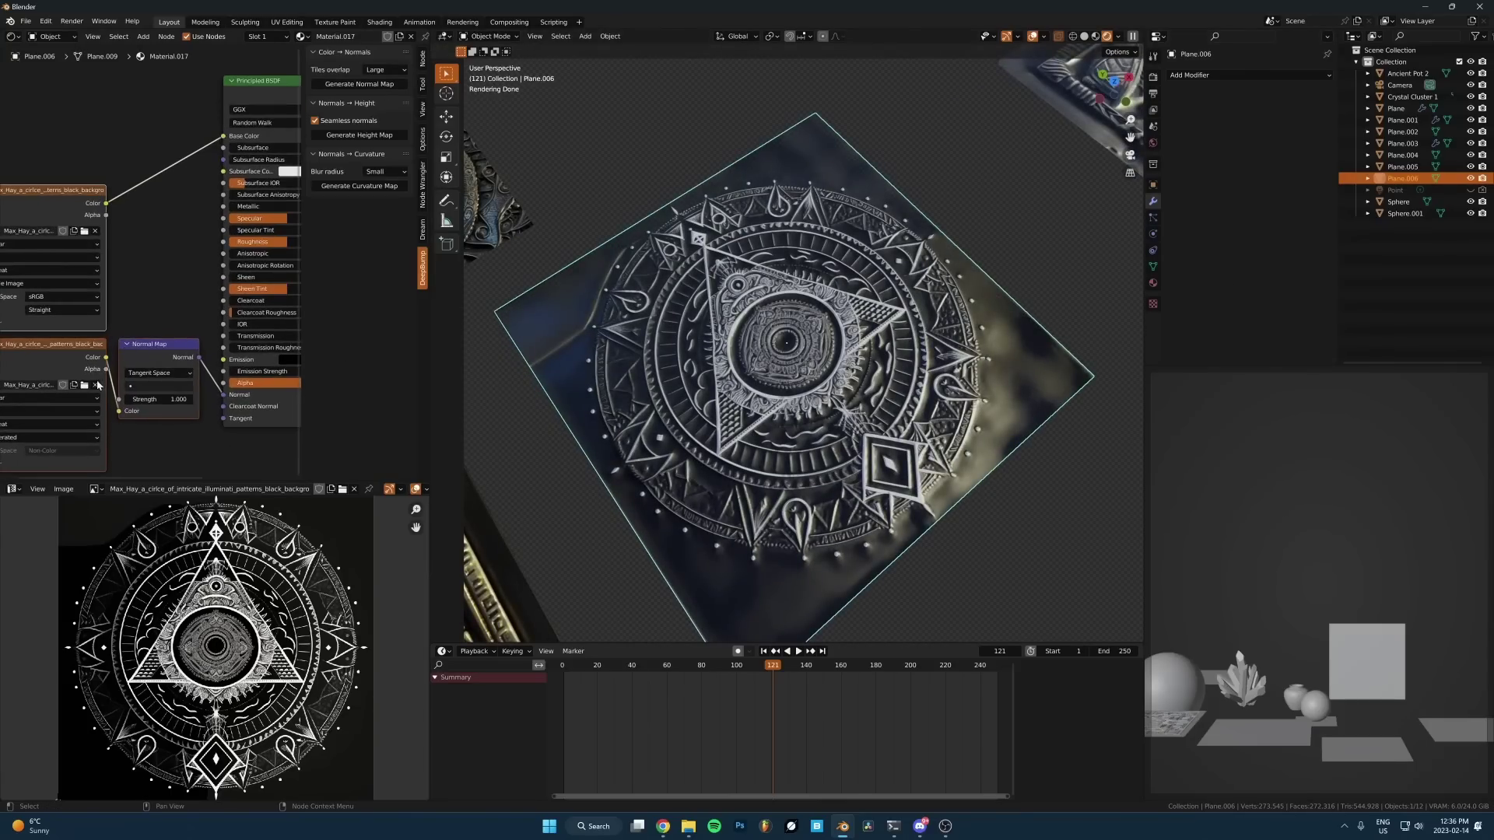
pyautogui.moveTo(139, 300); pyautogui.dragTo(221, 256, button='middle')
pyautogui.click(220, 255)
pyautogui.moveTo(128, 164); pyautogui.dragTo(110, 71)
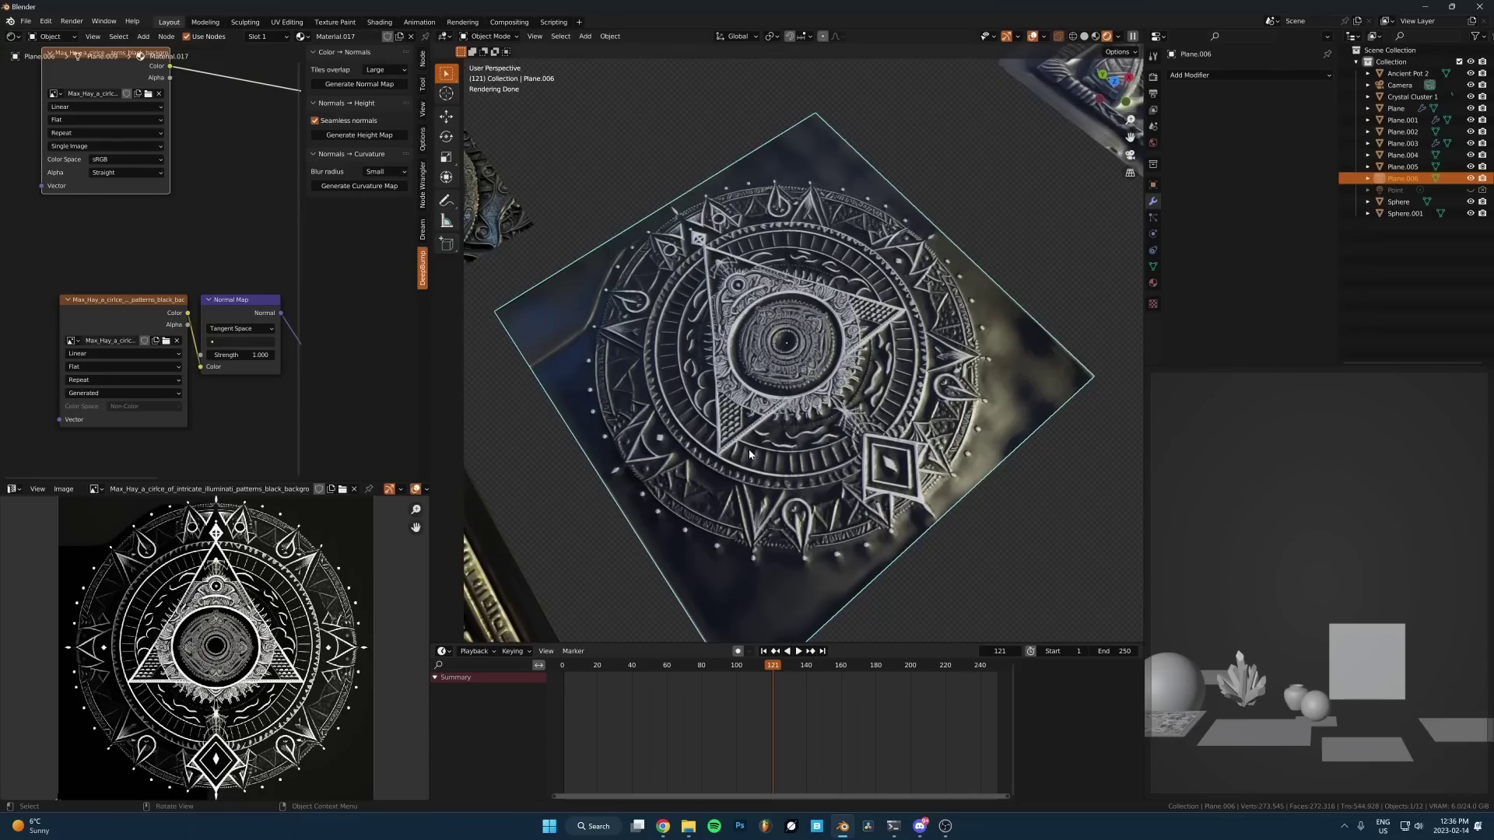
# Step: Show the generated normal map in the image editor and inspect the plane's relief from several angles
pyautogui.moveTo(749, 454); pyautogui.dragTo(921, 444, button='middle')
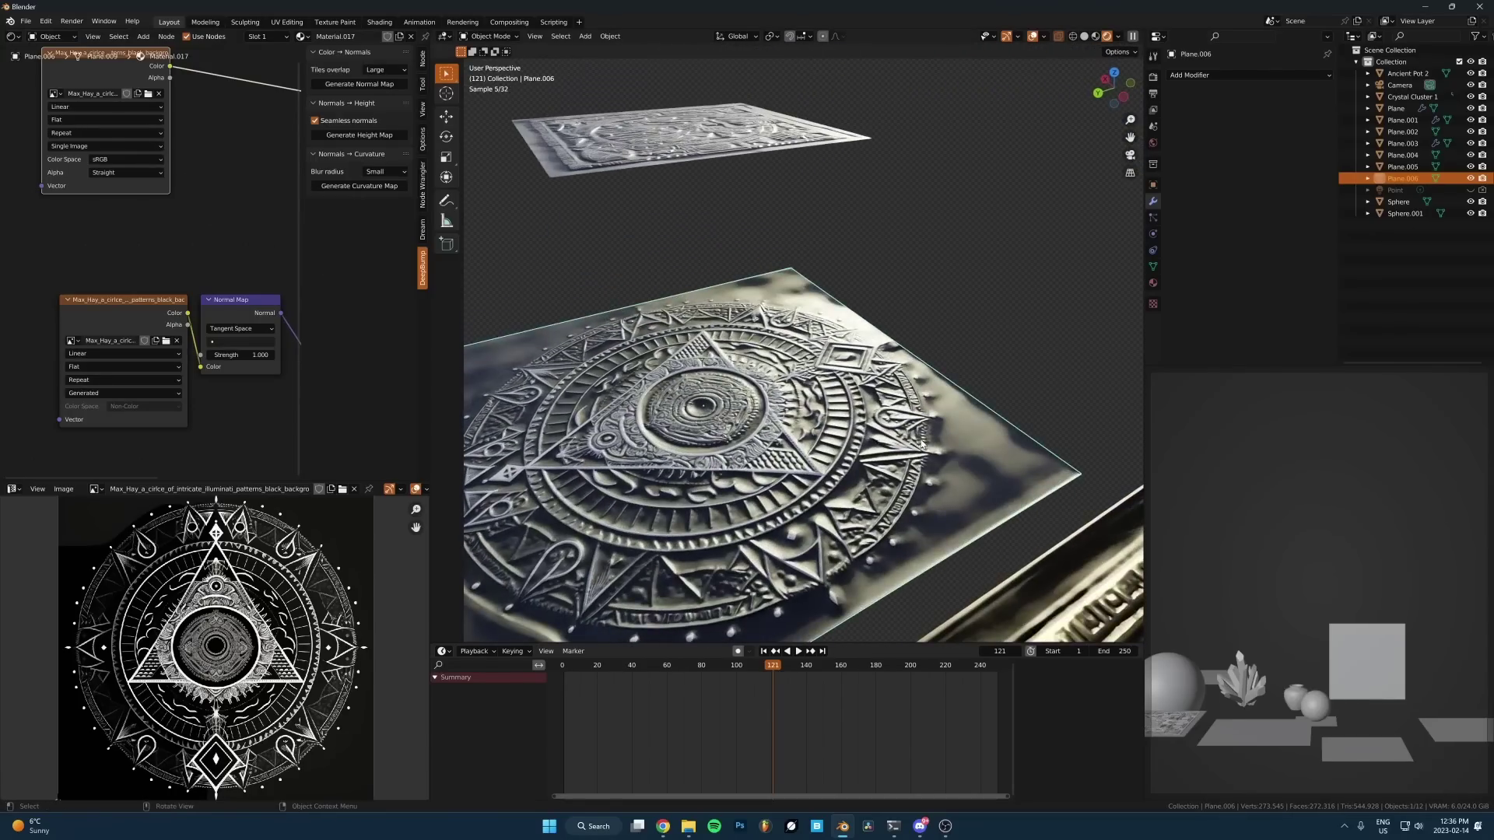
pyautogui.scroll(1, 814, 372)
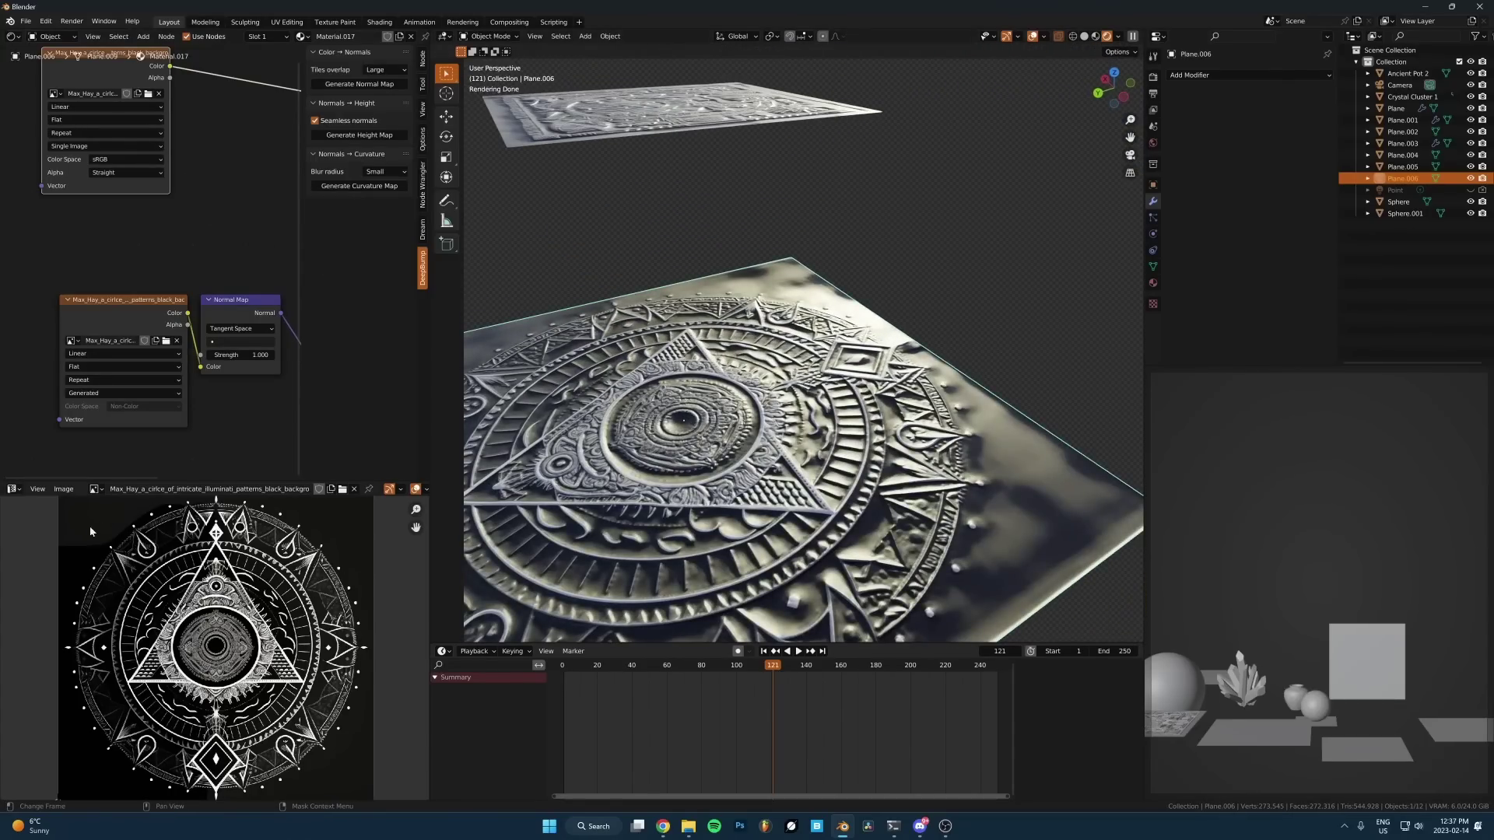
pyautogui.moveTo(993, 523)
pyautogui.mouseDown(button='middle')
pyautogui.moveTo(918, 527)
pyautogui.moveTo(988, 510)
pyautogui.mouseUp(button='middle')
pyautogui.scroll(2, 155, 264)
pyautogui.moveTo(152, 331); pyautogui.dragTo(146, 330)
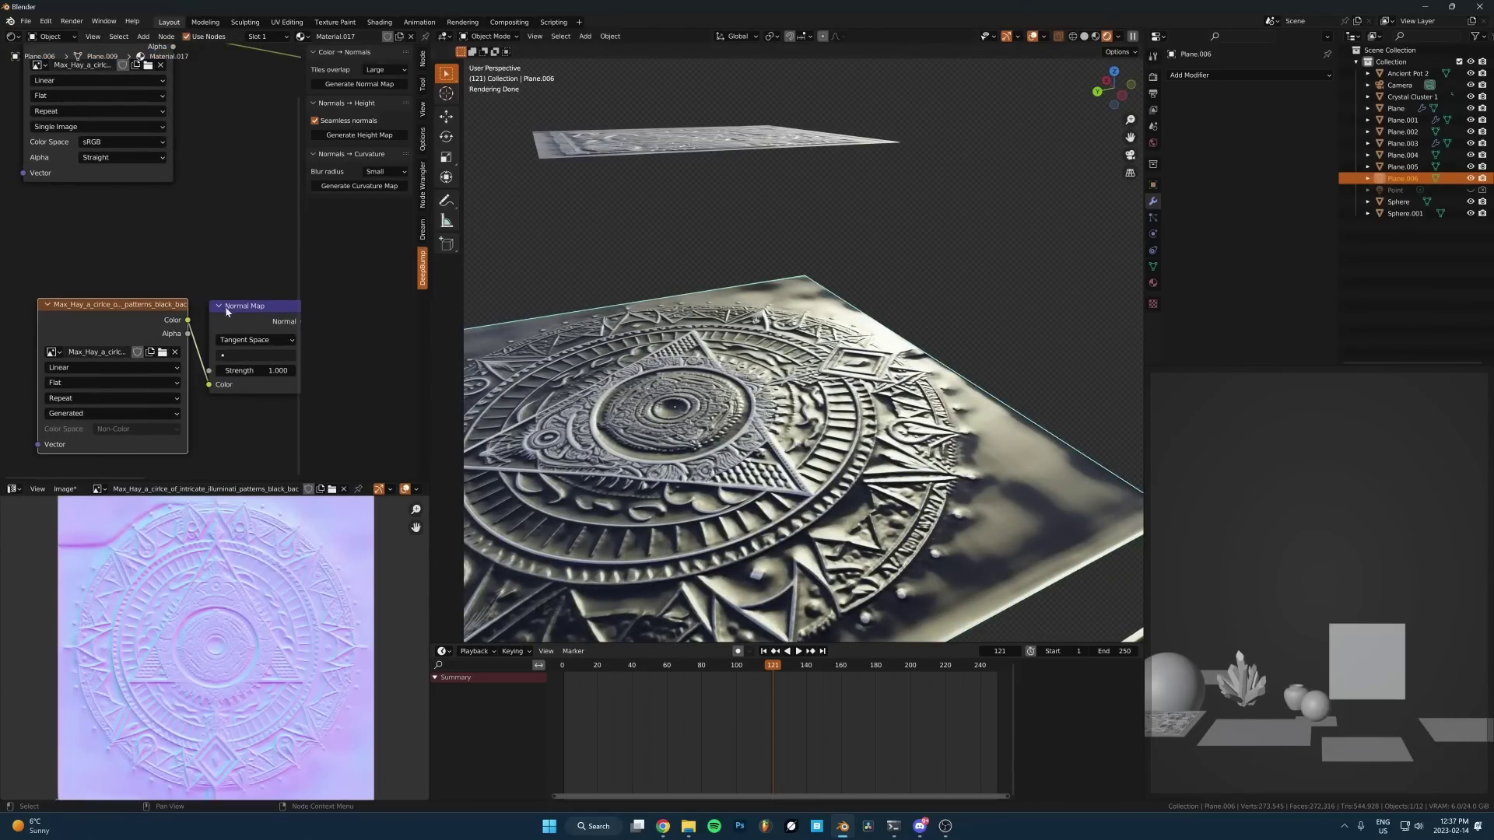
pyautogui.scroll(-2, 280, 650)
pyautogui.scroll(4, 277, 649)
pyautogui.scroll(-5, 685, 436)
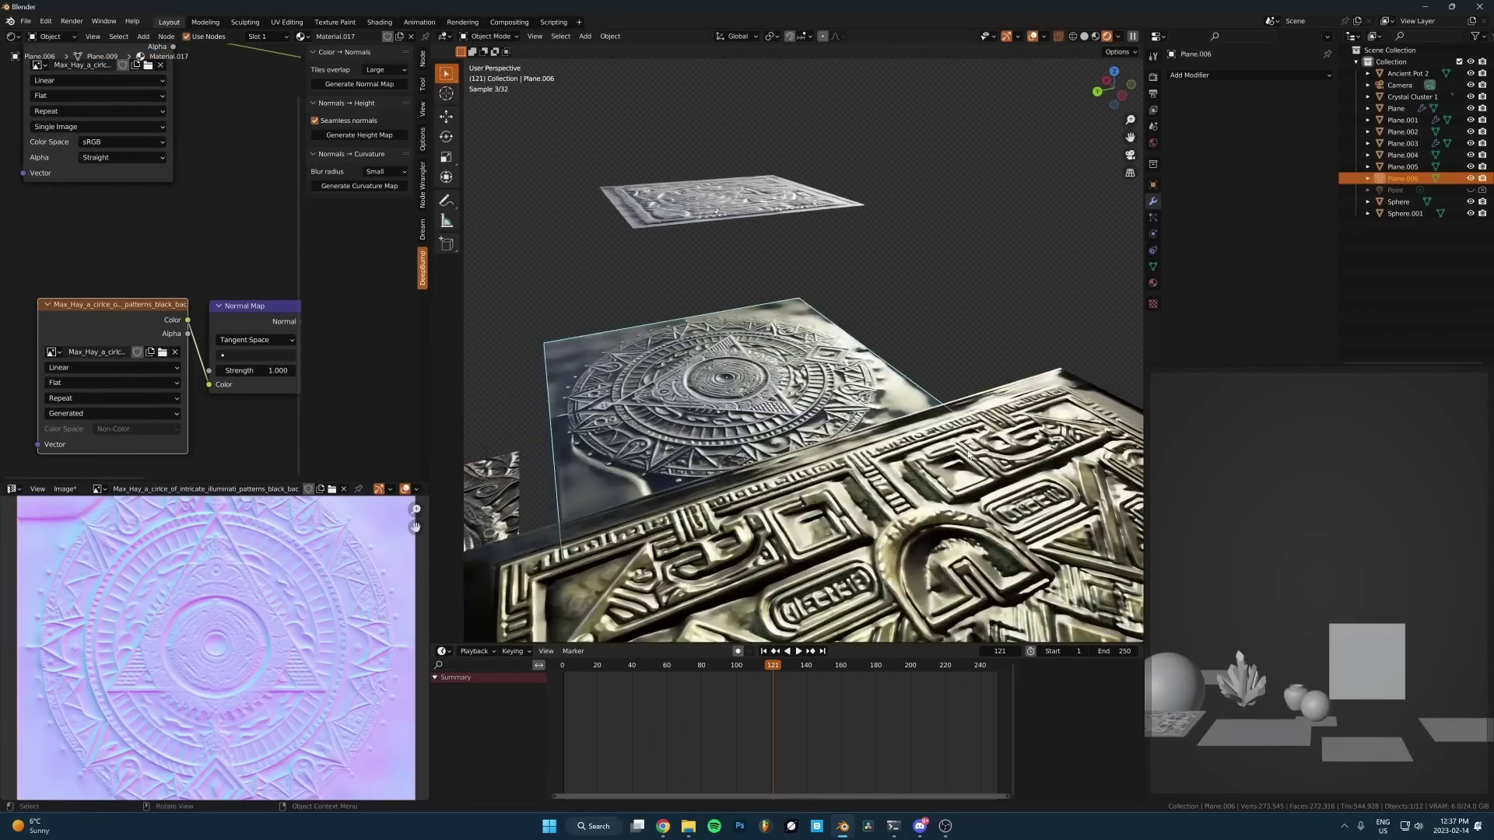
pyautogui.moveTo(685, 335); pyautogui.dragTo(747, 428, button='middle')
pyautogui.scroll(3, 807, 407)
pyautogui.scroll(2, 854, 416)
pyautogui.scroll(-2, 840, 404)
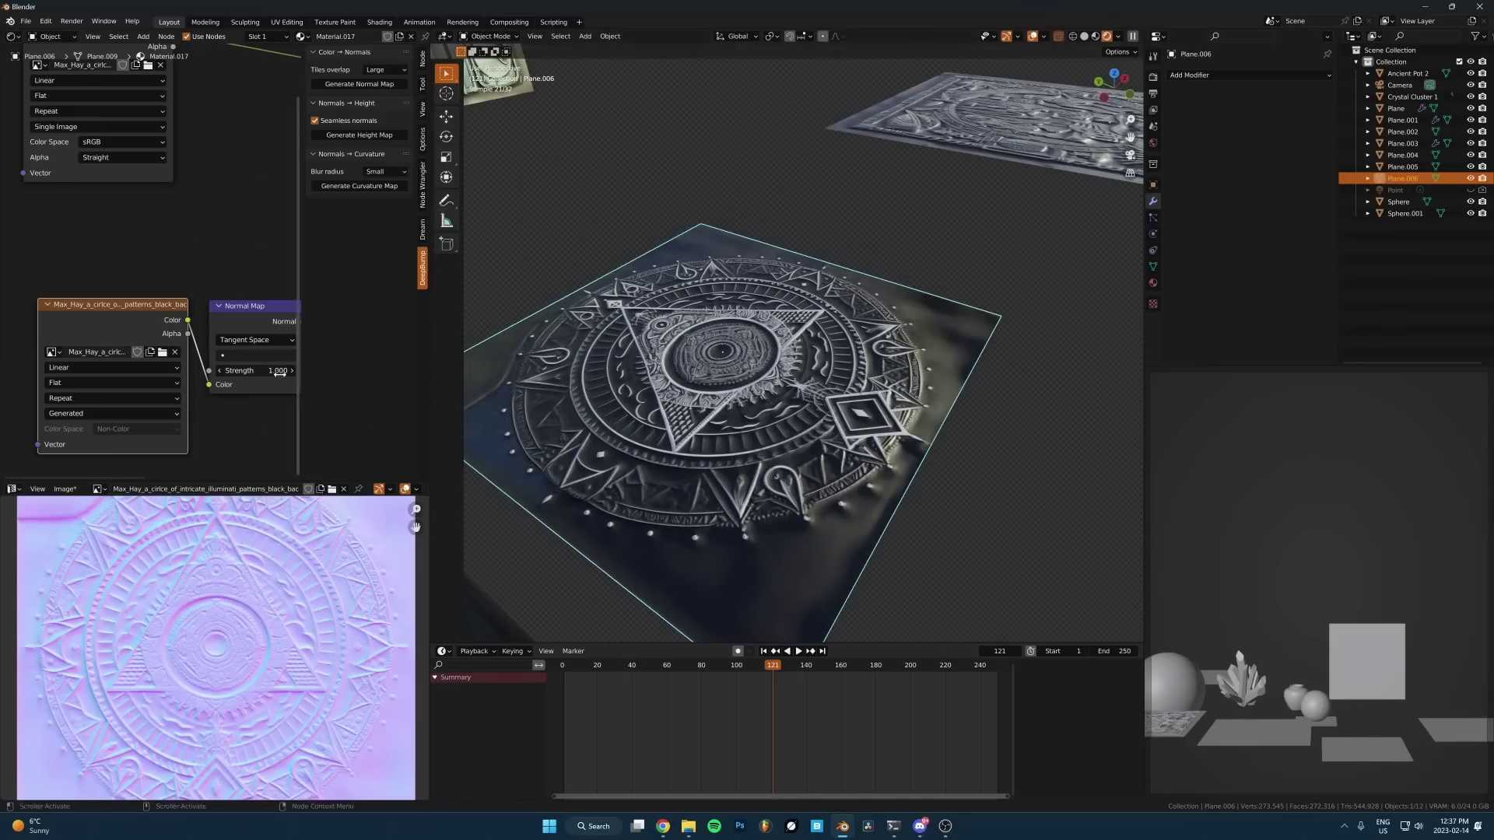
# Step: Try a Normal Map strength of 9.5 on the plane's relief and set it back to 1
pyautogui.moveTo(268, 371); pyautogui.dragTo(336, 370)
pyautogui.scroll(-3, 881, 400)
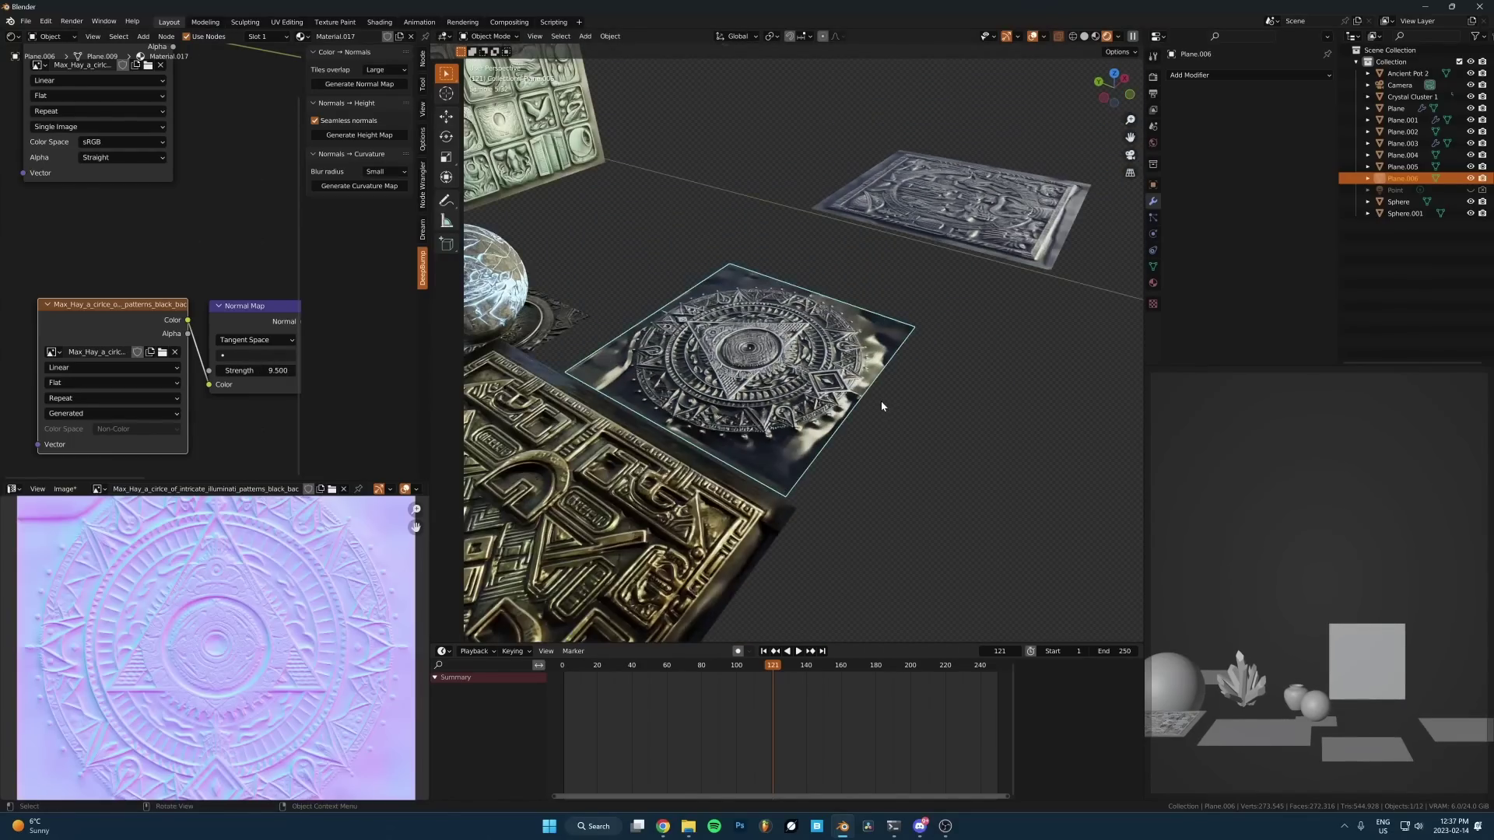
pyautogui.moveTo(881, 400)
pyautogui.mouseDown(button='middle')
pyautogui.moveTo(894, 424)
pyautogui.moveTo(889, 374)
pyautogui.mouseUp(button='middle')
pyautogui.scroll(4, 894, 421)
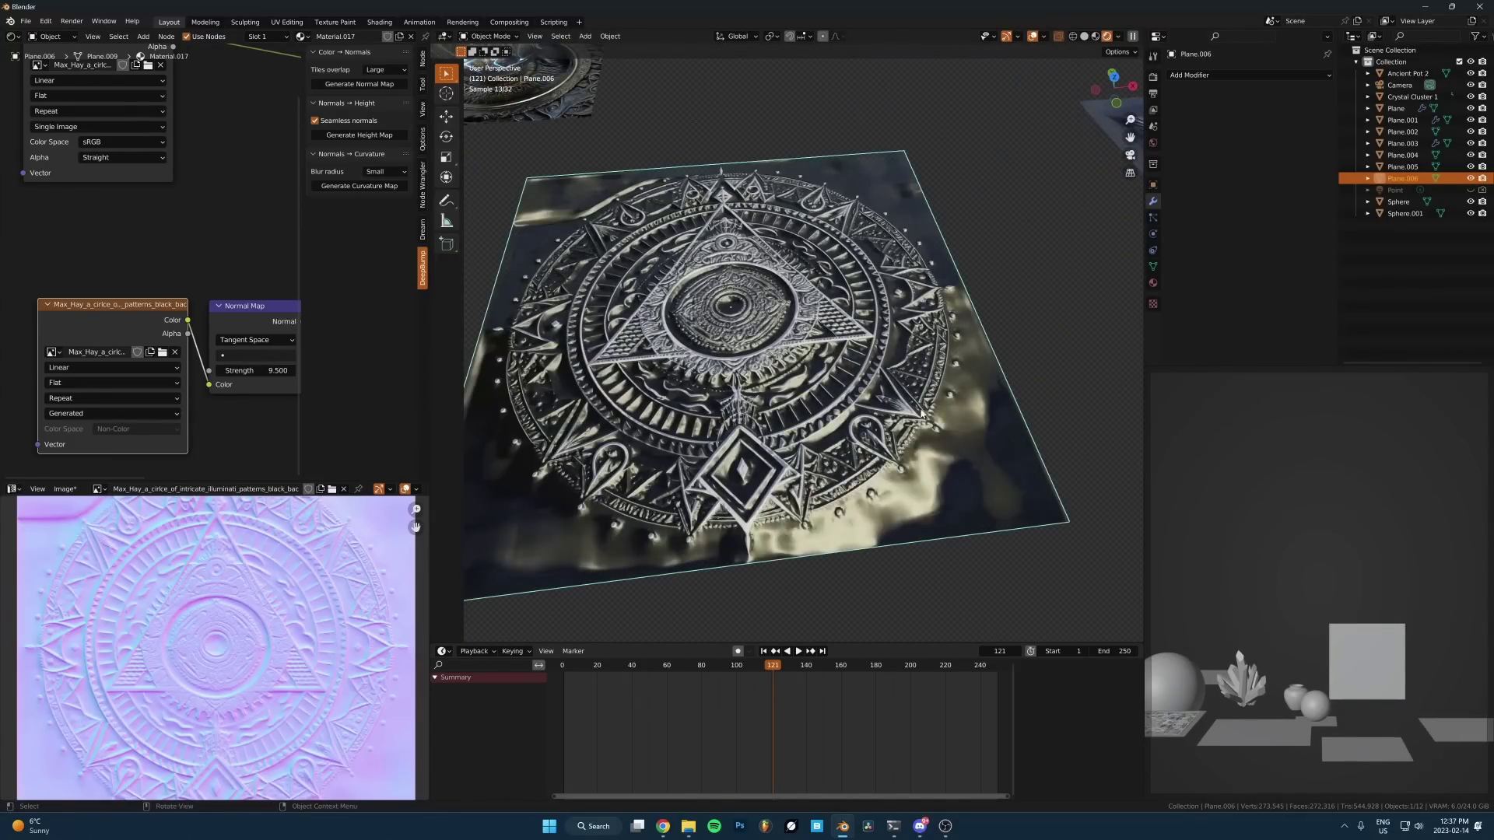
pyautogui.scroll(-2, 829, 351)
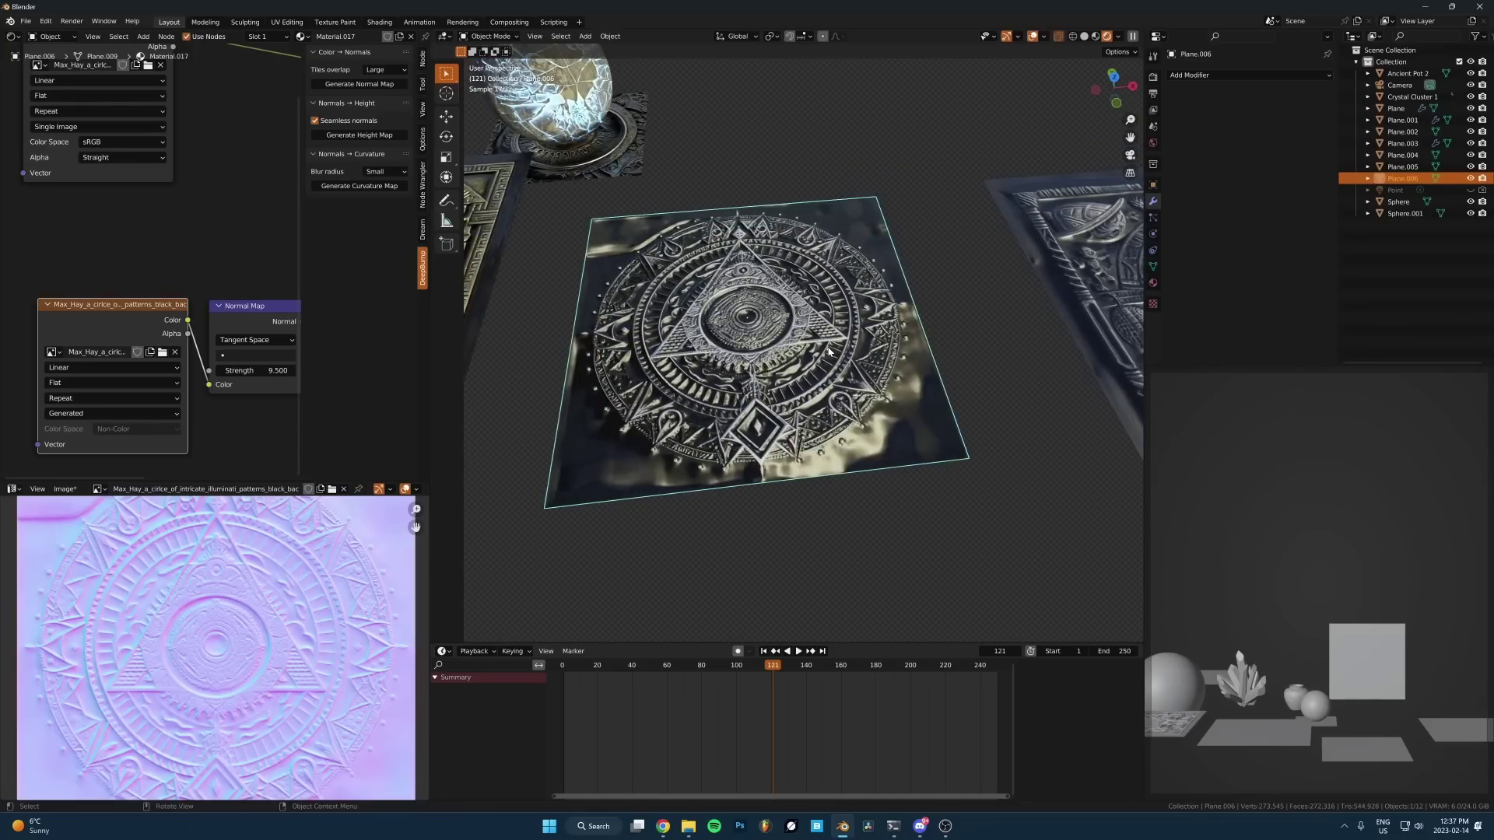
pyautogui.doubleClick(257, 370)
pyautogui.write('1')
pyautogui.press('Return')
# Step: Add a cylinder mesh with 64 vertices and clear its location to the world origin
pyautogui.scroll(-1, 801, 373)
pyautogui.keyDown('shift'); pyautogui.moveTo(803, 380); pyautogui.dragTo(790, 340, button='middle'); pyautogui.keyUp('shift')
pyautogui.hotkey('shift', 'a')
pyautogui.moveTo(790, 340)
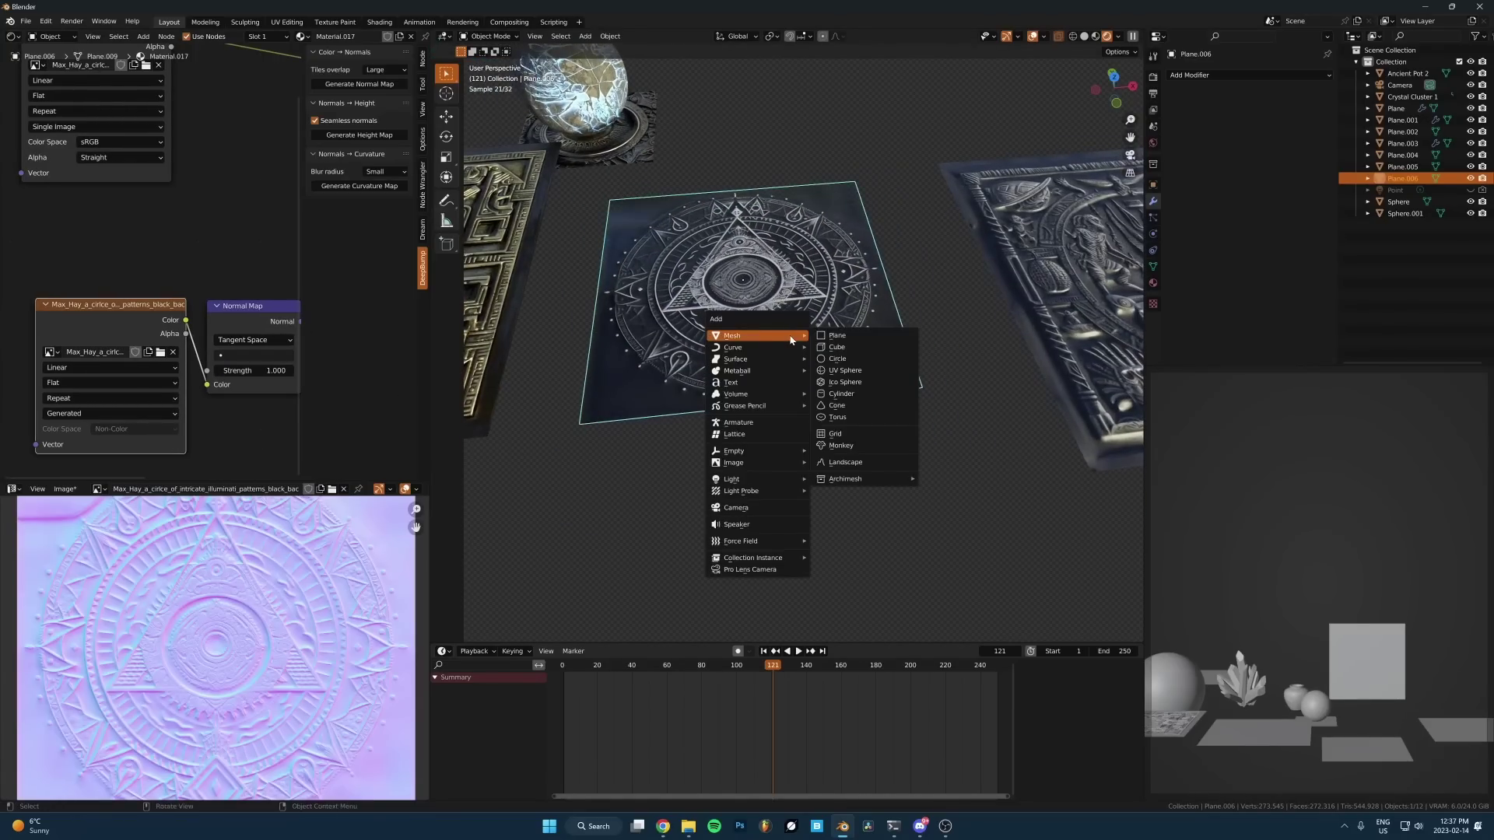
pyautogui.click(840, 394)
pyautogui.scroll(-3, 661, 467)
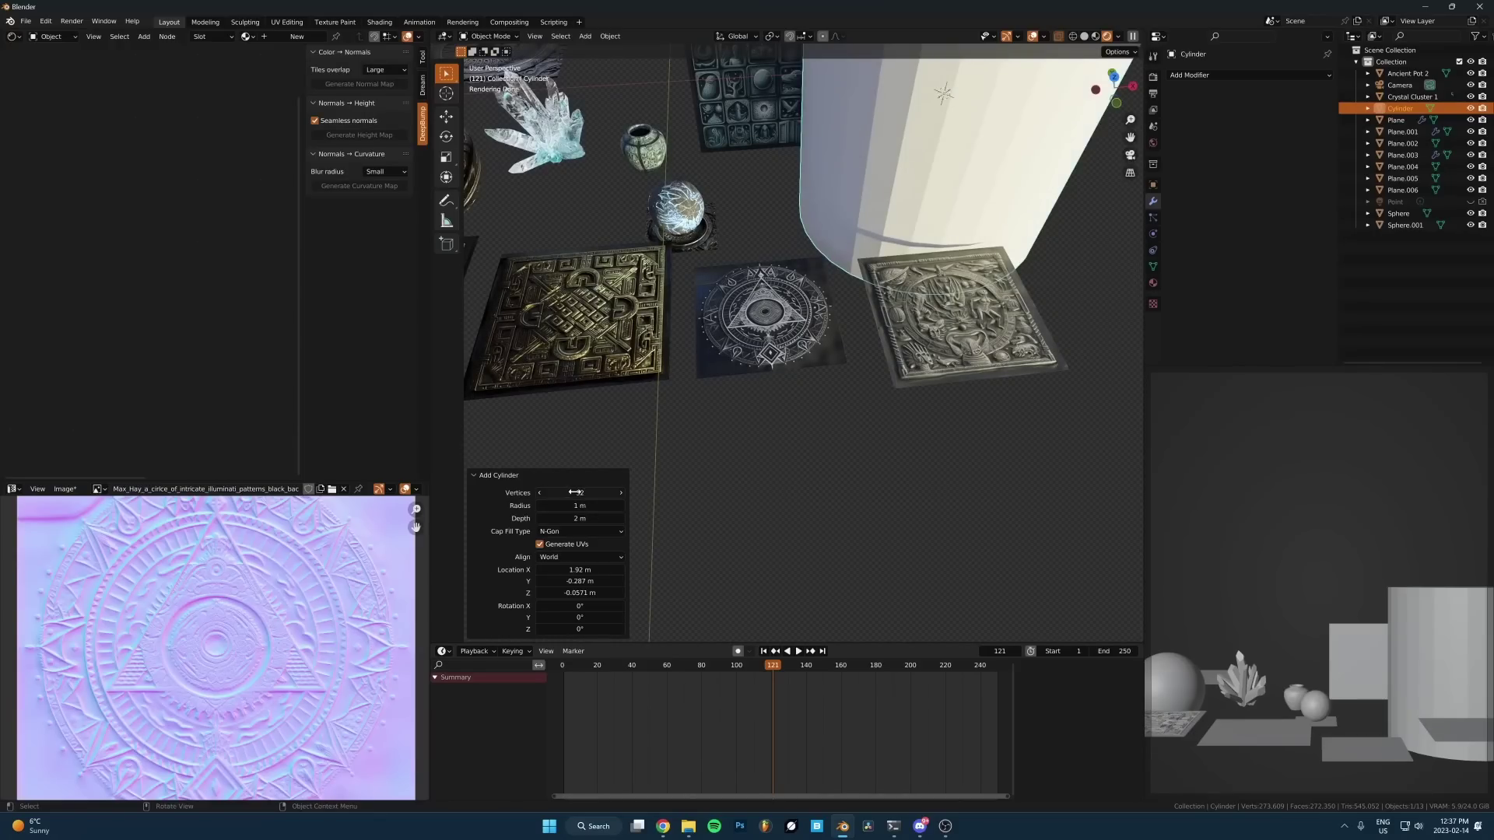
pyautogui.scroll(-2, 982, 252)
pyautogui.hotkey('alt', 'g')
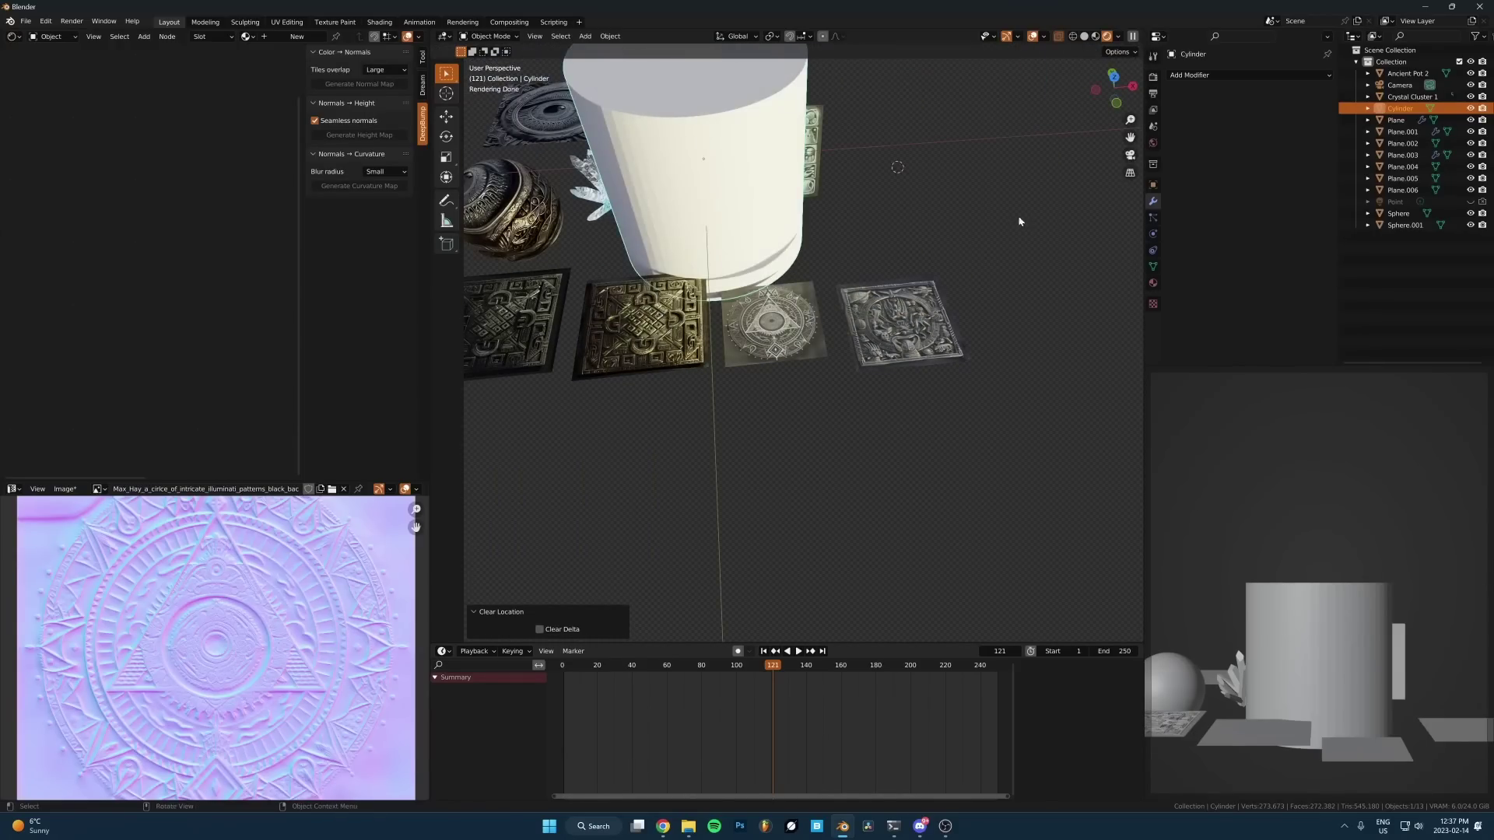
# Step: Scale the cylinder down to a small size and move it down in front of the illuminati plane
pyautogui.press('s')
pyautogui.click(743, 195)
pyautogui.press('g')
pyautogui.hotkey('shift', 'z')
pyautogui.click(794, 373)
pyautogui.press('g')
pyautogui.press('z')
pyautogui.click(784, 428)
pyautogui.press('g')
pyautogui.hotkey('shift', 'z')
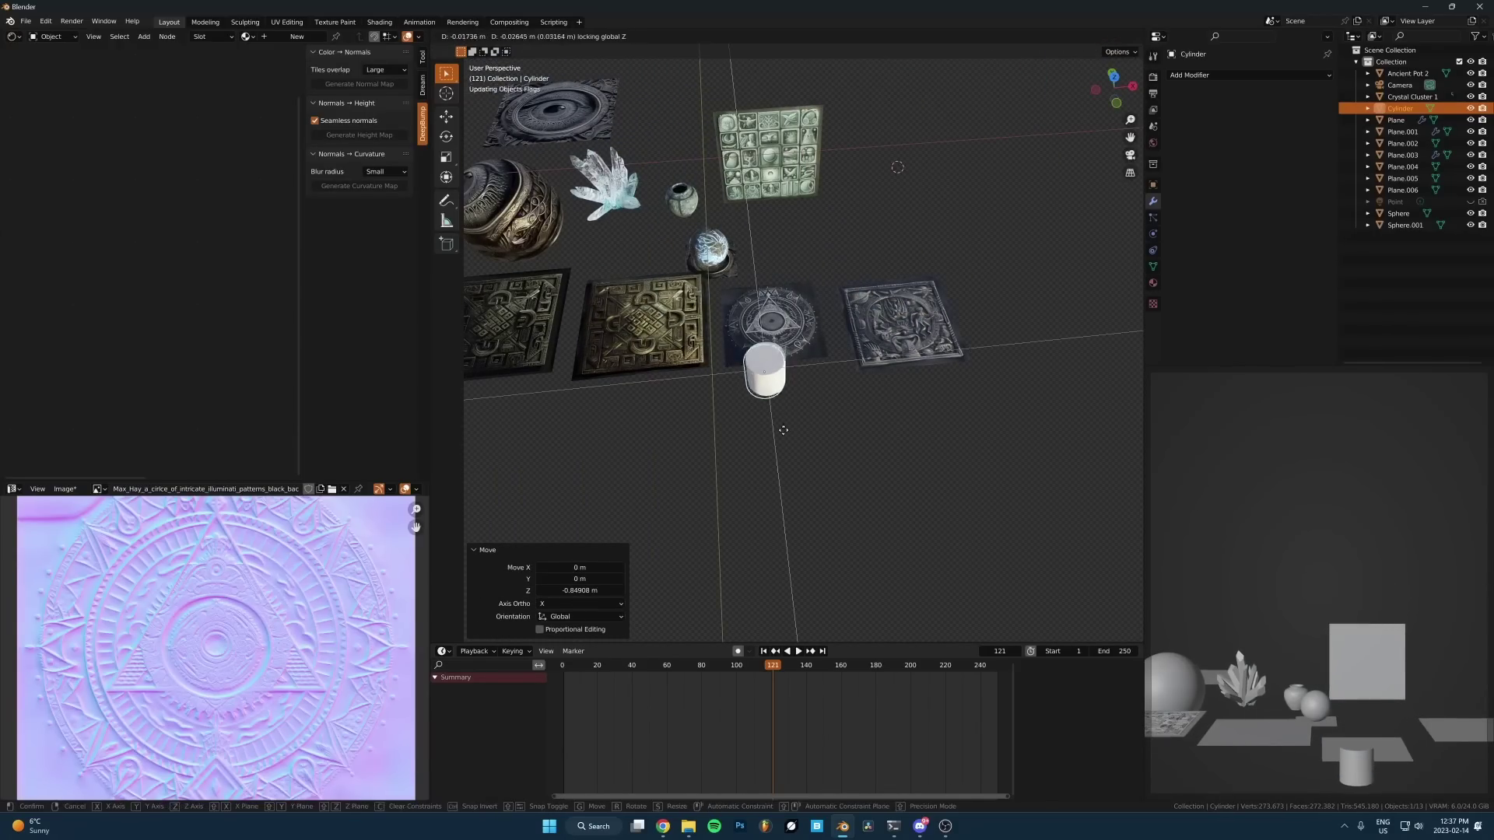
pyautogui.click(783, 435)
# Step: Link the illuminati plane's material to the cylinder
pyautogui.click(774, 323)
pyautogui.scroll(3, 770, 334)
pyautogui.hotkey('ctrl', 'l')
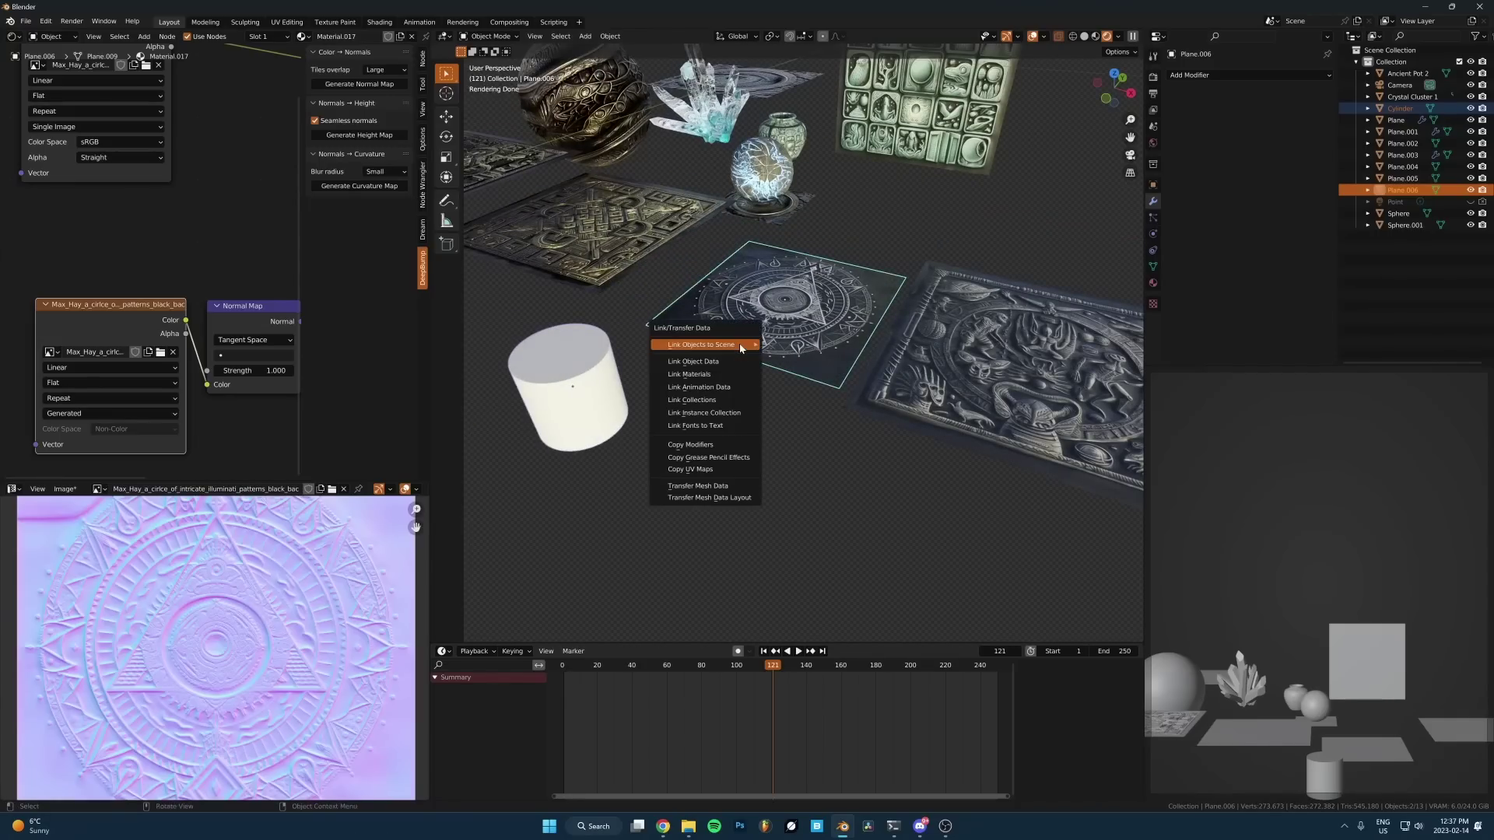
pyautogui.click(688, 375)
# Step: Flatten the cylinder's mesh into a thin disc by scaling it along Z to about 0.103
pyautogui.click(571, 389)
pyautogui.press('Tab')
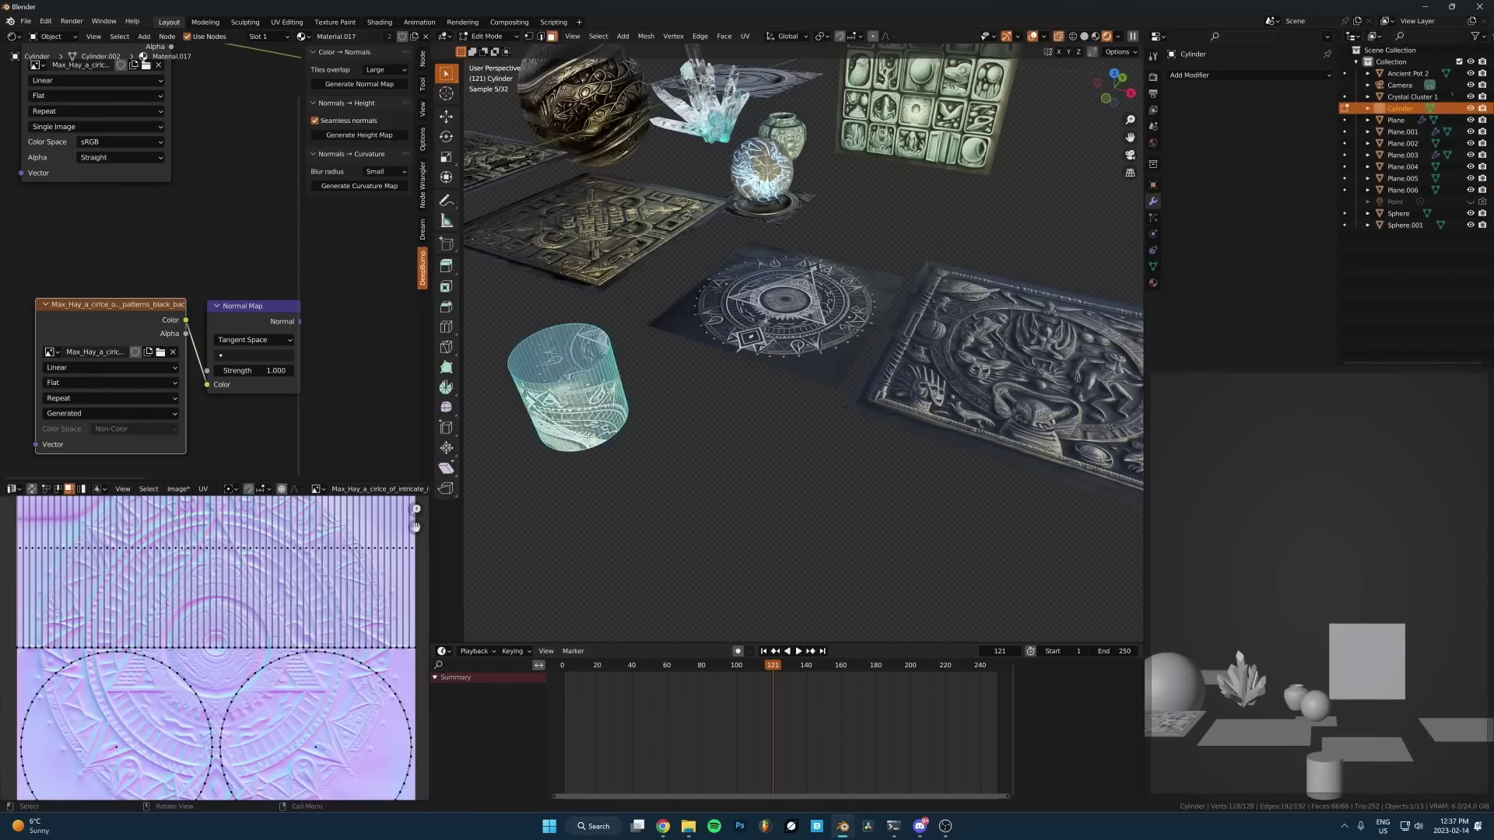
pyautogui.moveTo(589, 437); pyautogui.dragTo(633, 403, button='middle')
pyautogui.press('s')
pyautogui.press('z')
pyautogui.click(597, 398)
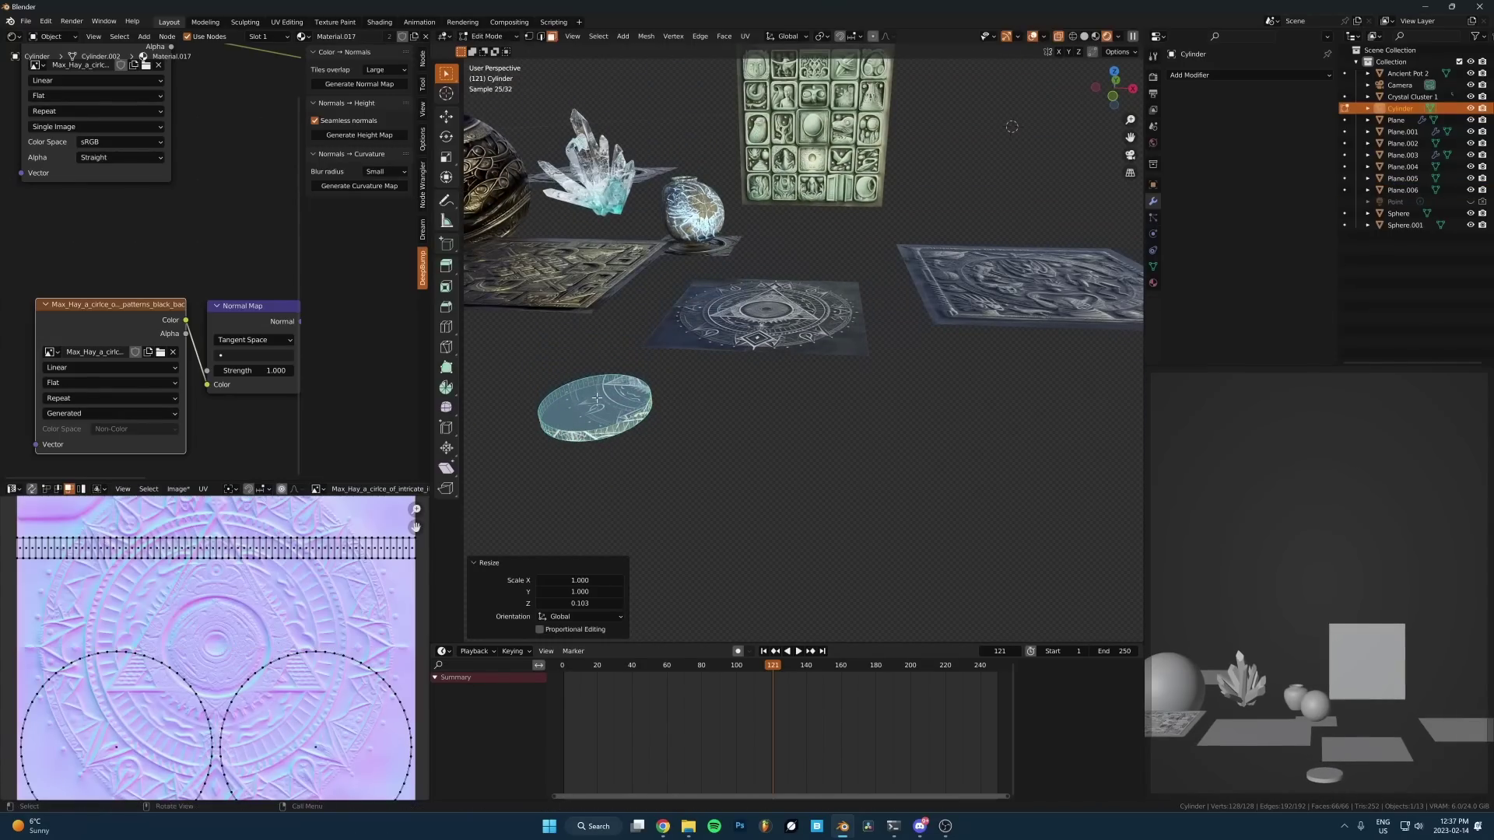
# Step: Unwrap the disc's top face with Cube Projection
pyautogui.click(597, 398)
pyautogui.scroll(4, 597, 399)
pyautogui.press('u')
pyautogui.click(792, 432)
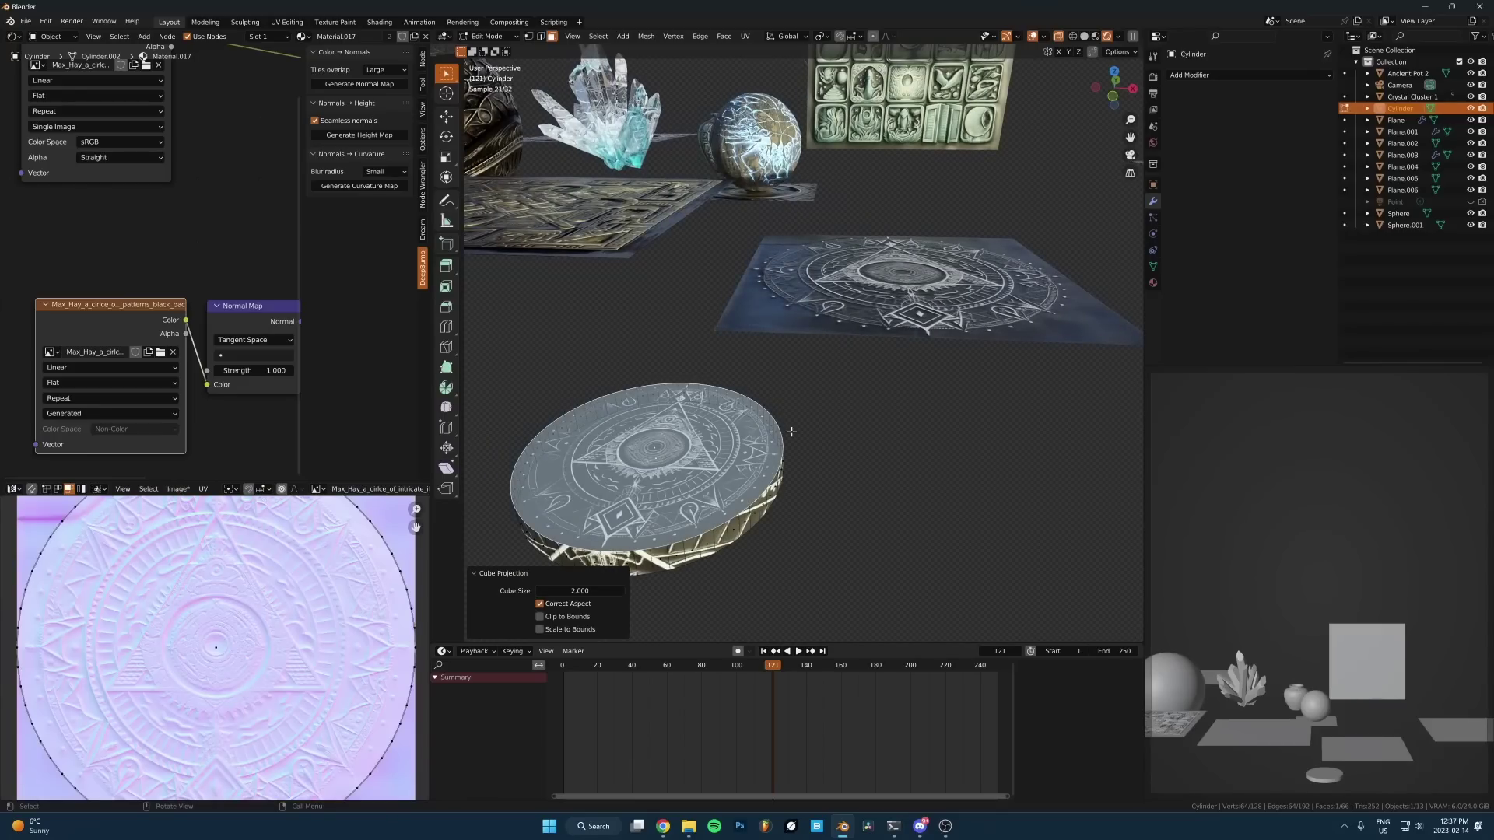
# Step: Delete all of the disc's geometry except its top face
pyautogui.press('Tab')
pyautogui.moveTo(739, 502); pyautogui.dragTo(773, 486, button='middle')
pyautogui.press('Tab')
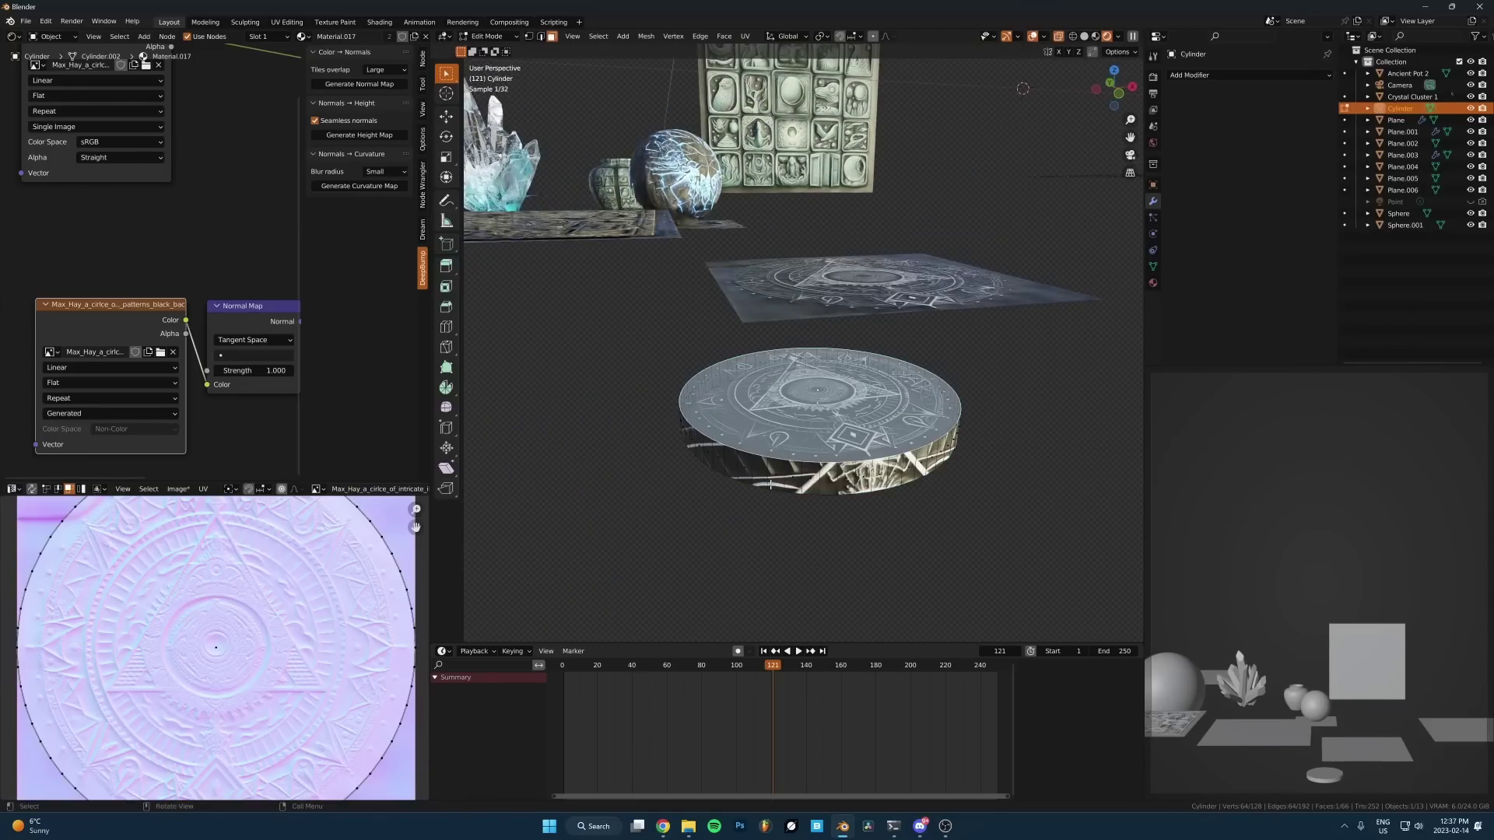
pyautogui.hotkey('ctrl', 'i')
pyautogui.press('x')
pyautogui.click(769, 510)
pyautogui.press('Tab')
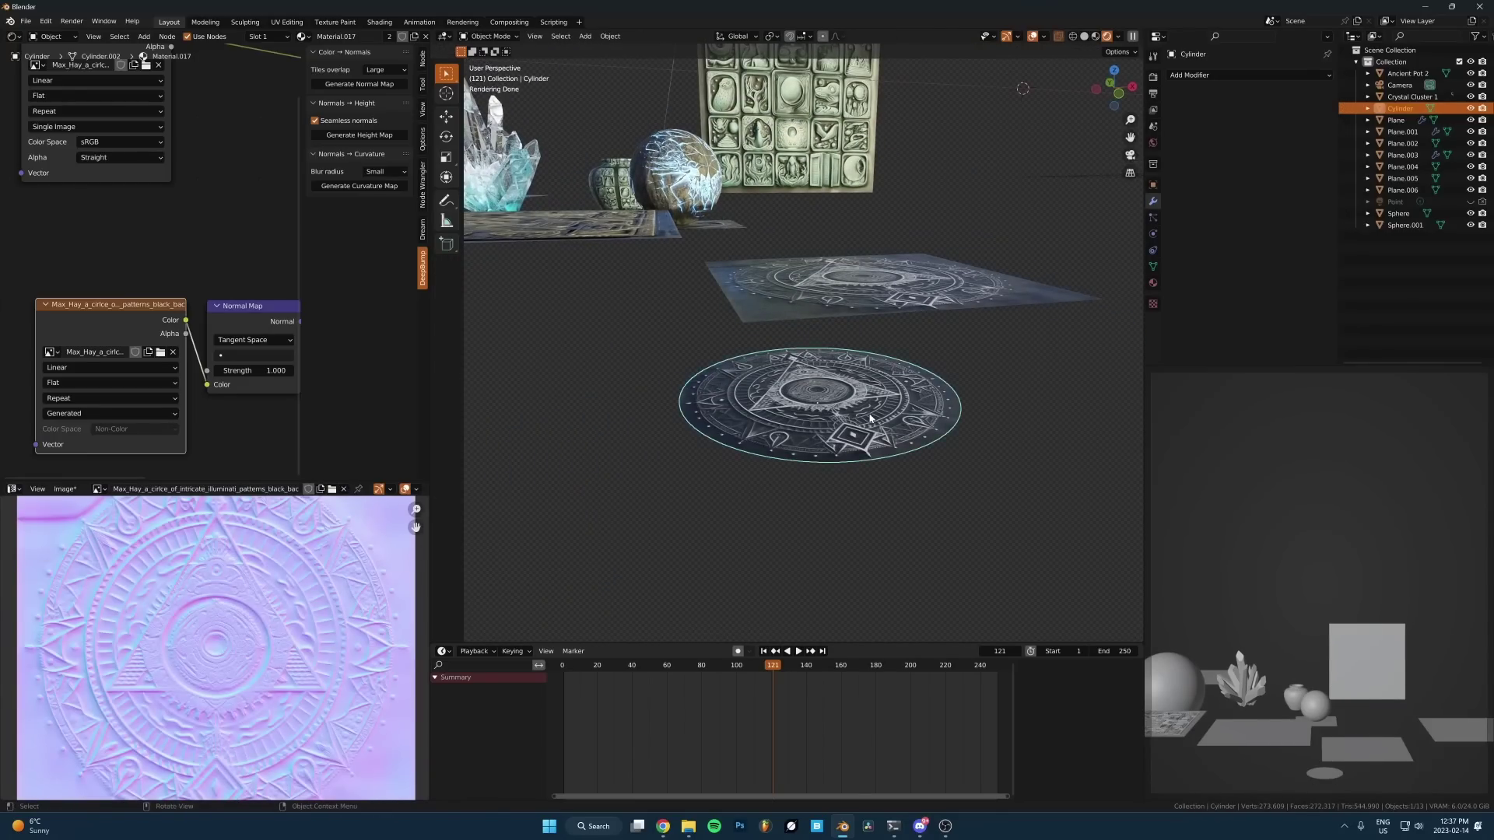
# Step: Scale the remaining circular face to about 0.909 in Edit Mode to trim the outer edge of the pattern
pyautogui.scroll(6, 870, 417)
pyautogui.press('Tab')
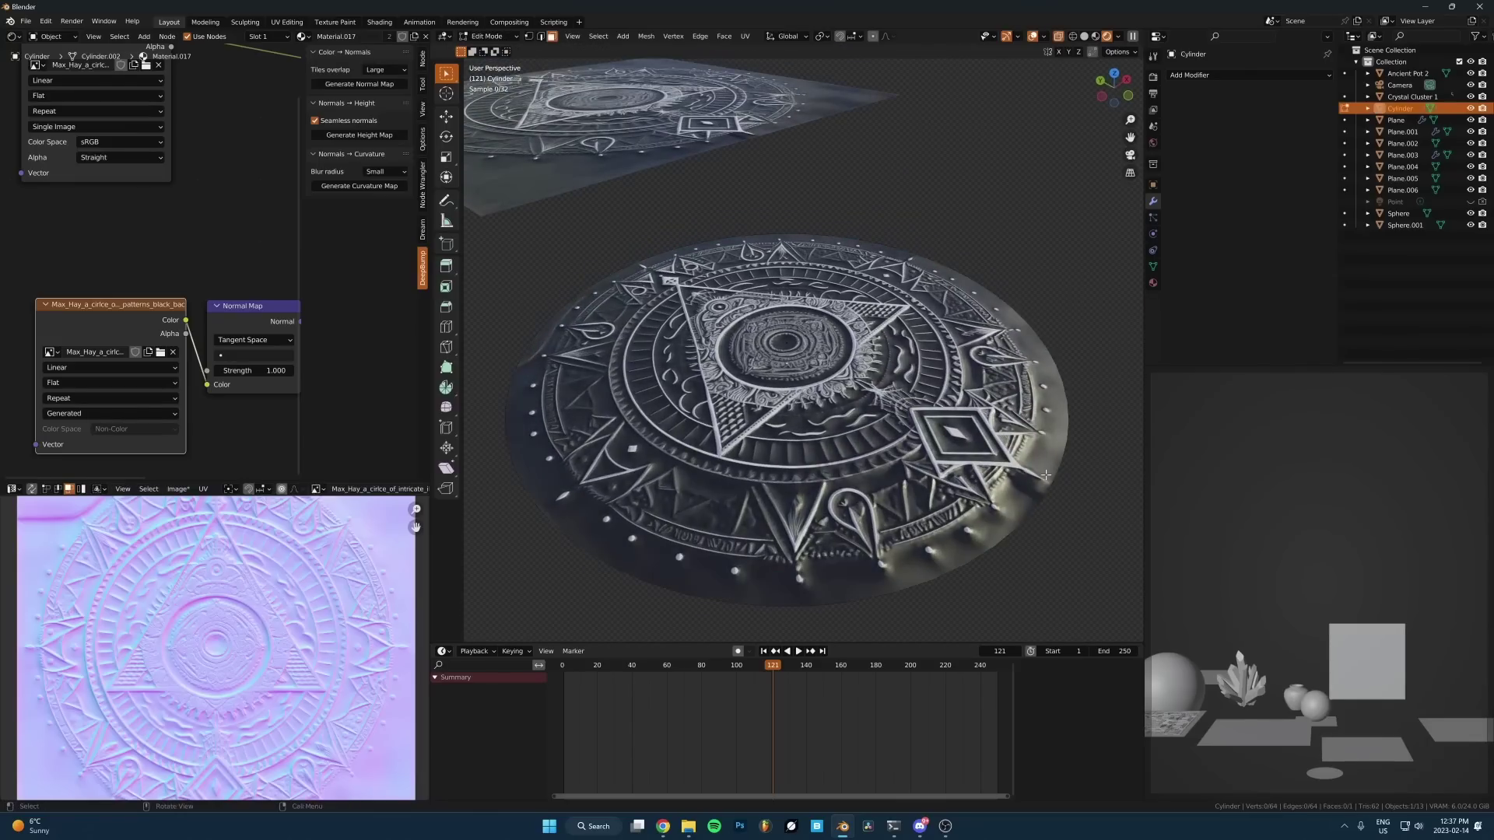
pyautogui.press('a')
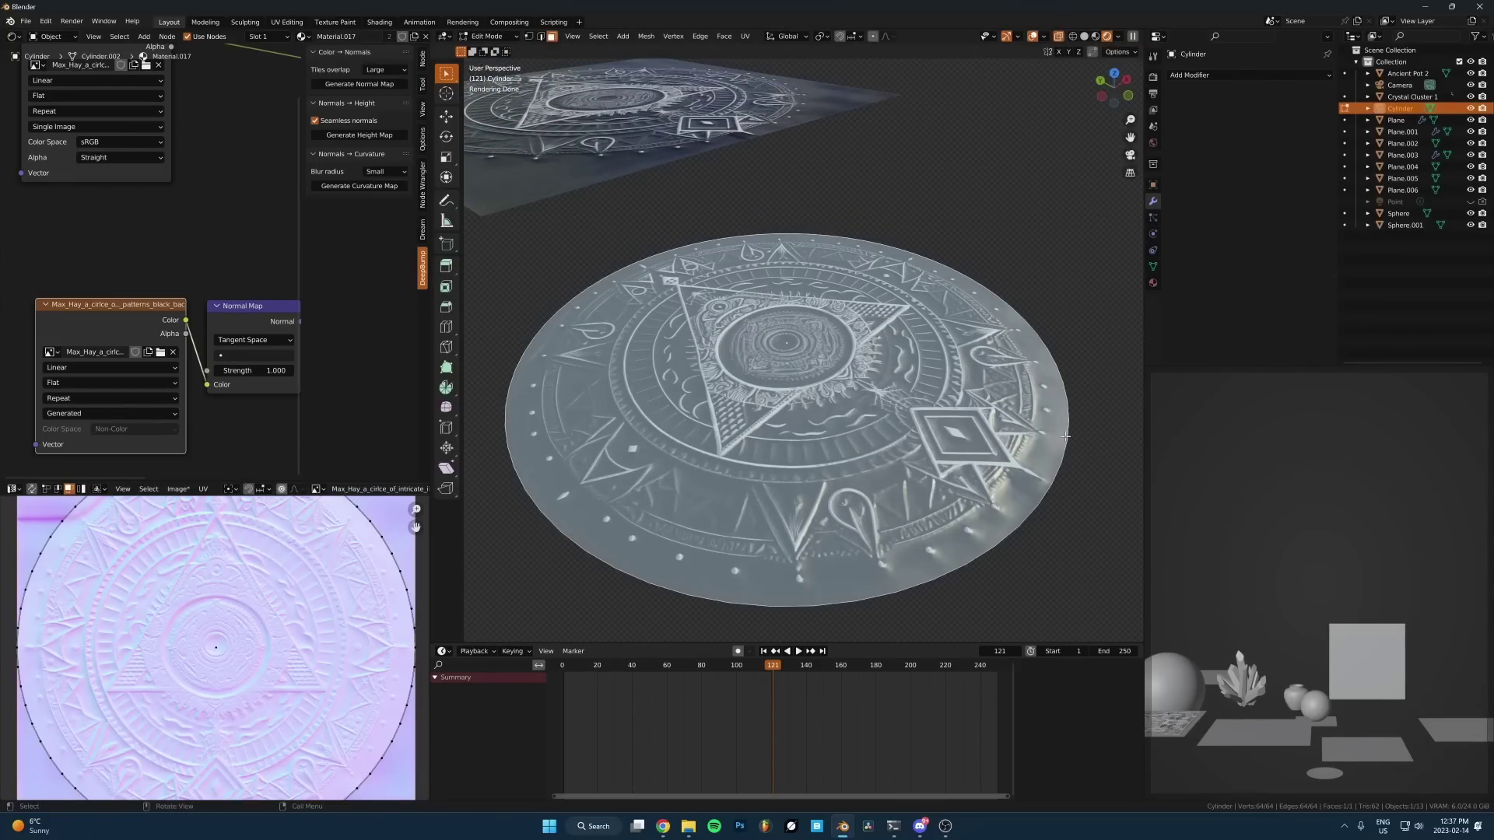
pyautogui.press('s')
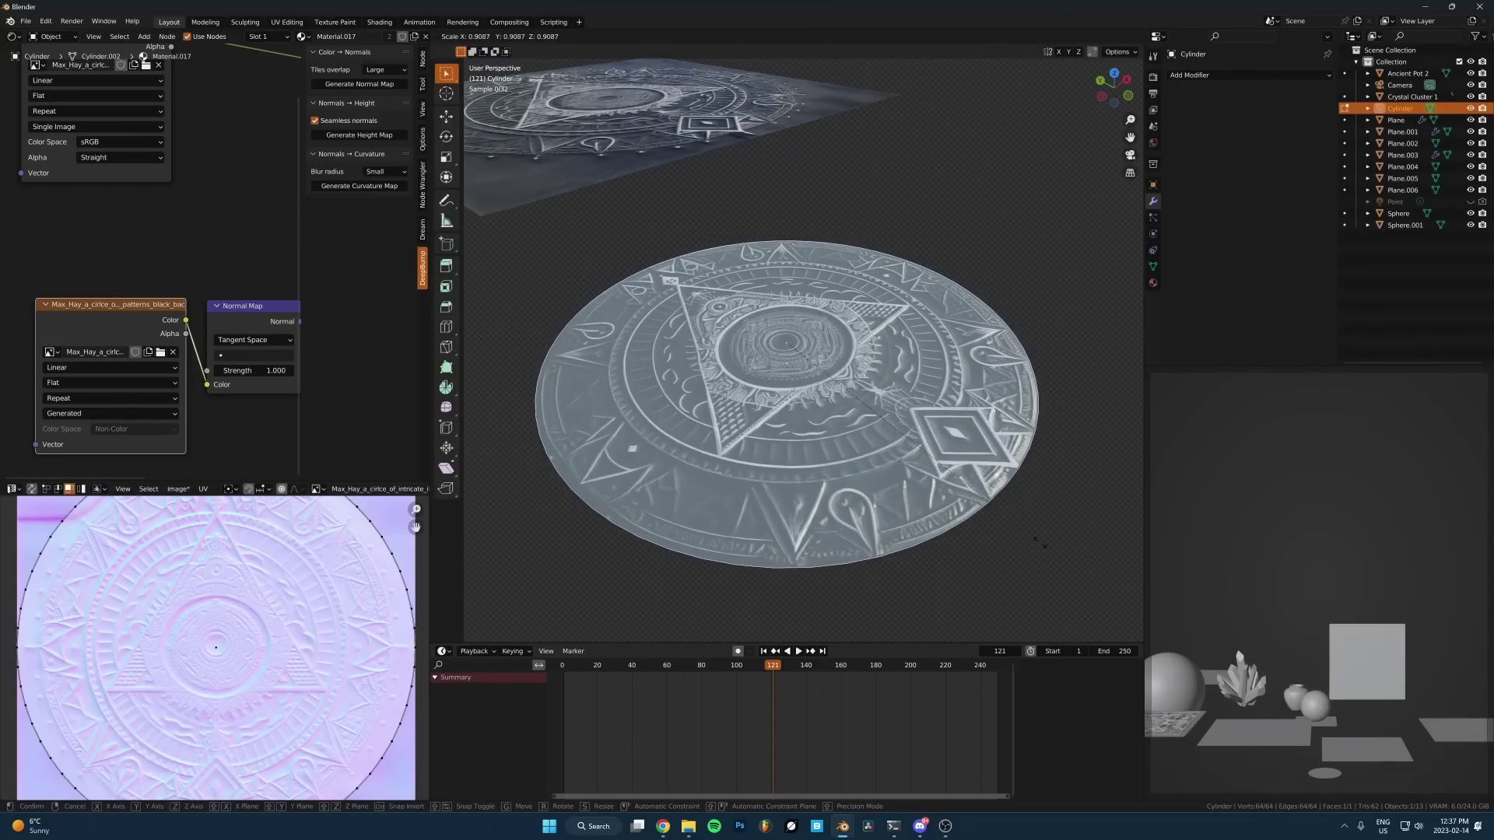
pyautogui.click(1040, 543)
pyautogui.press('Tab')
# Step: Rotate the circular disc 90° so it stands upright
pyautogui.click(1024, 264)
pyautogui.moveTo(1020, 269); pyautogui.dragTo(984, 327, button='middle')
pyautogui.click(782, 344)
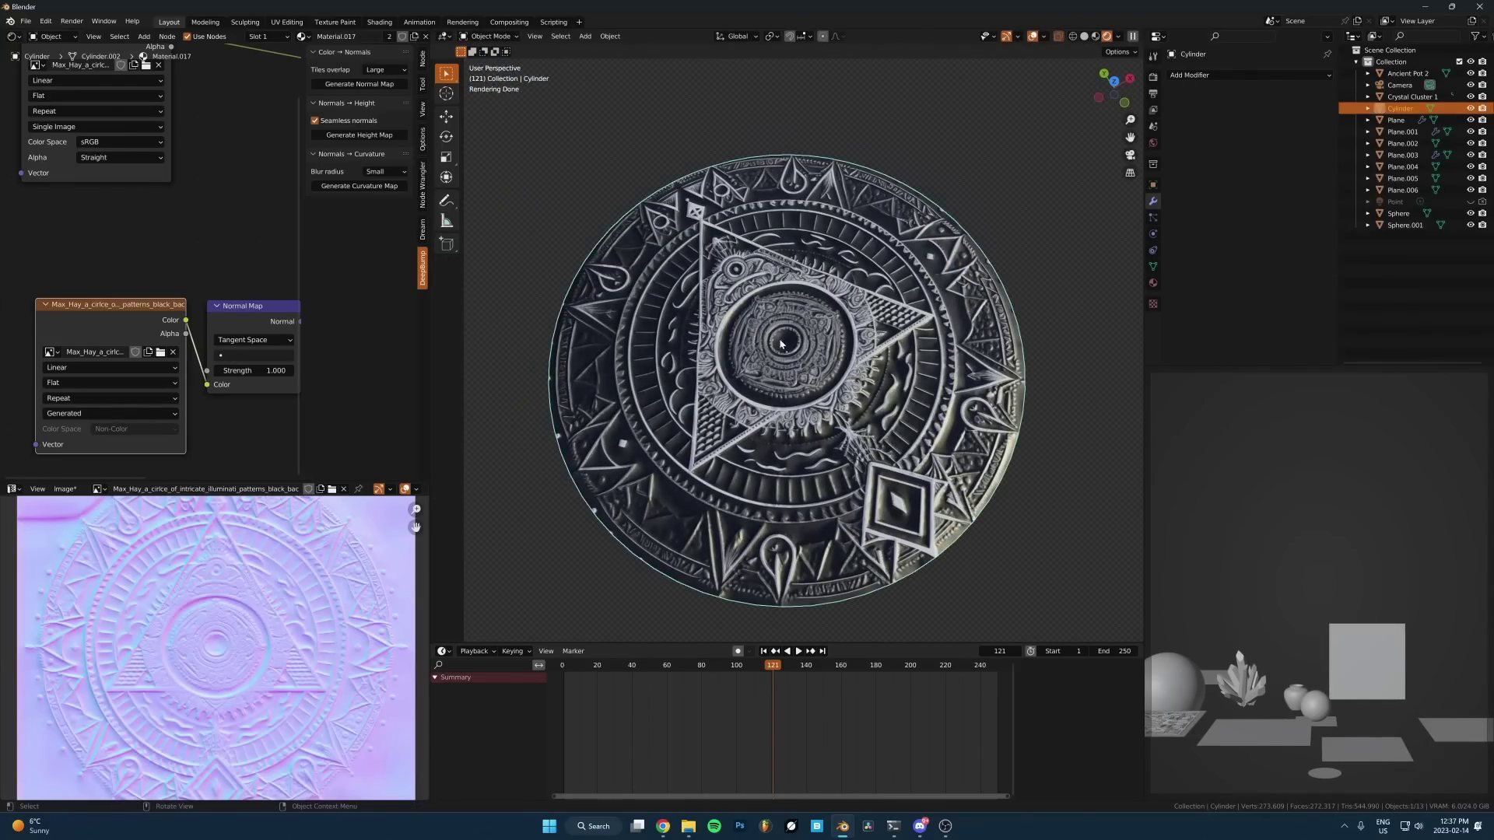
pyautogui.write('r90')
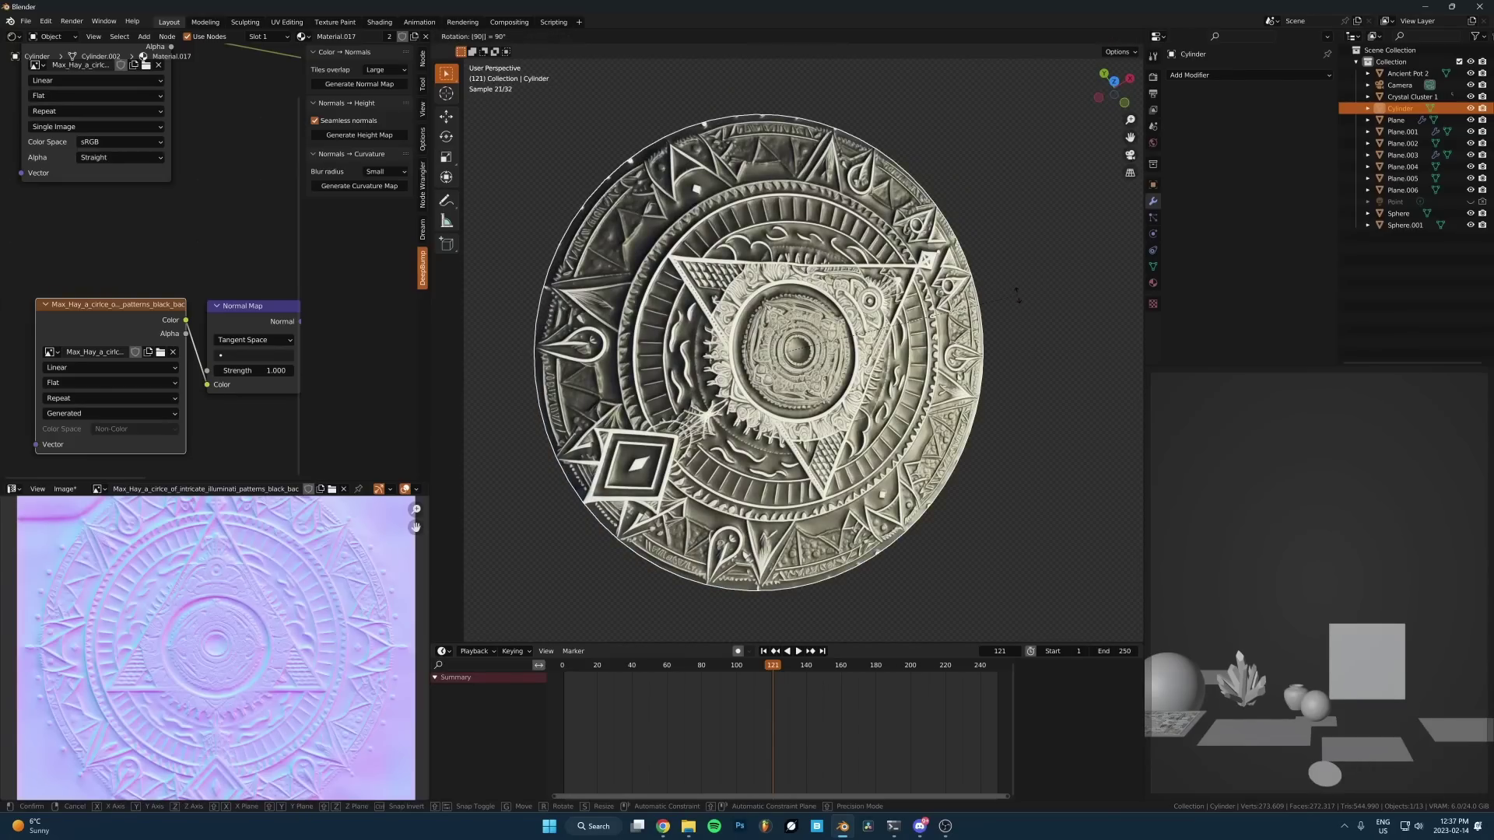
pyautogui.press('Return')
pyautogui.moveTo(1017, 294); pyautogui.dragTo(930, 397, button='middle')
pyautogui.click(1002, 452)
pyautogui.click(918, 392)
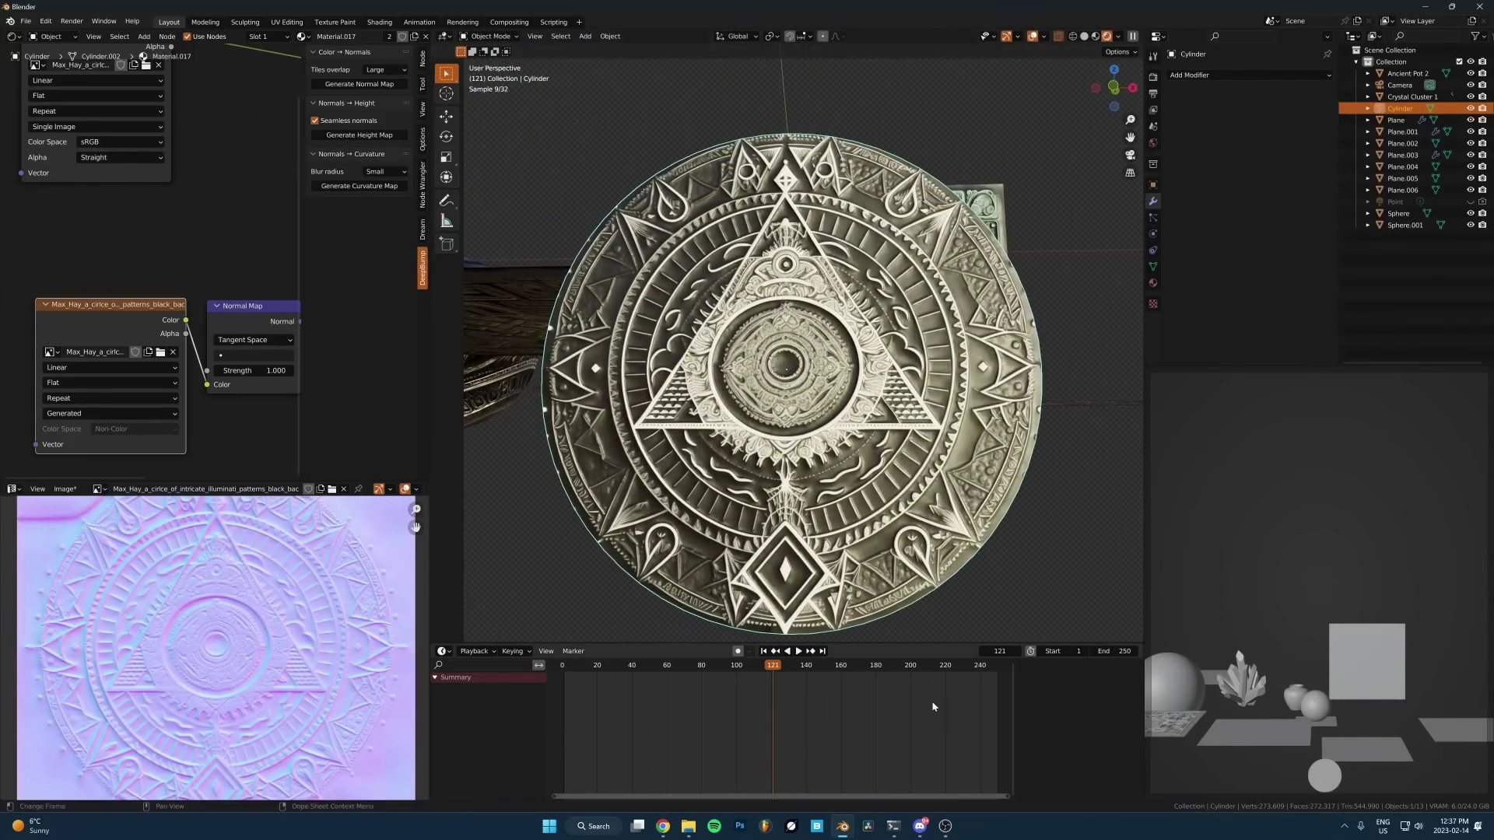
# Step: In Discord, browse back through the midjourney channel's images, view the square of alien engravings enlarged, and return to Blender
pyautogui.click(919, 826)
pyautogui.click(400, 535)
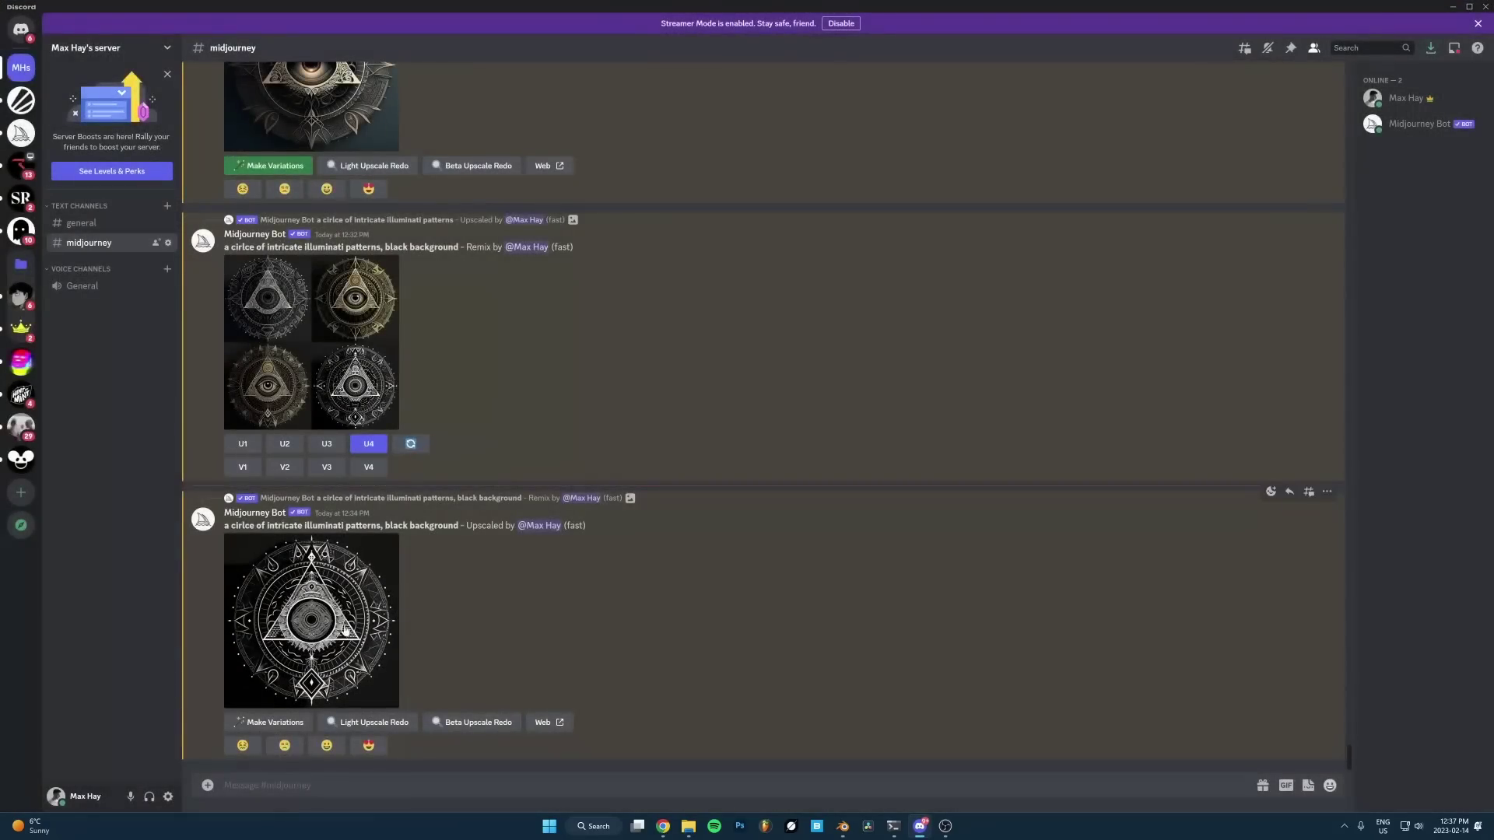
pyautogui.click(269, 604)
pyautogui.click(234, 612)
pyautogui.scroll(5, 381, 475)
pyautogui.scroll(8, 386, 487)
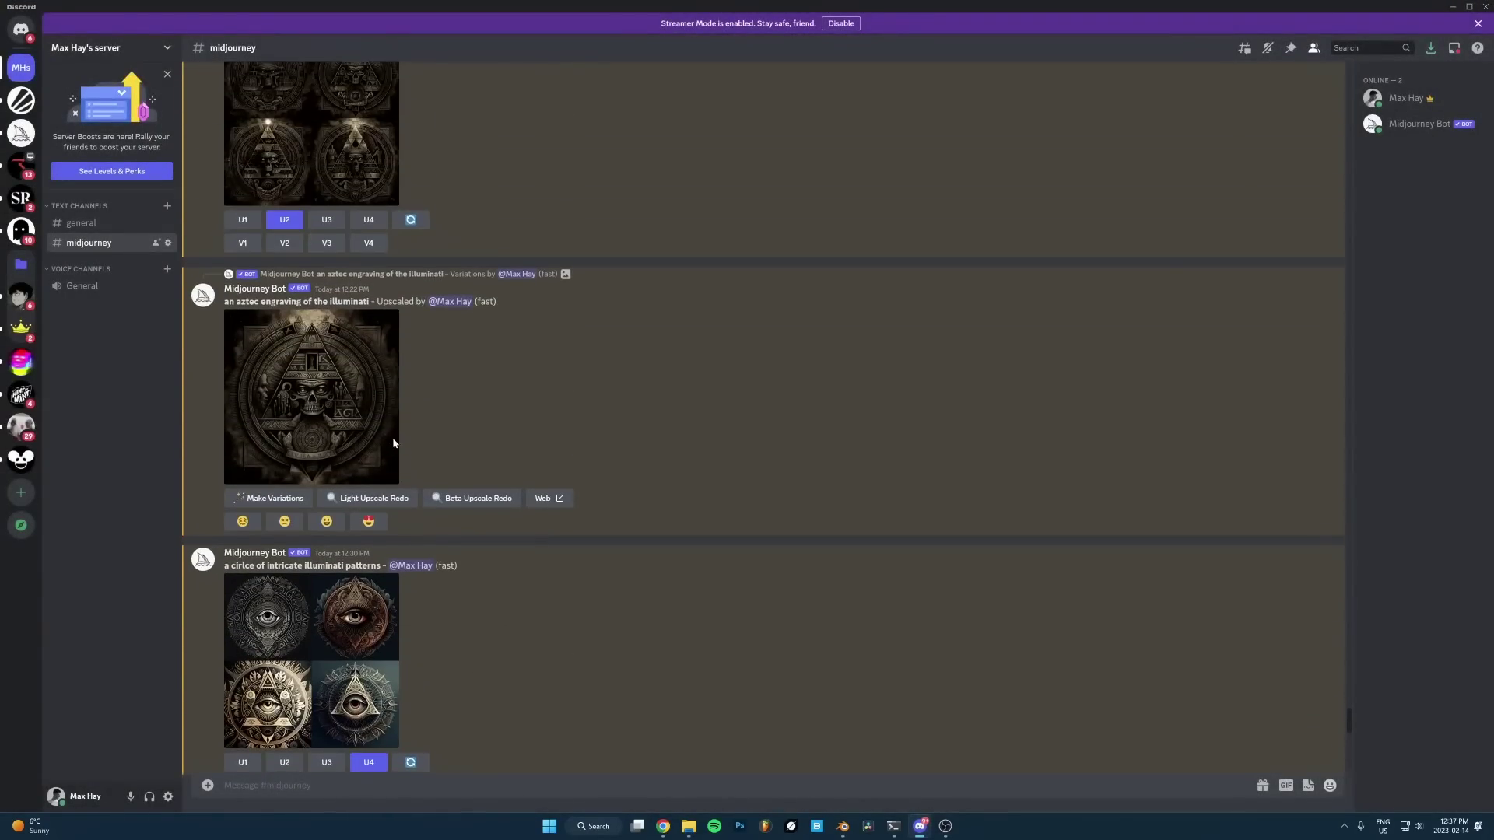
pyautogui.scroll(15, 437, 338)
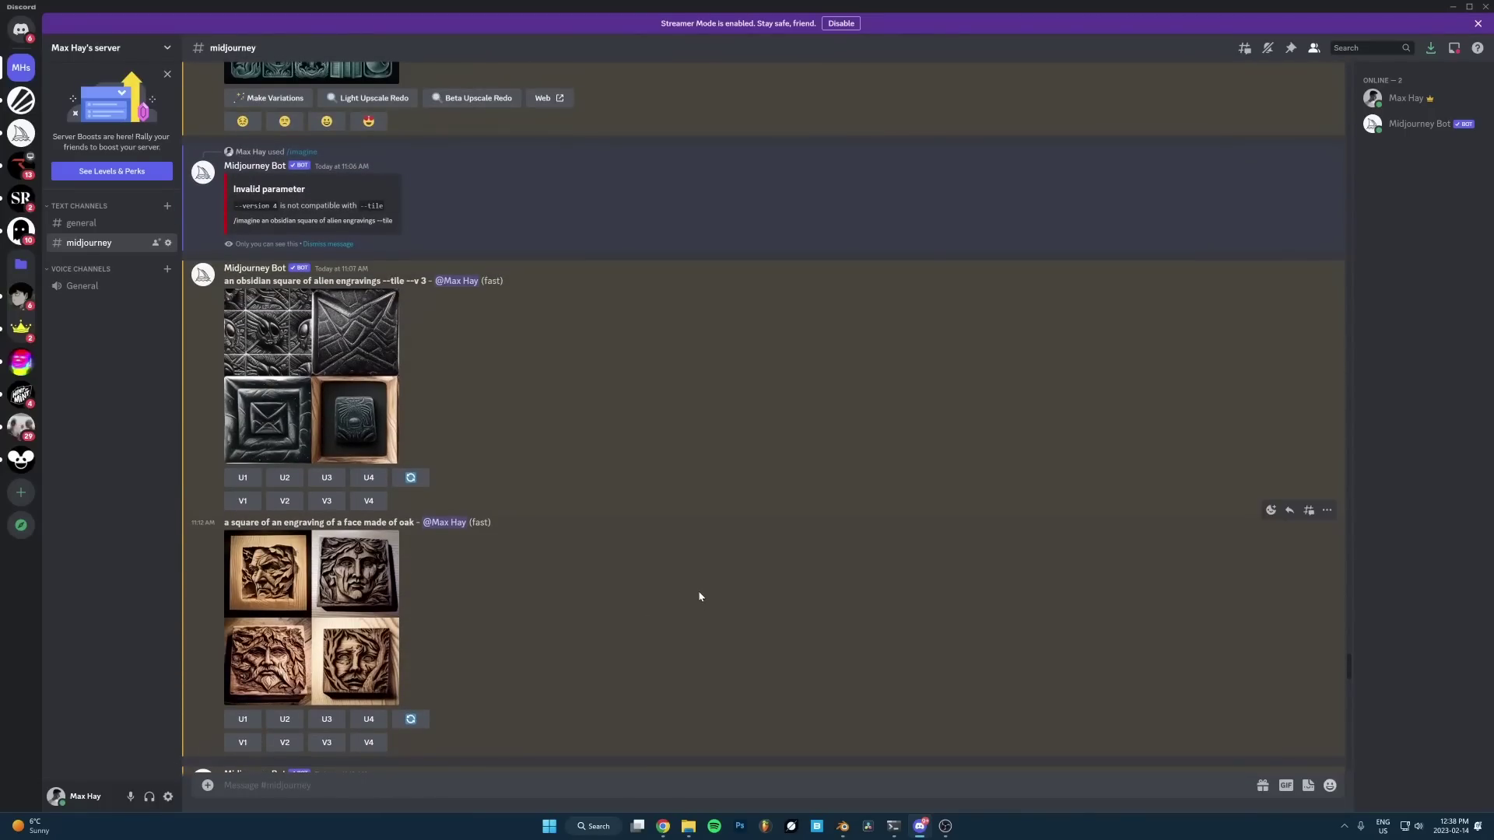
pyautogui.scroll(5, 393, 270)
pyautogui.click(336, 389)
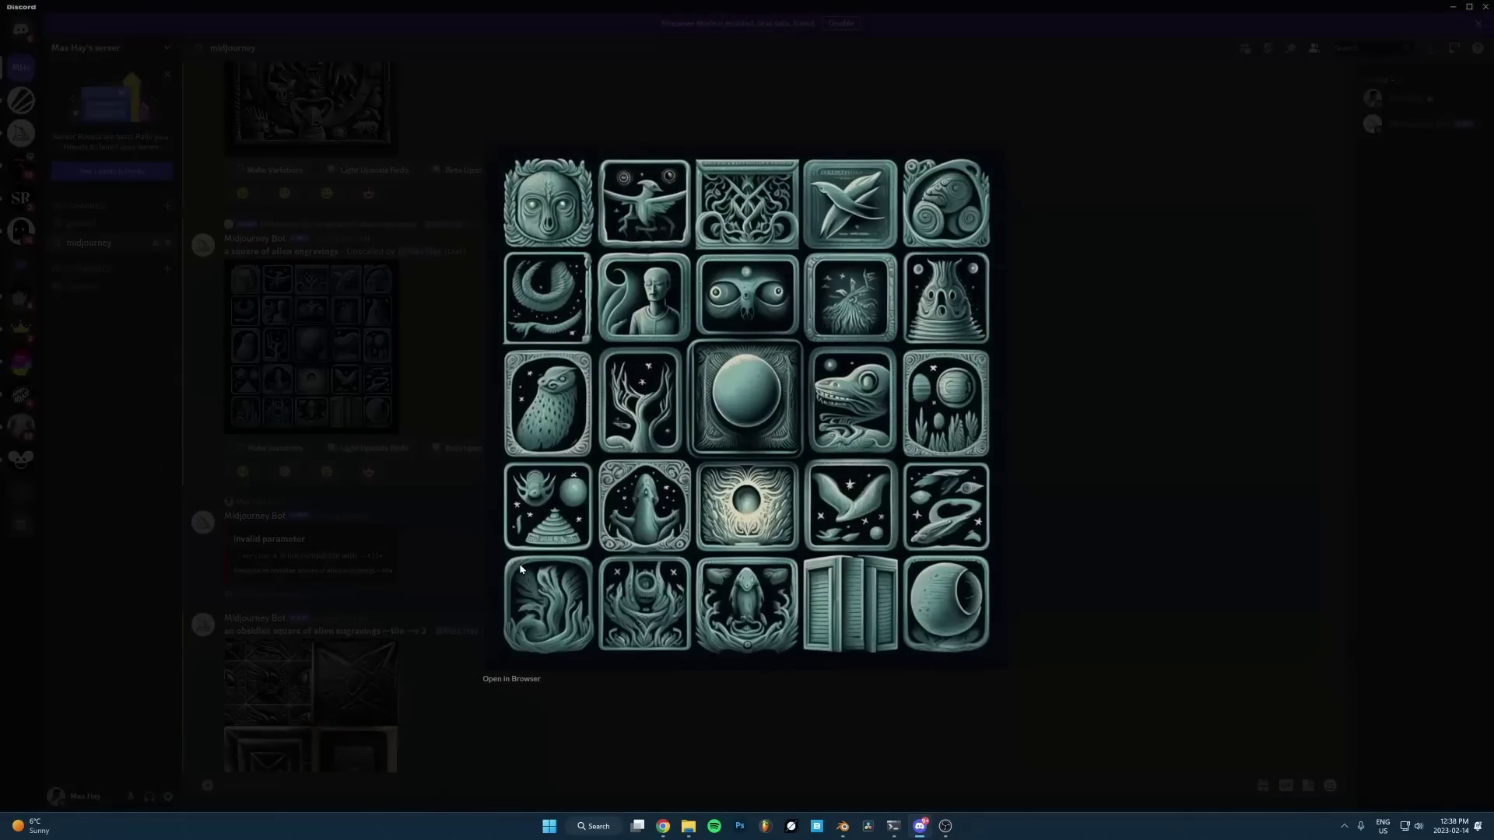
pyautogui.click(322, 527)
pyautogui.click(920, 825)
pyautogui.click(843, 826)
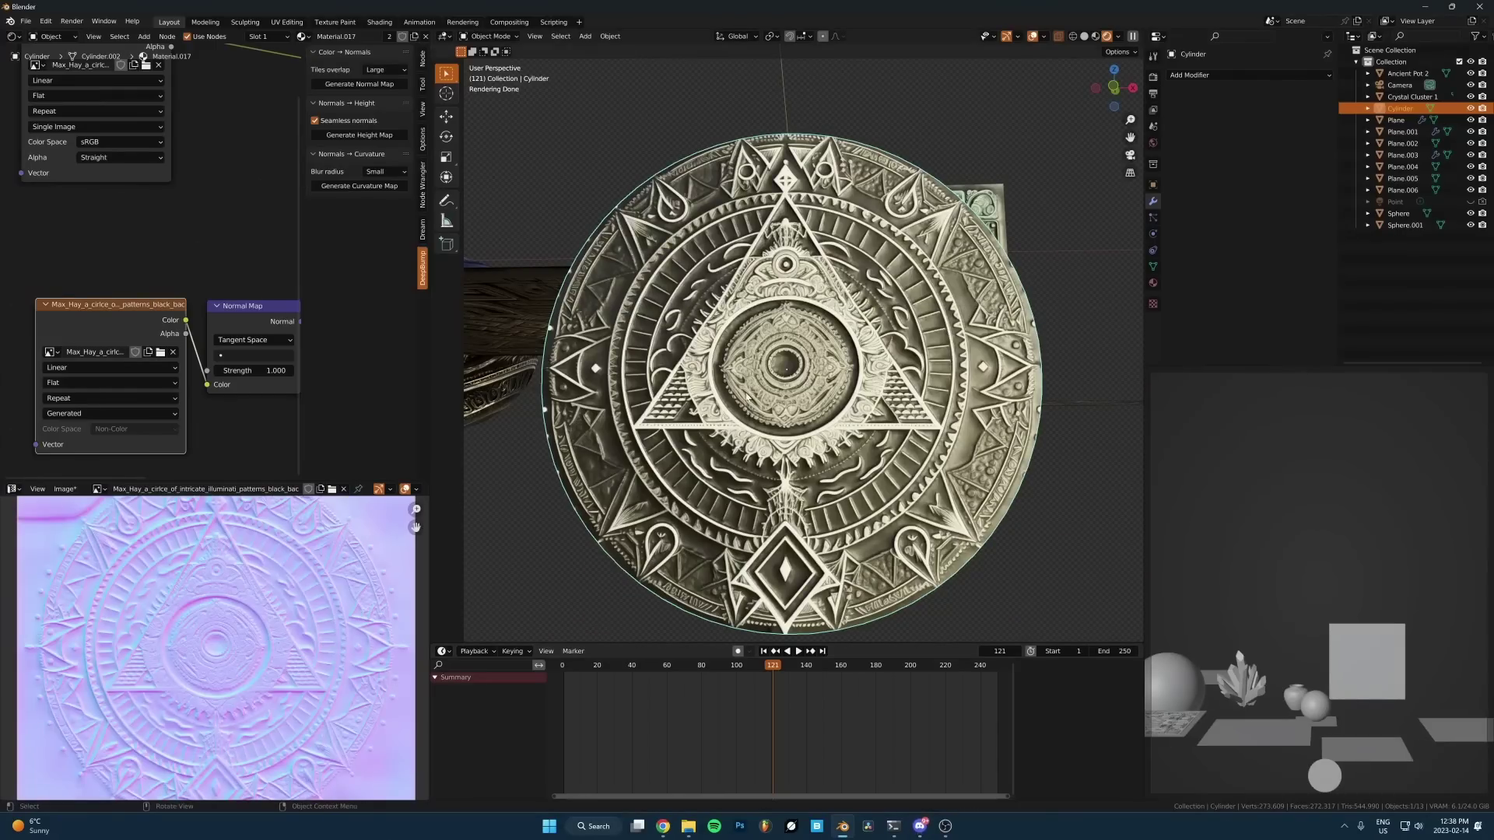
# Step: Move the pattern's color image texture node higher in the disc's material to make room below it
pyautogui.moveTo(758, 389); pyautogui.dragTo(767, 388, button='middle')
pyautogui.moveTo(218, 128); pyautogui.dragTo(106, 255, button='middle')
pyautogui.scroll(-3, 107, 255)
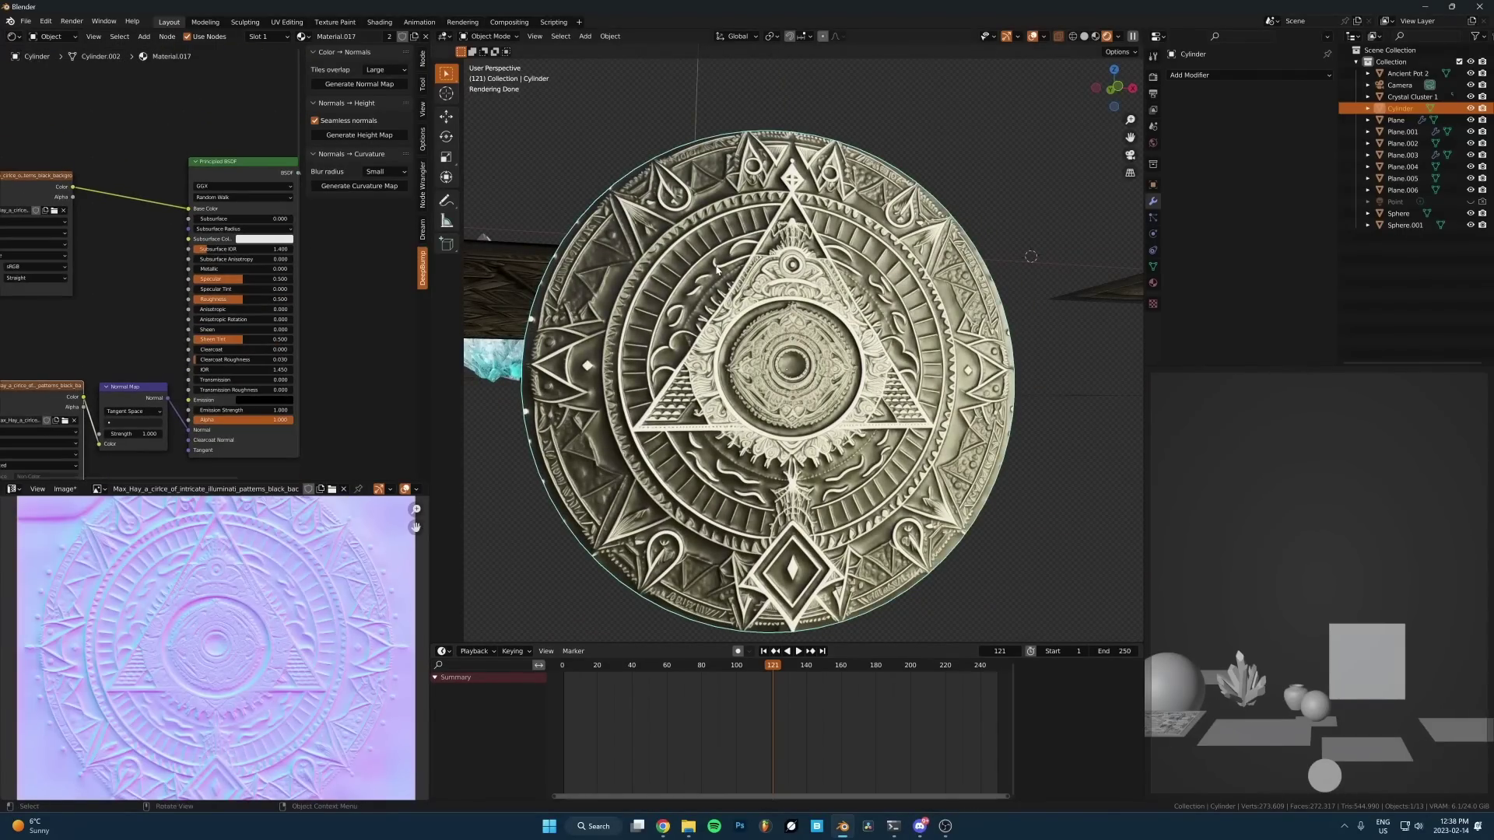
pyautogui.moveTo(716, 269); pyautogui.dragTo(735, 267, button='middle')
pyautogui.moveTo(218, 270); pyautogui.dragTo(297, 270)
pyautogui.scroll(-2, 188, 303)
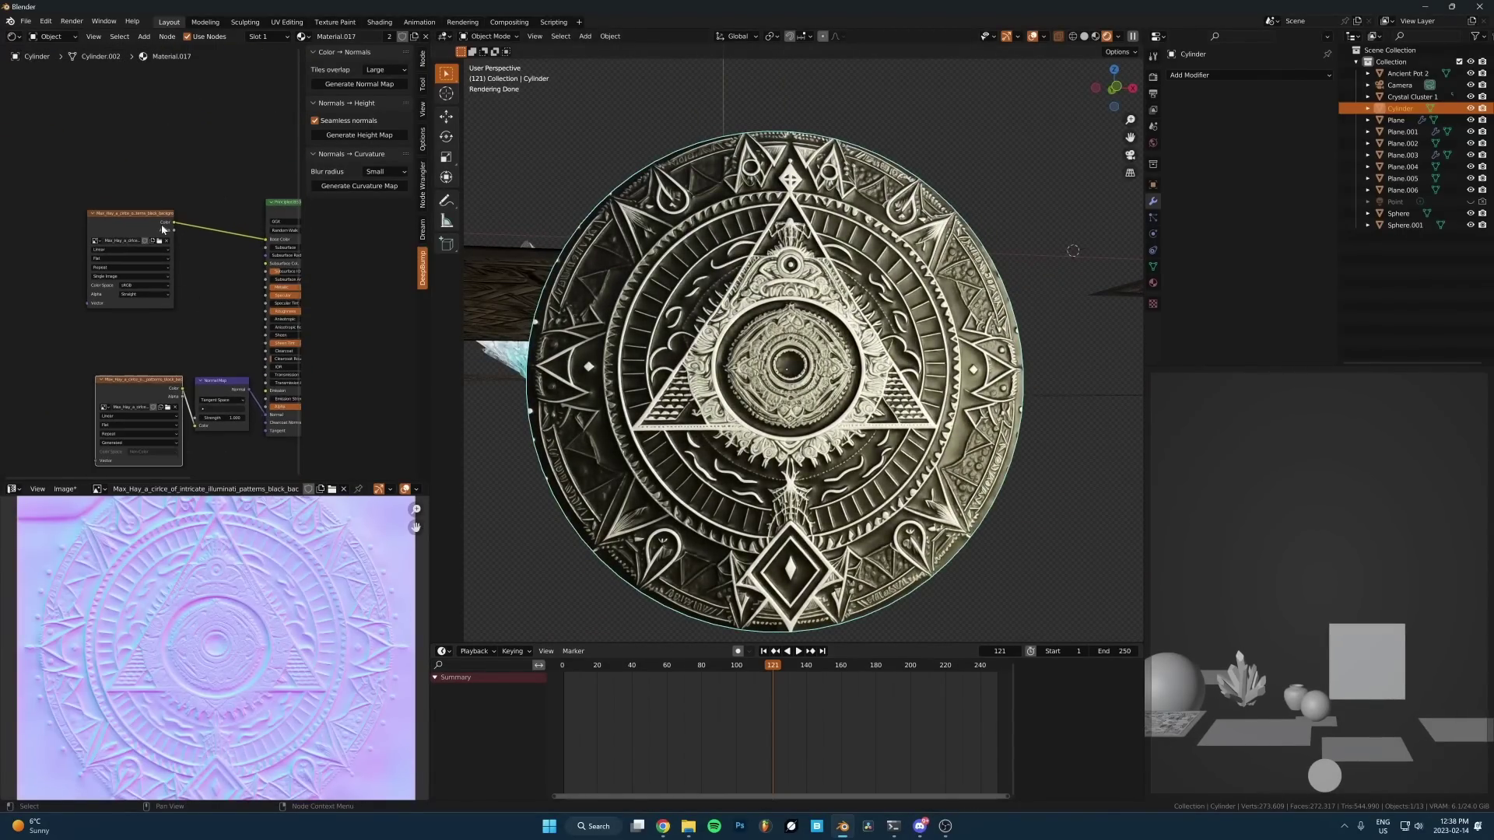
pyautogui.click(141, 176)
# Step: Bring the MetalBare0100_1_M.jpg image from the Textures.com folder into the disc's material as an image texture
pyautogui.click(689, 827)
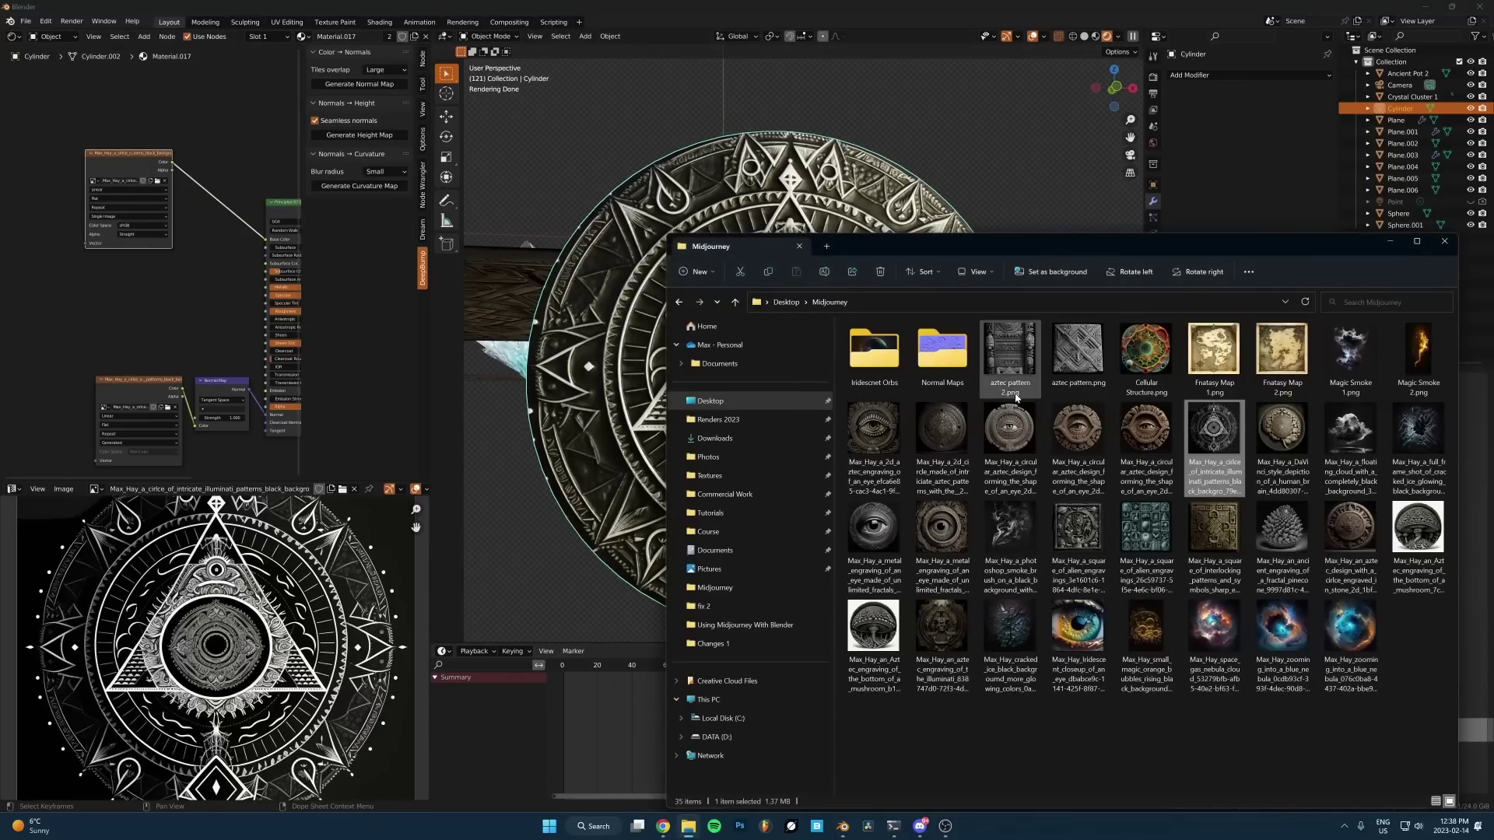
pyautogui.click(716, 455)
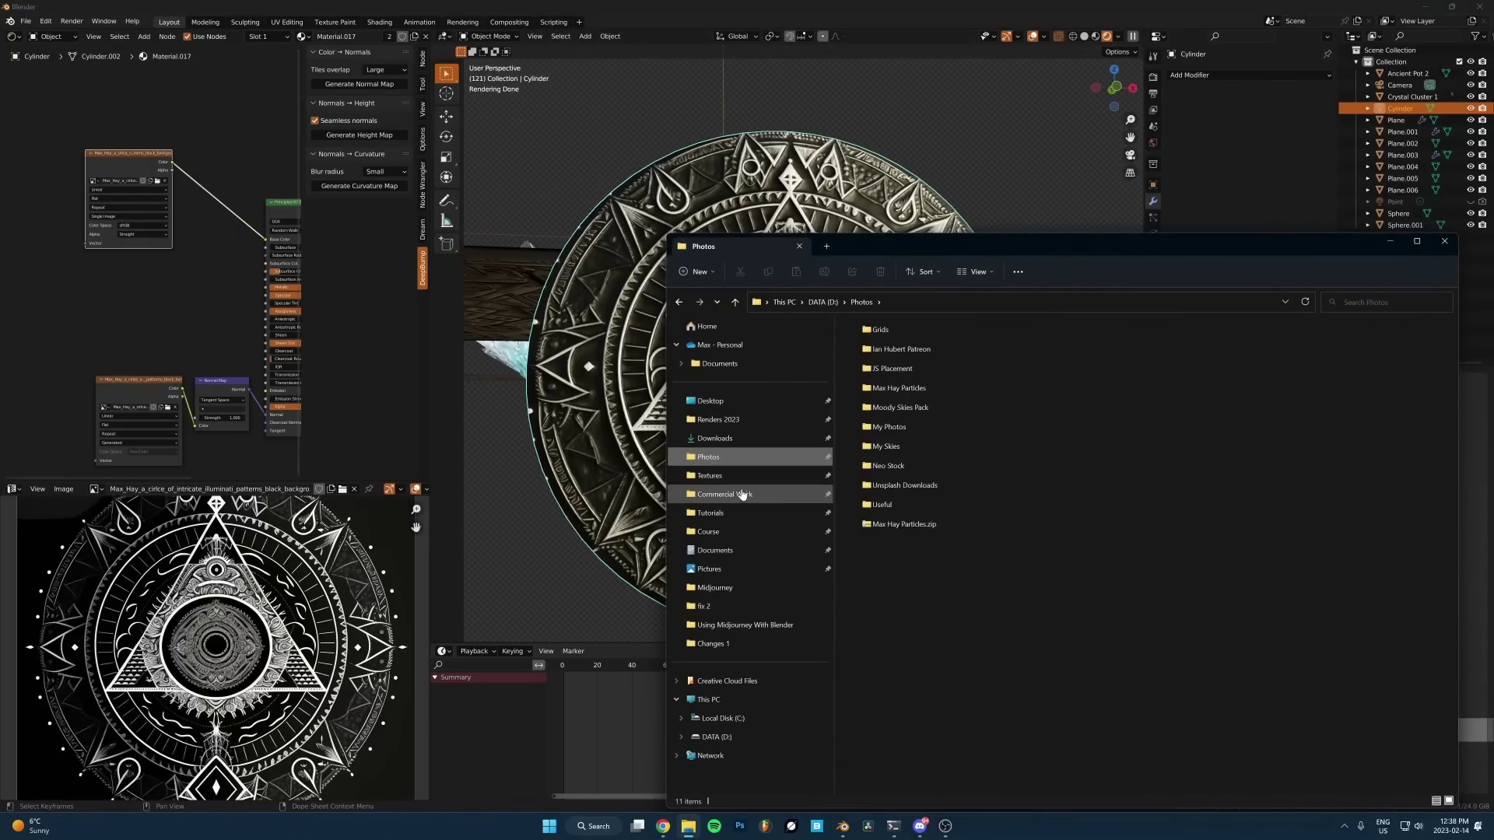
pyautogui.click(765, 477)
pyautogui.doubleClick(905, 463)
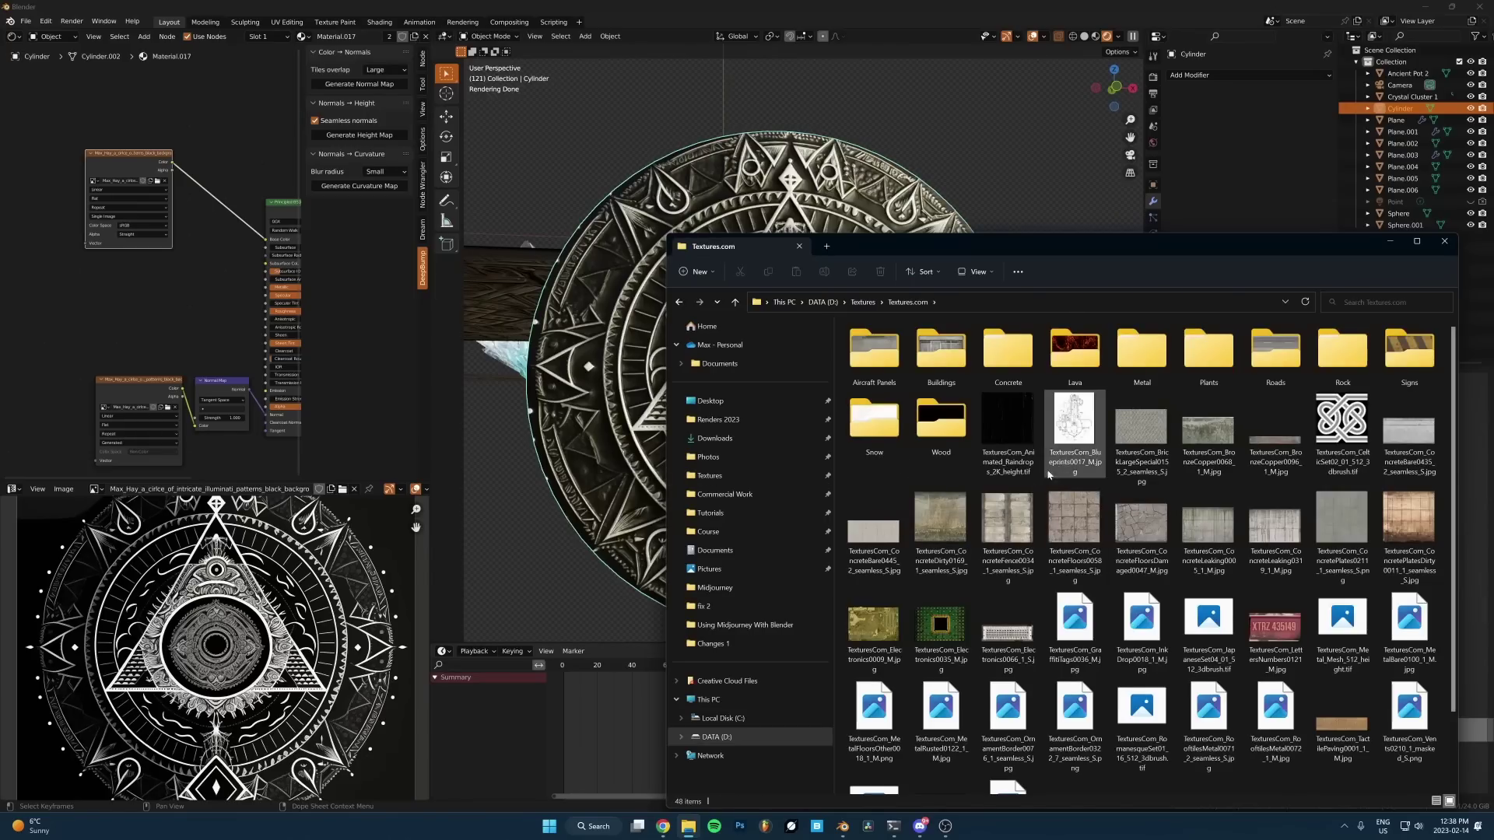
pyautogui.doubleClick(1409, 623)
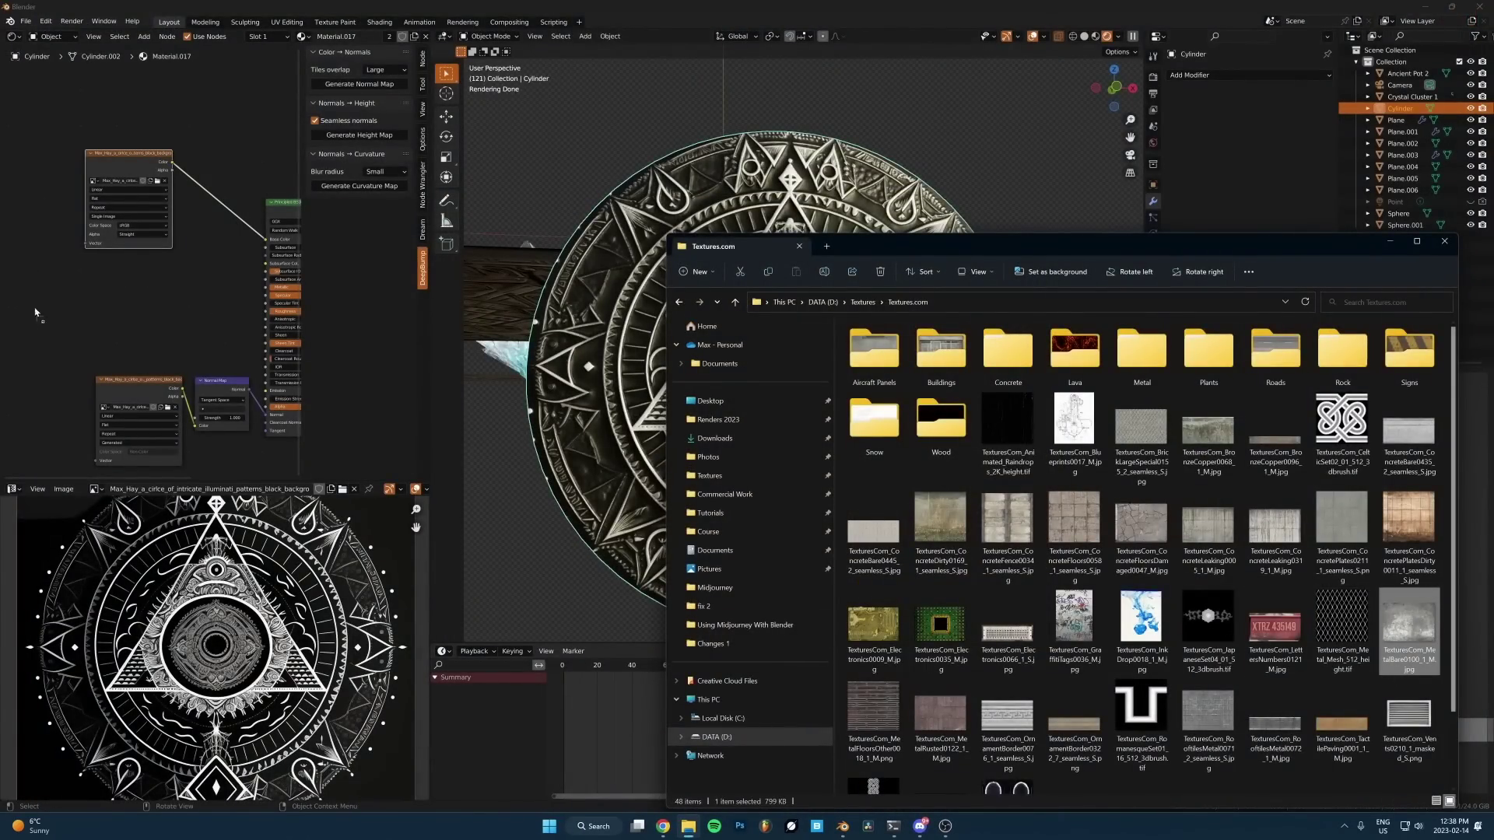
pyautogui.click(148, 268)
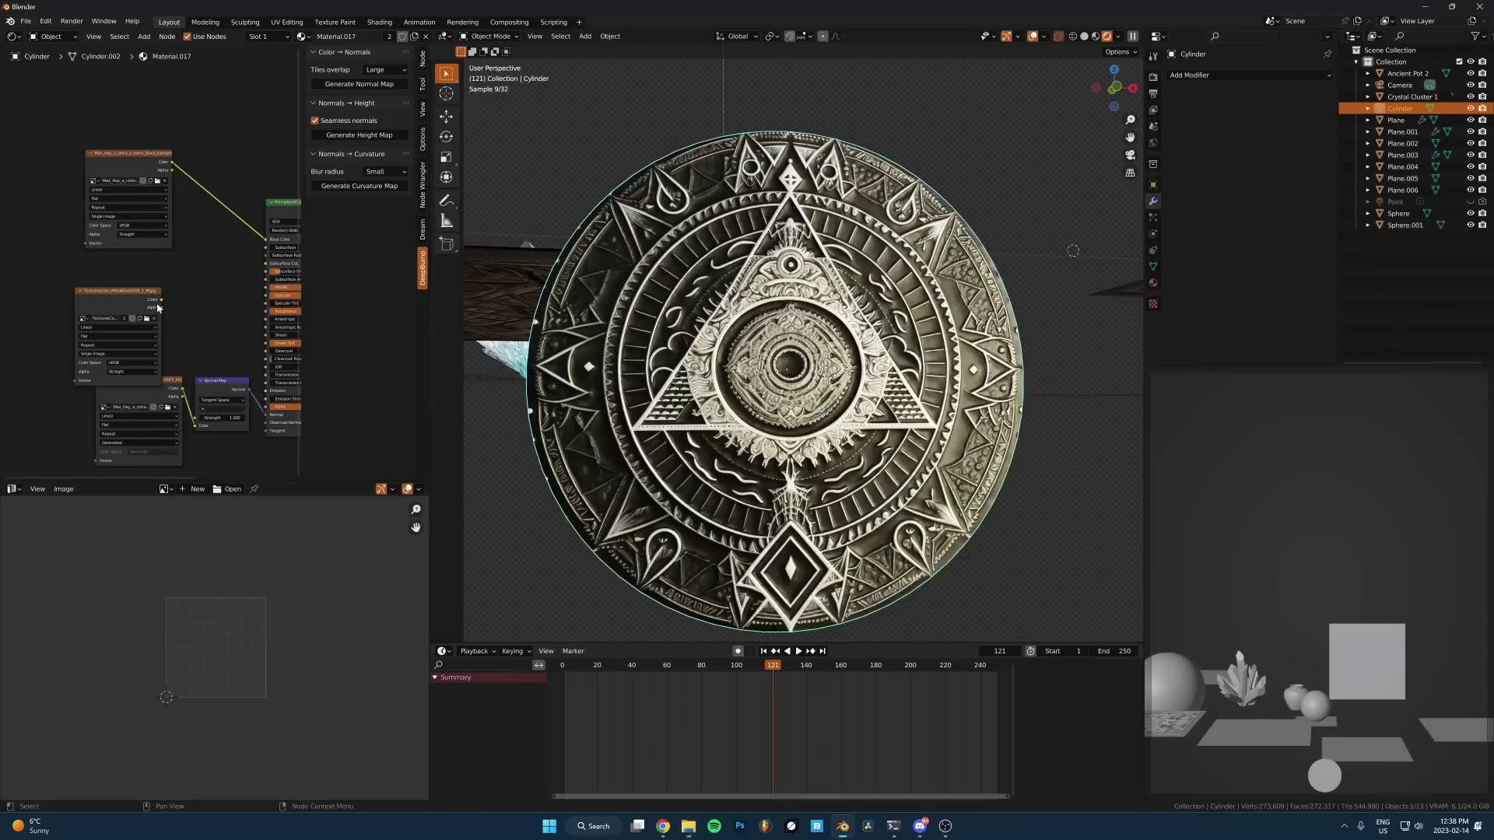
# Step: Set the disc material's Metallic to 1.000 and connect the metal texture's Color to Roughness
pyautogui.scroll(4, 150, 268)
pyautogui.moveTo(146, 311)
pyautogui.mouseDown()
pyautogui.moveTo(175, 321)
pyautogui.moveTo(157, 292)
pyautogui.mouseUp()
pyautogui.moveTo(214, 308); pyautogui.dragTo(117, 268, button='middle')
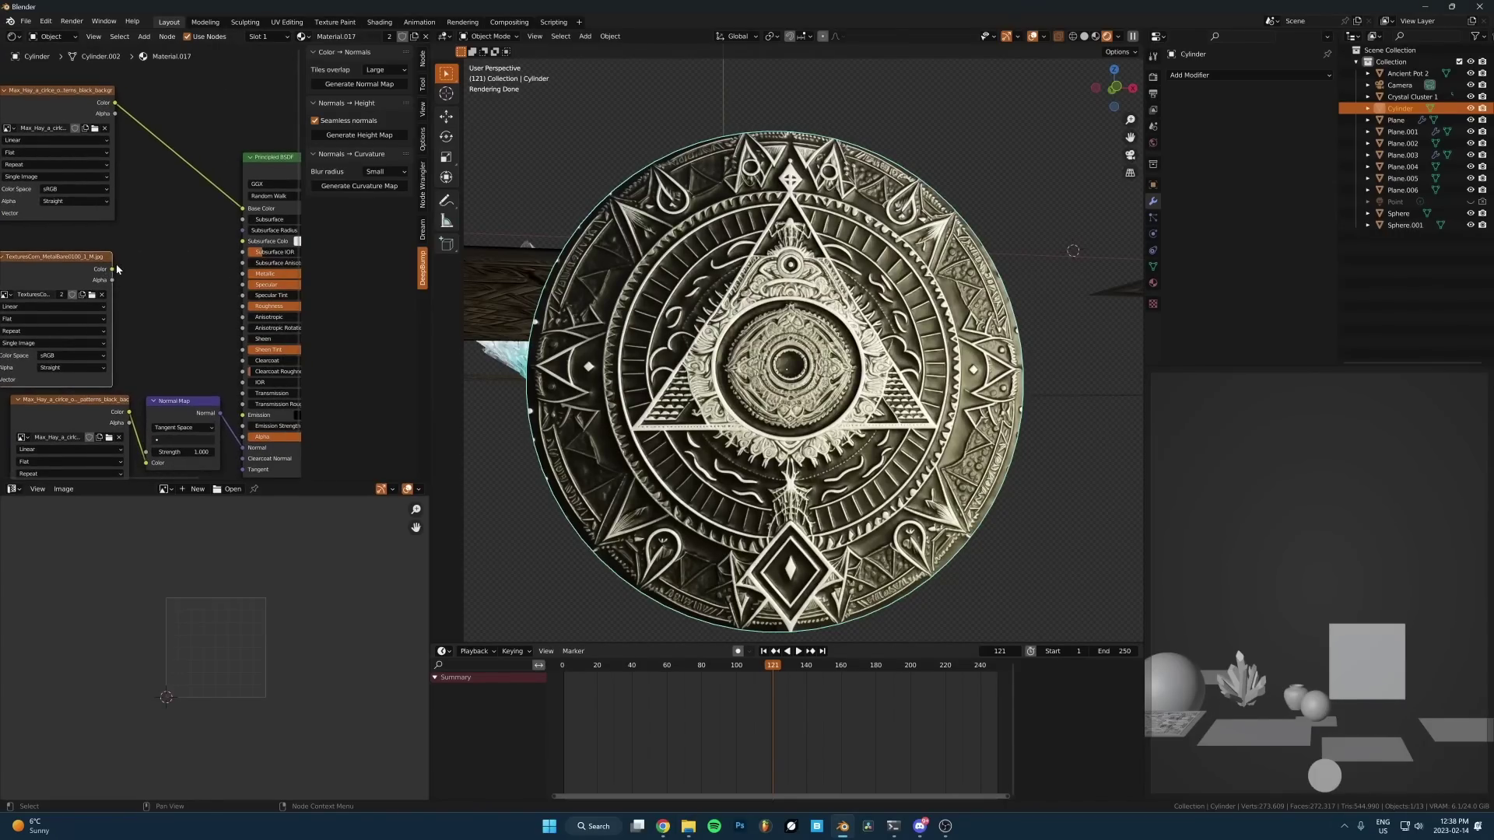
pyautogui.moveTo(244, 319); pyautogui.dragTo(243, 308)
# Step: Insert a ColorRamp between the metal texture and the Roughness input
pyautogui.moveTo(192, 363); pyautogui.dragTo(216, 339, button='middle')
pyautogui.hotkey('shift', 'a')
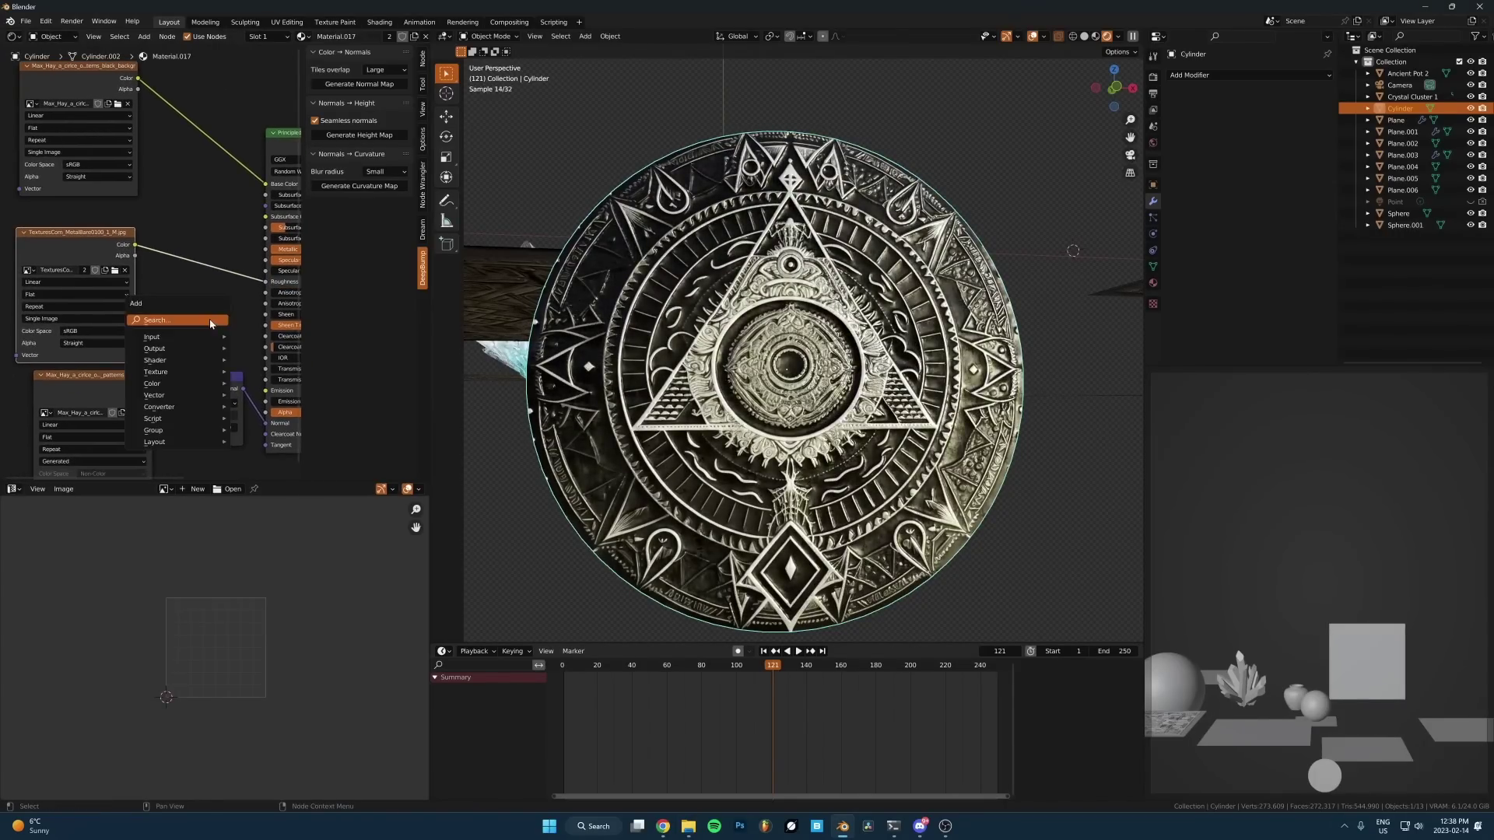
pyautogui.click(211, 324)
pyautogui.write('col')
pyautogui.press('Return')
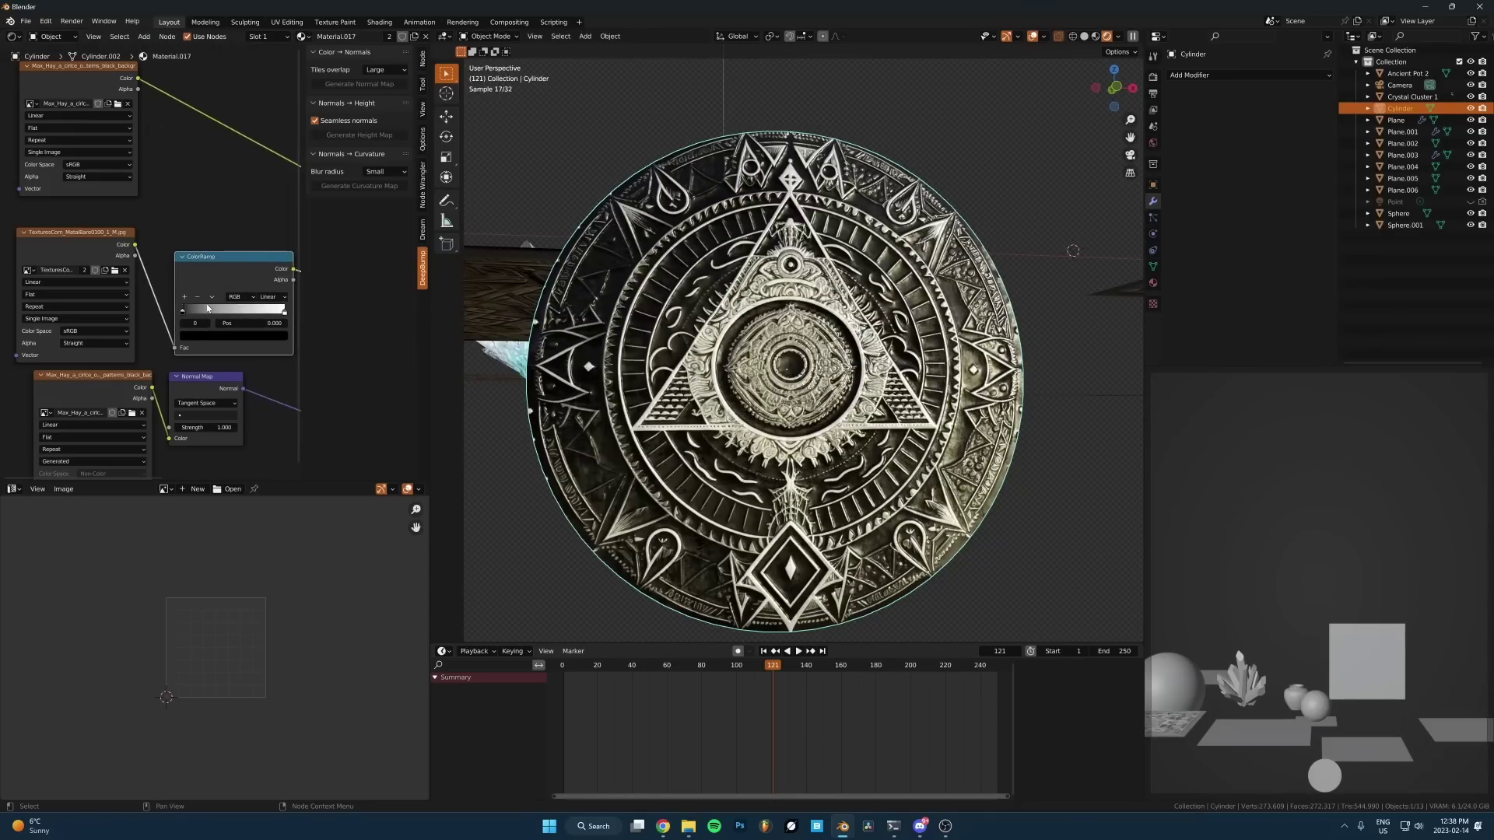
# Step: Preview the ColorRamp alone while tightening its stops, with the white stop at 0.515, and restore the full shader on the disc
pyautogui.moveTo(272, 320); pyautogui.dragTo(212, 319)
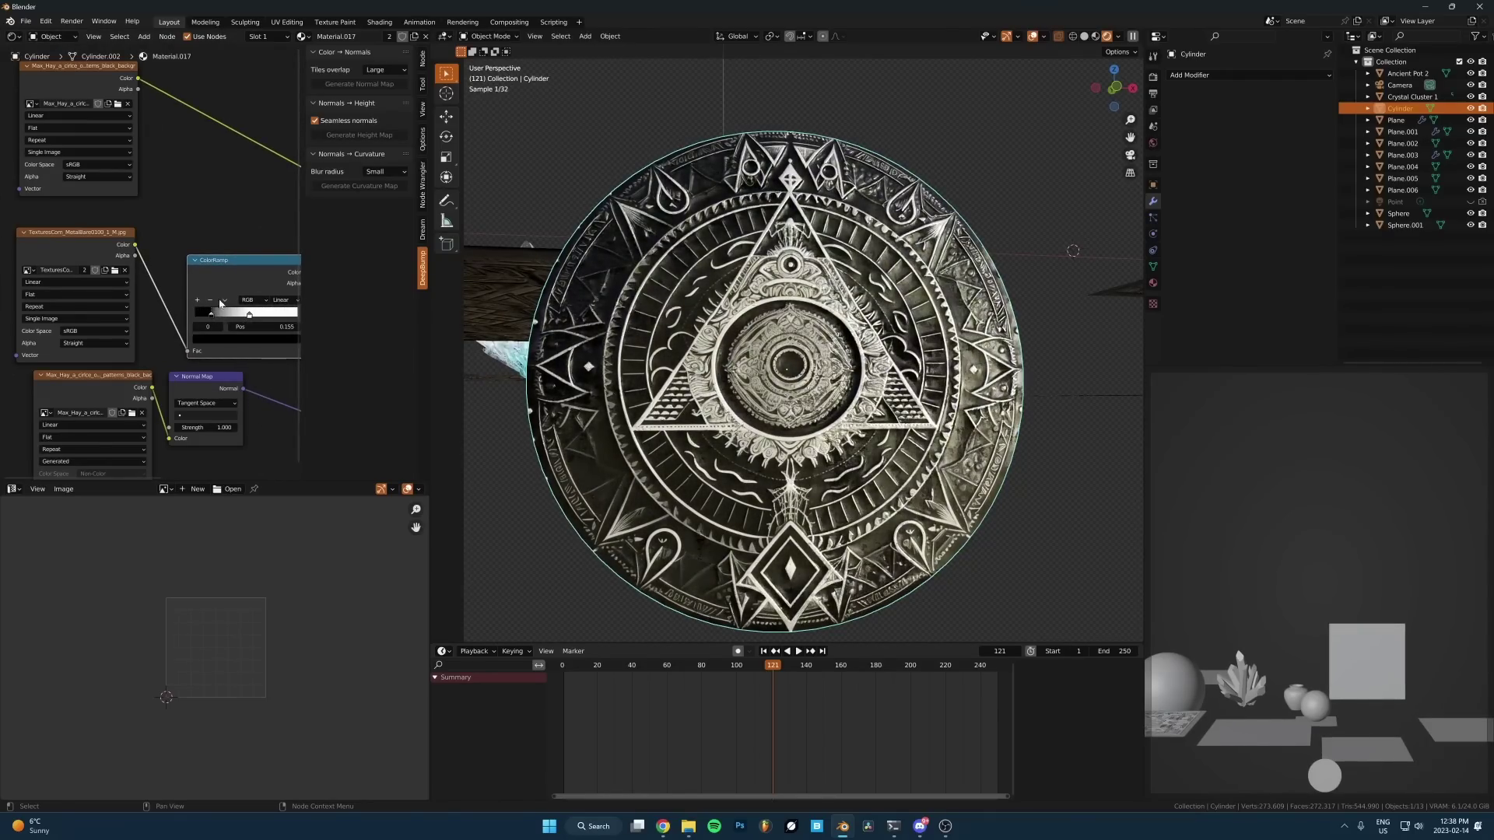
pyautogui.keyDown('ctrl'); pyautogui.keyDown('shift'); pyautogui.click(220, 274); pyautogui.keyUp('shift'); pyautogui.keyUp('ctrl')
pyautogui.scroll(2, 218, 280)
pyautogui.moveTo(221, 311); pyautogui.dragTo(197, 308, button='middle')
pyautogui.moveTo(185, 313); pyautogui.dragTo(191, 313)
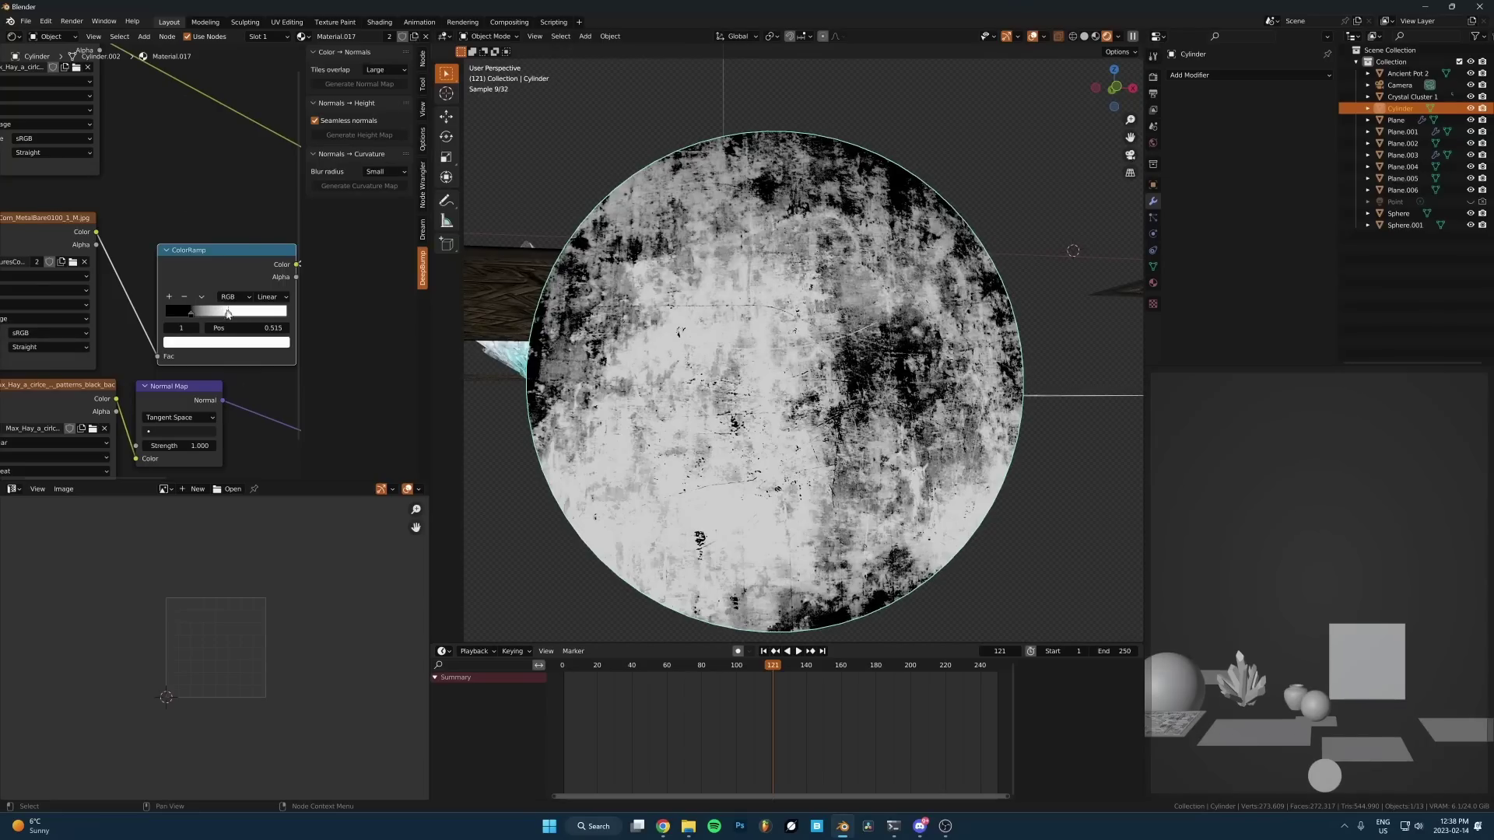
pyautogui.scroll(-2, 228, 314)
pyautogui.moveTo(228, 314); pyautogui.dragTo(113, 316, button='middle')
pyautogui.keyDown('ctrl'); pyautogui.keyDown('shift'); pyautogui.click(231, 195); pyautogui.keyUp('shift'); pyautogui.keyUp('ctrl')
pyautogui.scroll(1, 226, 256)
pyautogui.moveTo(837, 380); pyautogui.dragTo(901, 411, button='middle')
pyautogui.moveTo(105, 187); pyautogui.dragTo(134, 273, button='middle')
pyautogui.hotkey('shift', 'a')
pyautogui.press('s')
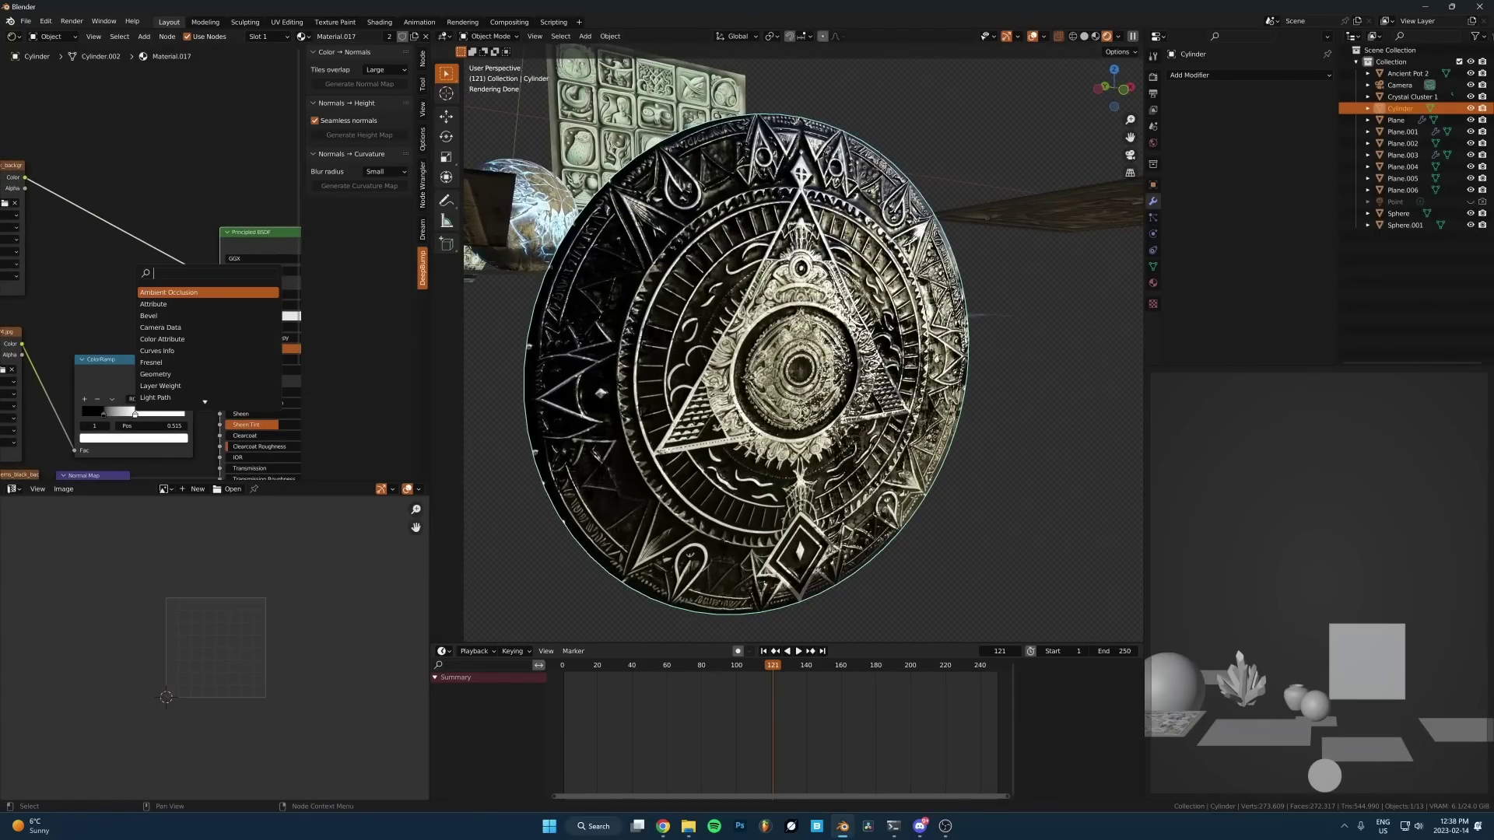
pyautogui.press('Escape')
# Step: Disconnect the pattern image from Base Color and connect the metal texture's Color there instead
pyautogui.moveTo(220, 283); pyautogui.dragTo(192, 298)
pyautogui.moveTo(274, 340); pyautogui.dragTo(220, 316, button='middle')
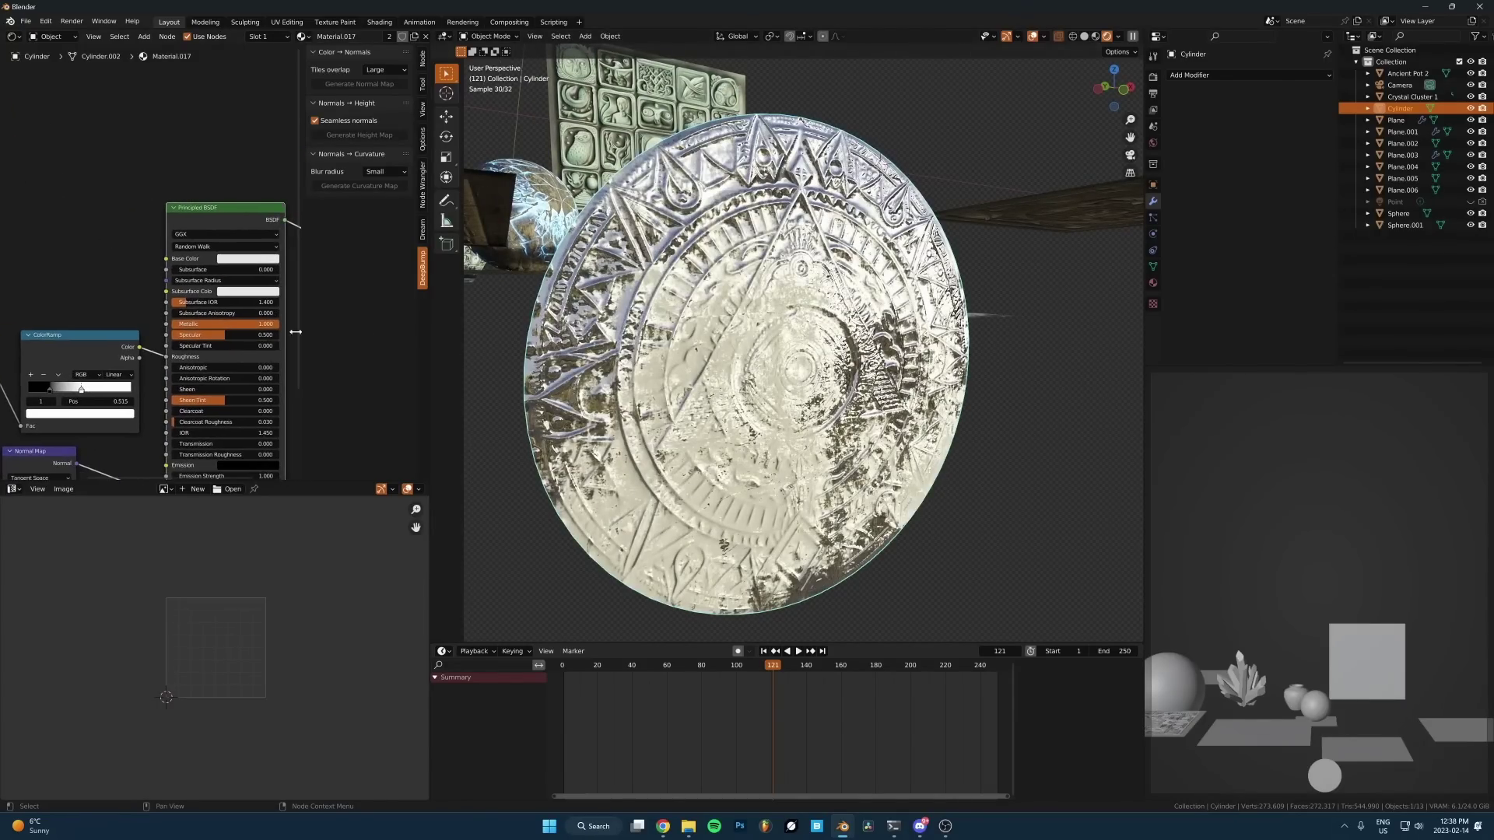
pyautogui.scroll(-3, 70, 326)
pyautogui.moveTo(25, 344); pyautogui.dragTo(127, 341, button='middle')
pyautogui.moveTo(97, 319); pyautogui.dragTo(255, 269)
# Step: Move the roughness ramp's black stop toward the start and set its white stop to 0.655
pyautogui.scroll(1, 675, 366)
pyautogui.moveTo(676, 365)
pyautogui.mouseDown(button='middle')
pyautogui.moveTo(618, 364)
pyautogui.moveTo(679, 367)
pyautogui.mouseUp(button='middle')
pyautogui.scroll(1, 215, 378)
pyautogui.moveTo(166, 389); pyautogui.dragTo(144, 389)
pyautogui.moveTo(195, 389)
pyautogui.mouseDown()
pyautogui.moveTo(254, 393)
pyautogui.moveTo(221, 394)
pyautogui.mouseUp()
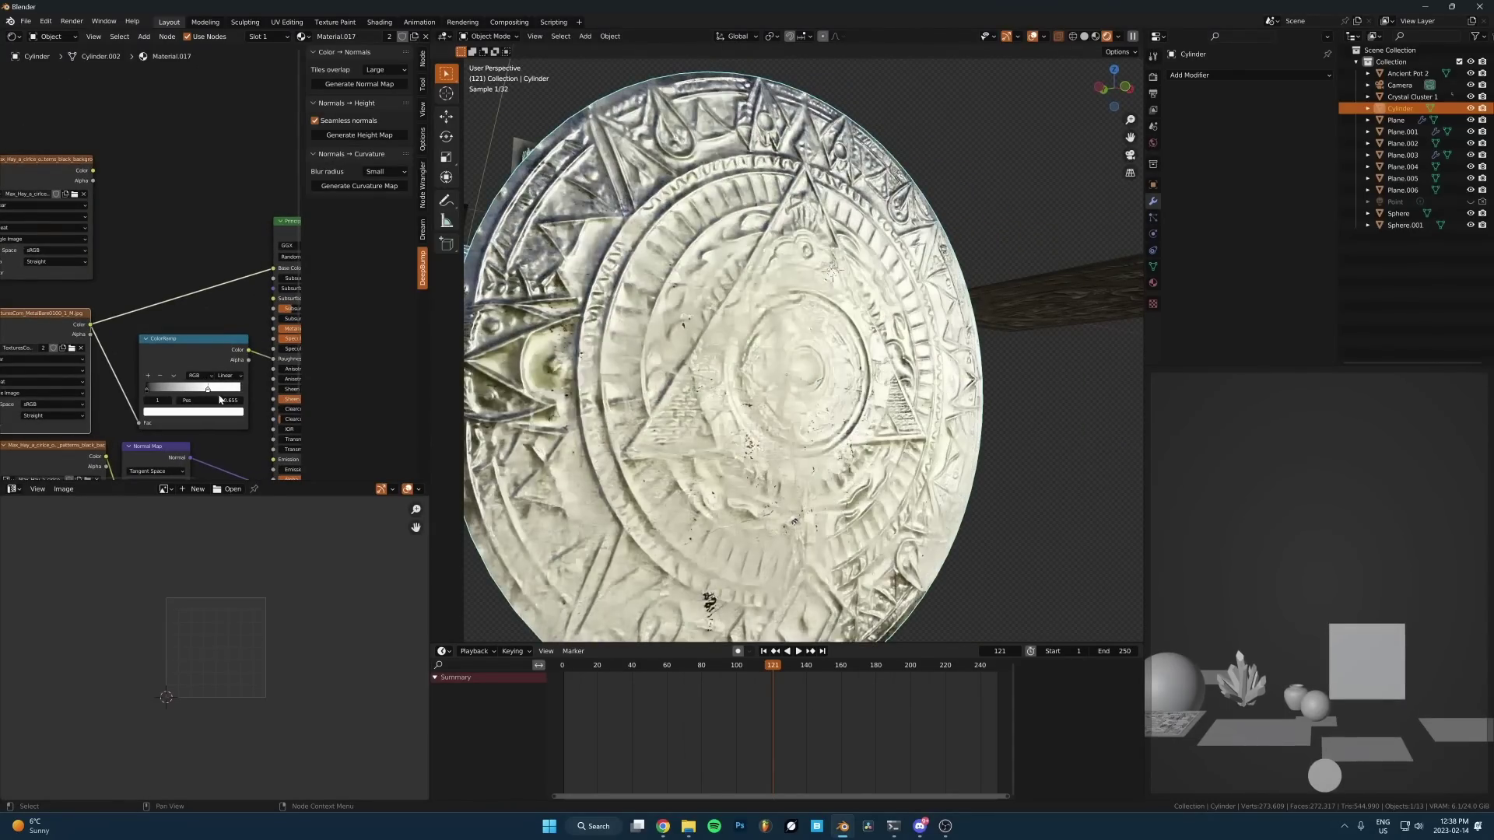
# Step: Insert a Hue Saturation Value node between the metal texture and Base Color
pyautogui.moveTo(289, 289); pyautogui.dragTo(210, 289, button='middle')
pyautogui.hotkey('shift', 'a')
pyautogui.write('s')
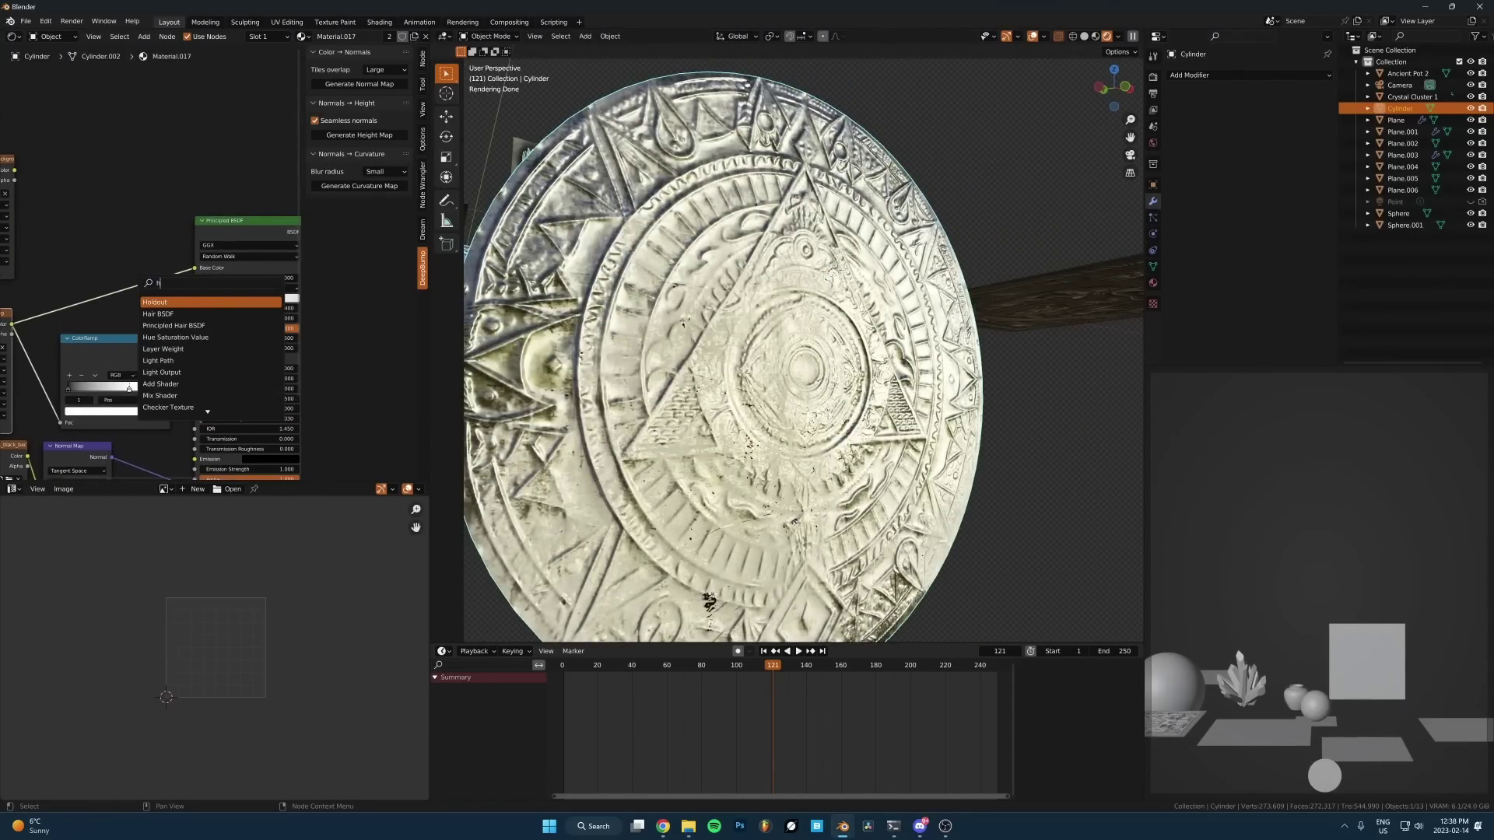
pyautogui.write('h')
pyautogui.click(175, 337)
pyautogui.click(123, 315)
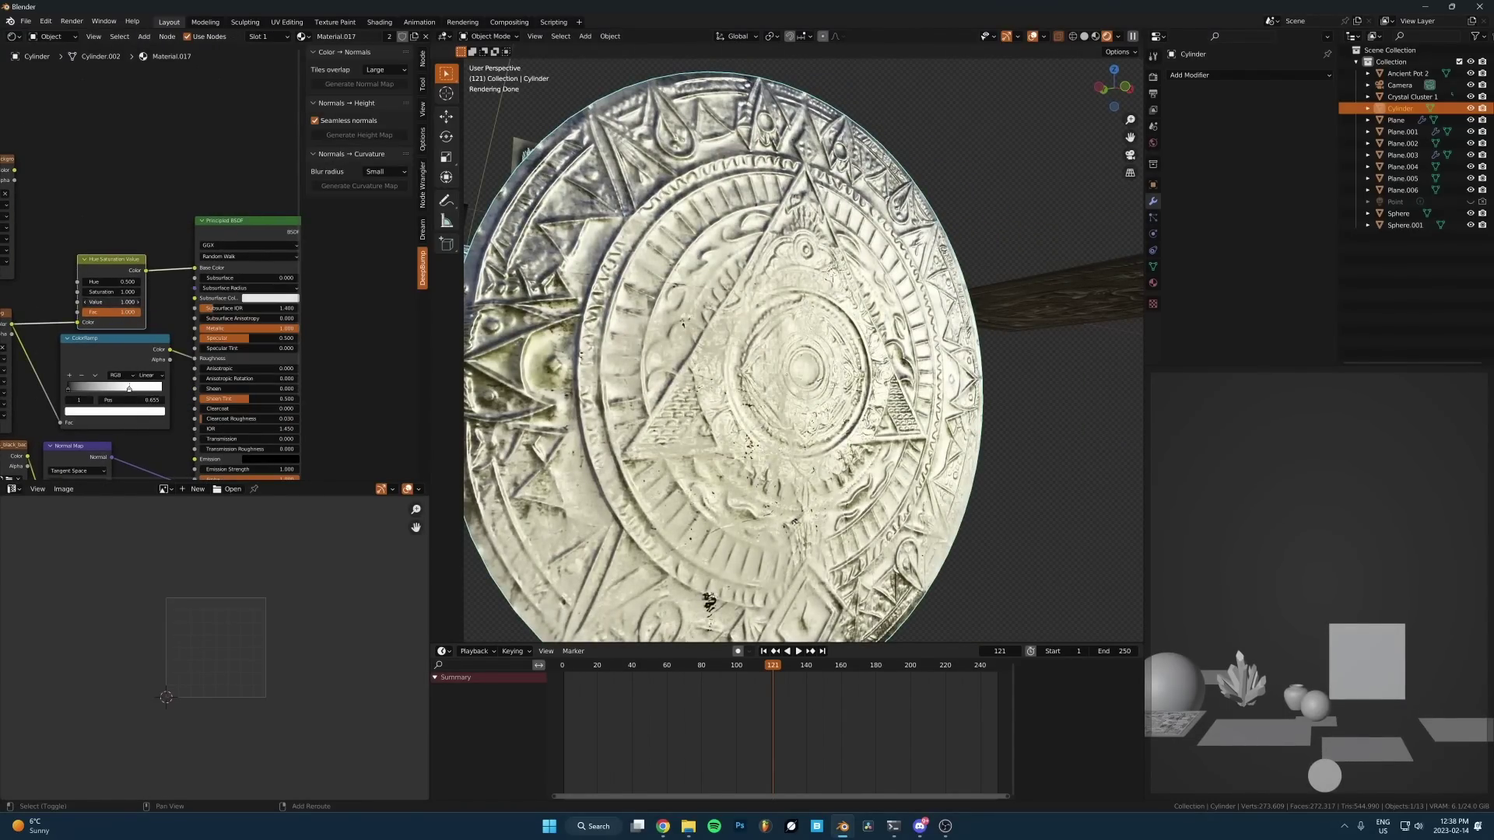
# Step: Lower the Hue Saturation Value node's Value to 0.000 and check the darkened disc
pyautogui.moveTo(111, 302); pyautogui.dragTo(66, 302)
pyautogui.scroll(-3, 782, 352)
pyautogui.moveTo(782, 351); pyautogui.dragTo(758, 355, button='middle')
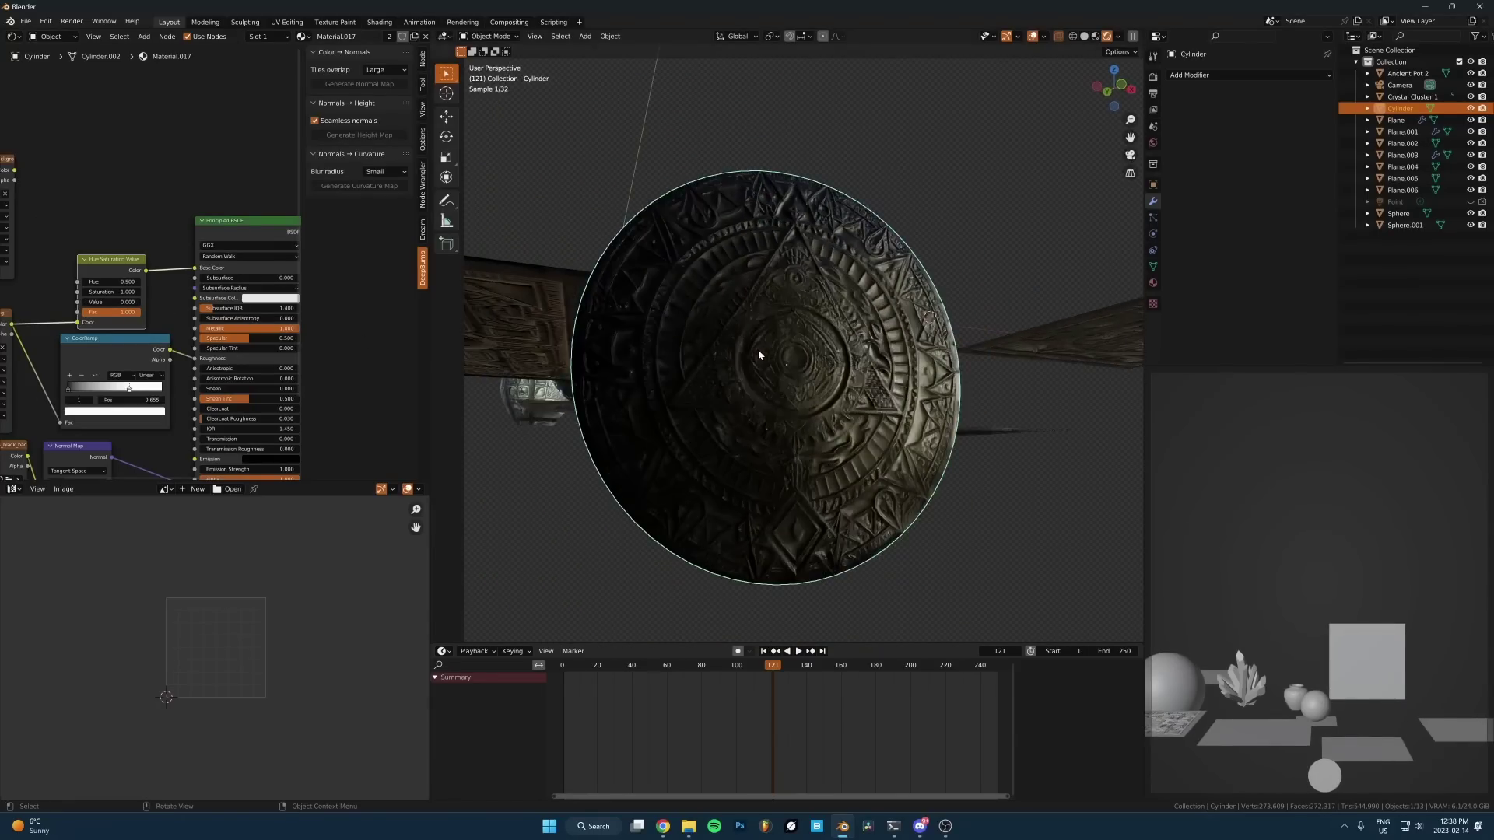
# Step: Reconnect the pattern image to Base Color and insert an RGB Curves node into that link
pyautogui.scroll(-1, 111, 234)
pyautogui.moveTo(111, 233); pyautogui.dragTo(184, 254, button='middle')
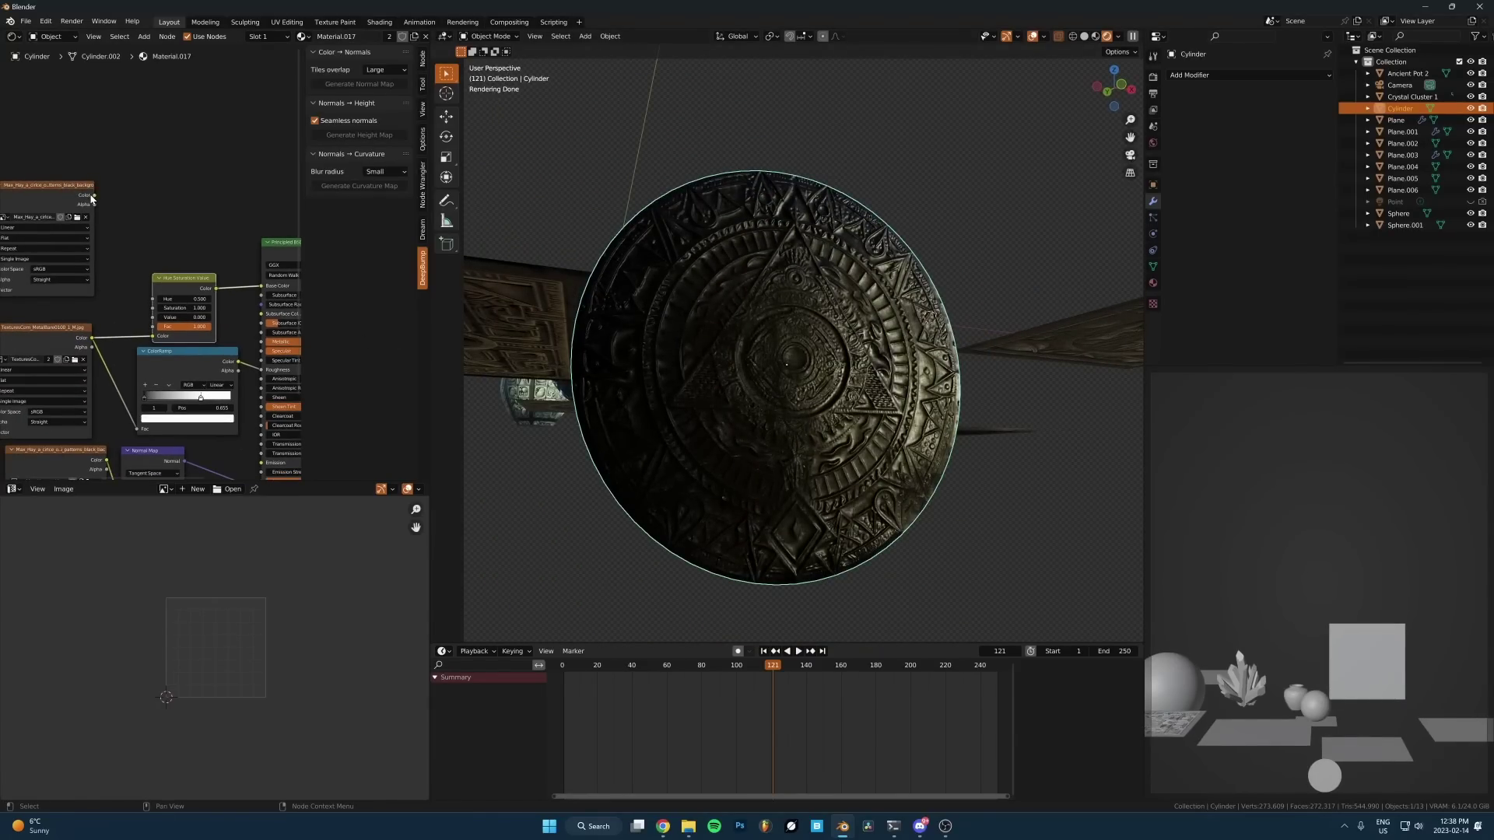
pyautogui.moveTo(91, 197); pyautogui.dragTo(265, 293)
pyautogui.scroll(2, 201, 312)
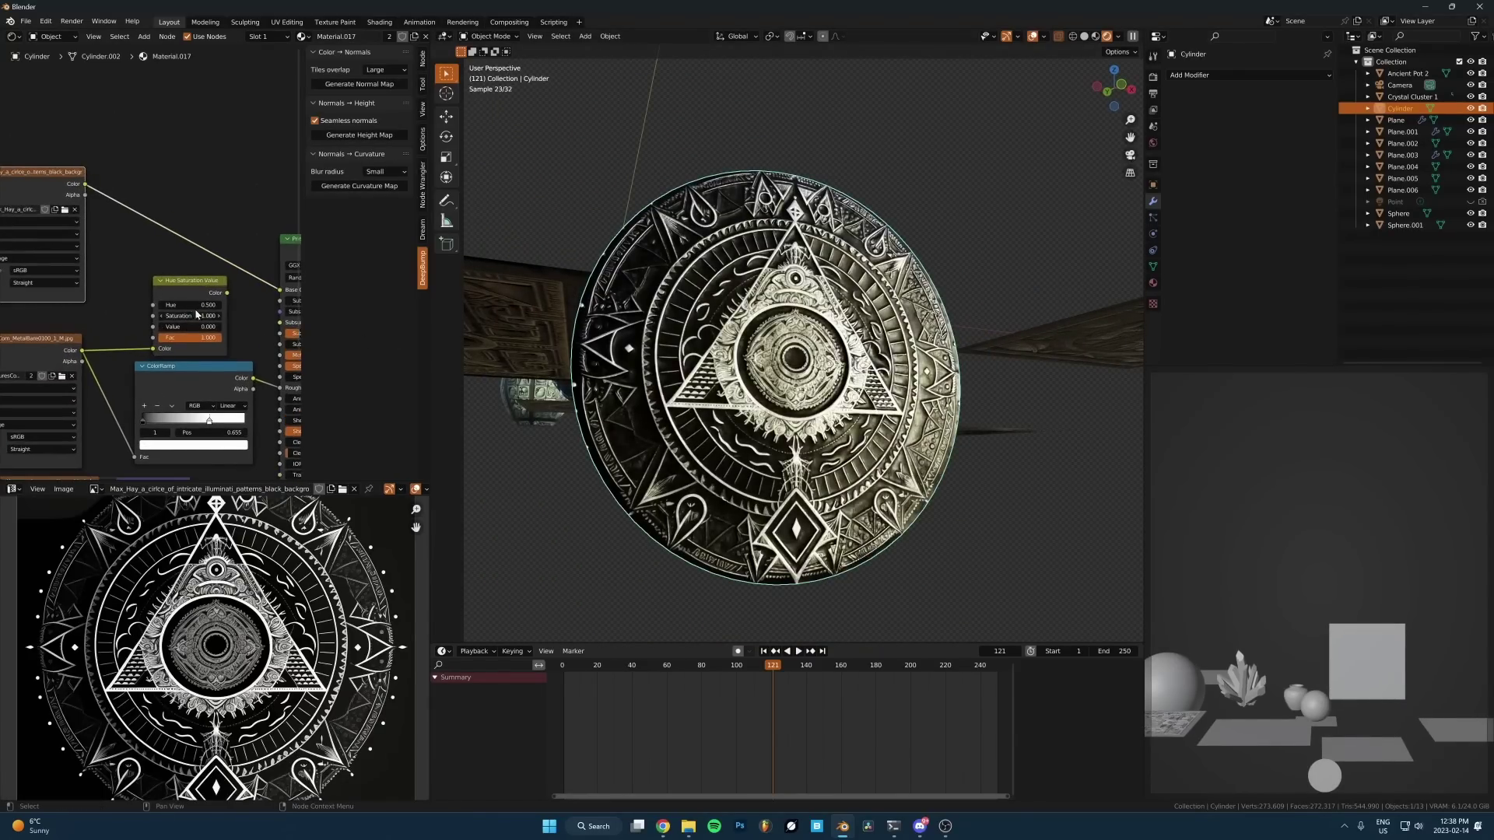
pyautogui.hotkey('shift', 'a')
pyautogui.click(197, 262)
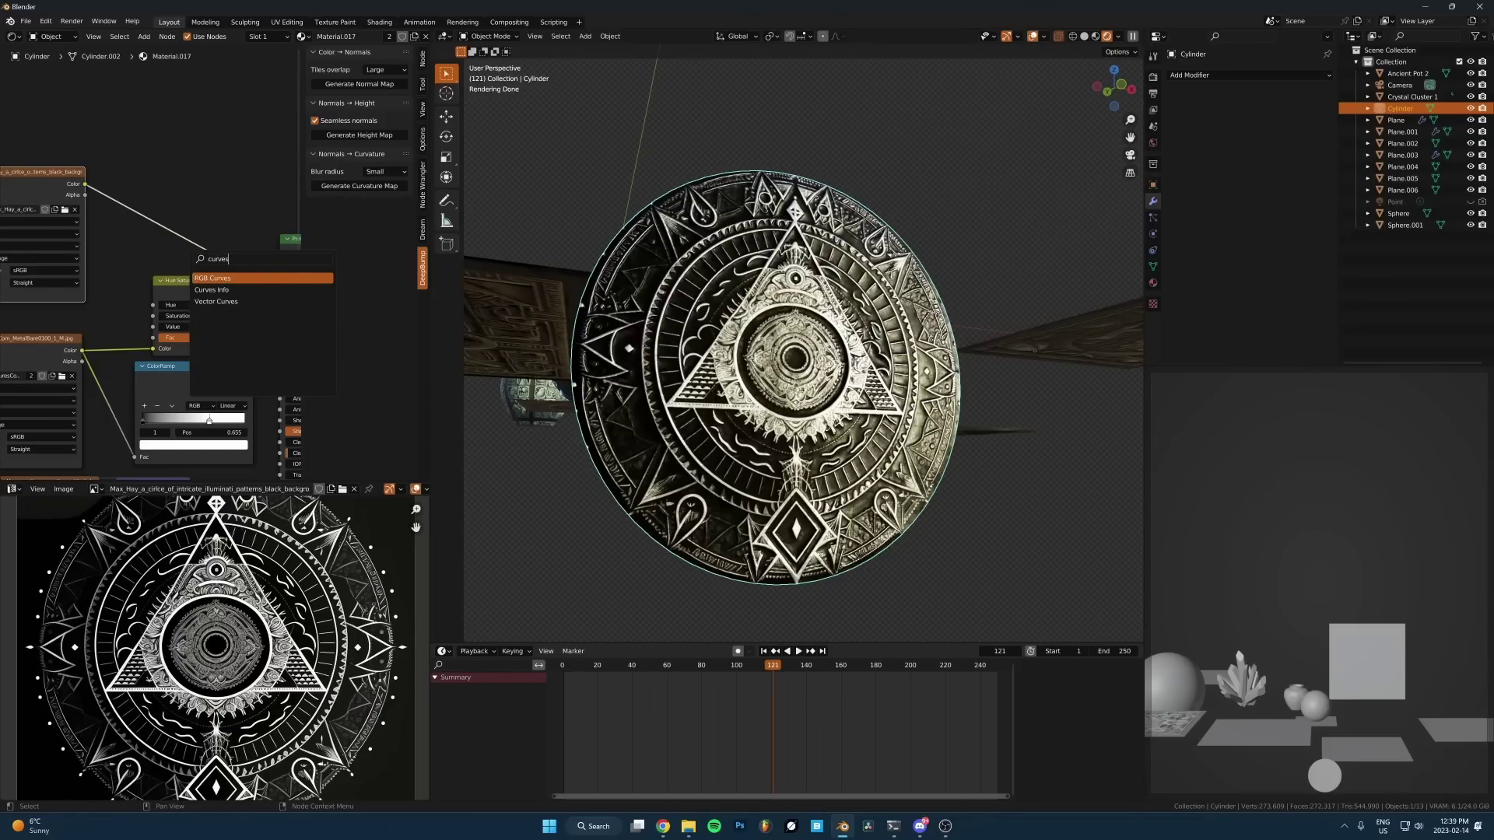
pyautogui.press('Return')
# Step: Darken the pattern by pulling the RGB curve's midpoint down to 0.5454, 0.1750, and move the node higher
pyautogui.moveTo(224, 295); pyautogui.dragTo(230, 313)
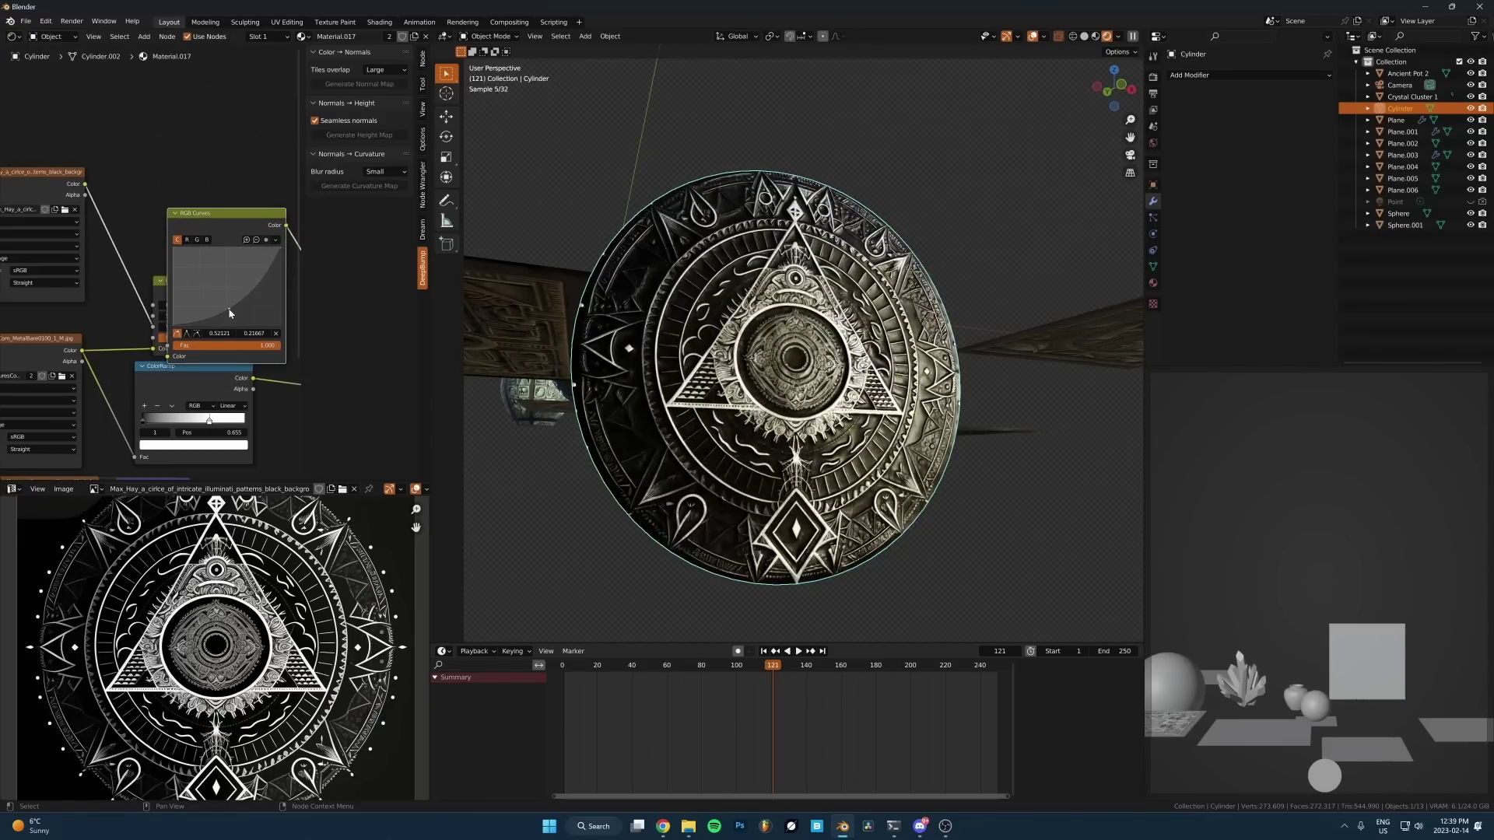
pyautogui.moveTo(228, 225); pyautogui.dragTo(217, 183)
pyautogui.moveTo(217, 264); pyautogui.dragTo(220, 269)
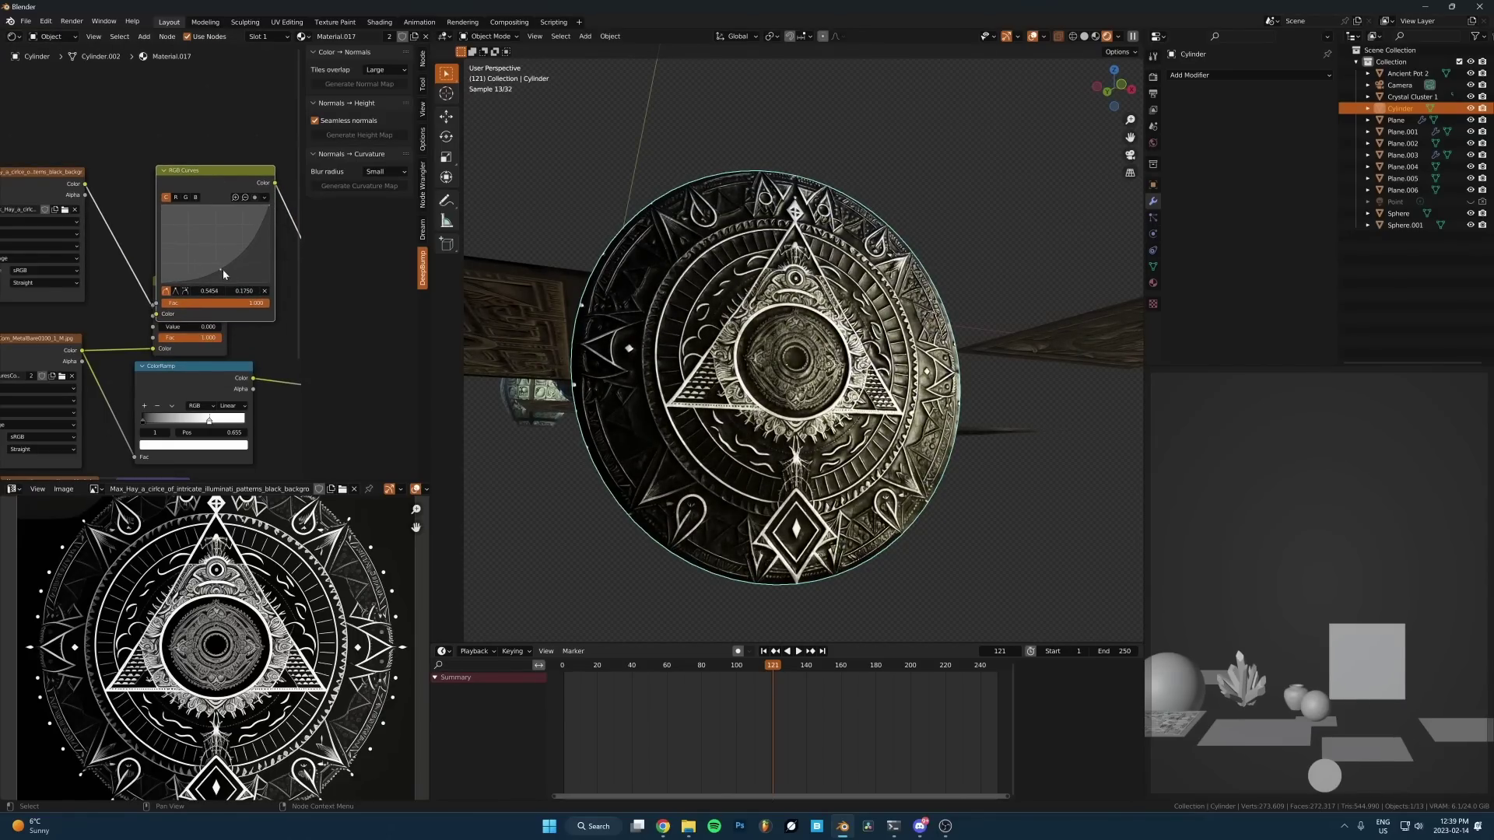
# Step: Isolate the circular disc in local view
pyautogui.click(1008, 260)
pyautogui.moveTo(1008, 260); pyautogui.dragTo(811, 391, button='middle')
pyautogui.click(812, 392)
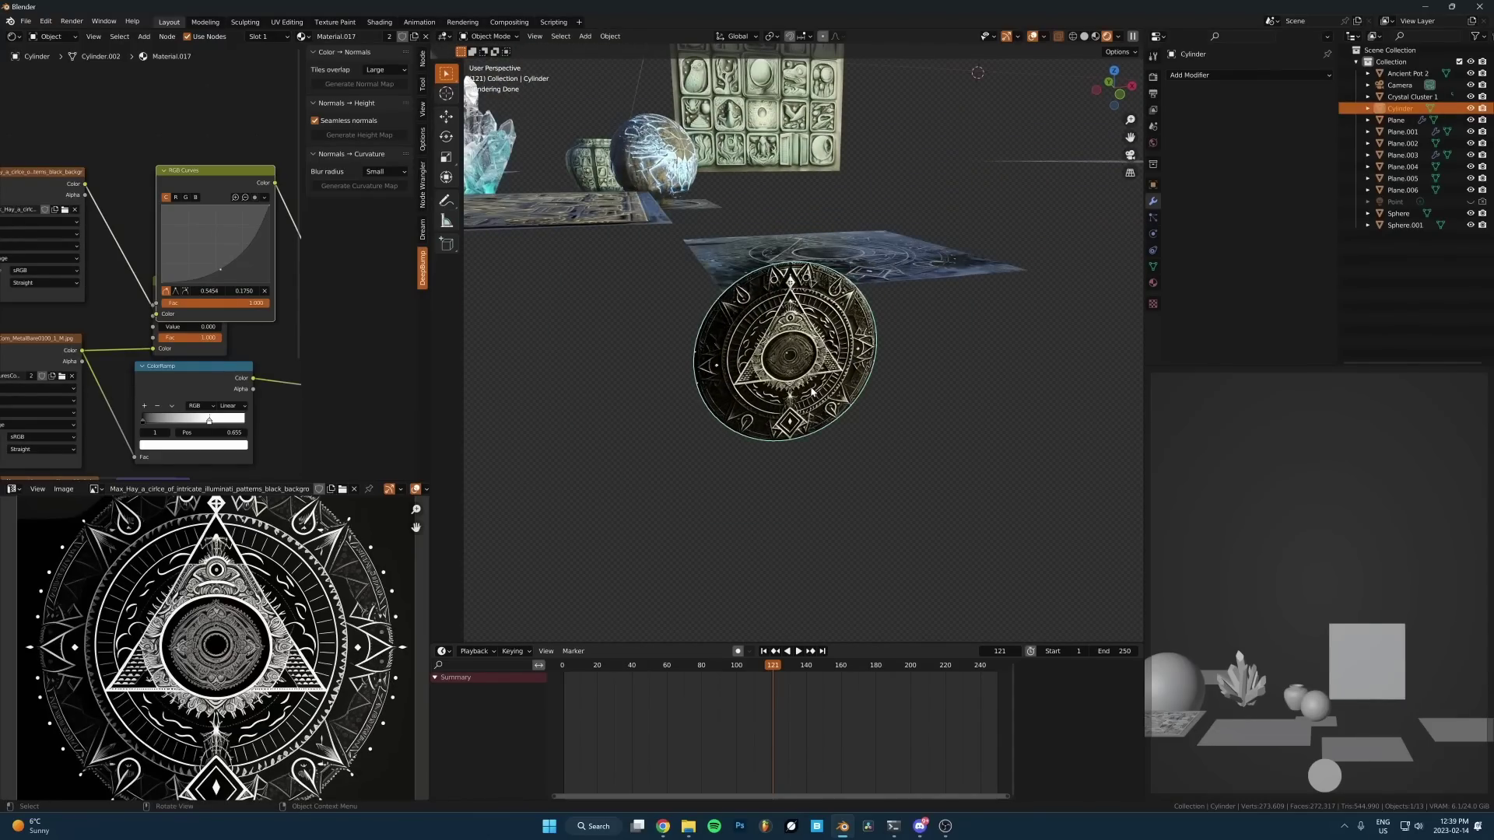
pyautogui.press('KP_Divide')
# Step: Detach the World Output node from the world's background lighting, and return the shader editor to the disc's object material
pyautogui.keyDown('ctrl'); pyautogui.scroll(-1, 53, 39); pyautogui.keyUp('ctrl')
pyautogui.moveTo(295, 324); pyautogui.dragTo(158, 223, button='middle')
pyautogui.scroll(-1, 157, 224)
pyautogui.keyDown('alt'); pyautogui.moveTo(181, 154); pyautogui.dragTo(195, 157); pyautogui.keyUp('alt')
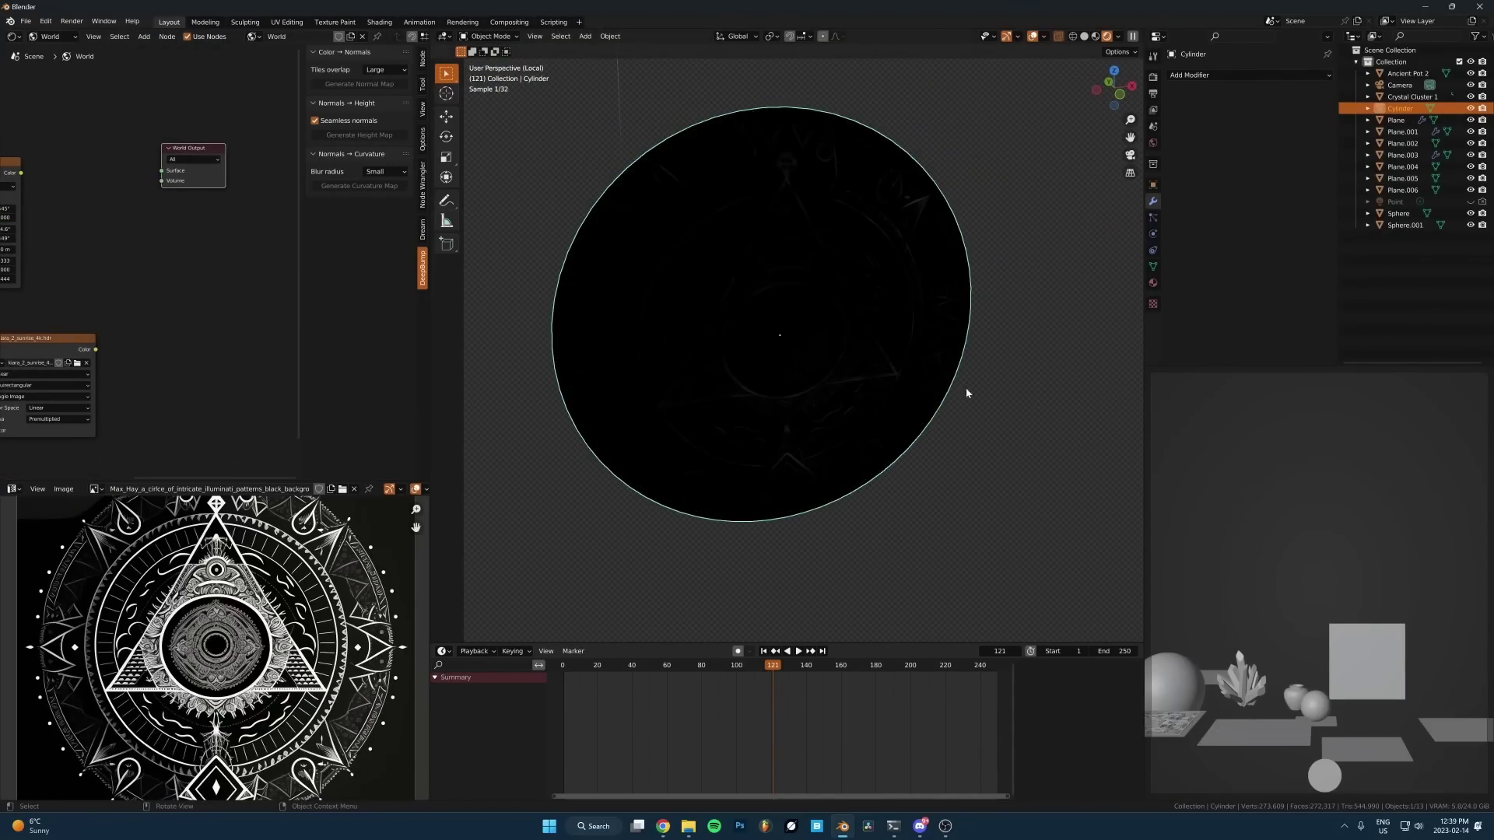
pyautogui.click(55, 38)
pyautogui.click(52, 50)
# Step: Add a point light and move it in front of the isolated disc, locking Z for the final move
pyautogui.hotkey('shift', 'a')
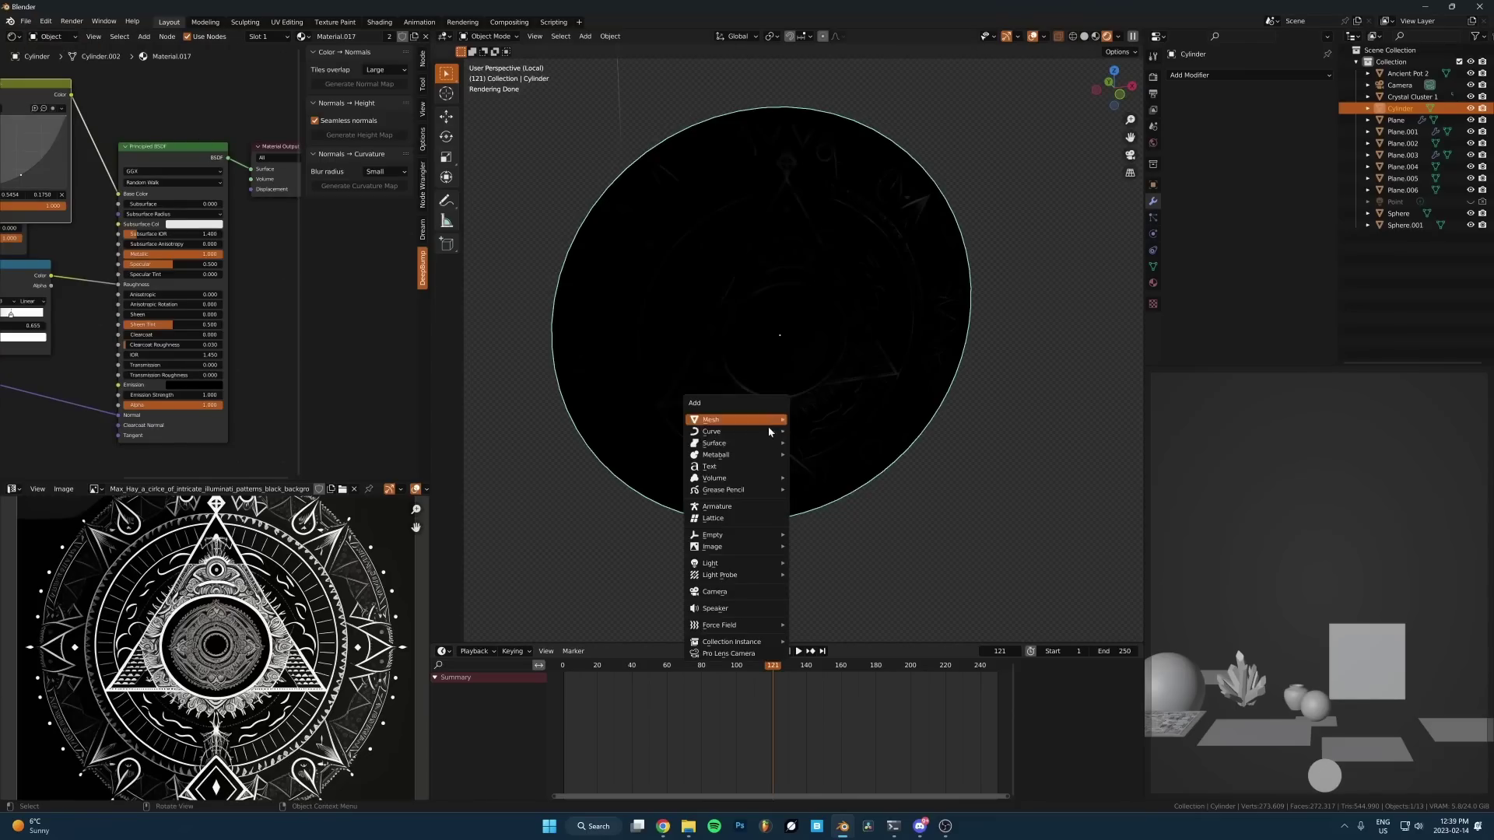
pyautogui.moveTo(762, 563)
pyautogui.click(826, 565)
pyautogui.moveTo(833, 460); pyautogui.dragTo(806, 433, button='middle')
pyautogui.scroll(-4, 807, 433)
pyautogui.press('g')
pyautogui.click(585, 326)
pyautogui.press('g')
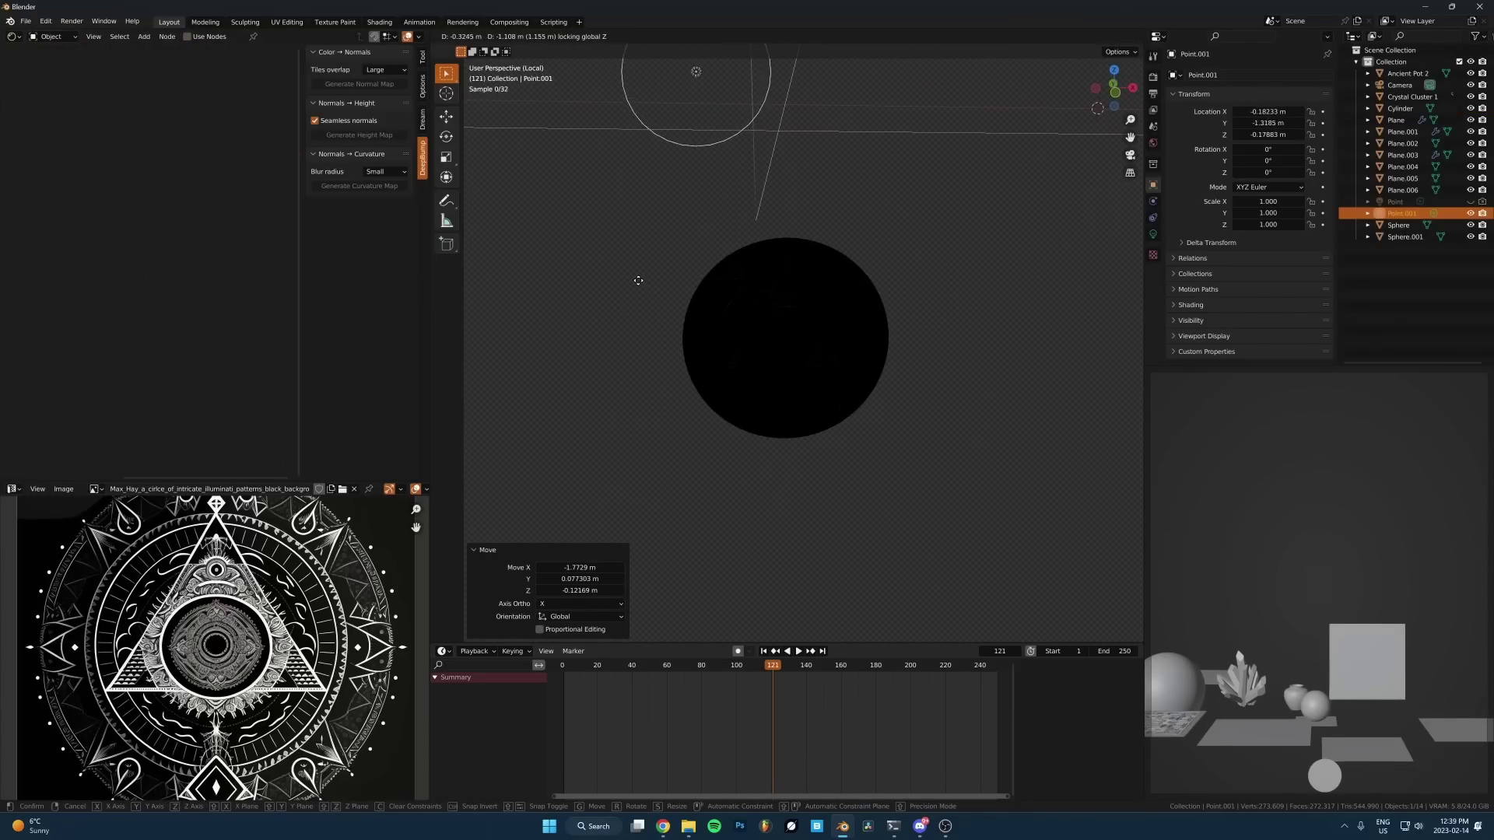
pyautogui.click(766, 246)
# Step: Snap the point light to the 3D cursor with offset, and move it beyond the disc's upper-left edge
pyautogui.hotkey('shift', 's')
pyautogui.press('7')
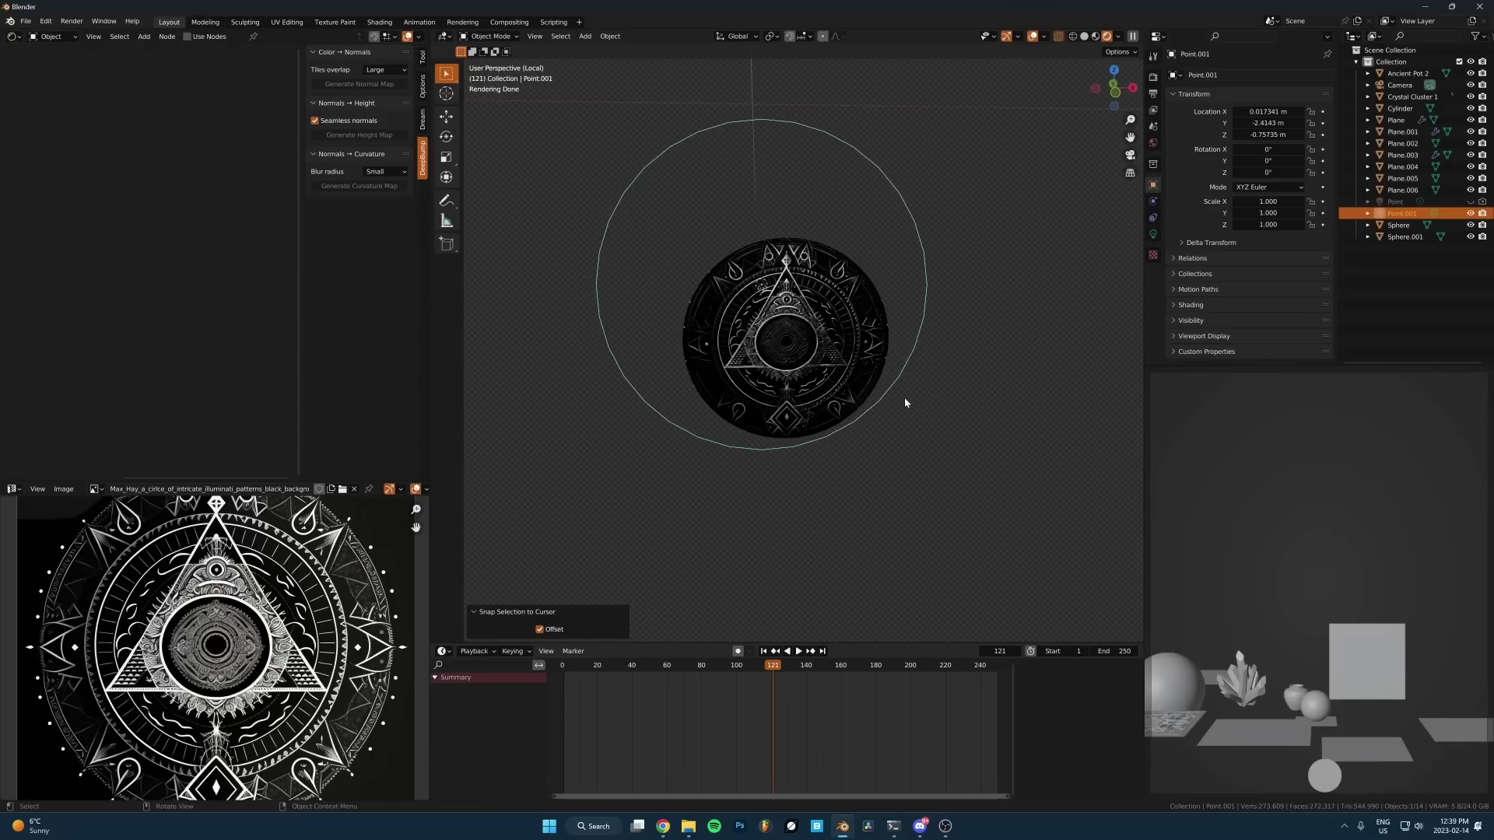
pyautogui.press('g')
pyautogui.click(928, 240)
# Step: Set the point light's power to 170.4 W and radius to 0.21 m, and reposition it to light the disc's relief
pyautogui.click(1153, 233)
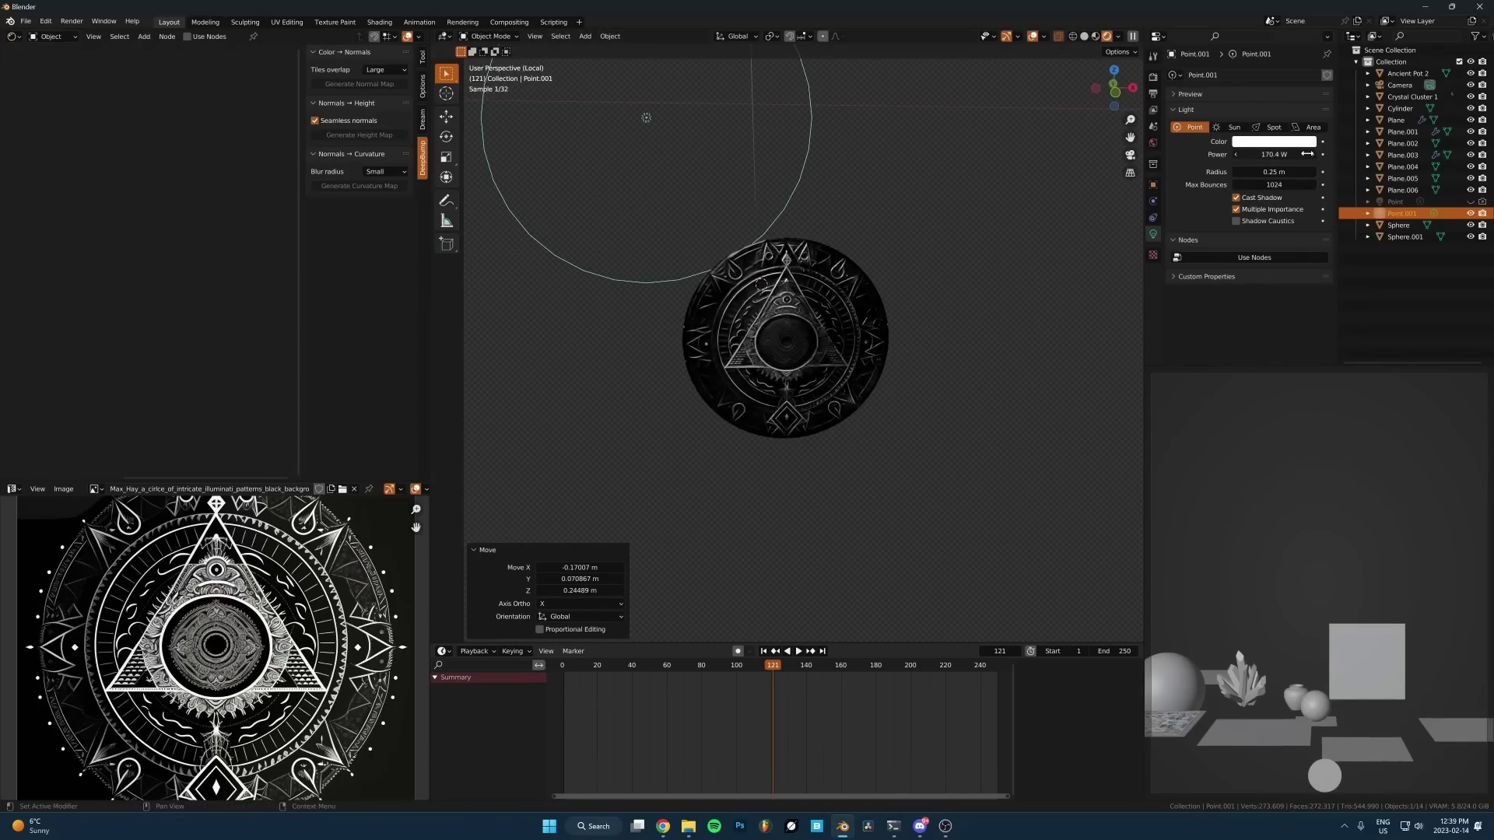
pyautogui.moveTo(1280, 172); pyautogui.dragTo(1297, 173)
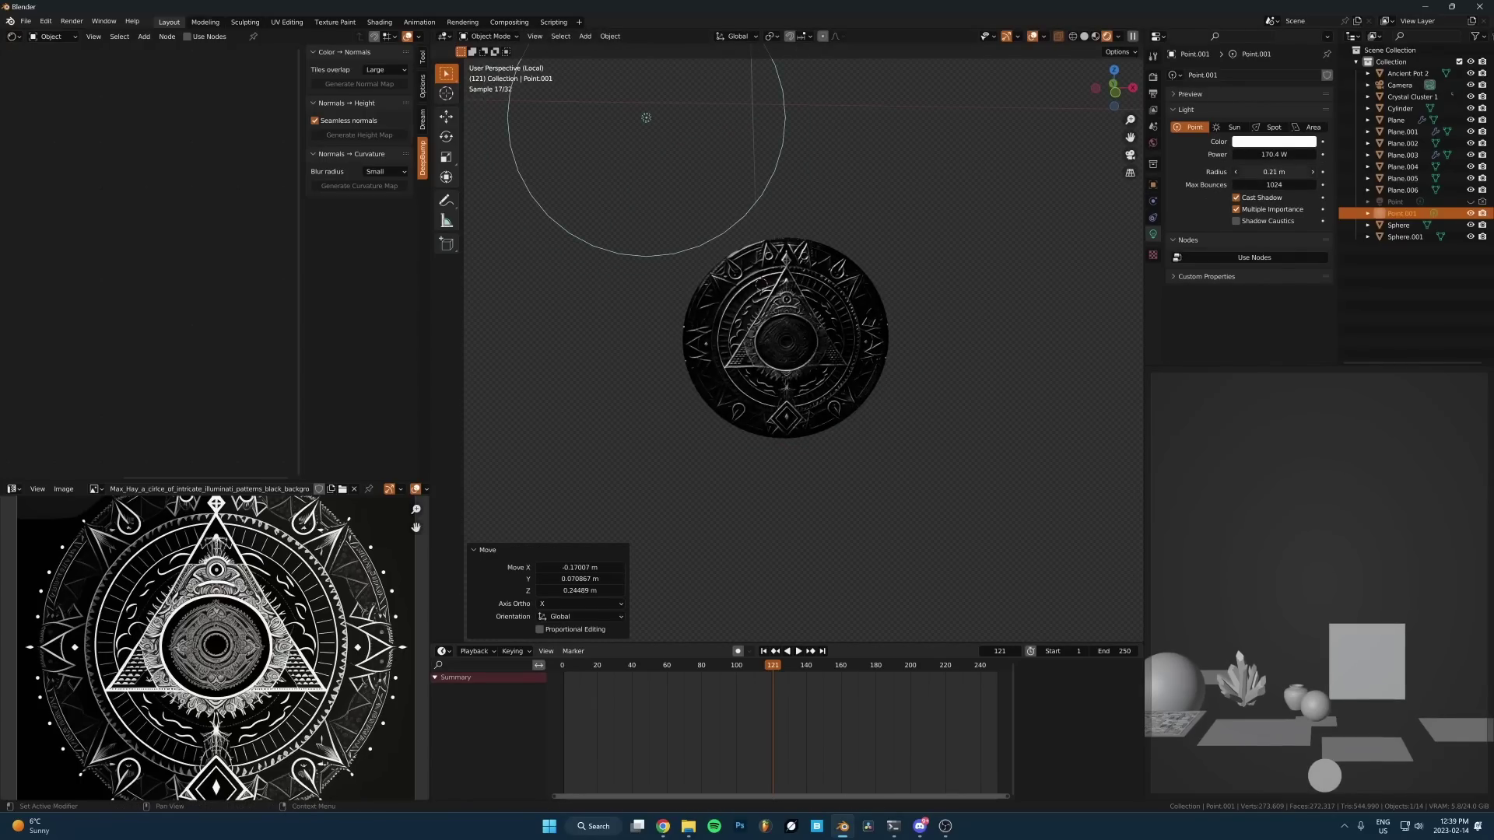
pyautogui.moveTo(901, 292); pyautogui.dragTo(917, 340, button='middle')
pyautogui.press('g')
pyautogui.click(804, 263)
pyautogui.moveTo(830, 323); pyautogui.dragTo(957, 436, button='middle')
pyautogui.click(926, 494)
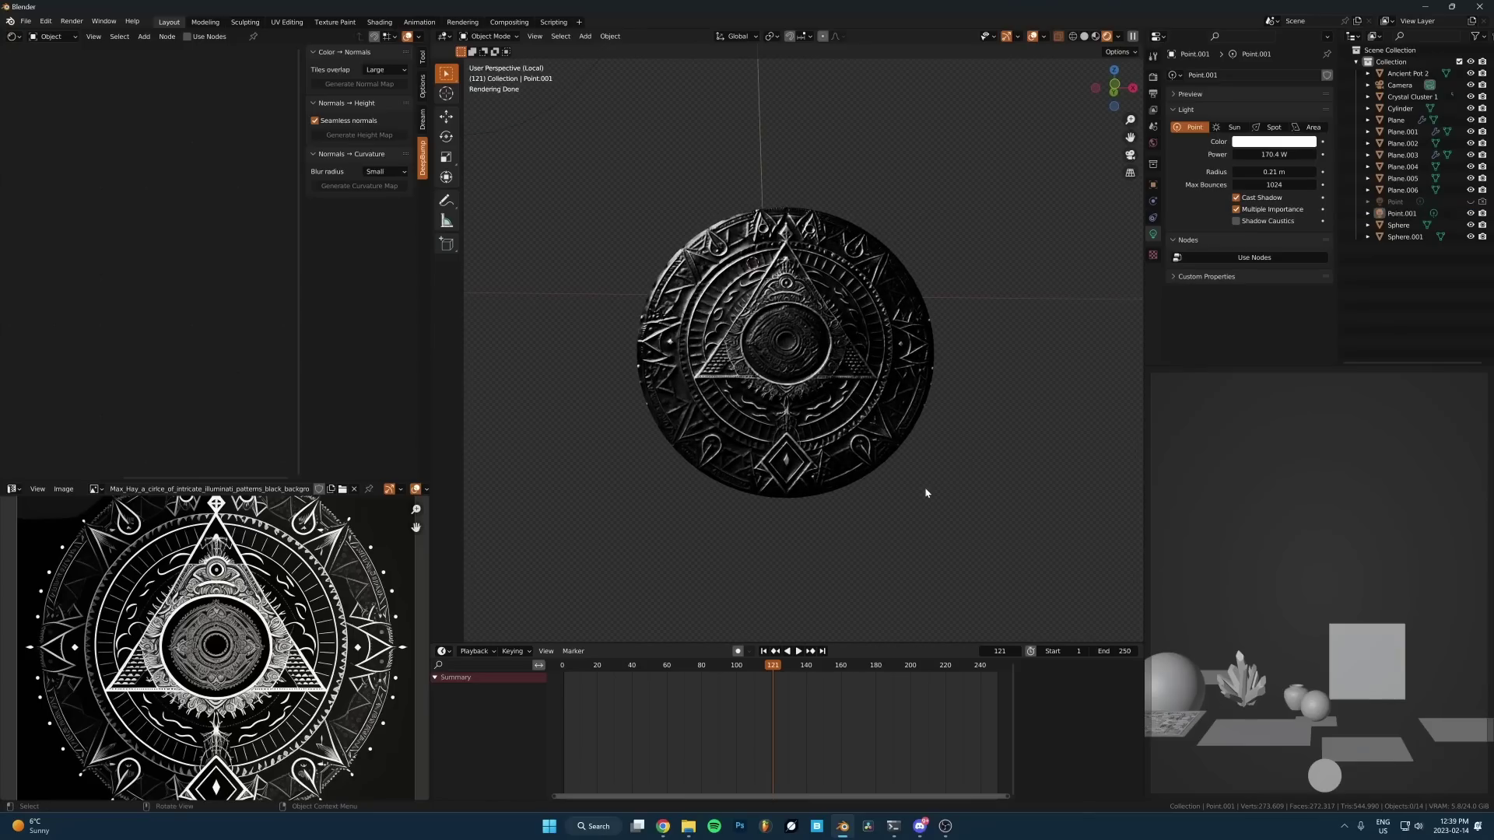
# Step: Insert a Mix color node between RGB Curves and Base Color in the disc's material
pyautogui.click(834, 403)
pyautogui.scroll(2, 267, 313)
pyautogui.moveTo(78, 268); pyautogui.dragTo(197, 356, button='middle')
pyautogui.hotkey('shift', 'a')
pyautogui.click(155, 240)
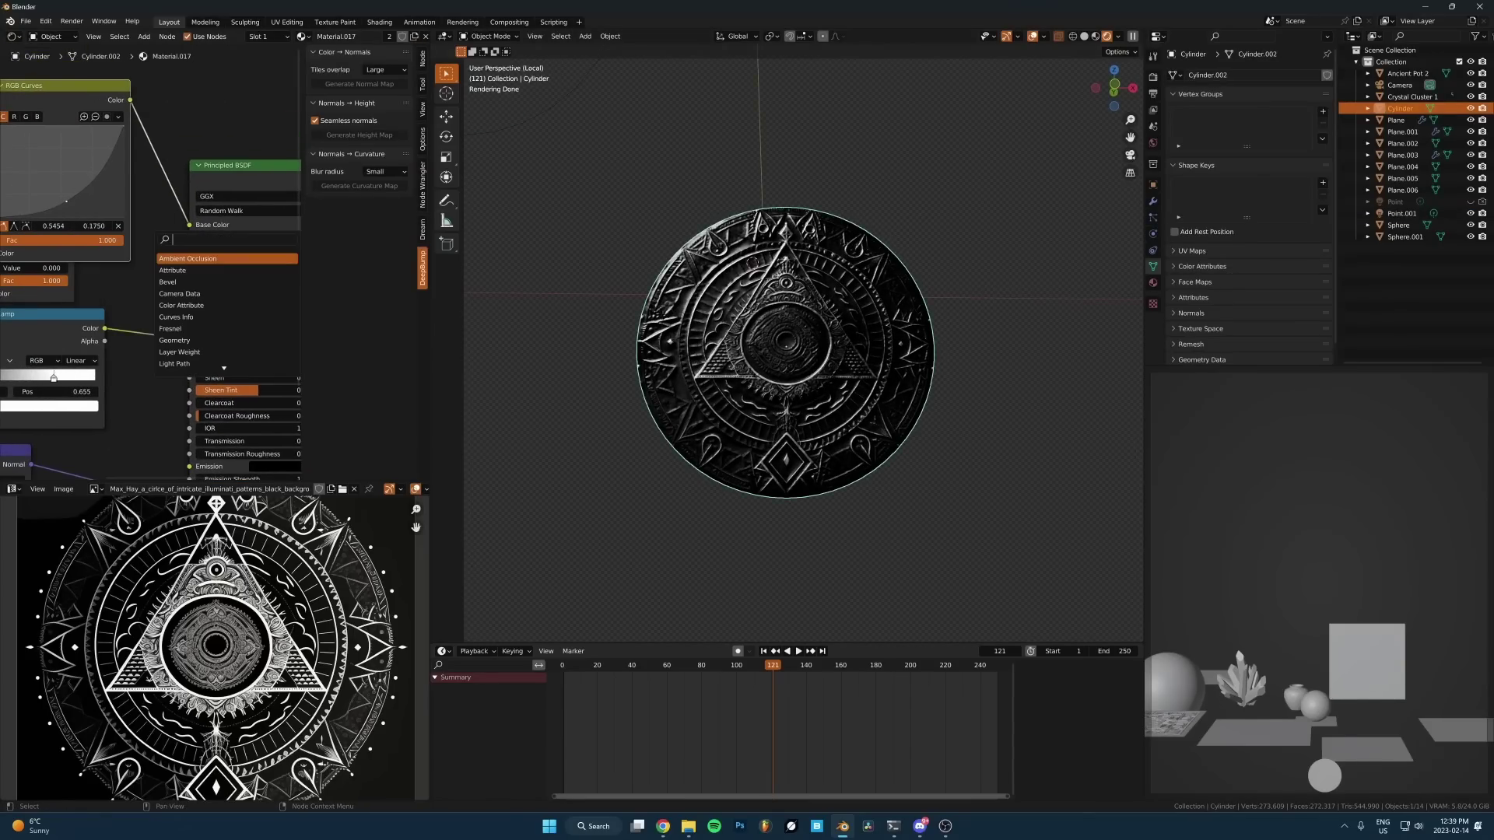
pyautogui.press('Return')
pyautogui.click(162, 153)
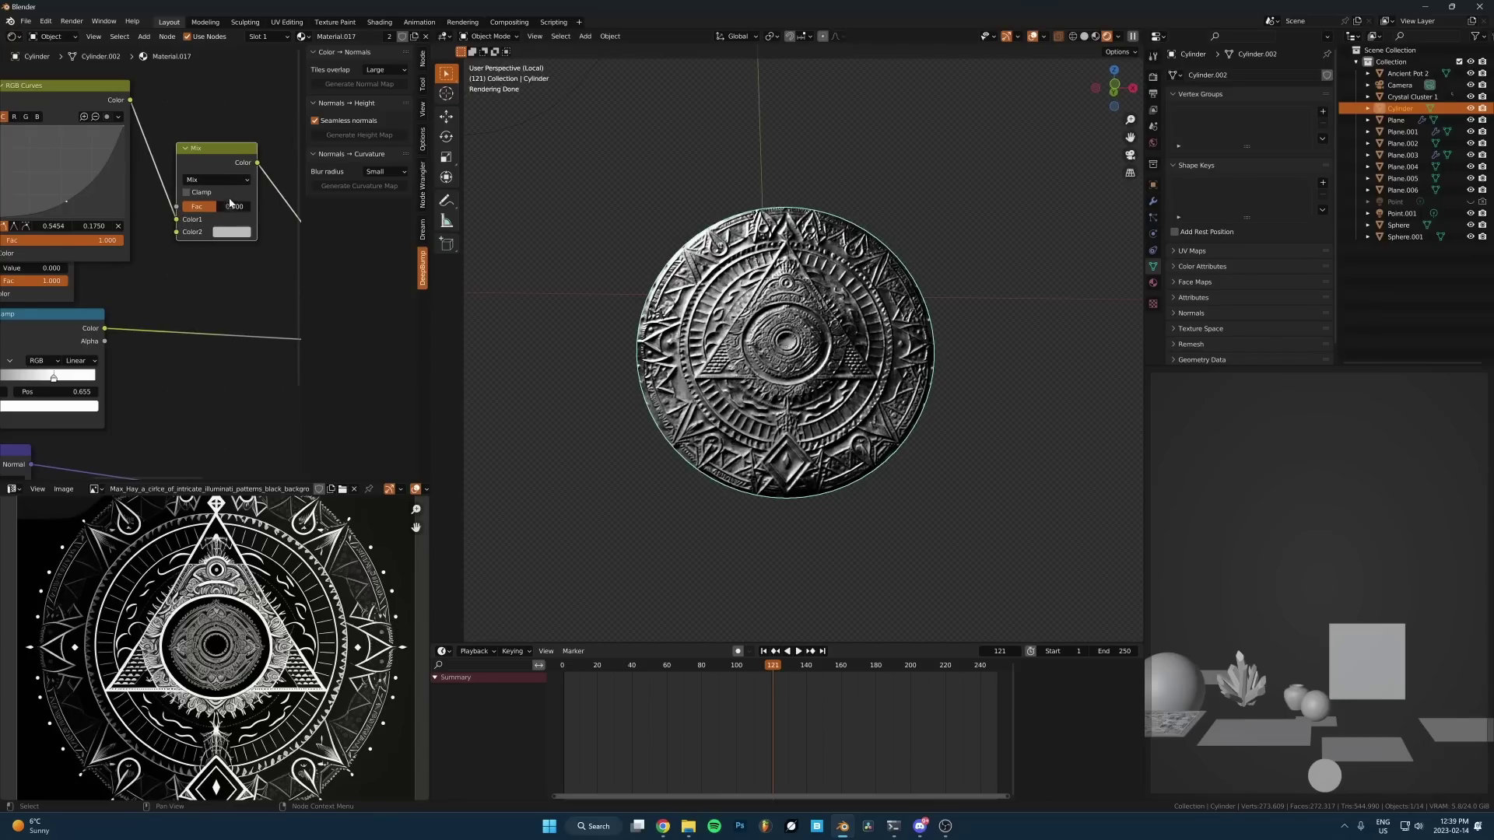
# Step: Set the Mix node to Multiply with a factor of 0.722, and tint Color2 orange-brown with a hue of 0.038
pyautogui.click(221, 186)
pyautogui.click(220, 181)
pyautogui.moveTo(222, 206); pyautogui.dragTo(231, 207)
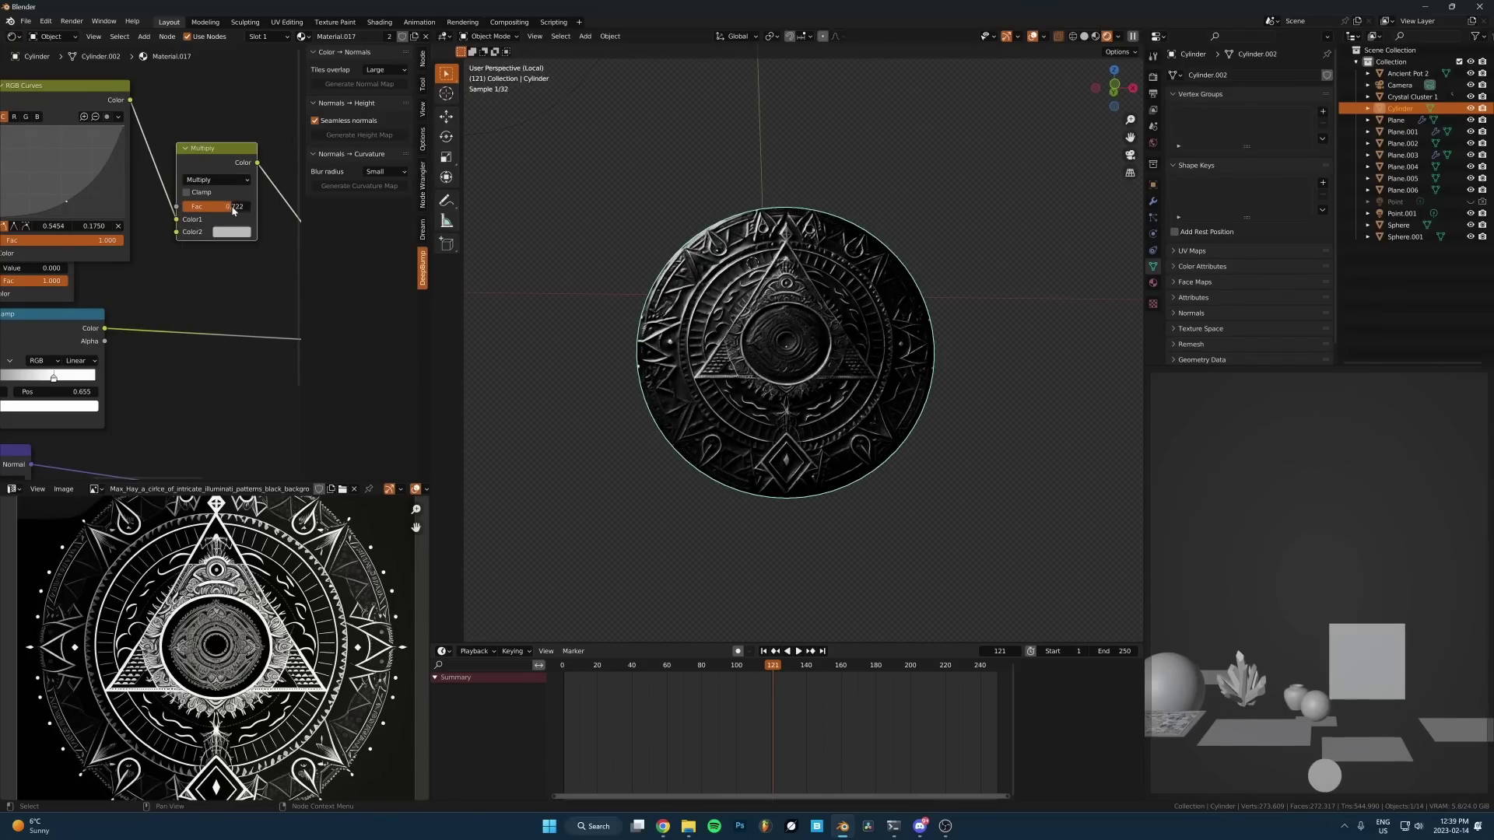
pyautogui.click(231, 235)
pyautogui.click(265, 122)
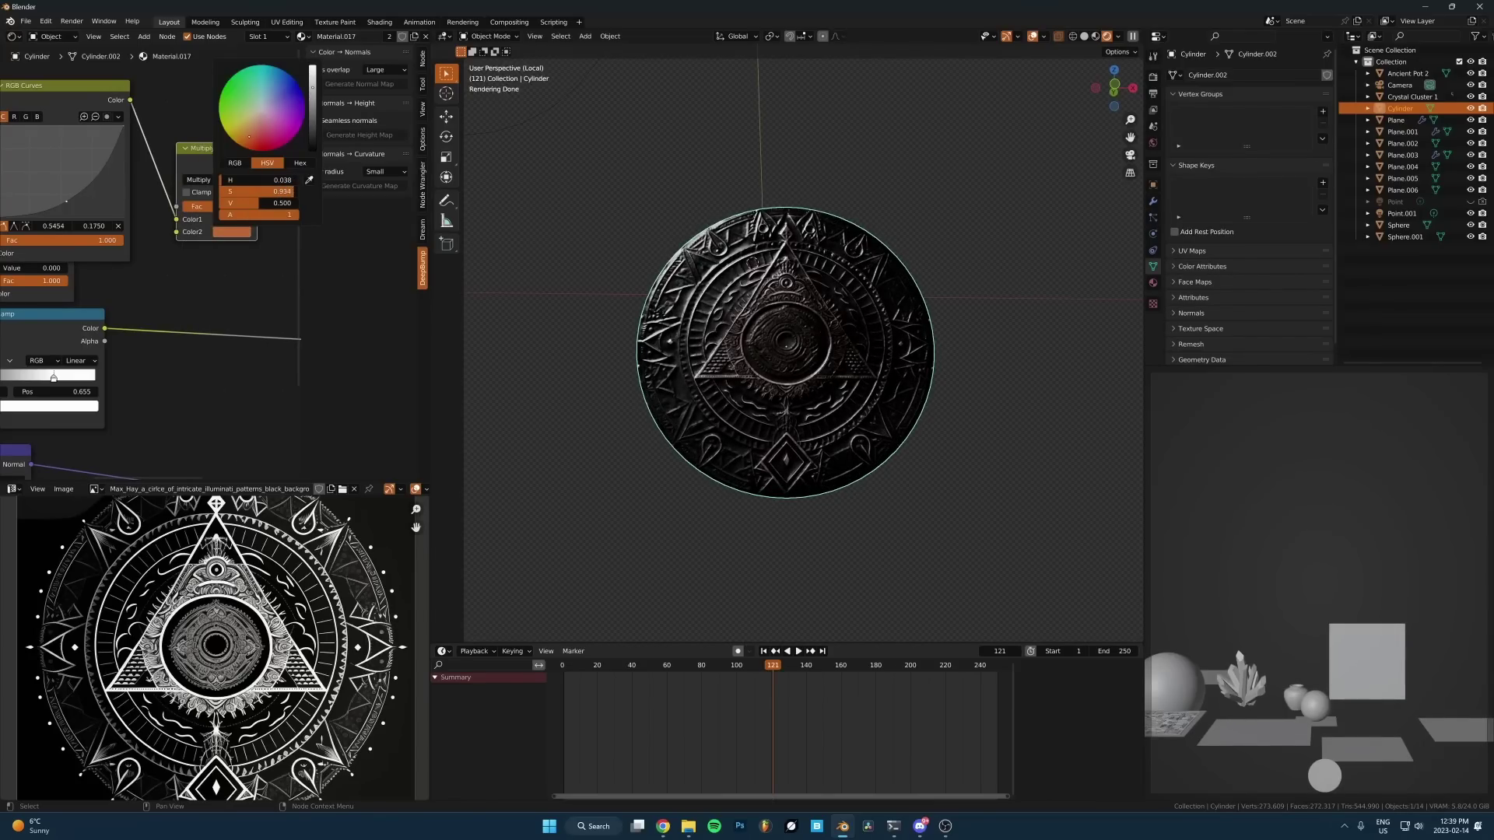
# Step: Raise the Multiply node's factor to strengthen the disc's orange-brown tint, and inspect the result on the disc
pyautogui.moveTo(231, 207); pyautogui.dragTo(238, 207)
pyautogui.moveTo(265, 291); pyautogui.dragTo(180, 286, button='middle')
pyautogui.scroll(-1, 180, 286)
pyautogui.moveTo(984, 304); pyautogui.dragTo(933, 311, button='middle')
pyautogui.click(1020, 361)
pyautogui.scroll(1, 825, 363)
pyautogui.click(822, 364)
pyautogui.scroll(-2, 823, 363)
pyautogui.moveTo(822, 364)
pyautogui.mouseDown(button='middle')
pyautogui.moveTo(779, 426)
pyautogui.moveTo(861, 394)
pyautogui.mouseUp(button='middle')
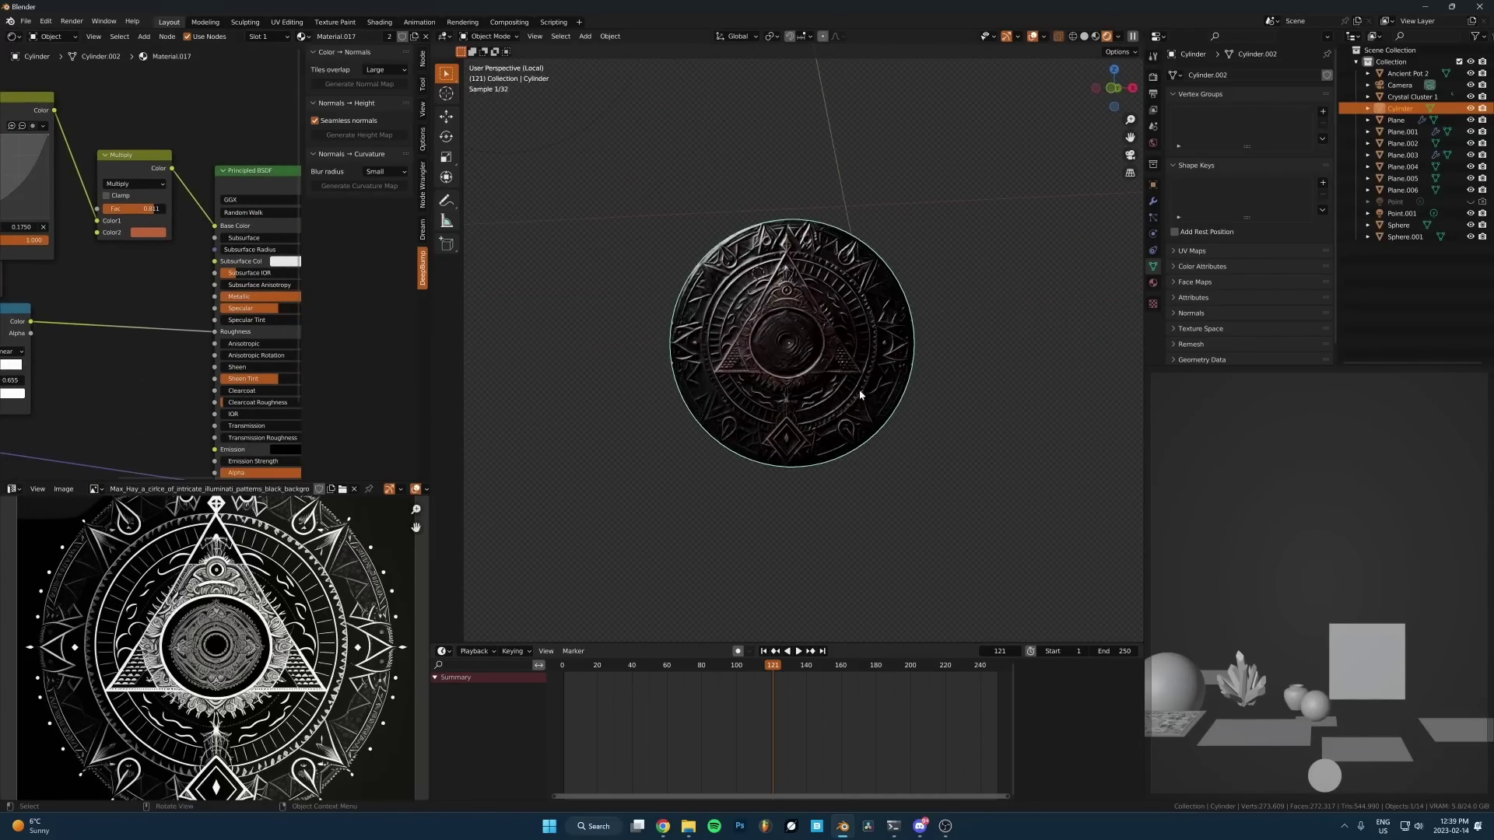
# Step: Leave local view and delete the grey alien-engravings plane, Plane.005
pyautogui.press('z')
pyautogui.click(969, 433)
pyautogui.press('KP_Divide')
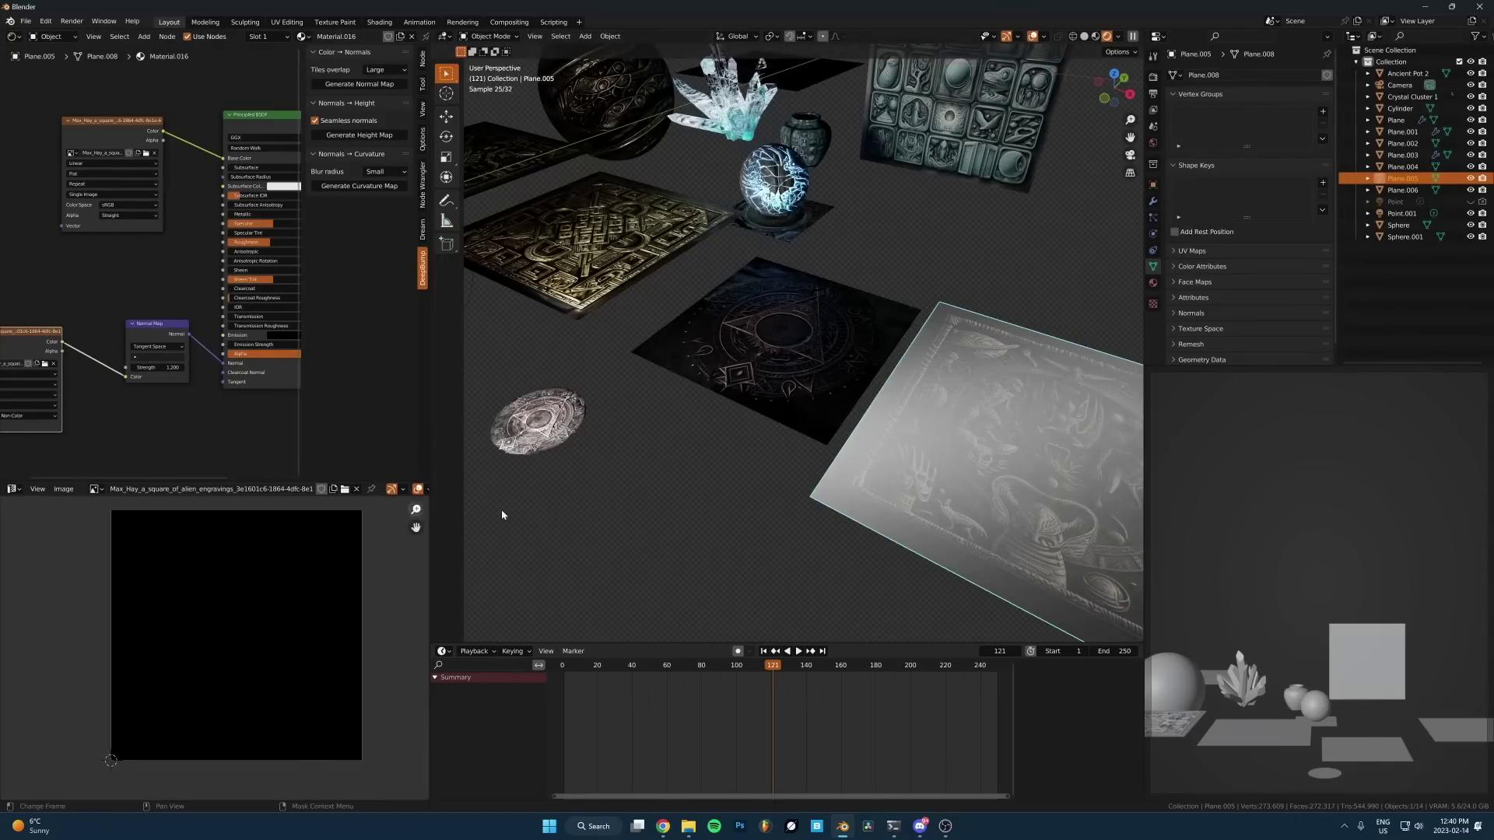
pyautogui.moveTo(851, 466); pyautogui.dragTo(877, 397, button='middle')
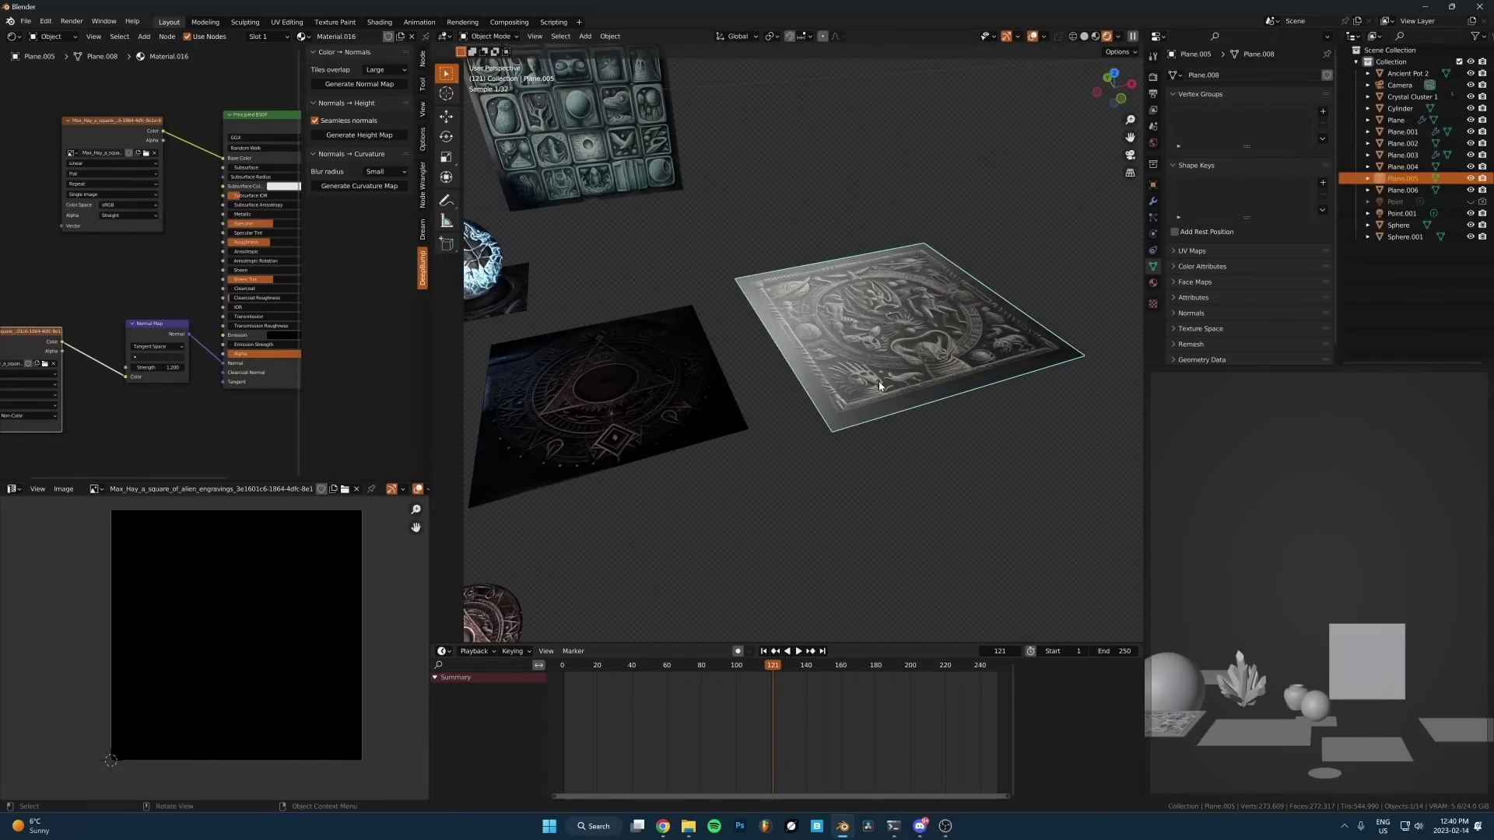
pyautogui.press('Delete')
# Step: Focus on the illuminati disc again and save its generated normal map as a PNG in the Normal Maps folder
pyautogui.keyDown('shift'); pyautogui.moveTo(620, 453); pyautogui.dragTo(698, 380, button='middle'); pyautogui.keyUp('shift')
pyautogui.click(620, 506)
pyautogui.press('KP_Decimal')
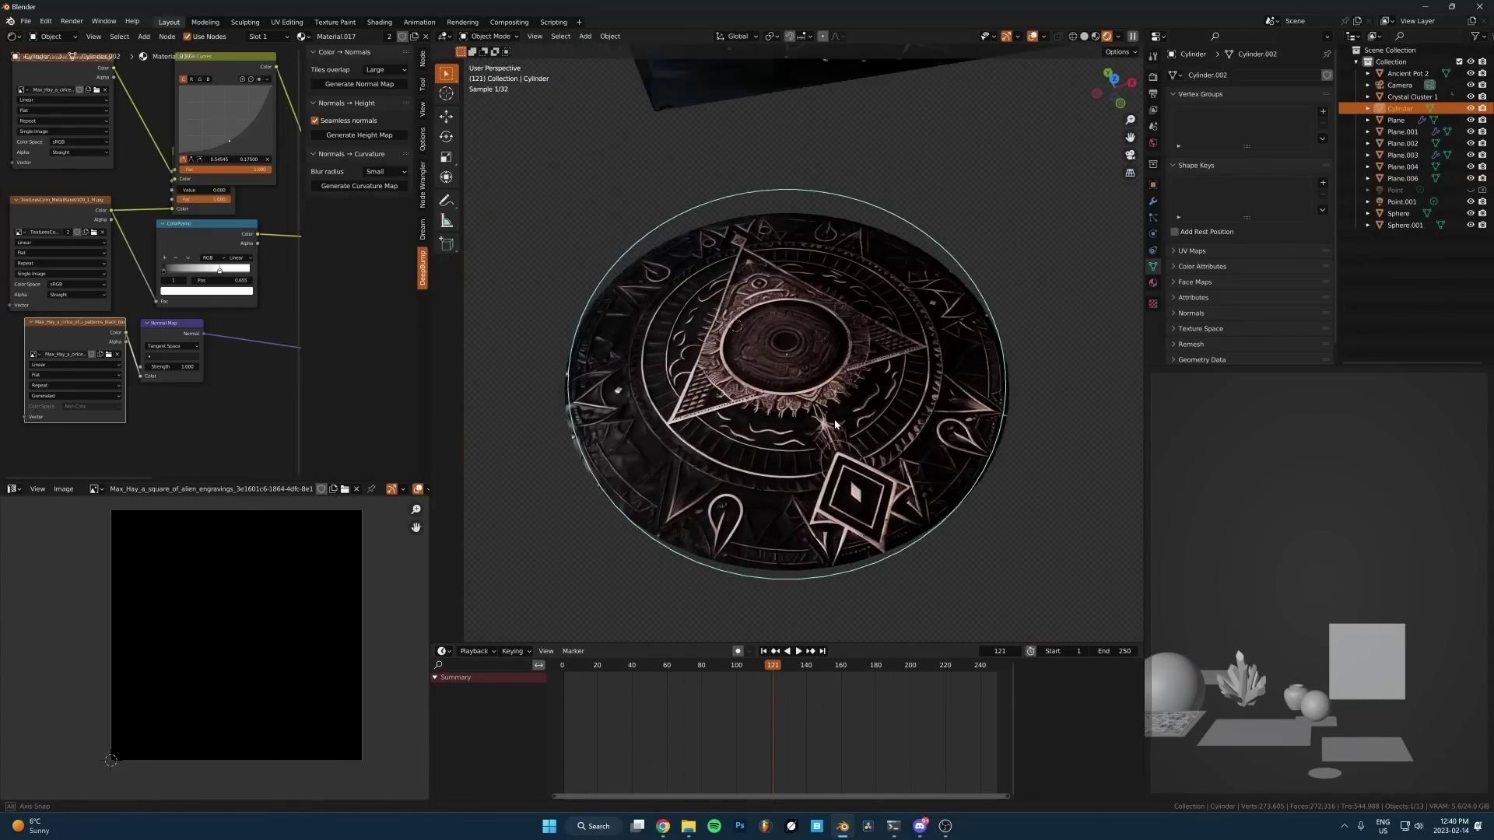
pyautogui.click(65, 490)
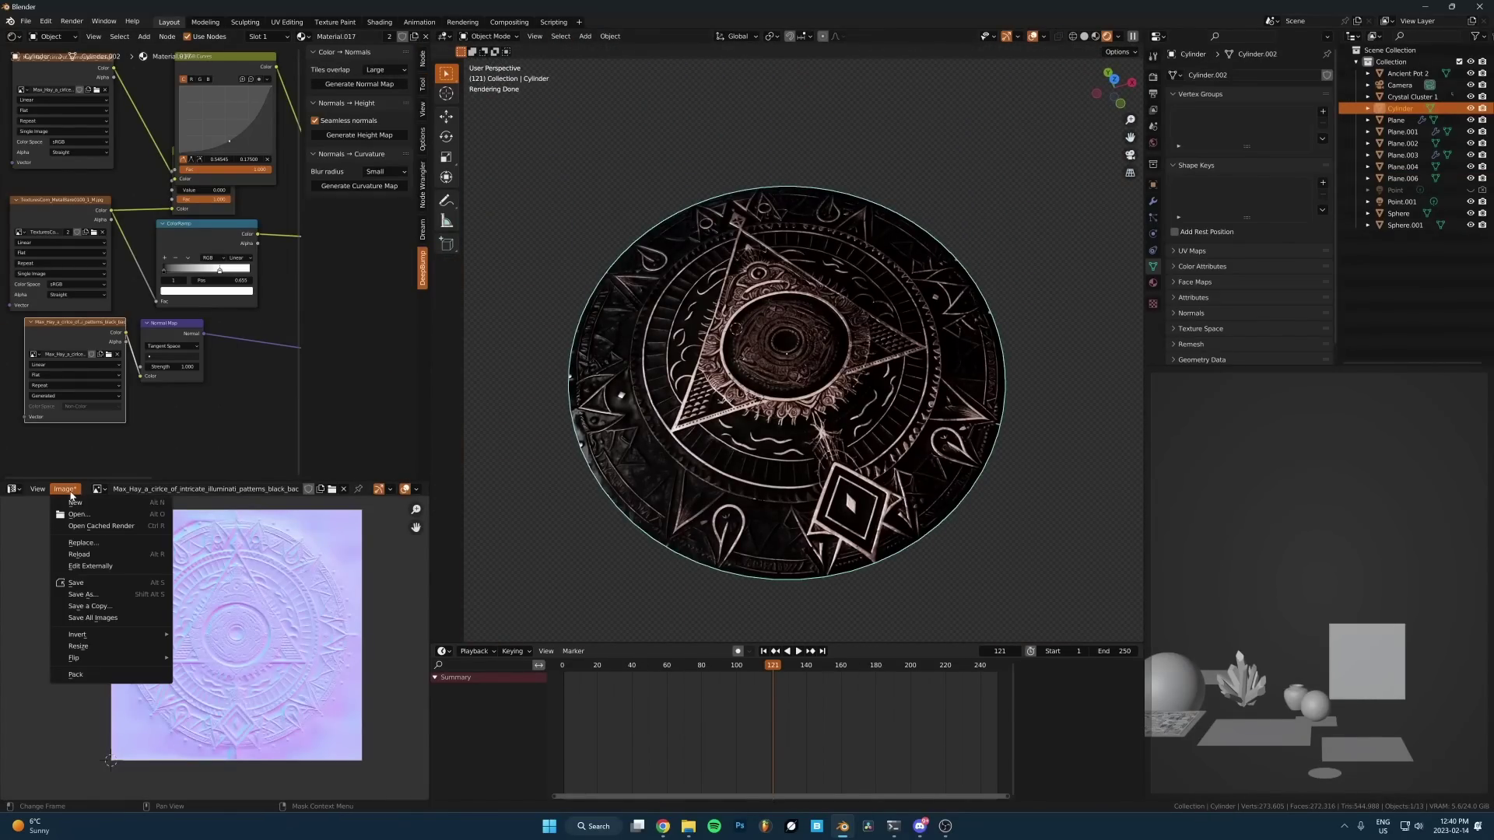
pyautogui.click(71, 492)
pyautogui.moveTo(221, 569); pyautogui.dragTo(197, 580, button='middle')
pyautogui.click(59, 491)
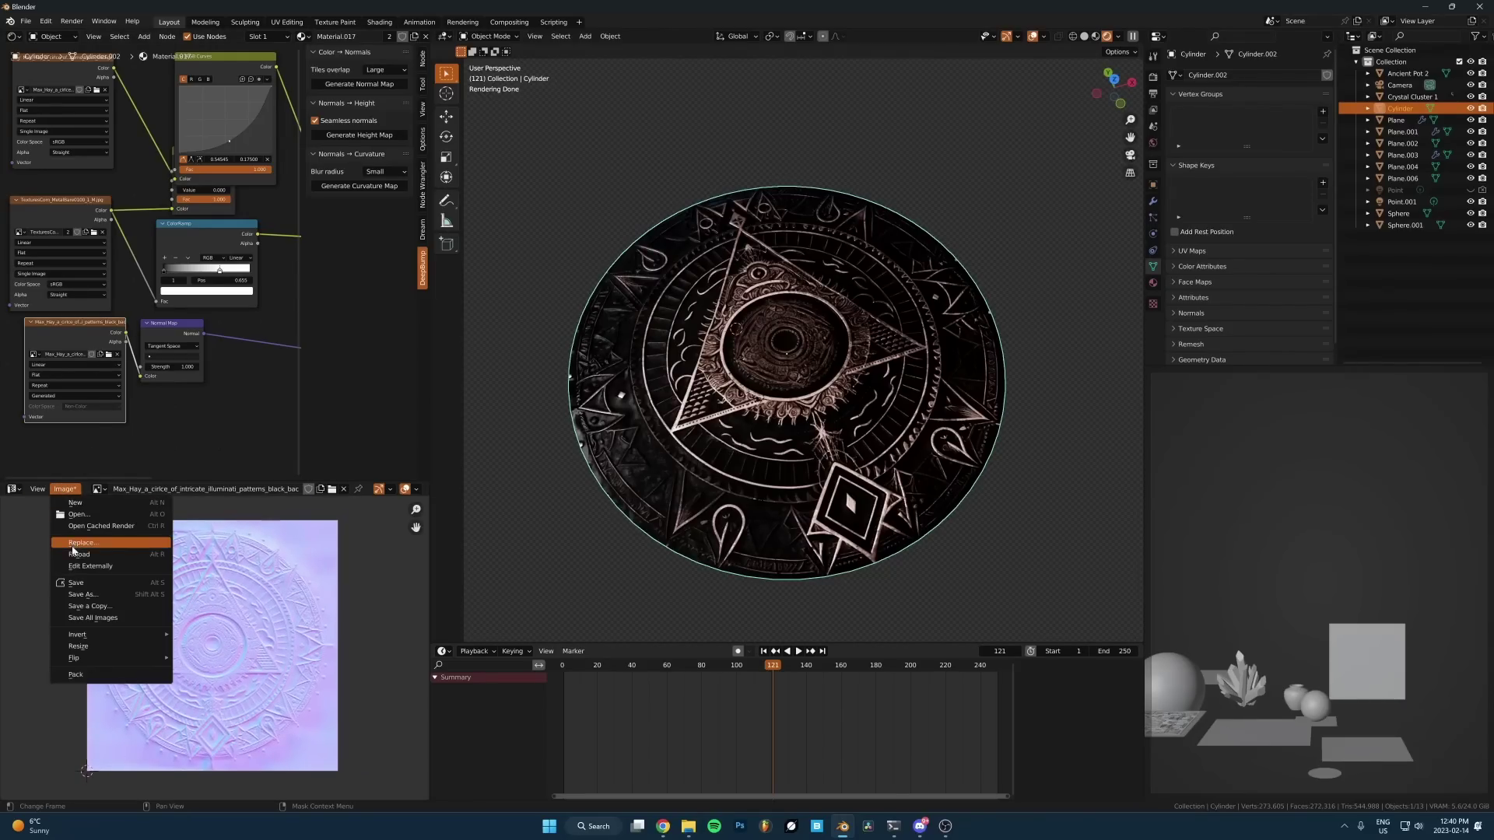
pyautogui.click(86, 601)
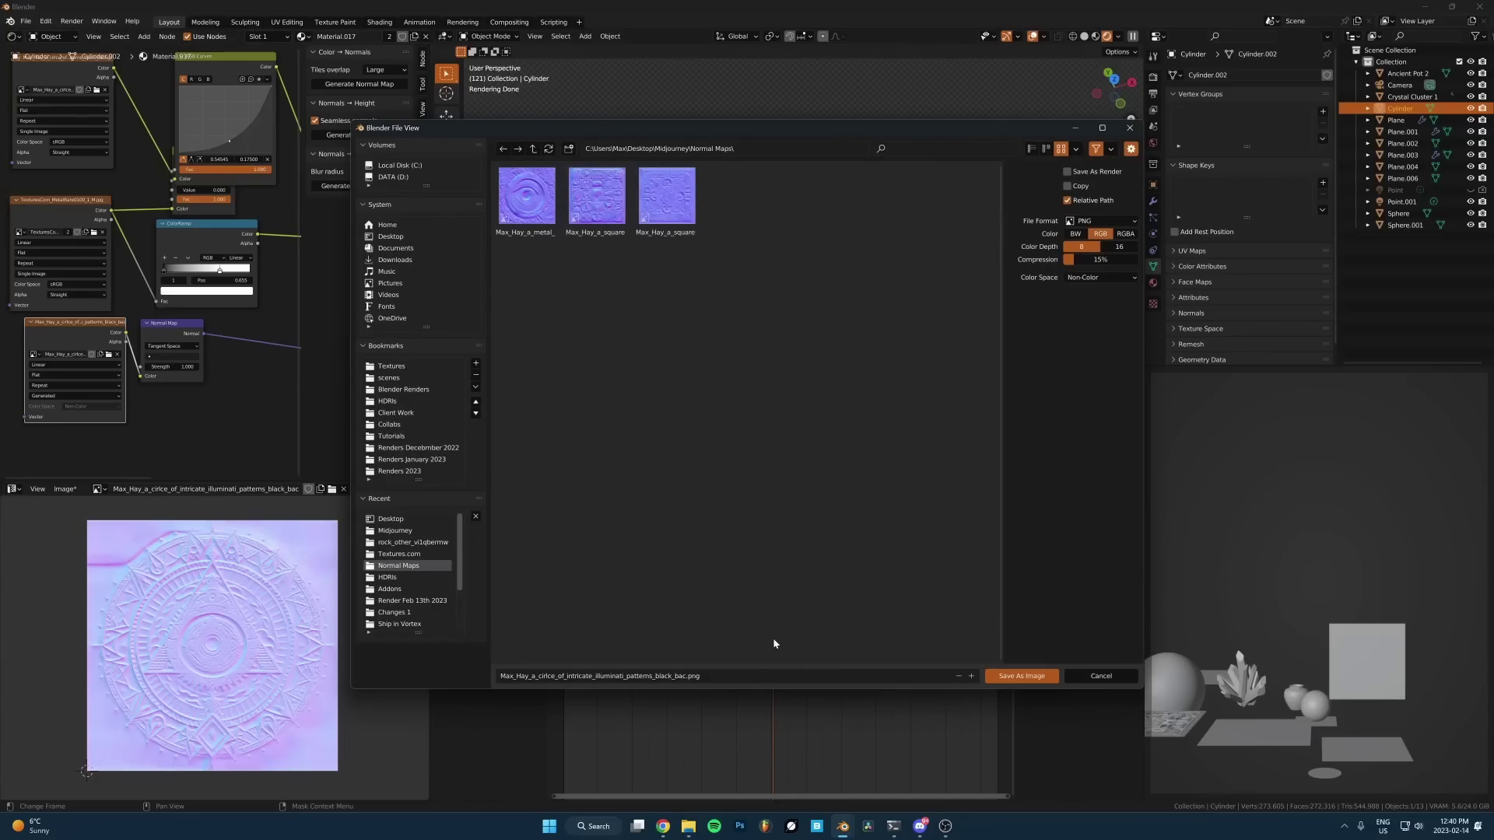
pyautogui.click(697, 676)
pyautogui.click(688, 676)
pyautogui.click(999, 677)
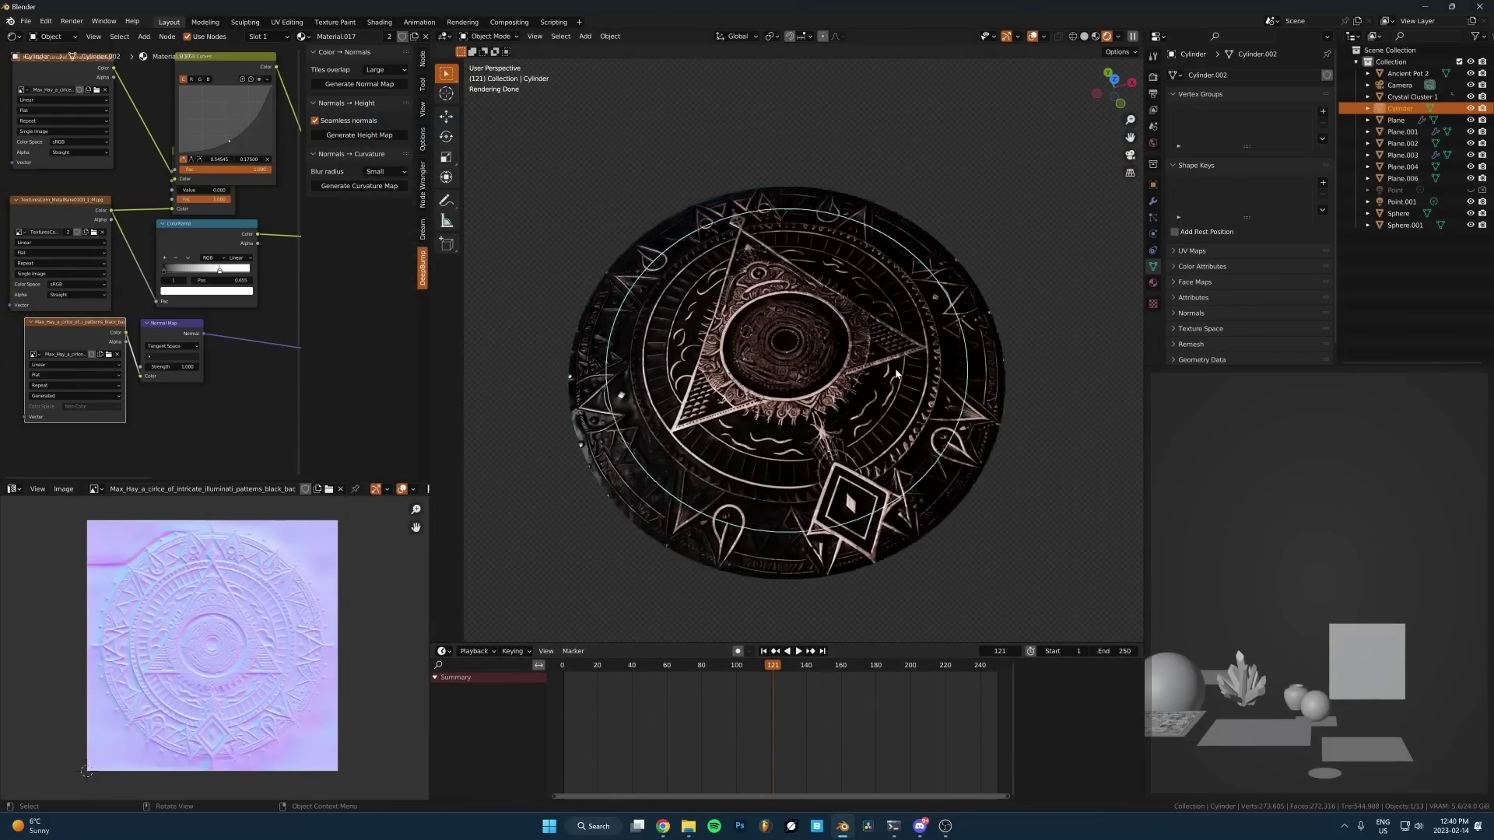
pyautogui.scroll(-2, 896, 350)
pyautogui.press('r')
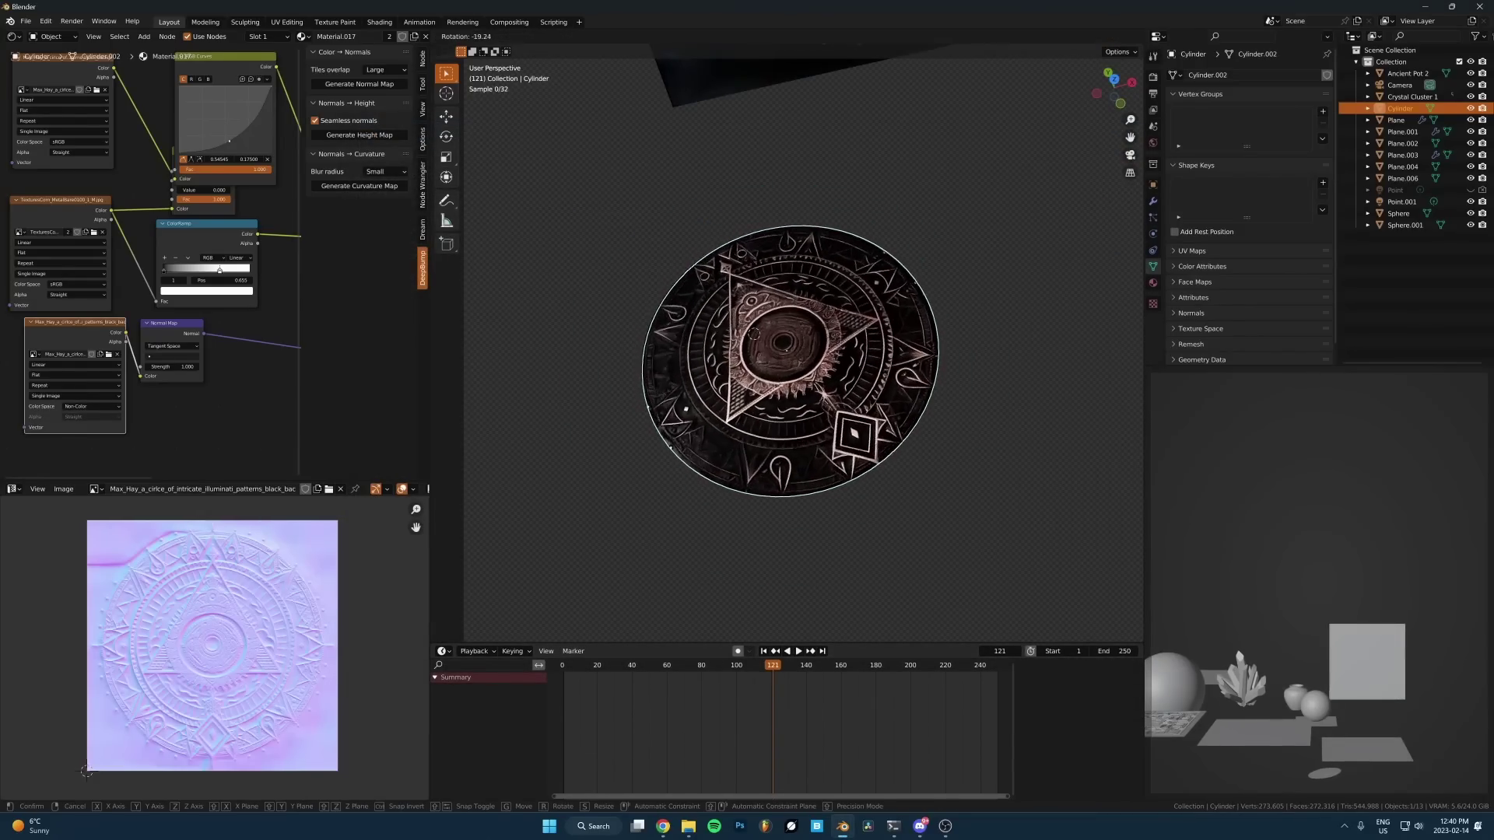
pyautogui.rightClick(805, 242)
# Step: Switch to Discord's midjourney channel
pyautogui.click(919, 826)
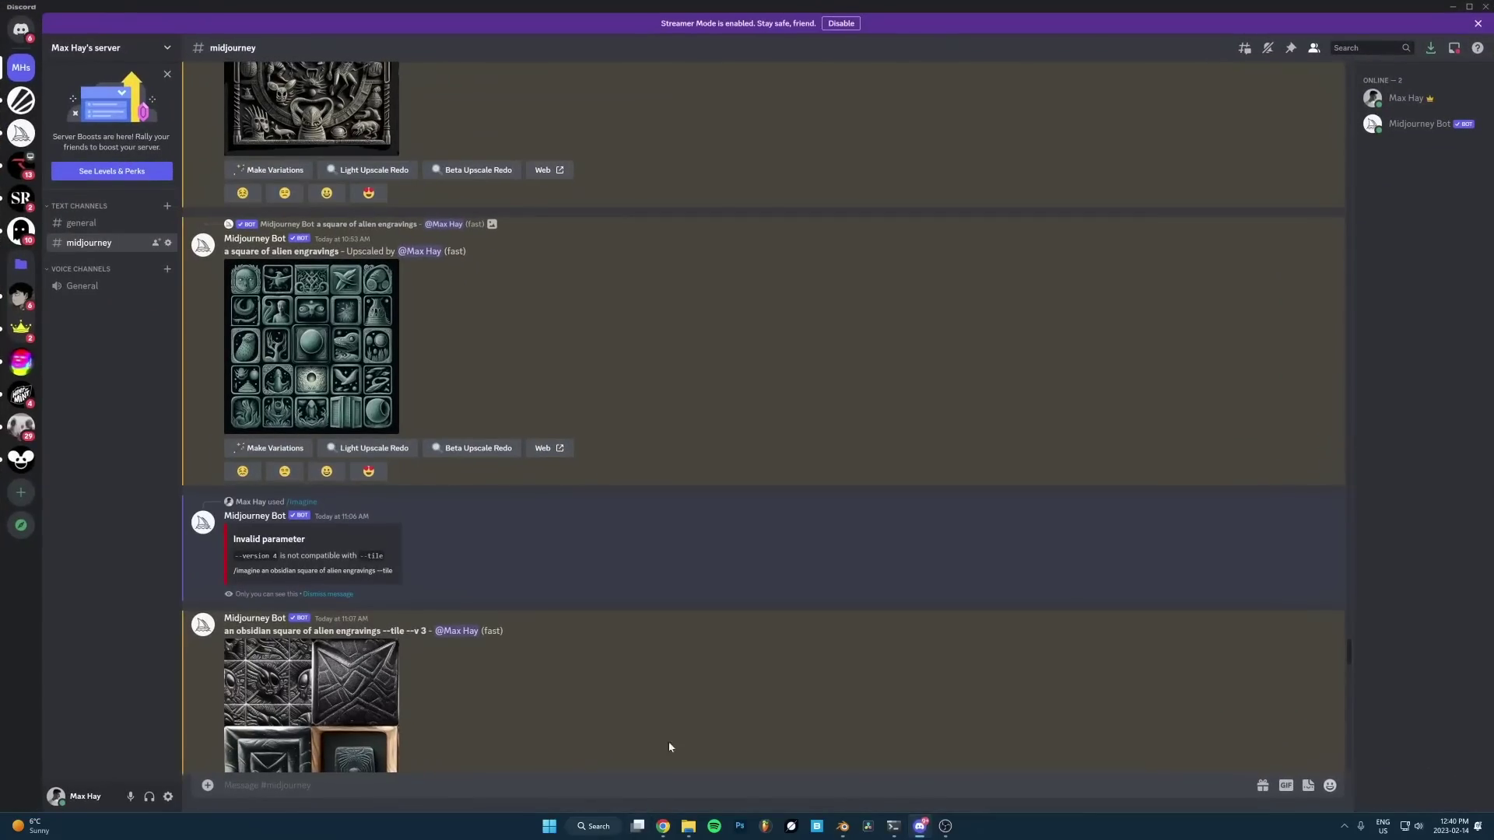
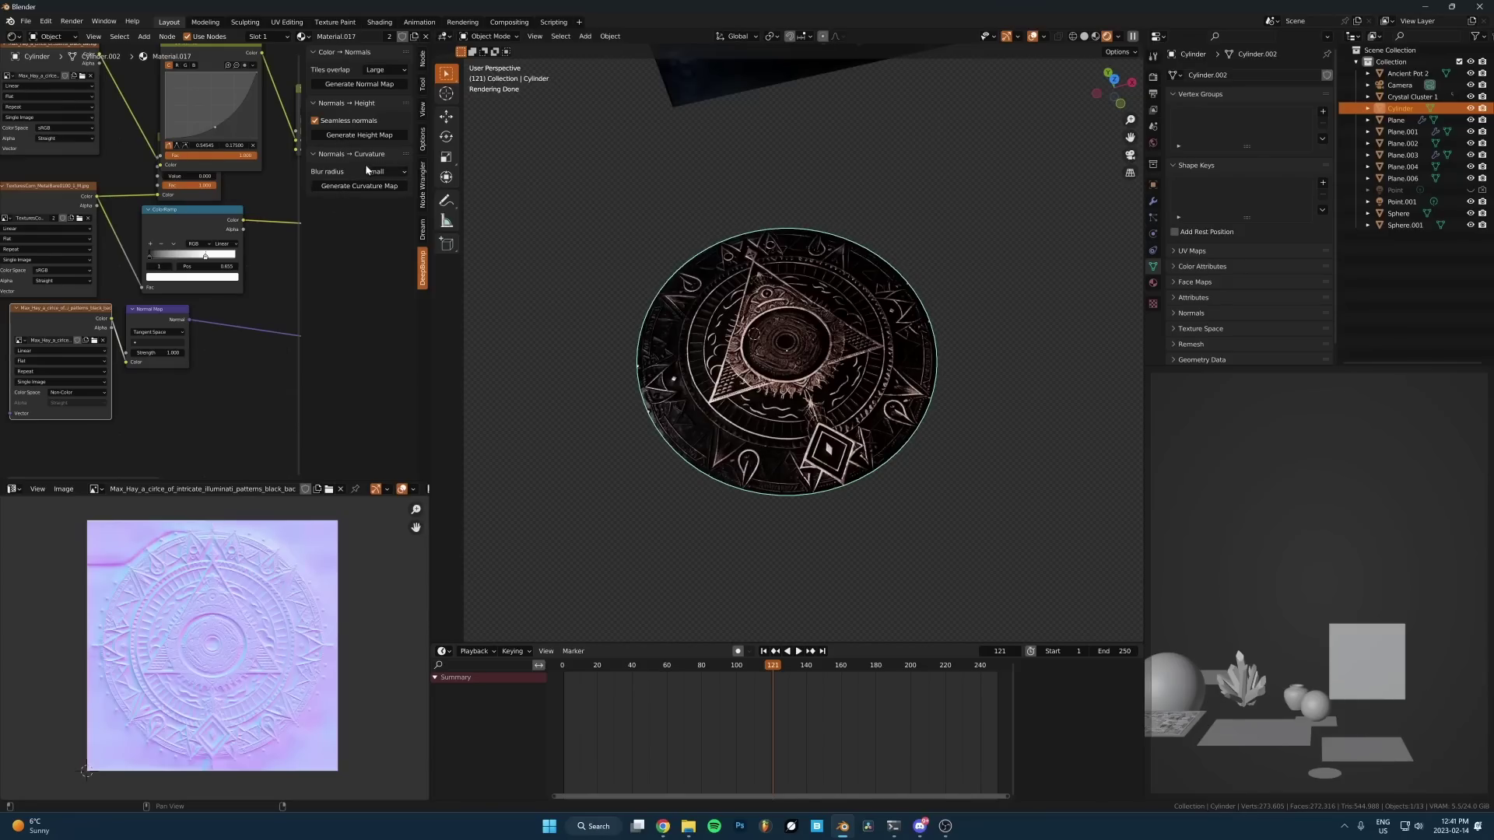
# Step: Generate a height map from the disc's normal map and inspect the new height texture
pyautogui.click(396, 134)
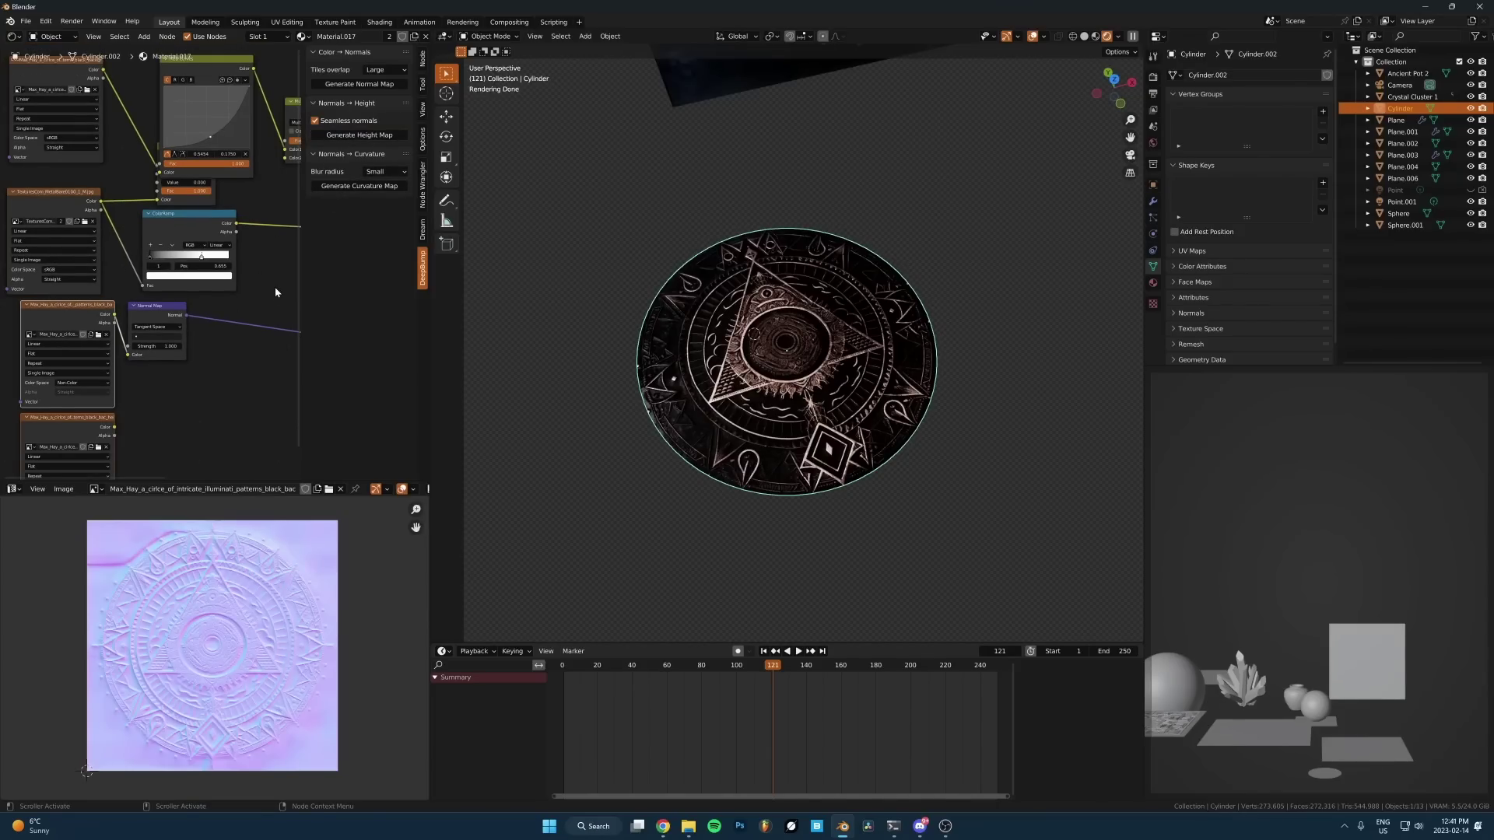
pyautogui.scroll(-2, 183, 410)
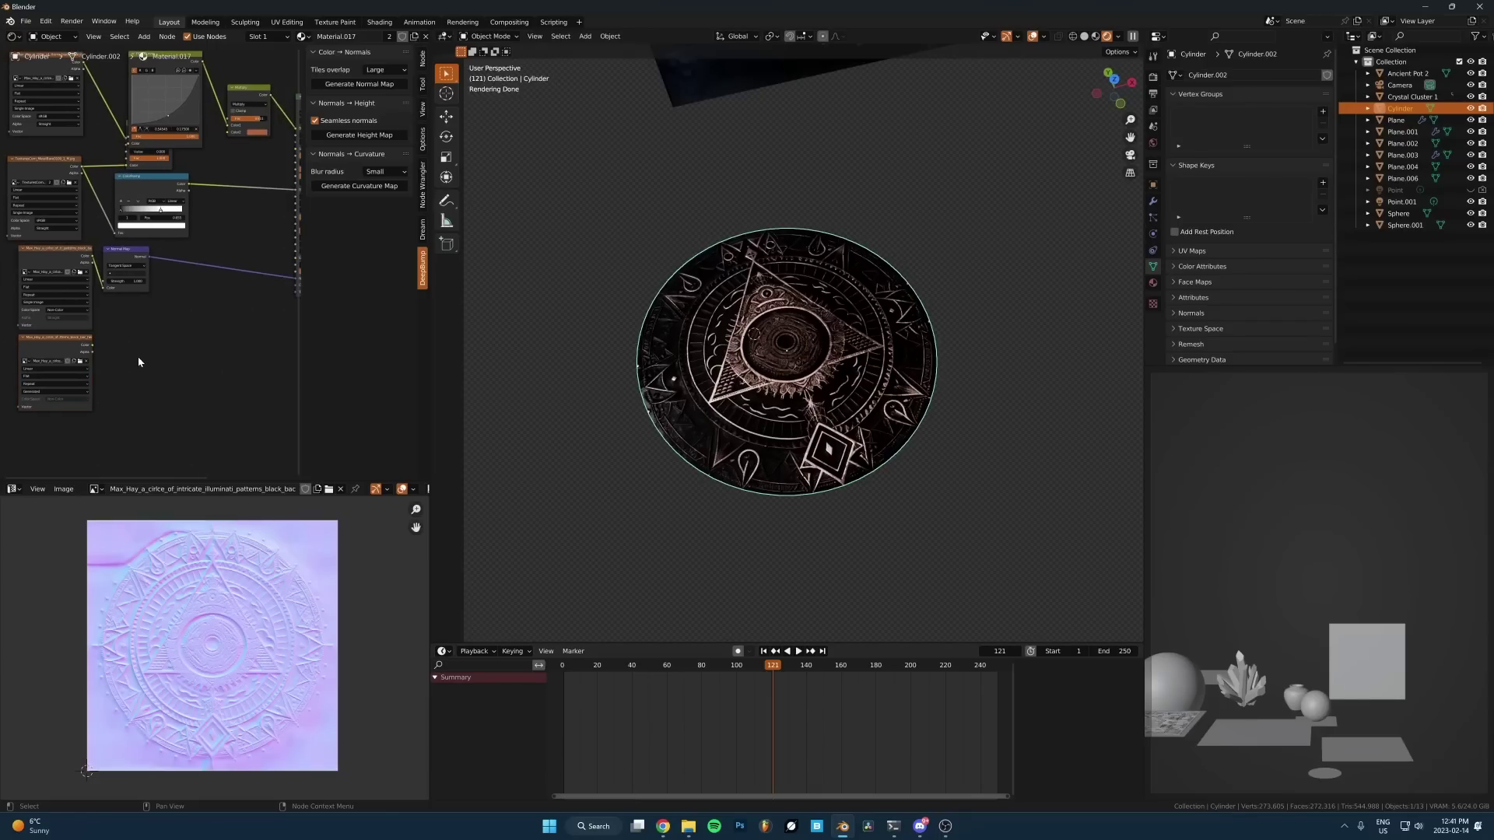
pyautogui.click(47, 340)
pyautogui.scroll(4, 235, 631)
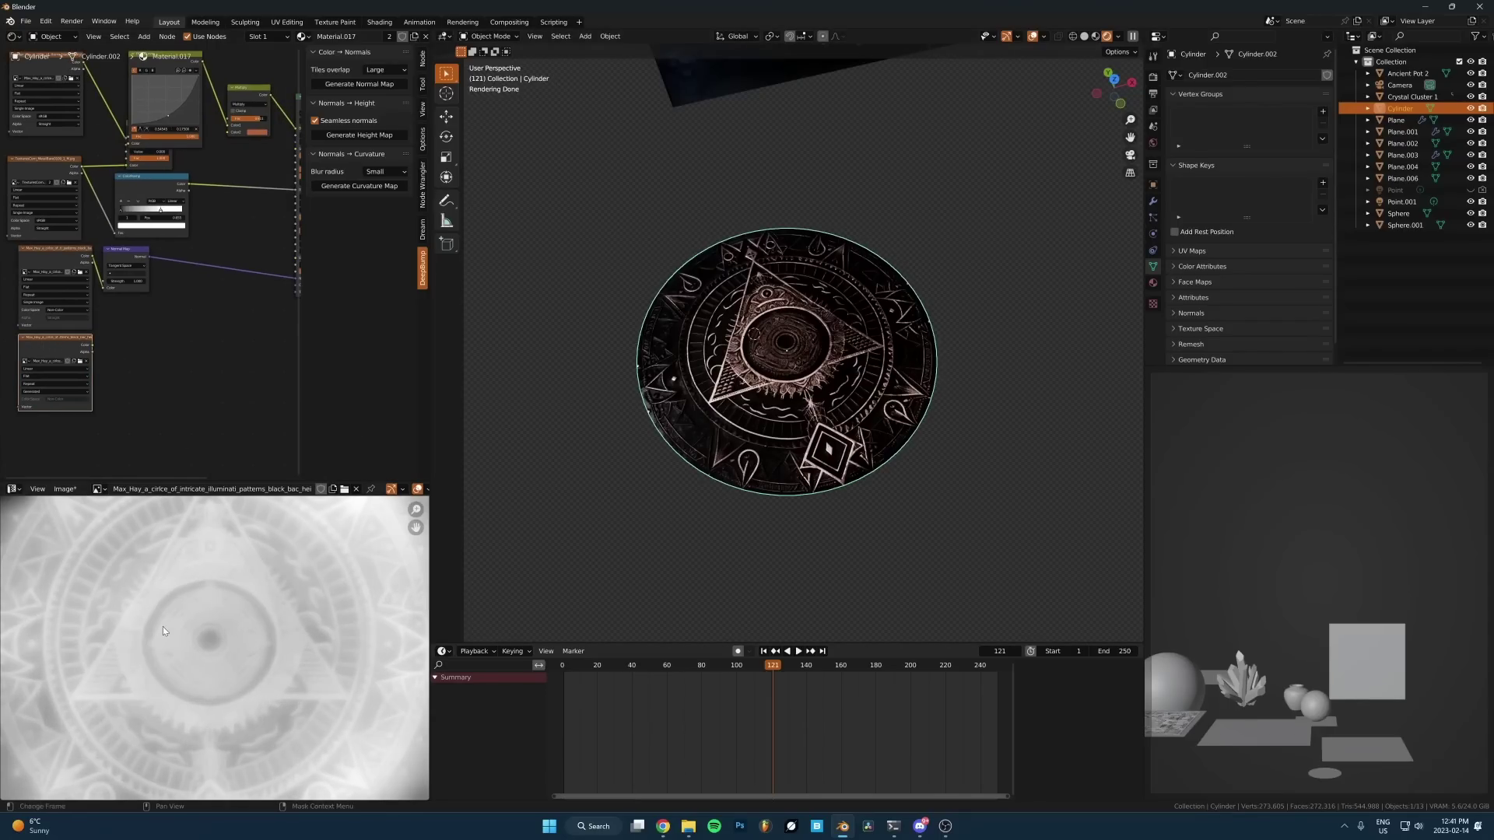
pyautogui.scroll(-3, 161, 627)
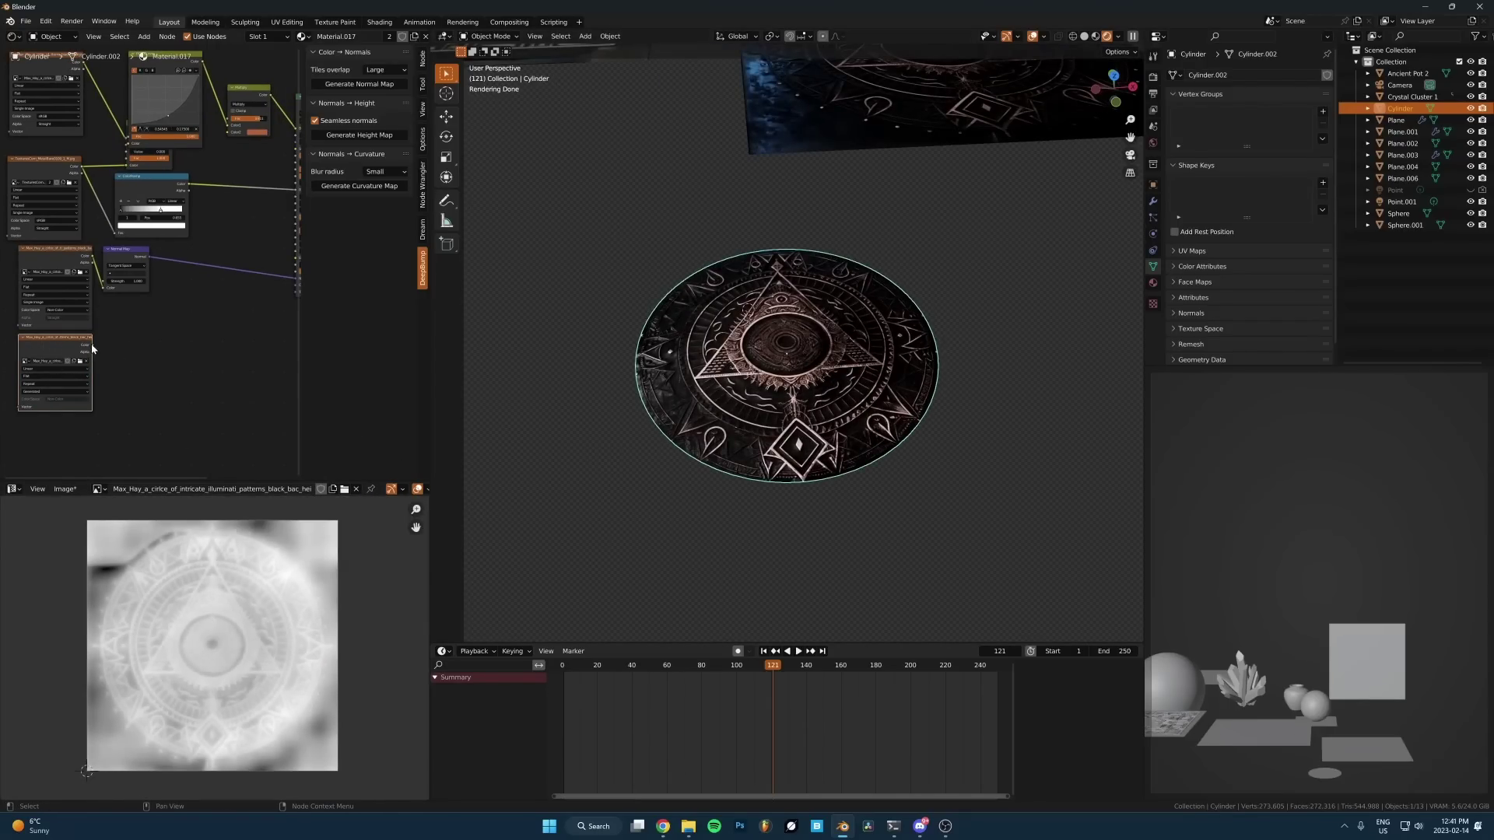
# Step: Add a Displacement node fed by the height texture's Color output through its Height input
pyautogui.moveTo(91, 345); pyautogui.dragTo(274, 342)
pyautogui.write('h')
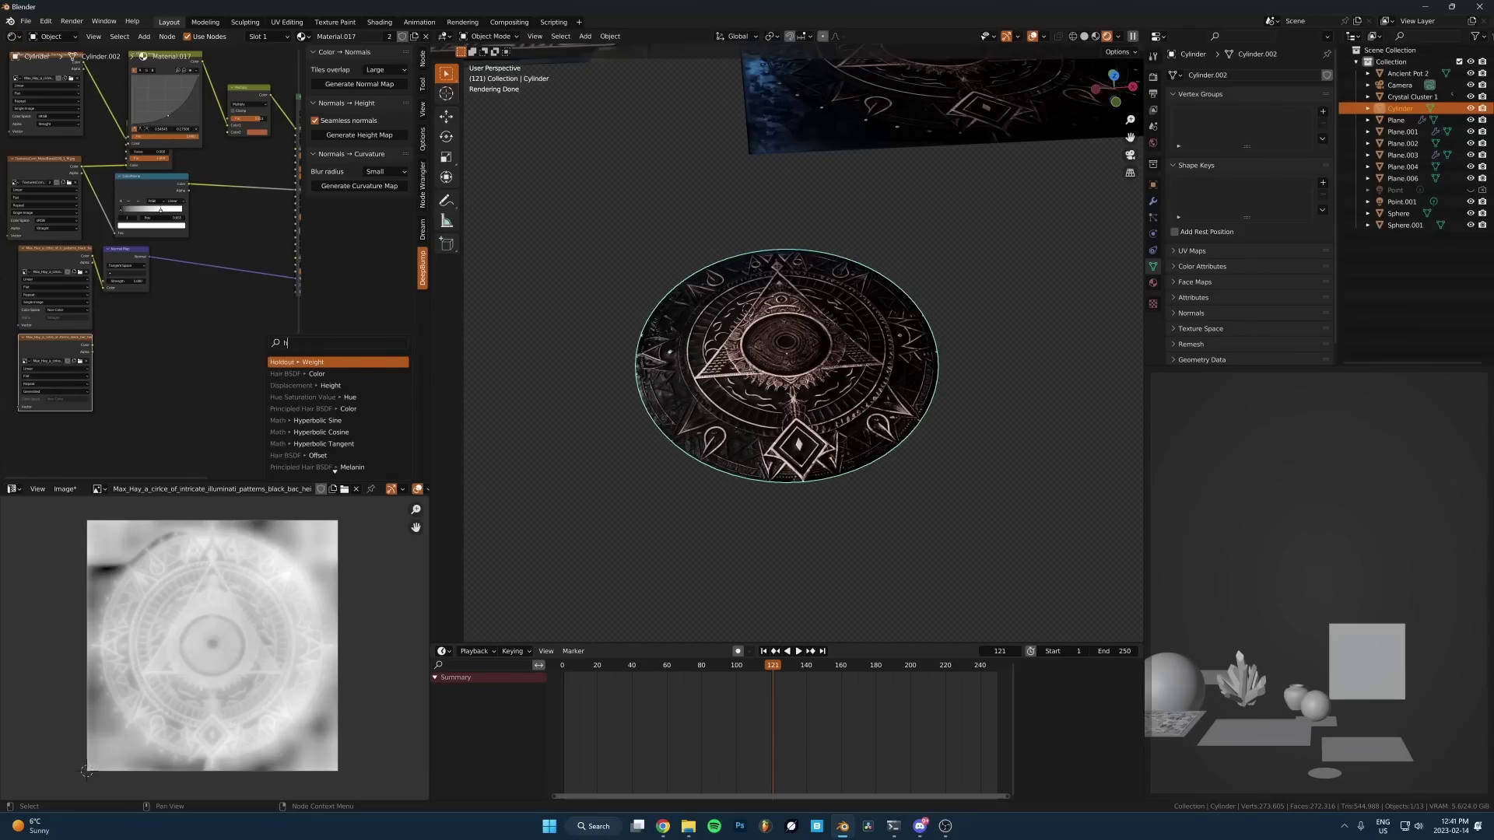
pyautogui.write('eight')
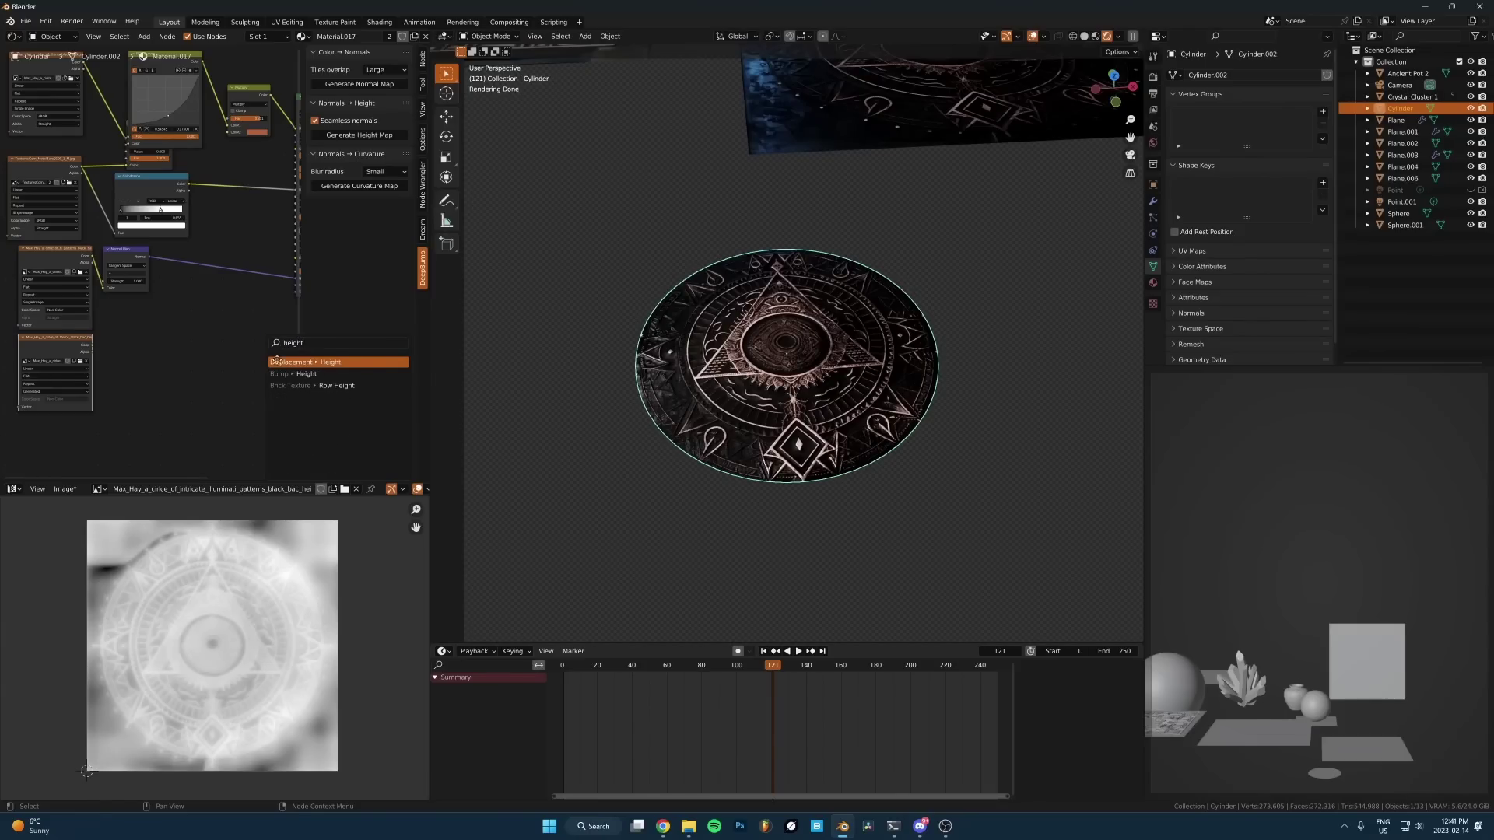
pyautogui.click(277, 361)
pyautogui.click(181, 354)
# Step: Connect the Displacement node to the Material Output's Displacement input and move the node below the Principled BSDF
pyautogui.moveTo(250, 356); pyautogui.dragTo(107, 356, button='middle')
pyautogui.scroll(-4, 107, 356)
pyautogui.keyDown('alt'); pyautogui.moveTo(90, 345); pyautogui.dragTo(230, 218, button='right'); pyautogui.keyUp('alt')
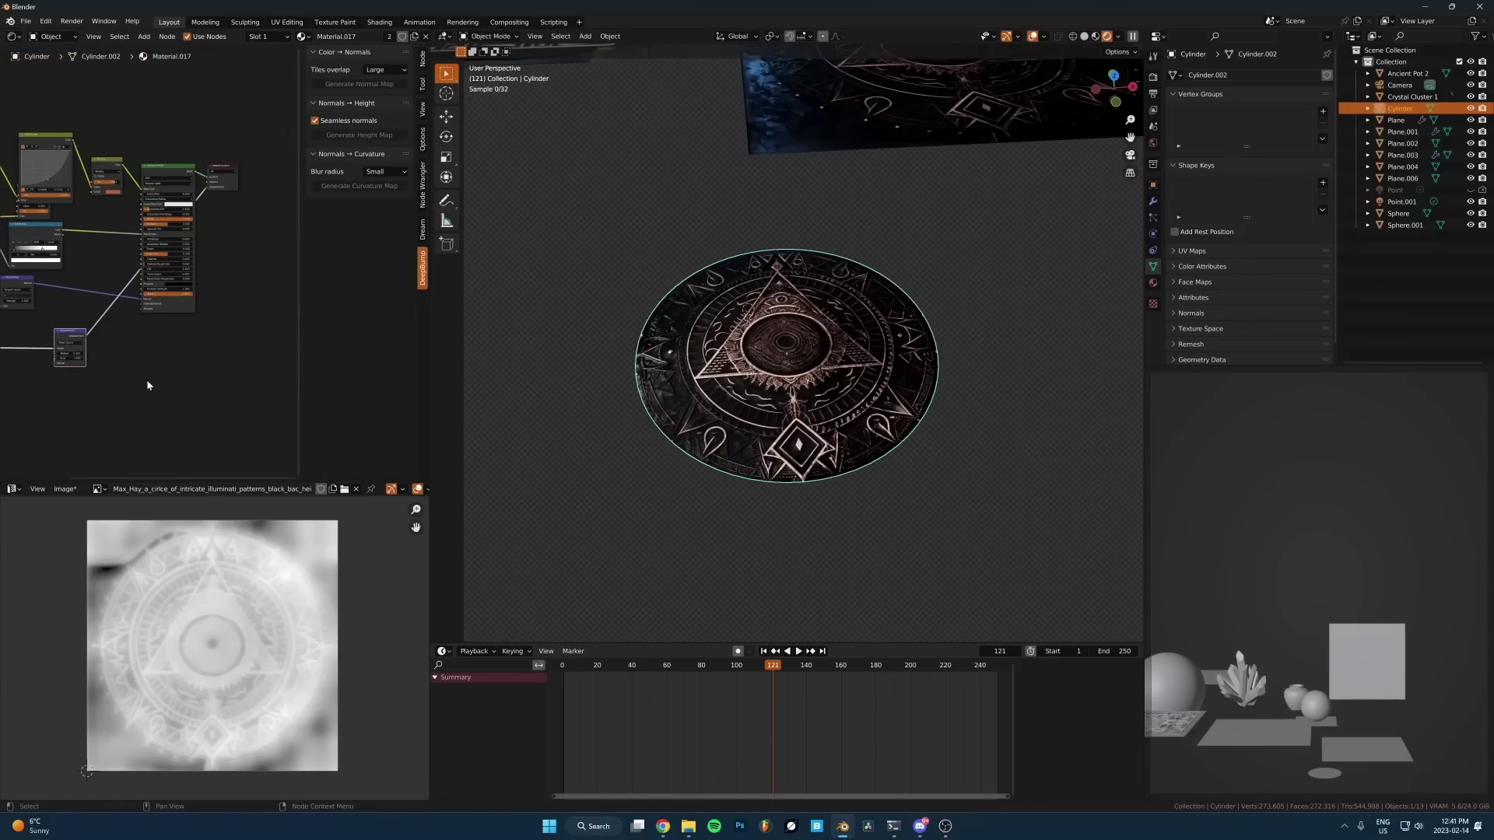
pyautogui.press('g')
pyautogui.click(250, 330)
pyautogui.scroll(6, 233, 354)
pyautogui.moveTo(243, 395); pyautogui.dragTo(203, 379, button='middle')
pyautogui.scroll(4, 795, 399)
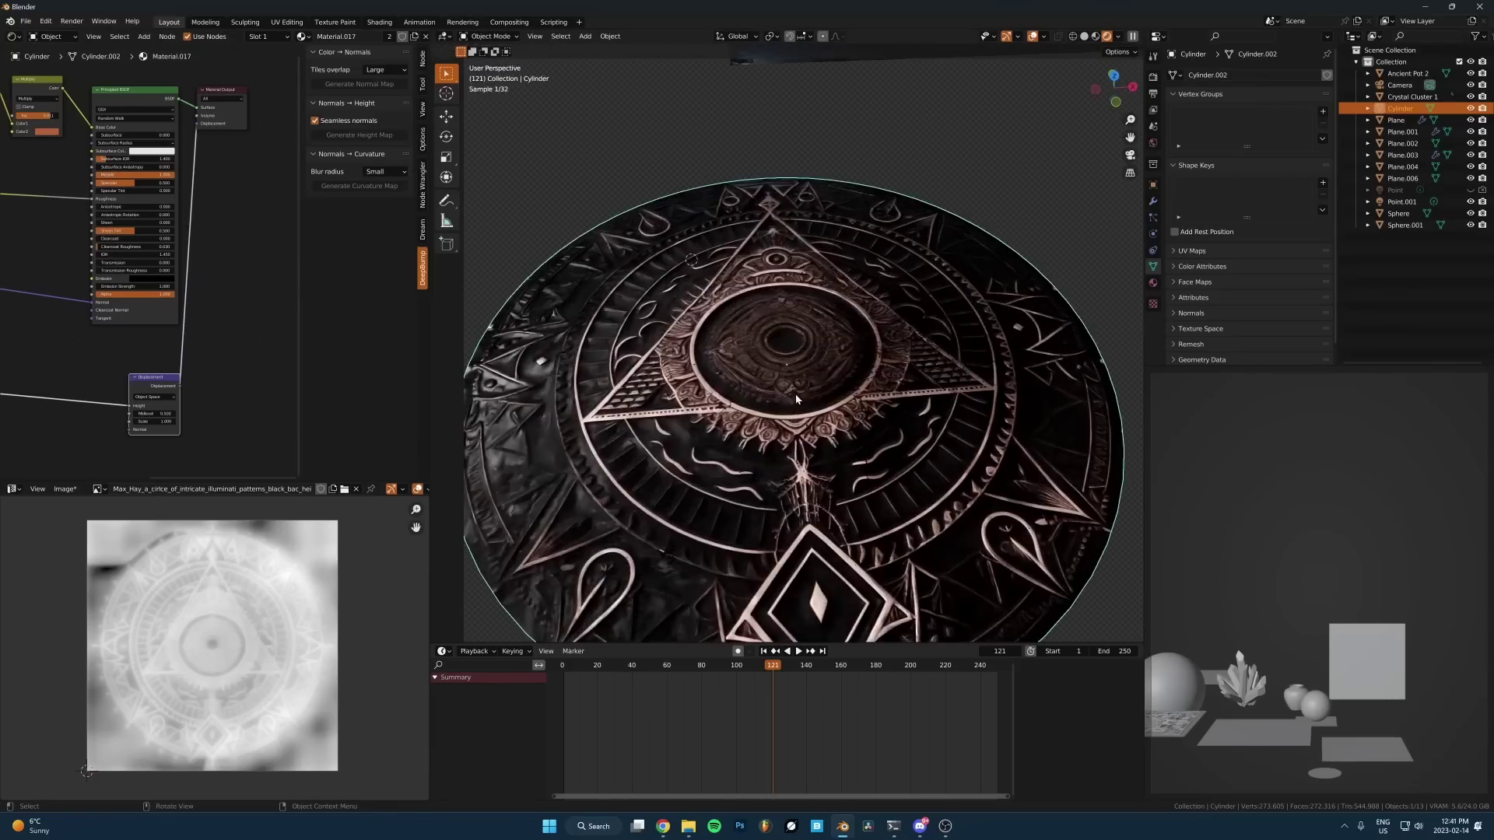
pyautogui.scroll(-3, 774, 341)
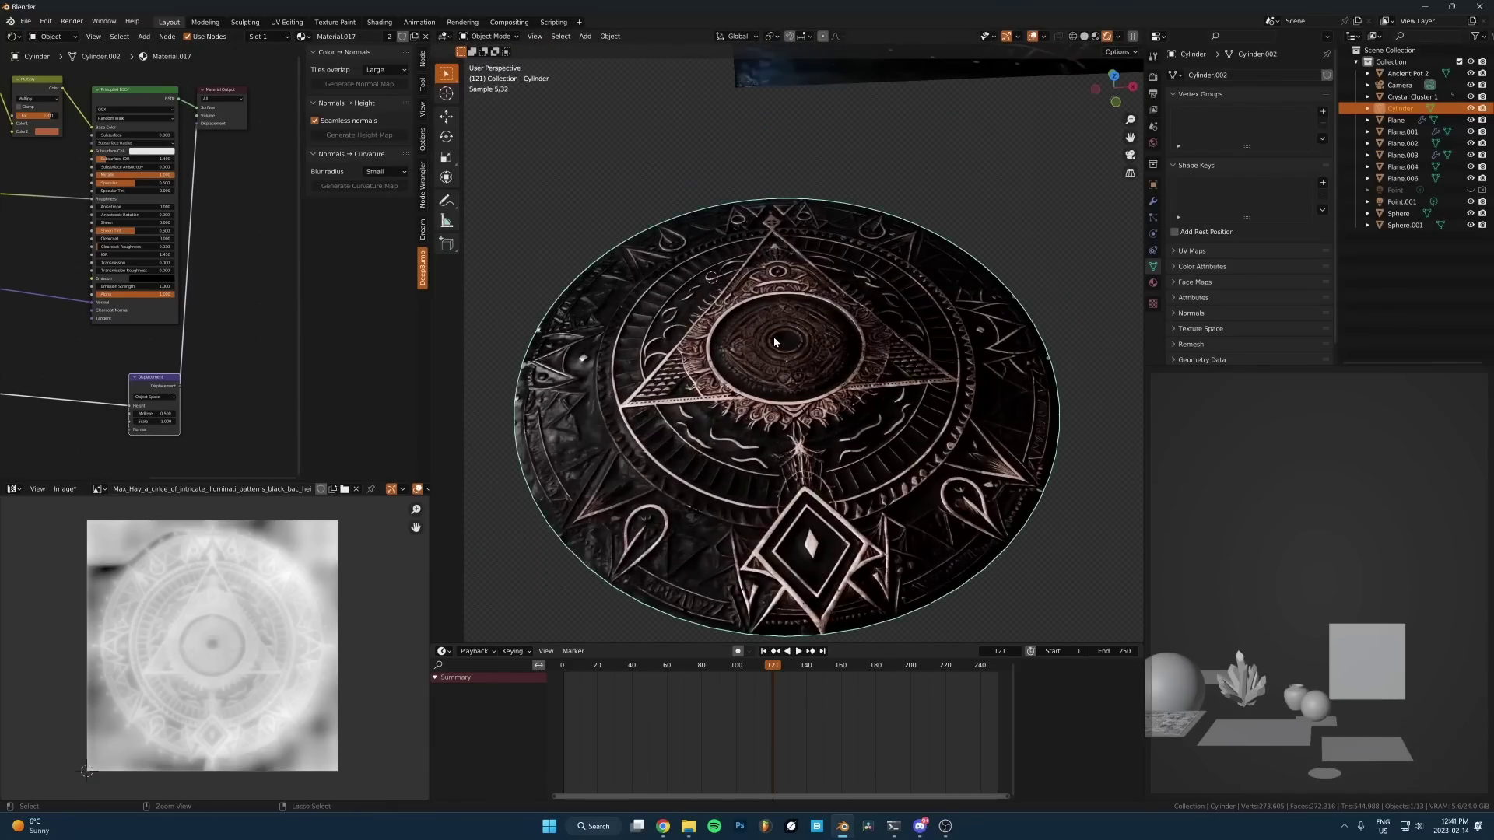
# Step: Give the disc a level 1 Simple Subdivision modifier with Adaptive Subdivision enabled, and check the Cycles feature set
pyautogui.hotkey('ctrl', '1')
pyautogui.click(1153, 201)
pyautogui.click(1288, 111)
pyautogui.click(1274, 126)
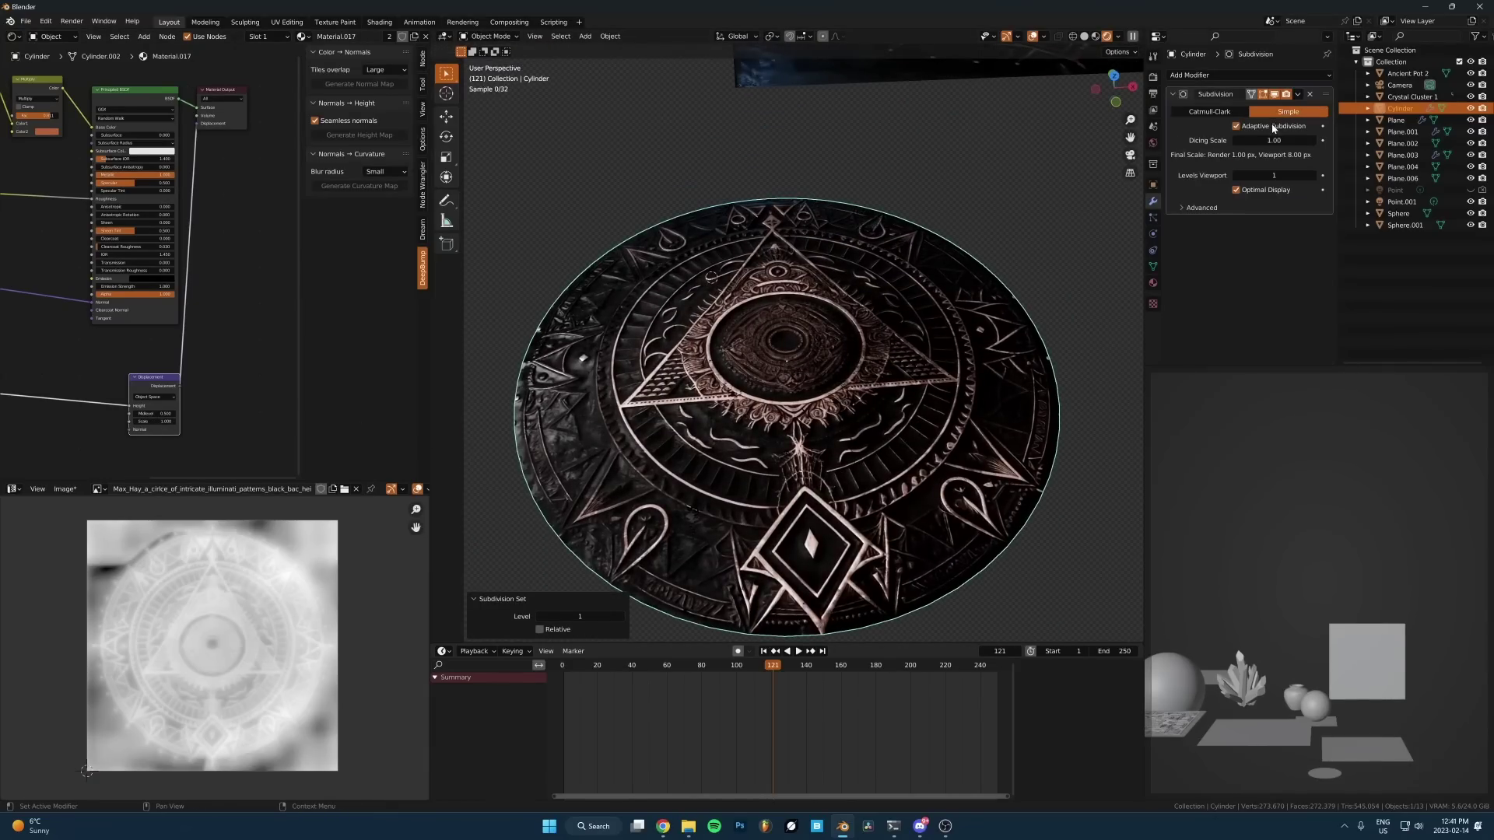
pyautogui.click(1153, 77)
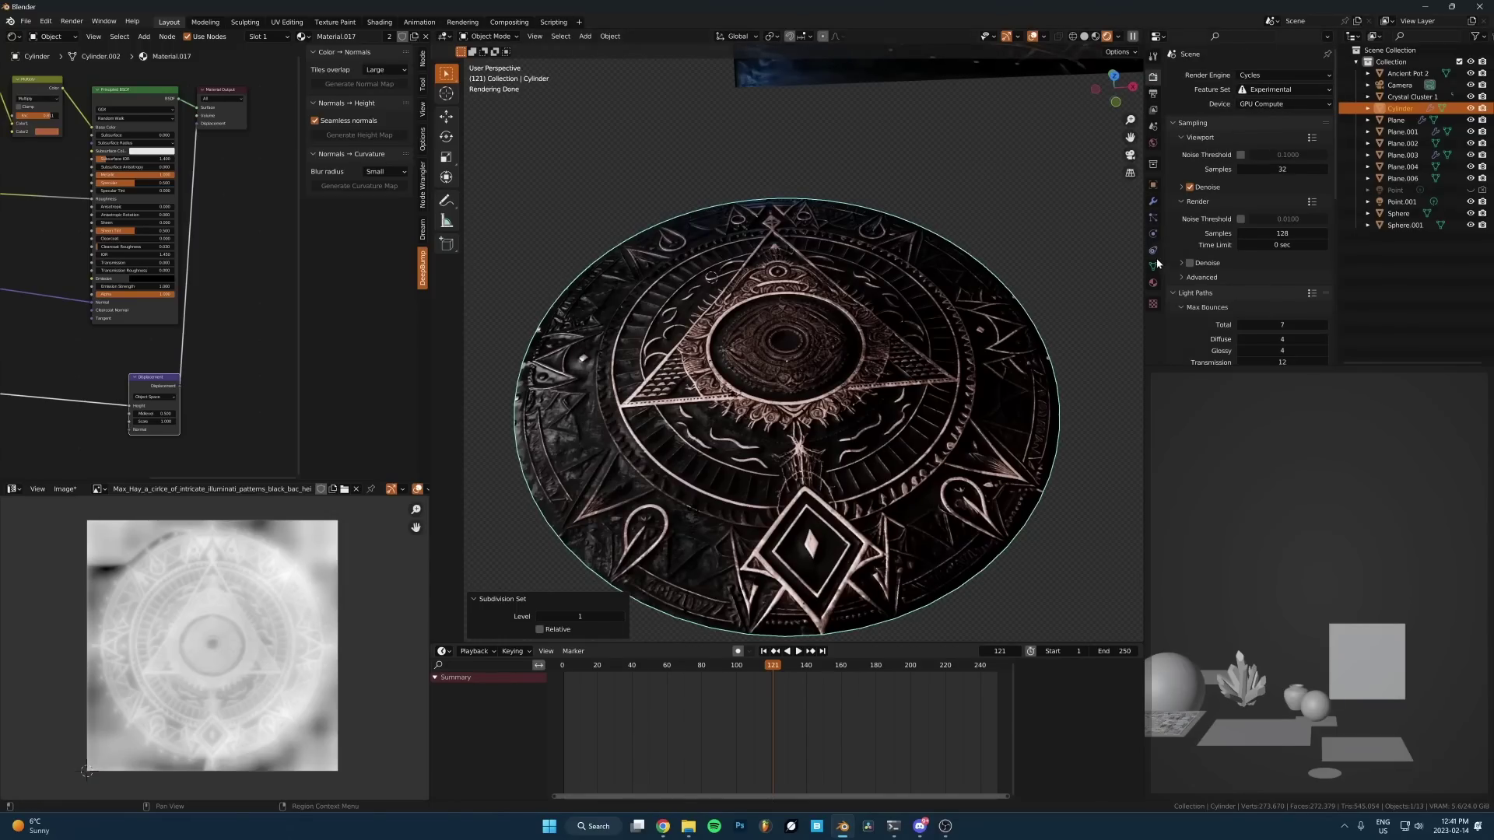
# Step: Set the disc material's surface displacement method to Displacement and Bump, and apply the disc's scale
pyautogui.click(1153, 282)
pyautogui.scroll(-5, 1193, 296)
pyautogui.scroll(-5, 1193, 296)
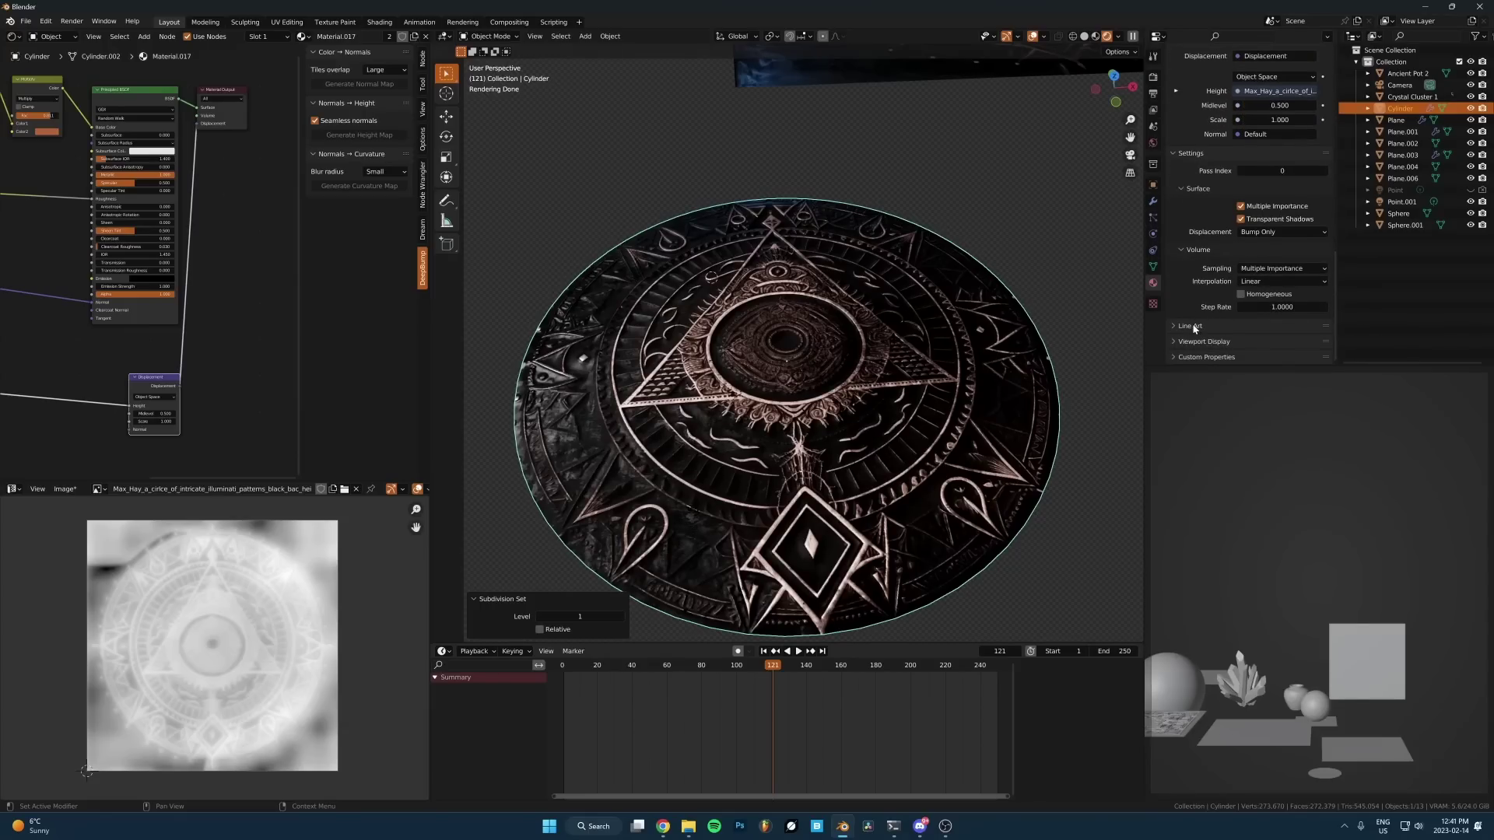
pyautogui.click(1264, 234)
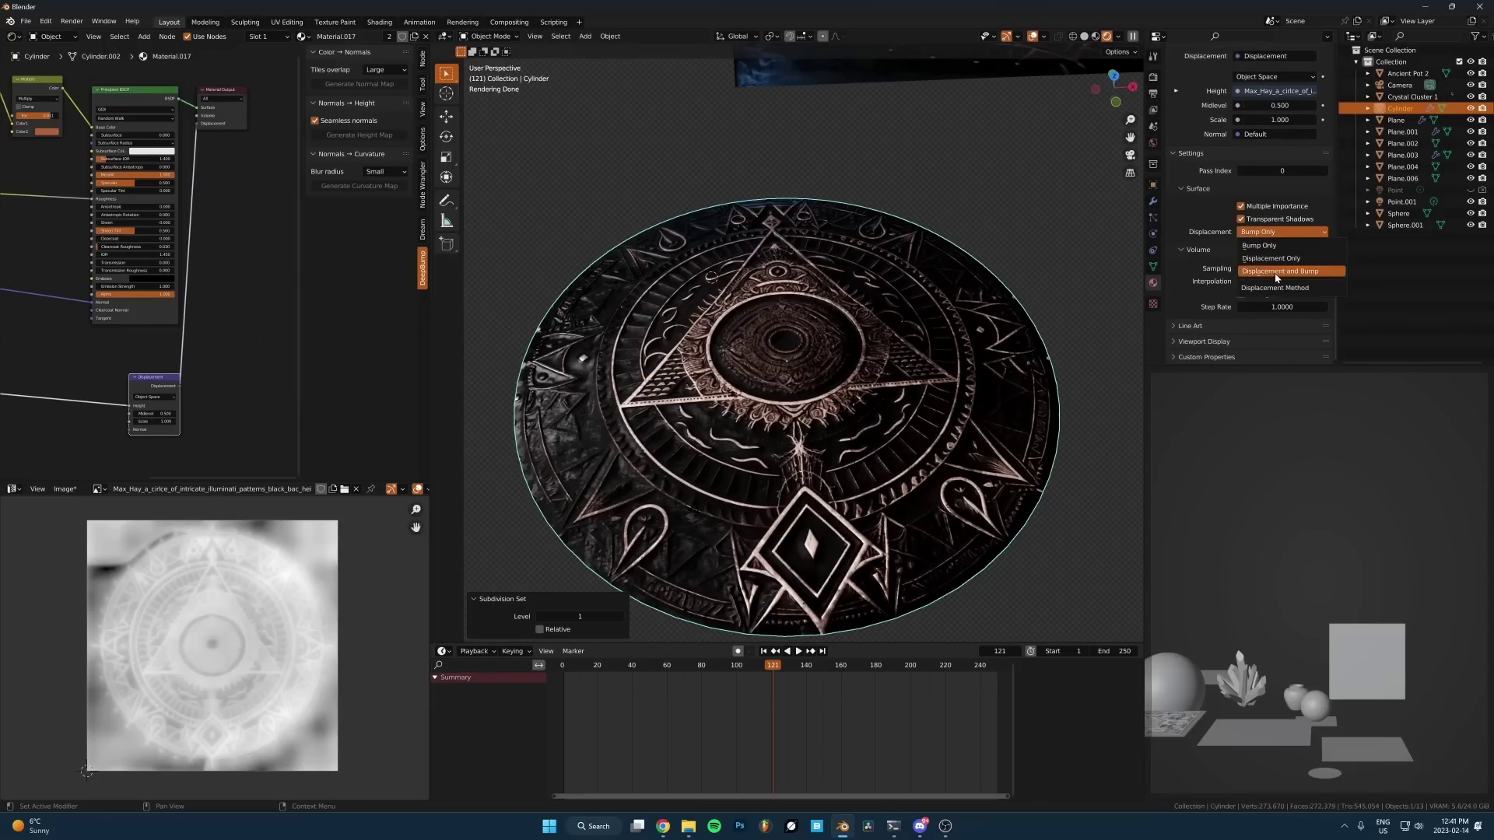
pyautogui.click(1277, 274)
pyautogui.hotkey('ctrl', 'a')
pyautogui.press('s')
# Step: Set the Displacement node's scale to 0.01 and view the disc's relief from a low angle
pyautogui.scroll(4, 208, 432)
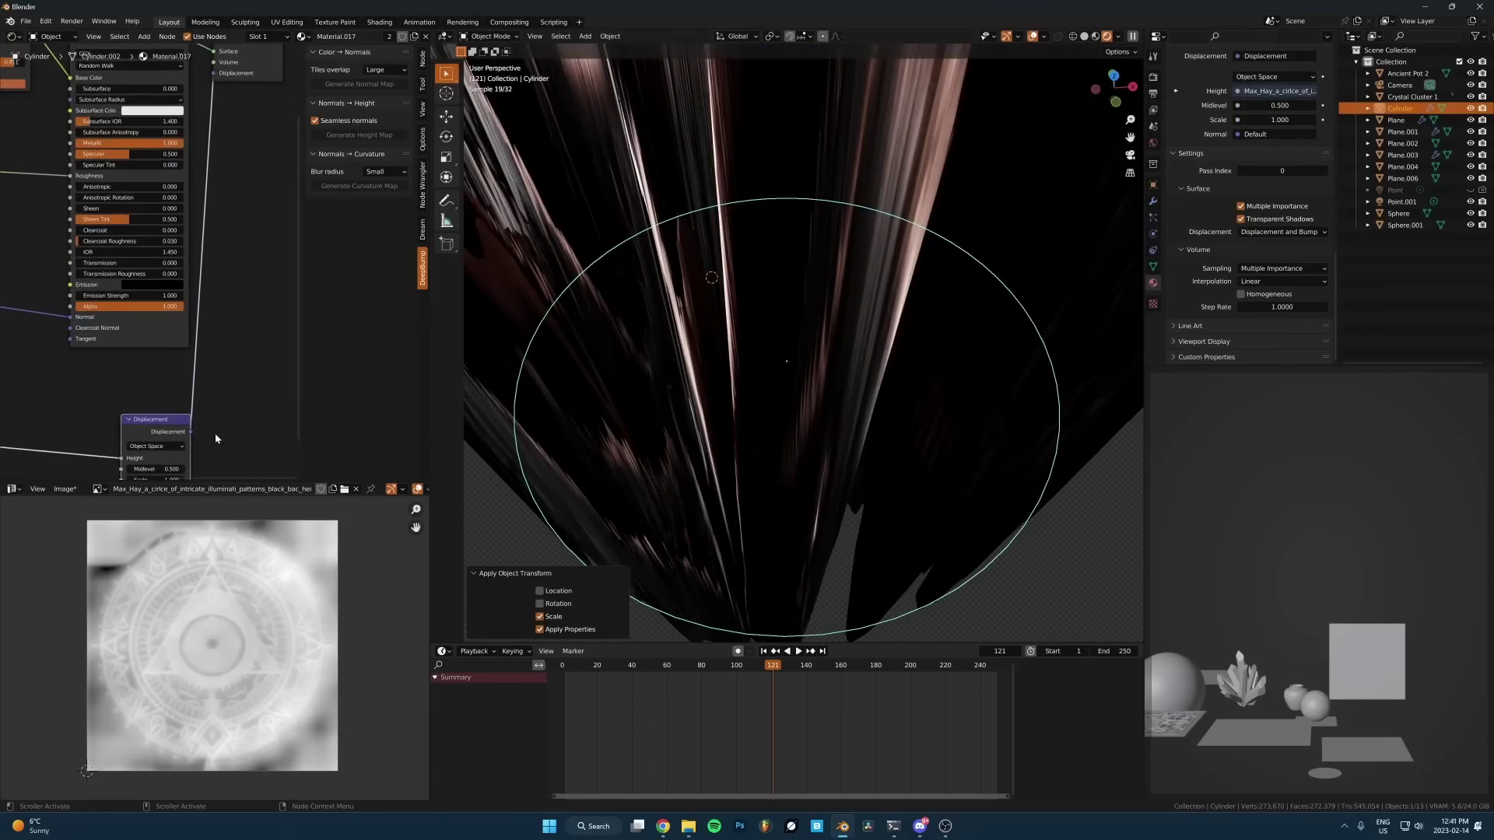
pyautogui.moveTo(217, 437); pyautogui.dragTo(250, 318, button='middle')
pyautogui.moveTo(205, 362); pyautogui.dragTo(128, 362)
pyautogui.moveTo(747, 390); pyautogui.dragTo(600, 320, button='middle')
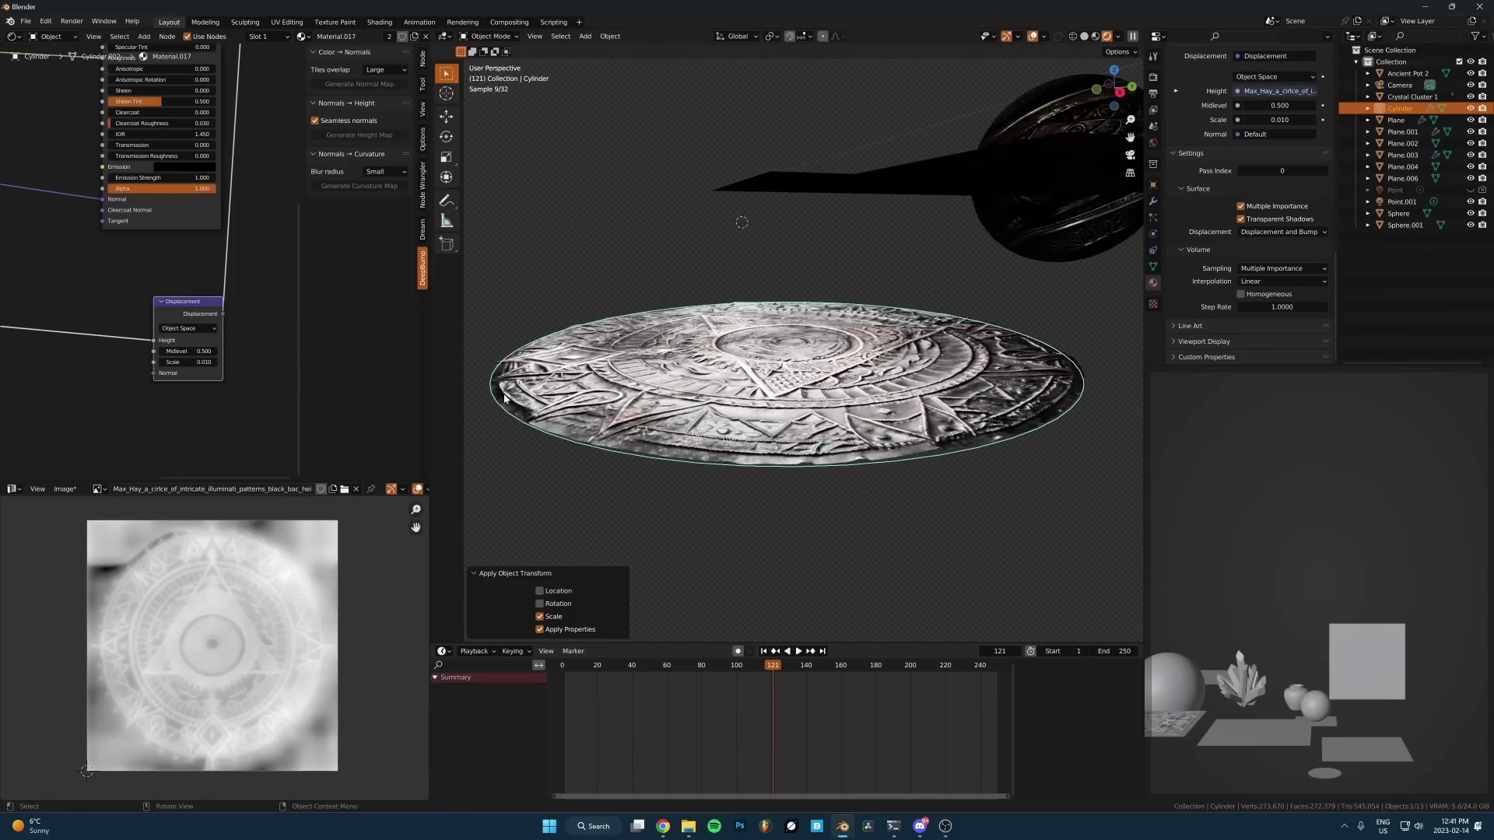
pyautogui.scroll(3, 253, 362)
# Step: Set the Displacement node's scale to 0.02 and inspect the displaced relief up close and from above
pyautogui.doubleClick(205, 389)
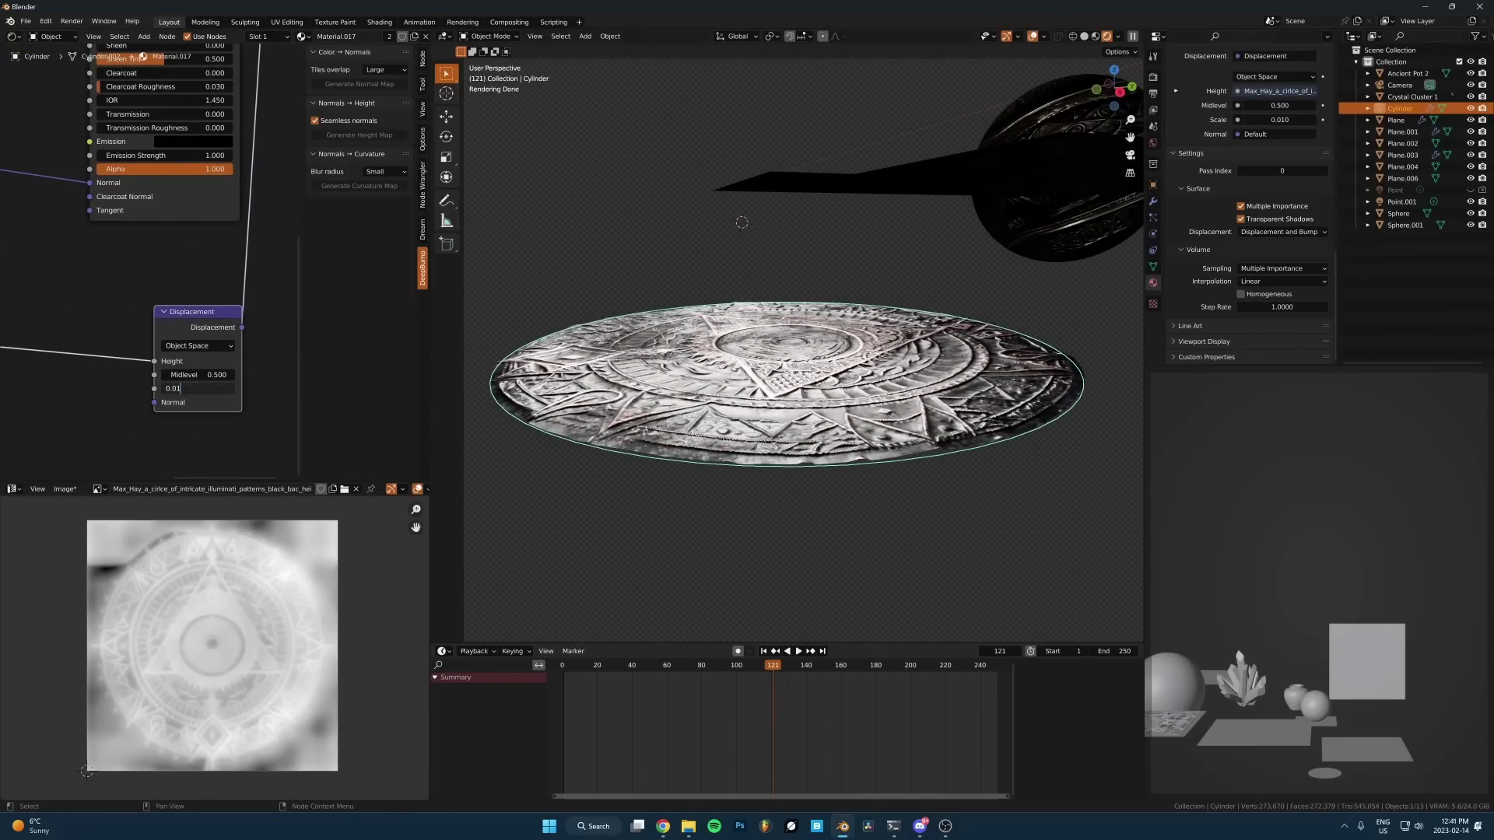
pyautogui.press('BackSpace')
pyautogui.write('2')
pyautogui.press('Return')
pyautogui.click(632, 284)
pyautogui.scroll(3, 707, 320)
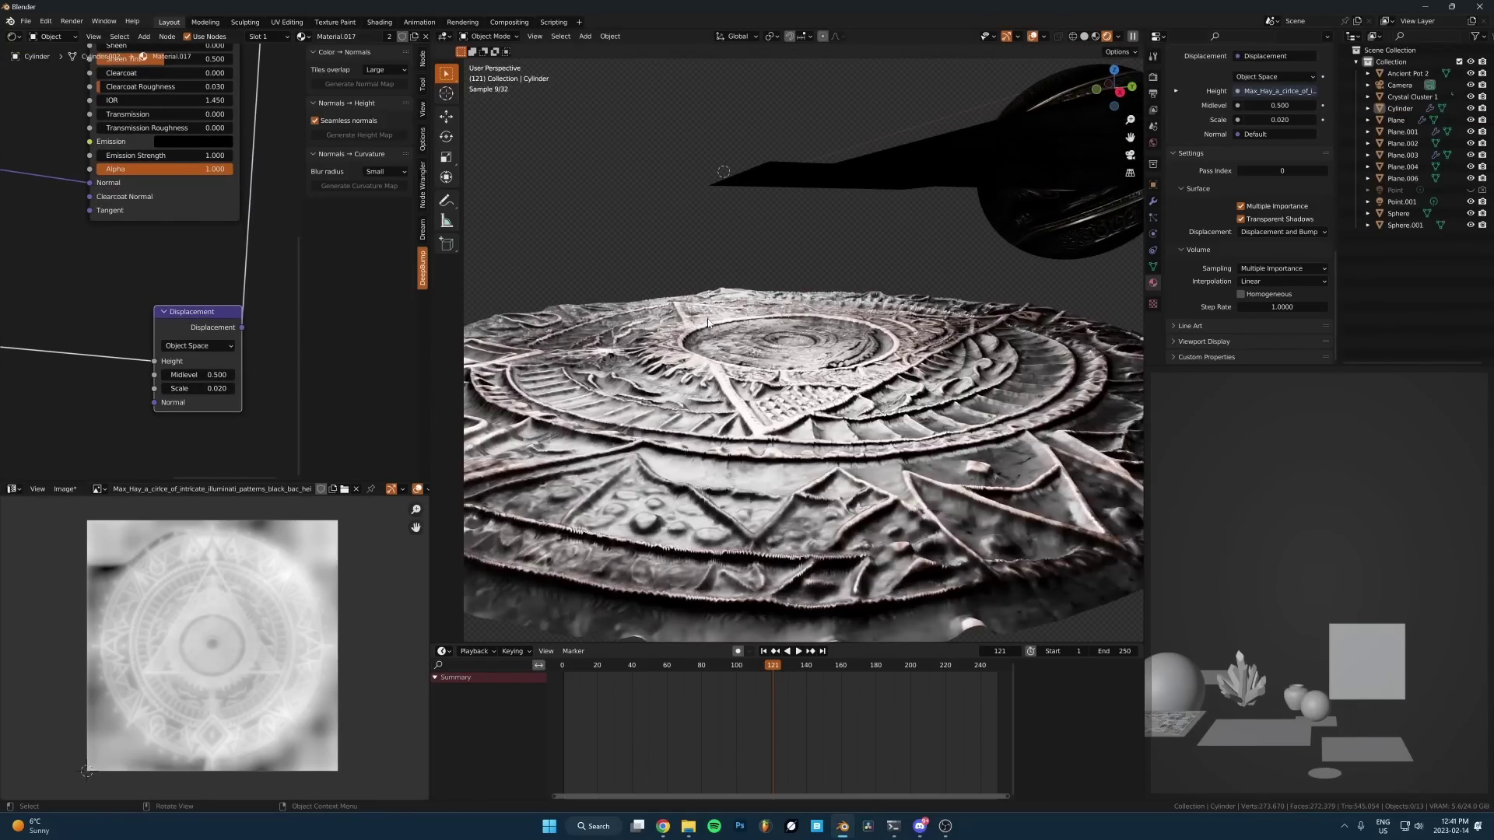
pyautogui.moveTo(708, 322); pyautogui.dragTo(763, 368, button='middle')
pyautogui.scroll(-5, 105, 389)
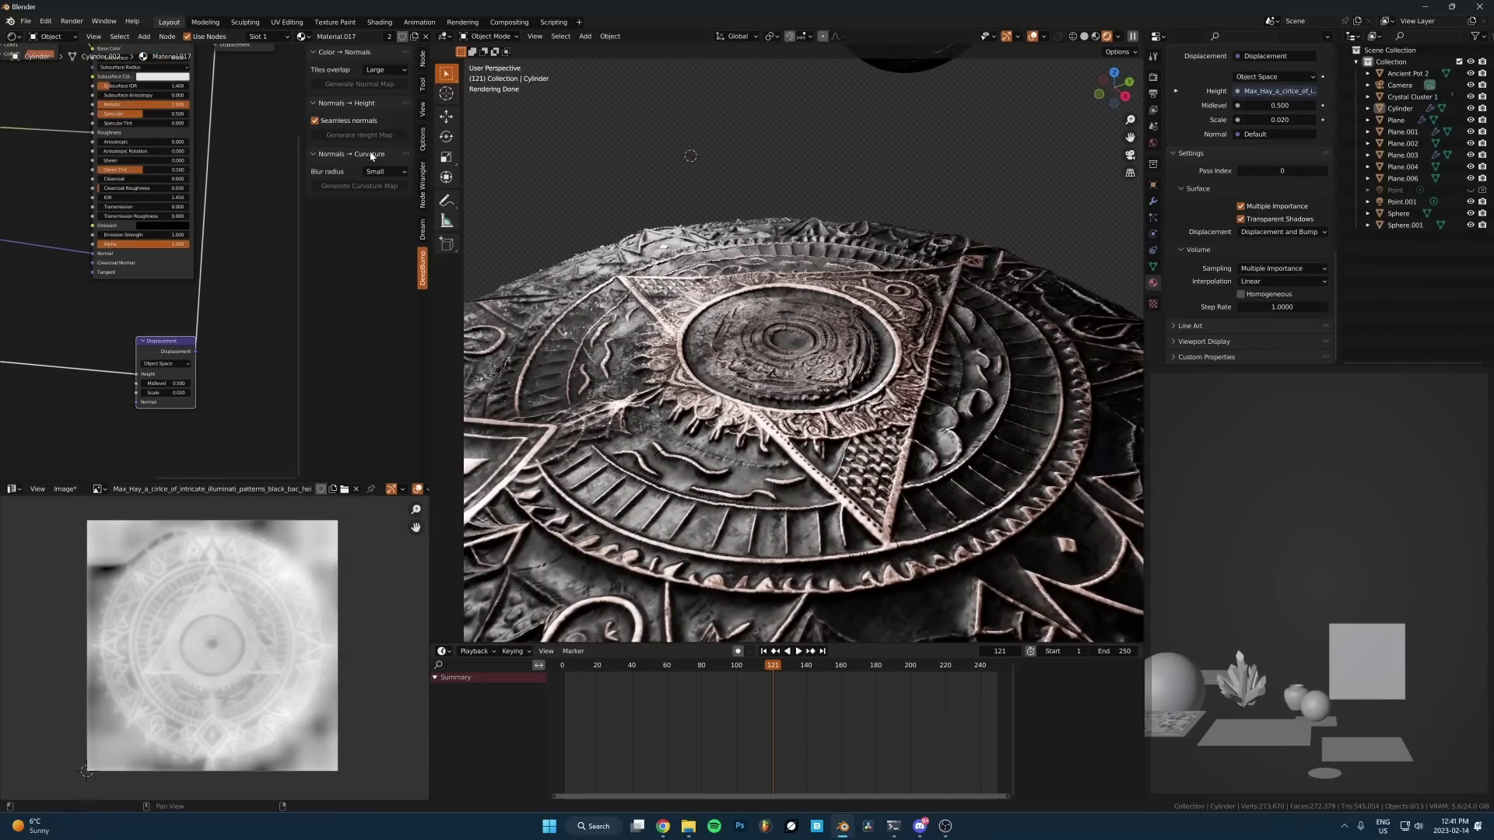
pyautogui.scroll(-4, 810, 332)
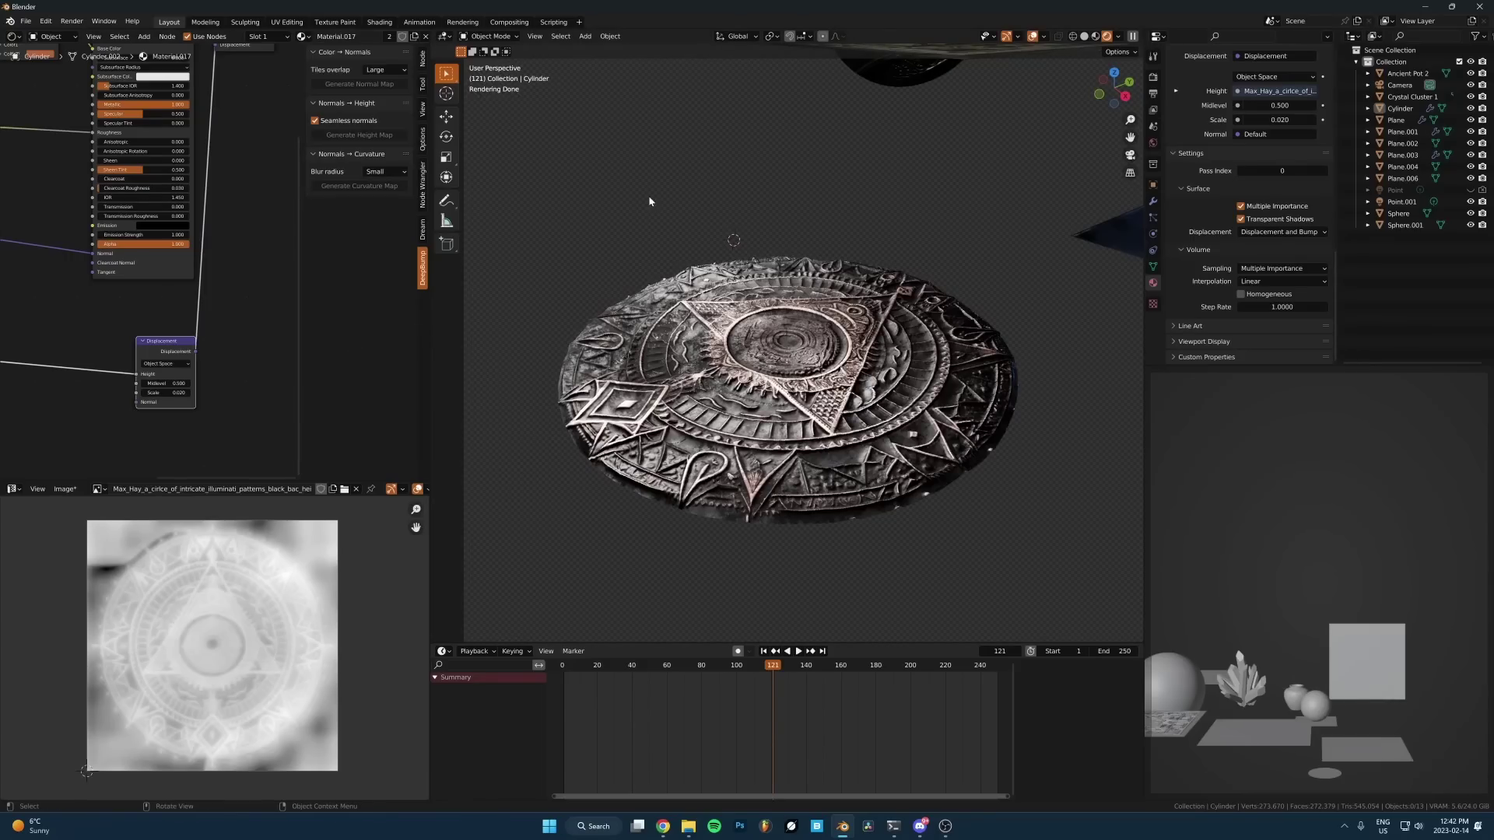
pyautogui.moveTo(650, 200); pyautogui.dragTo(685, 273, button='middle')
pyautogui.click(760, 352)
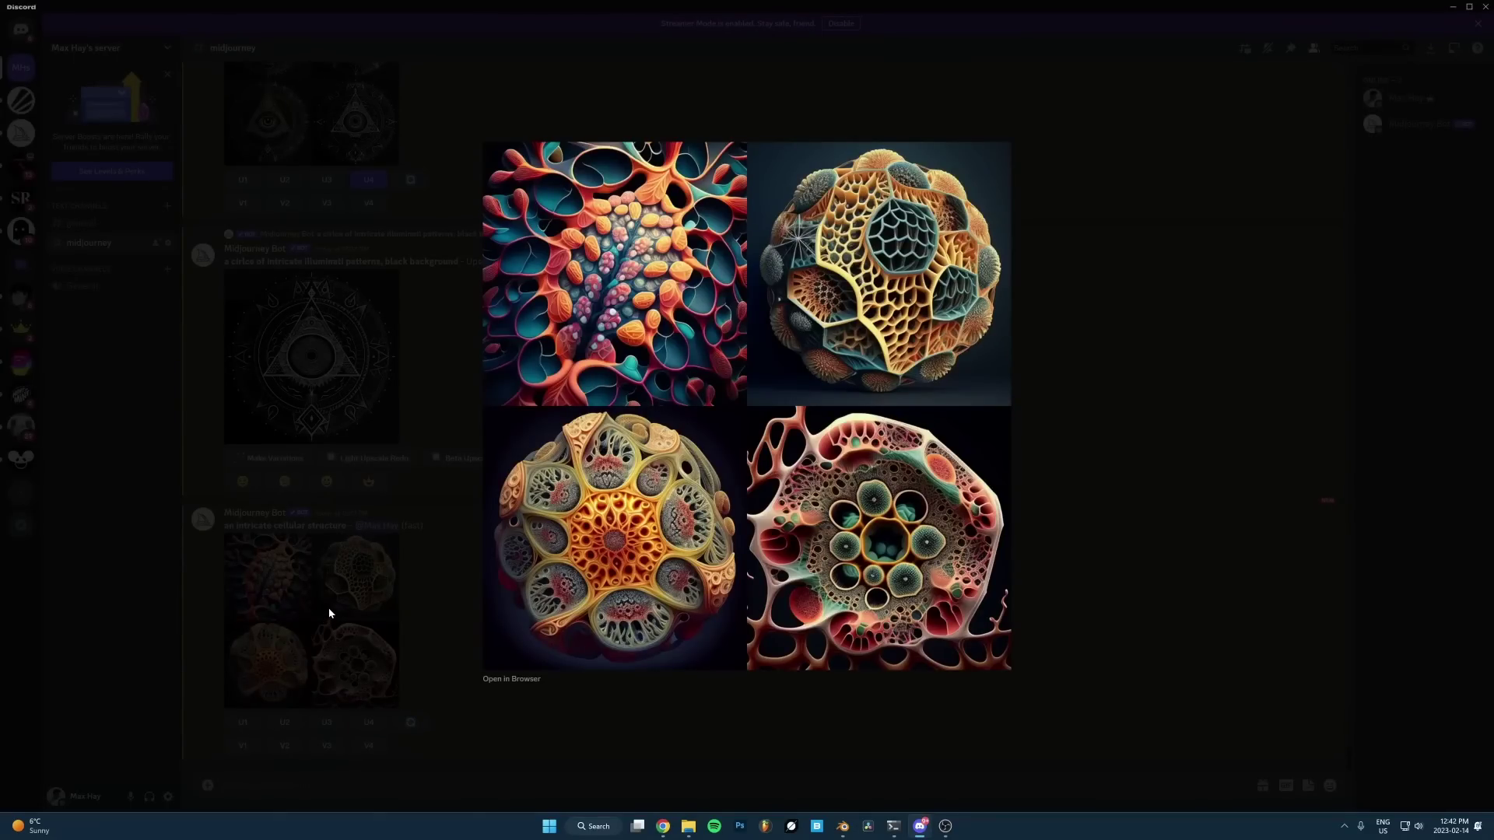
# Step: Upscale the third image of the "an intricate cellular structure" grid in Discord's midjourney channel, and view the full grid
pyautogui.click(337, 600)
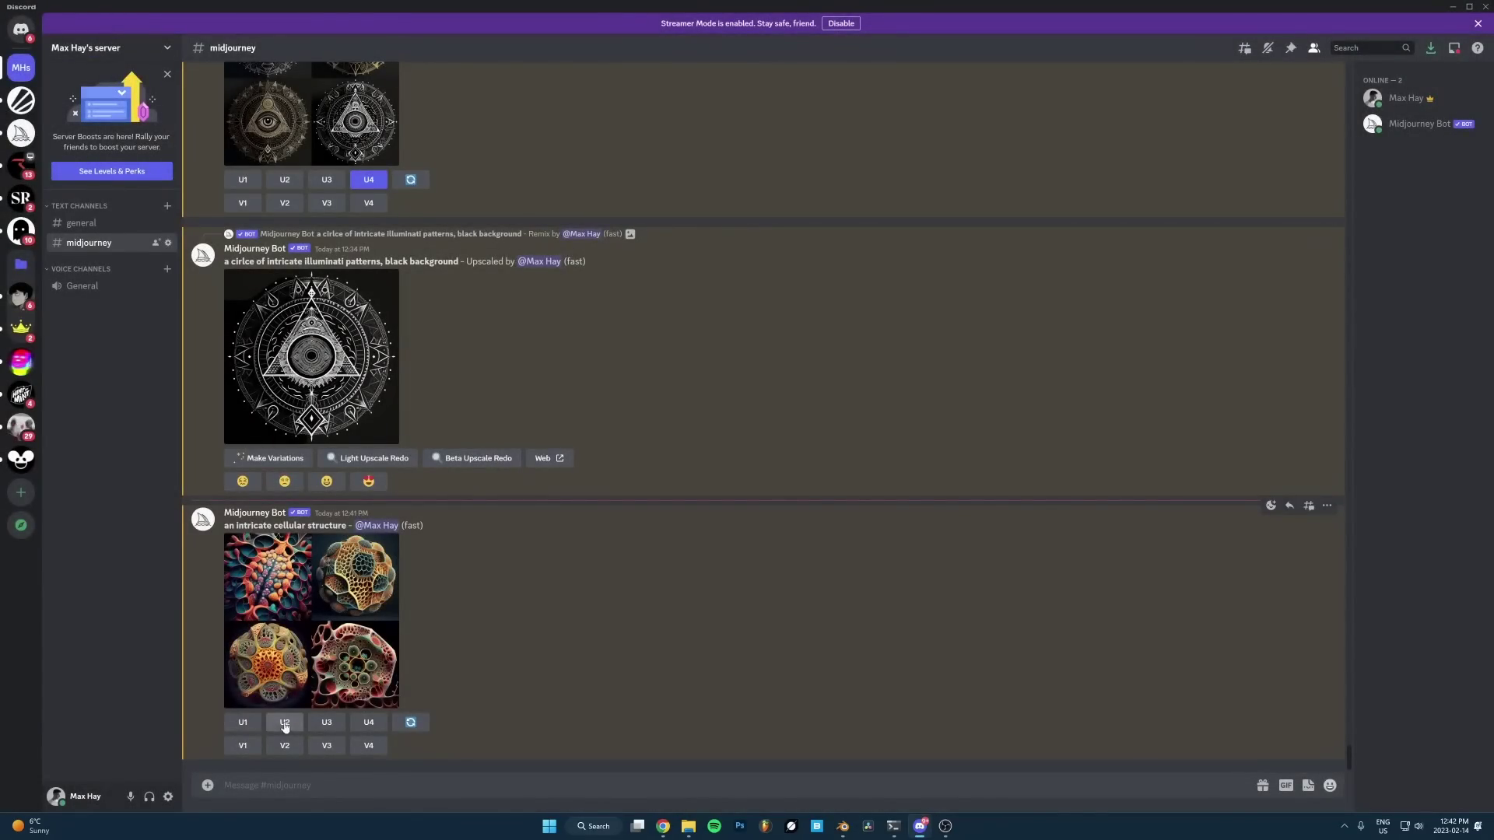
pyautogui.click(317, 724)
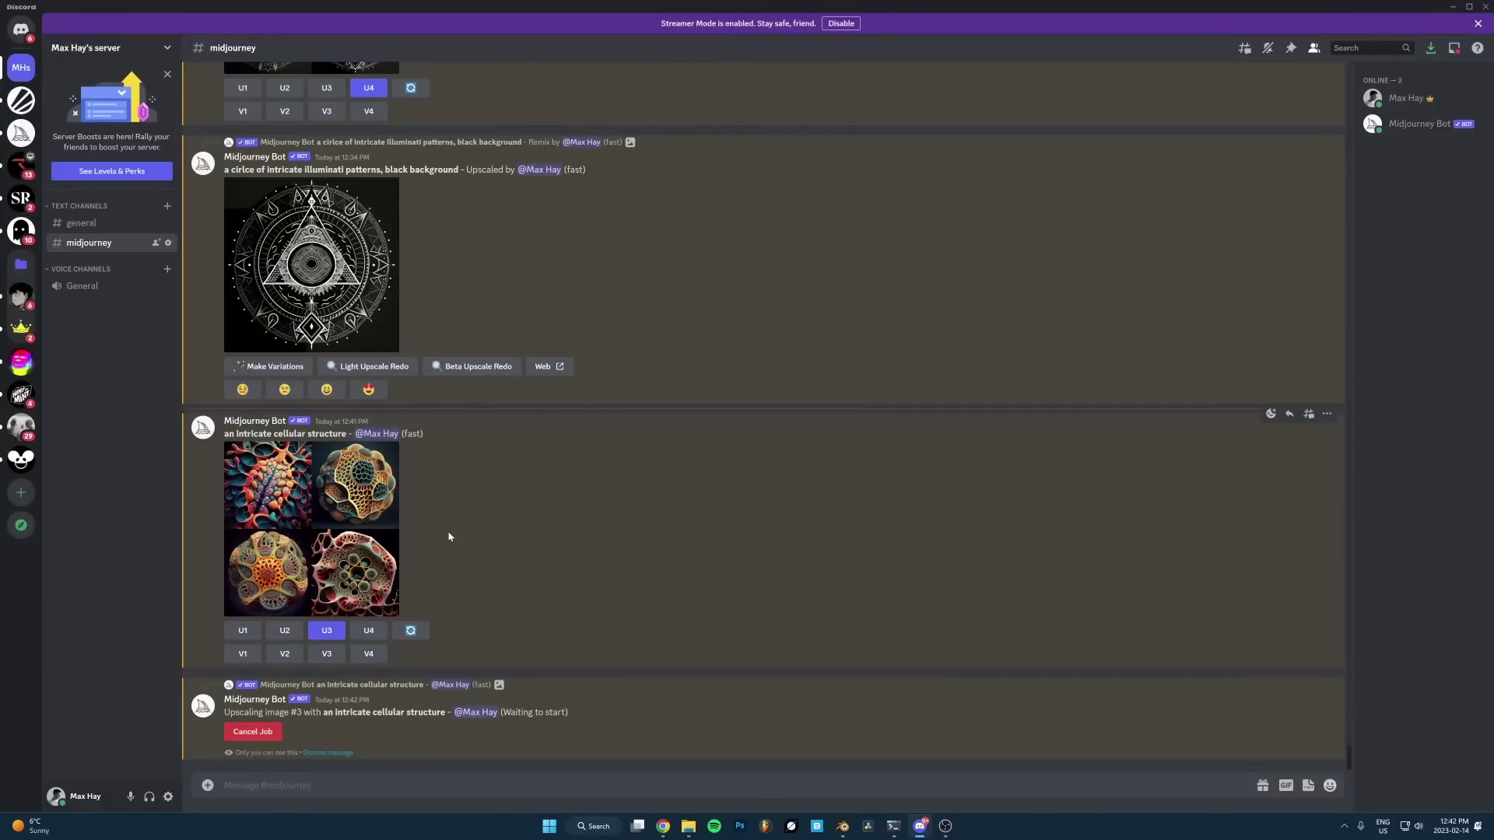
pyautogui.click(328, 549)
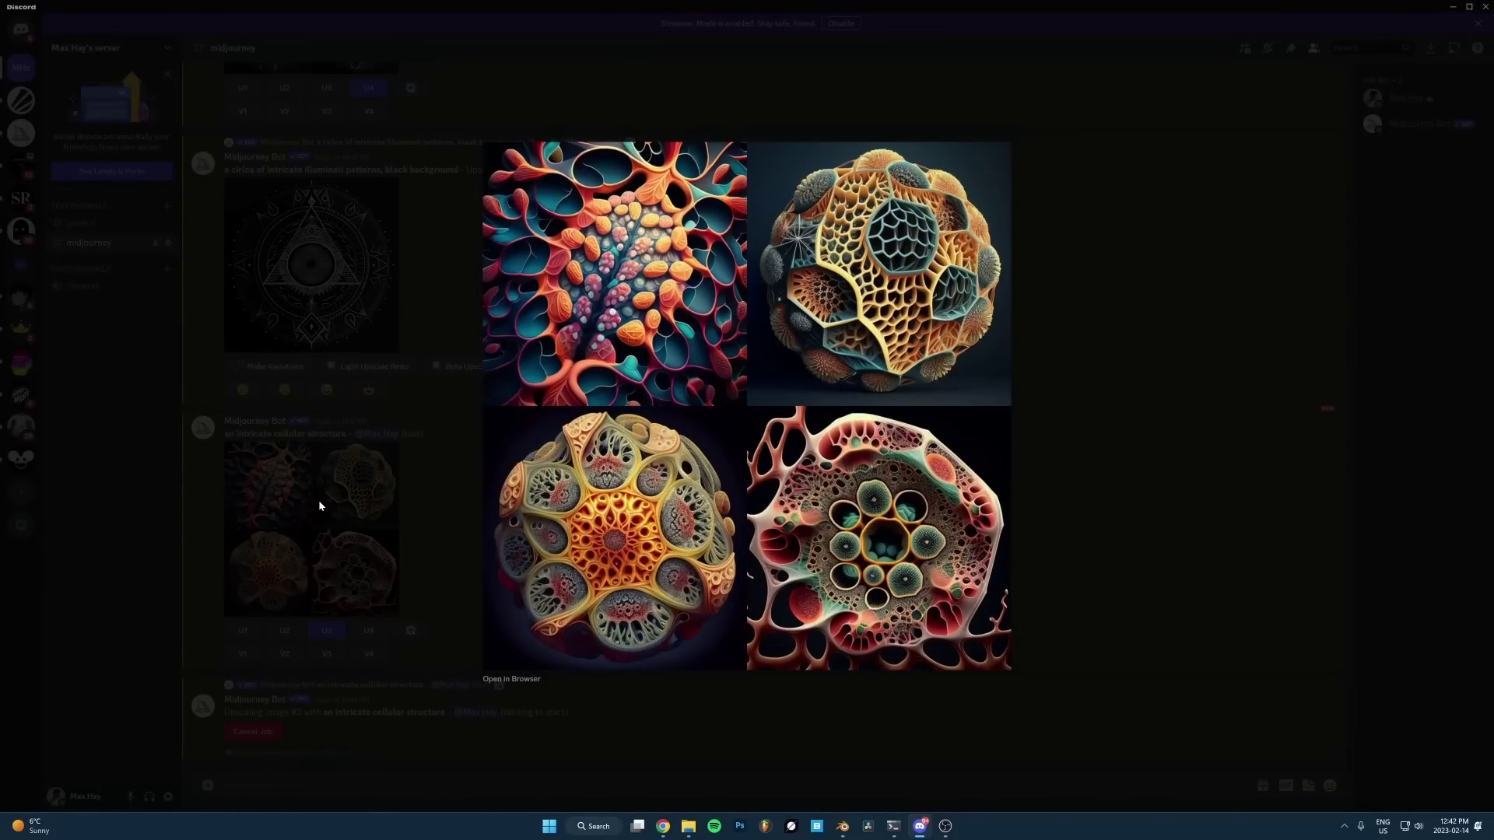
pyautogui.click(328, 462)
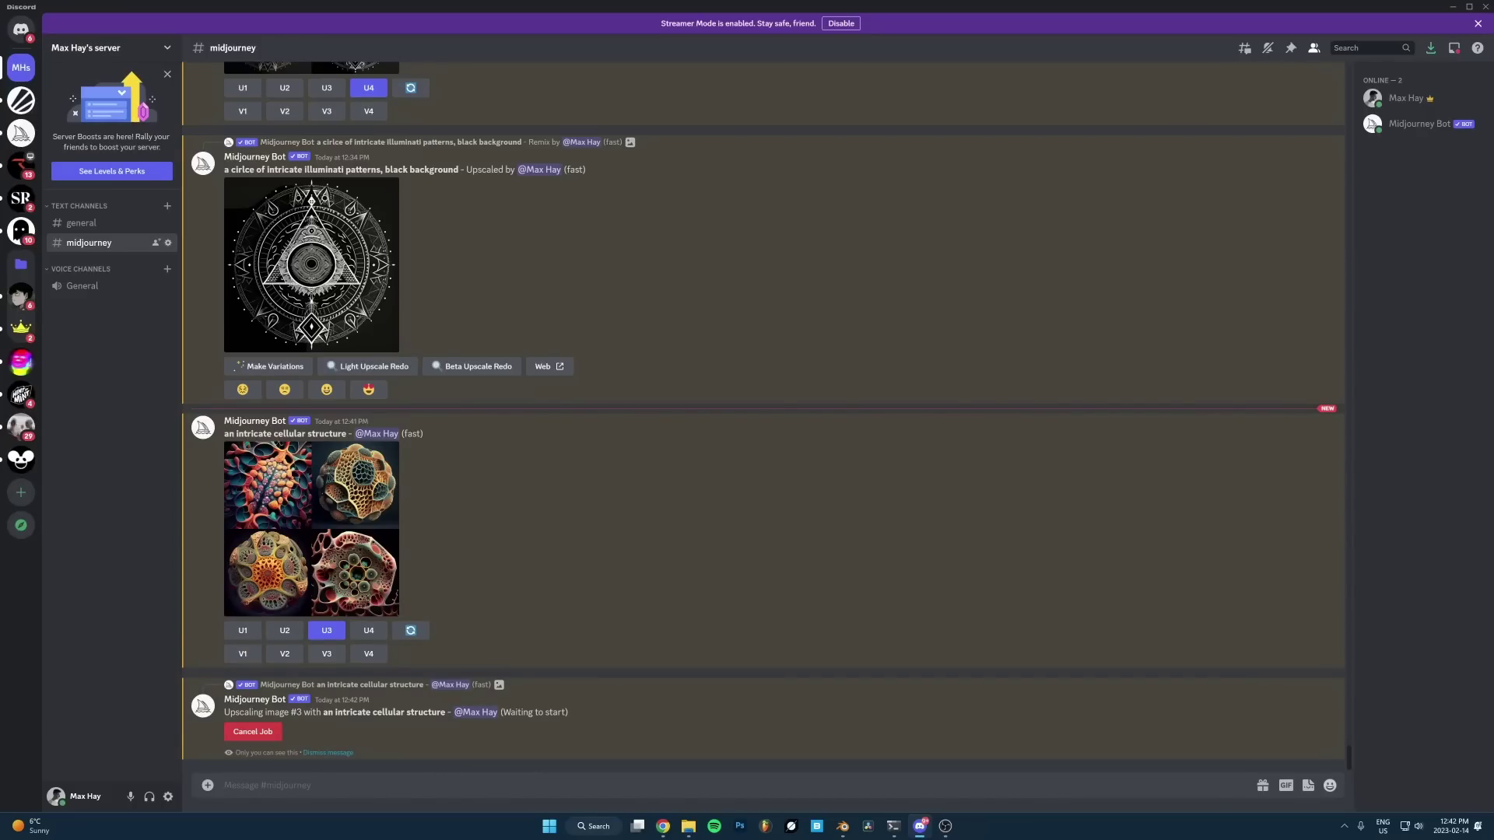
# Step: Draft an /imagine prompt for an intricate cellular structure with the --v 3 parameter in the midjourney channel
pyautogui.write('/imagine')
pyautogui.press('Tab')
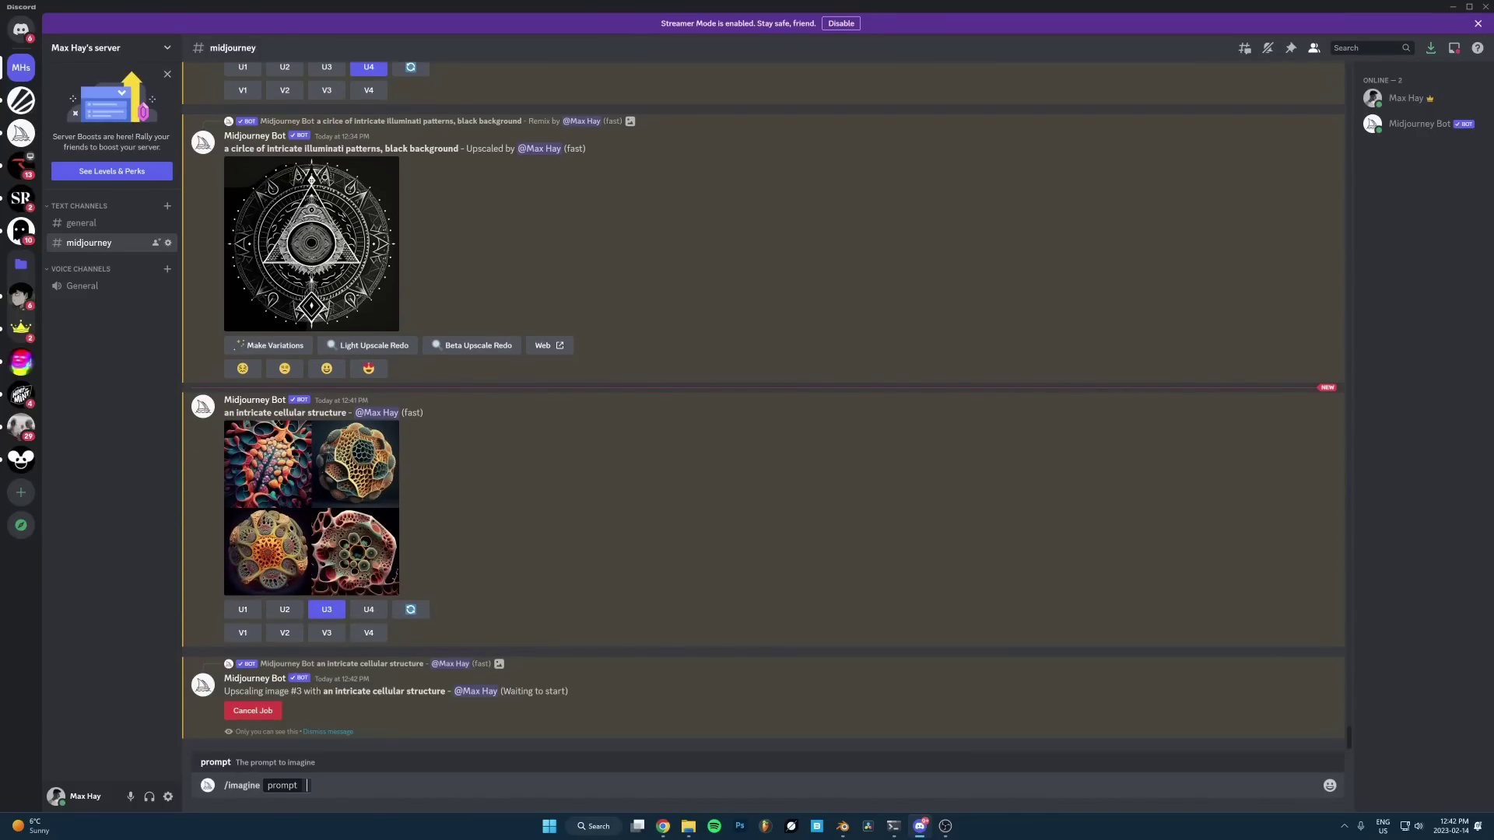
pyautogui.write('intric')
pyautogui.press('BackSpace')
pyautogui.press('BackSpace')
pyautogui.press('BackSpace')
pyautogui.press('BackSpace')
pyautogui.press('BackSpace')
pyautogui.press('BackSpace')
pyautogui.press('BackSpace')
pyautogui.write('cellular stucture --v 3 --')
# Step: Save the upscaled intricate cellular structure image to the Desktop's Midjourney folder
pyautogui.click(312, 600)
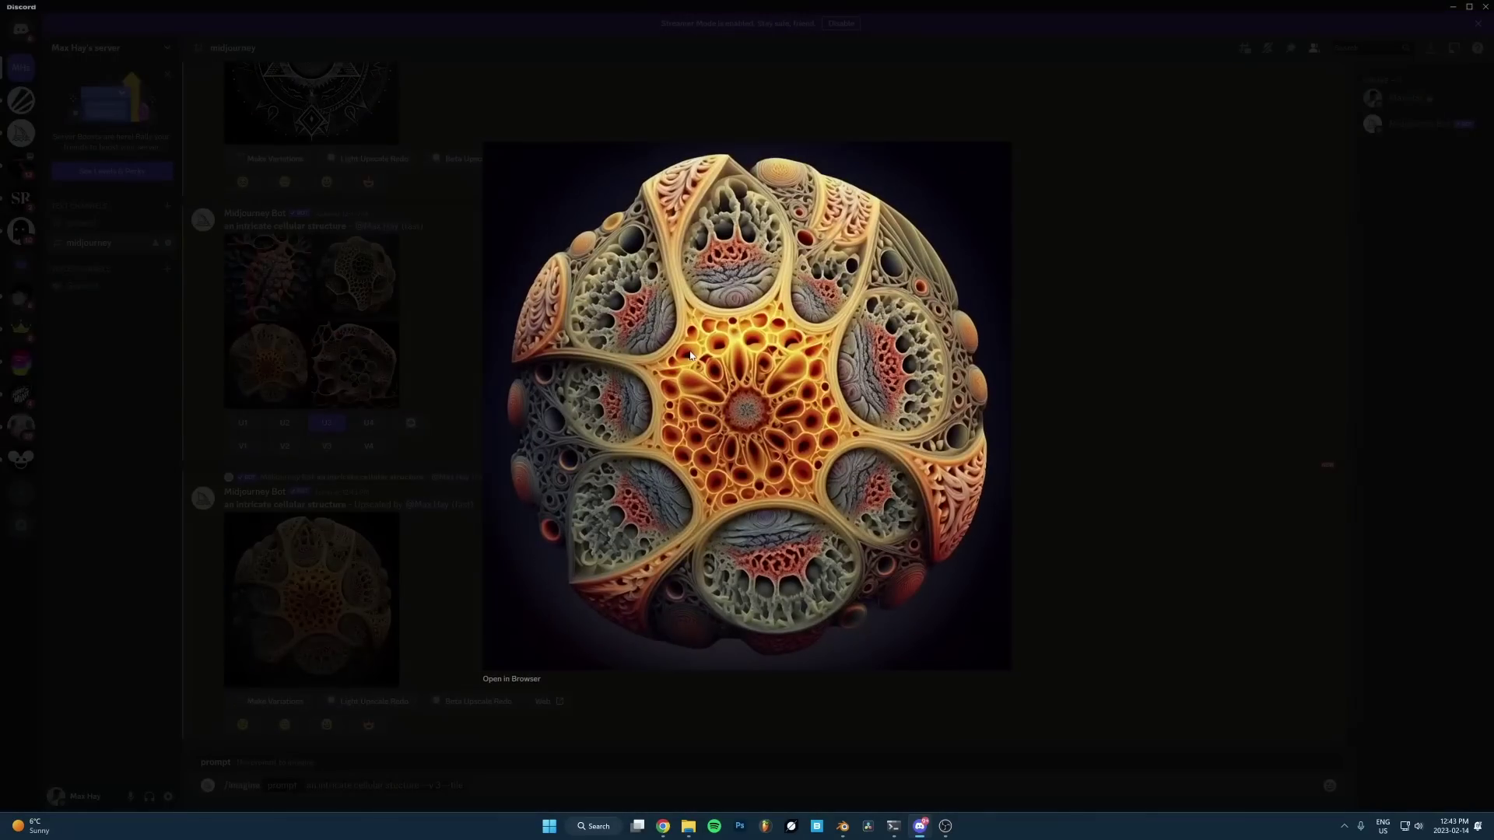
pyautogui.rightClick(739, 336)
pyautogui.click(765, 369)
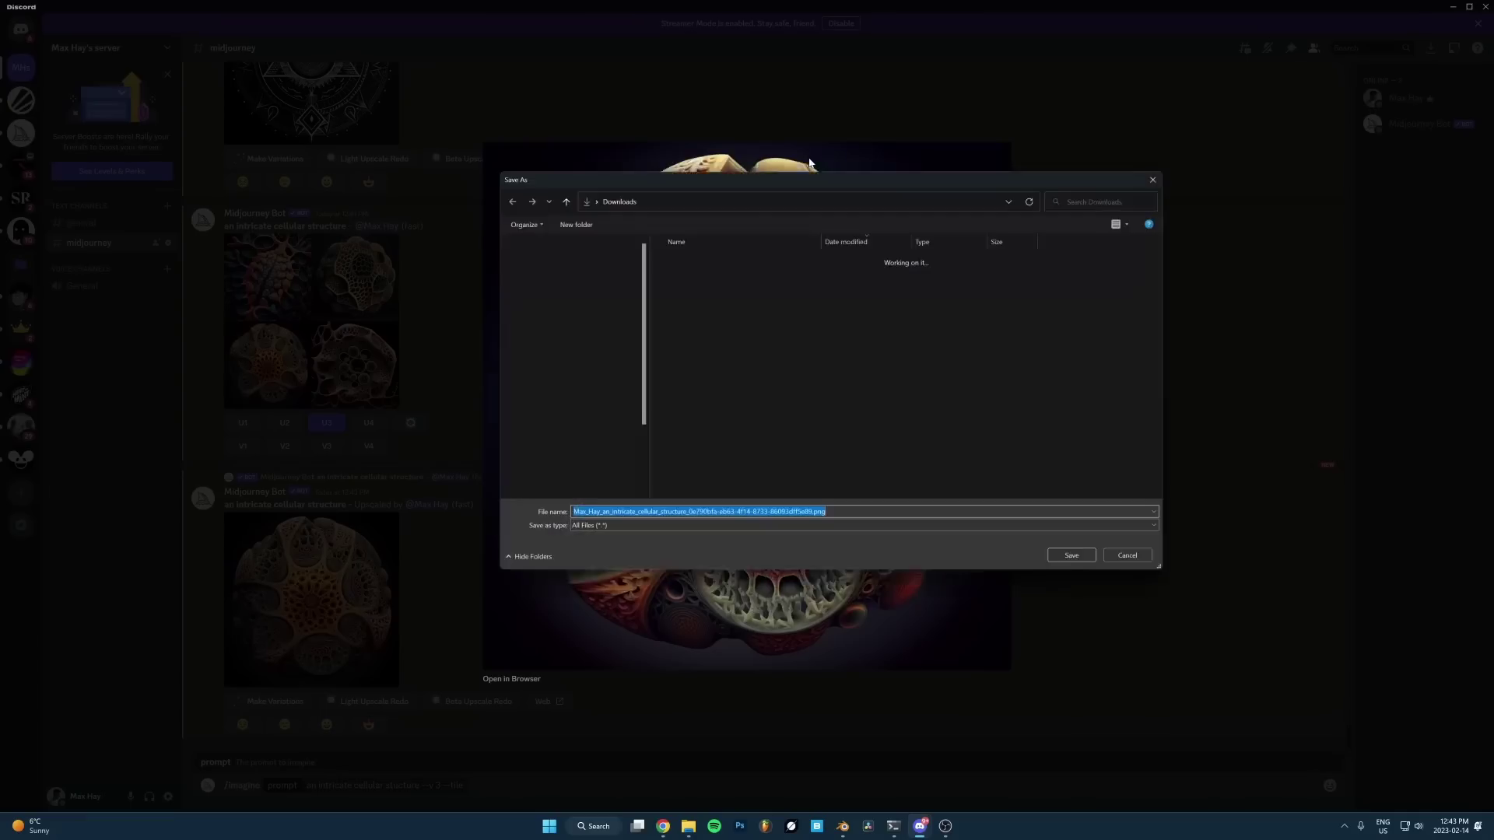
pyautogui.click(569, 294)
pyautogui.doubleClick(684, 261)
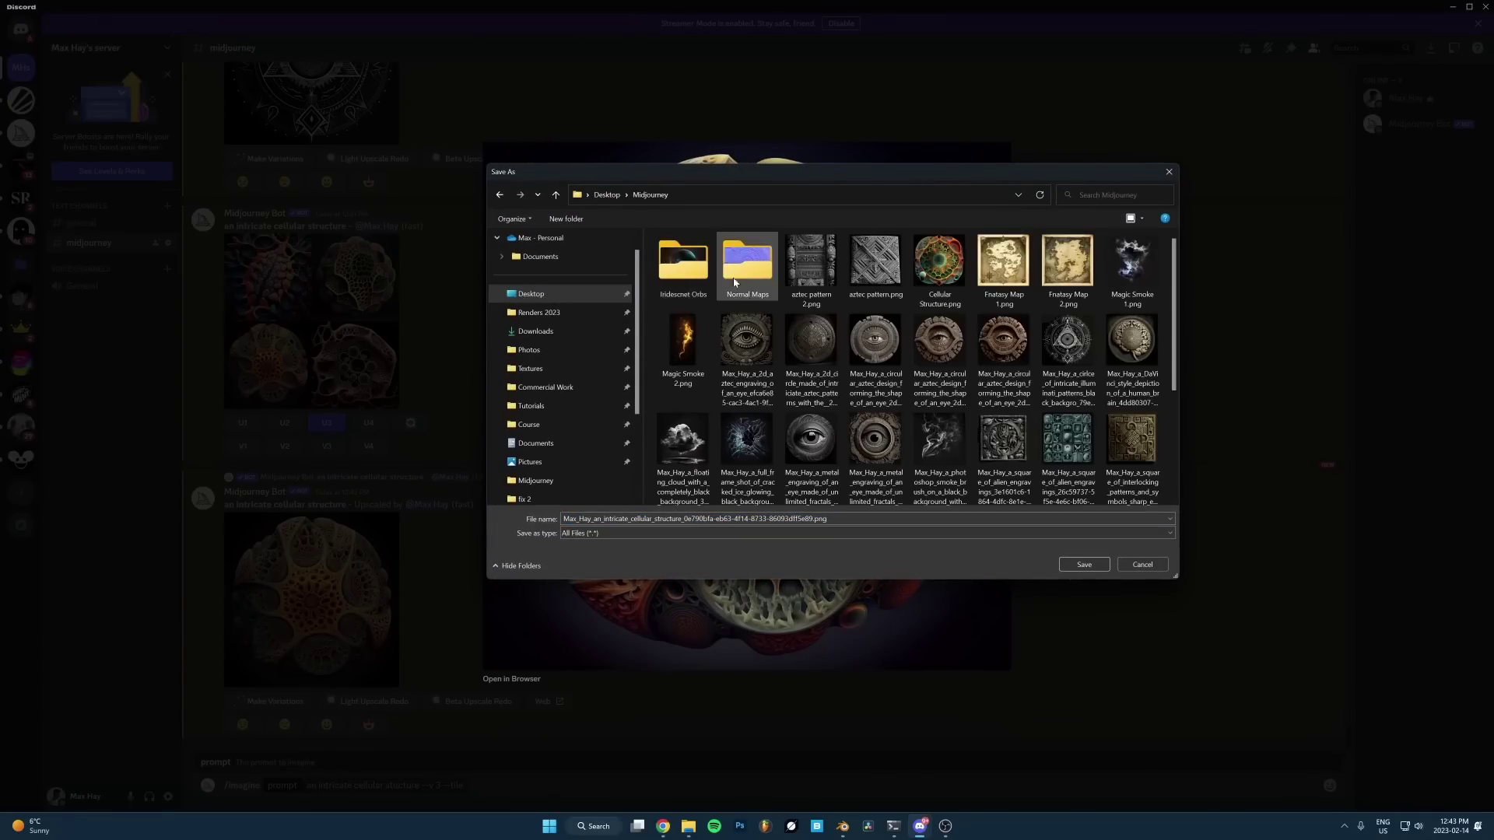
pyautogui.scroll(-3, 945, 420)
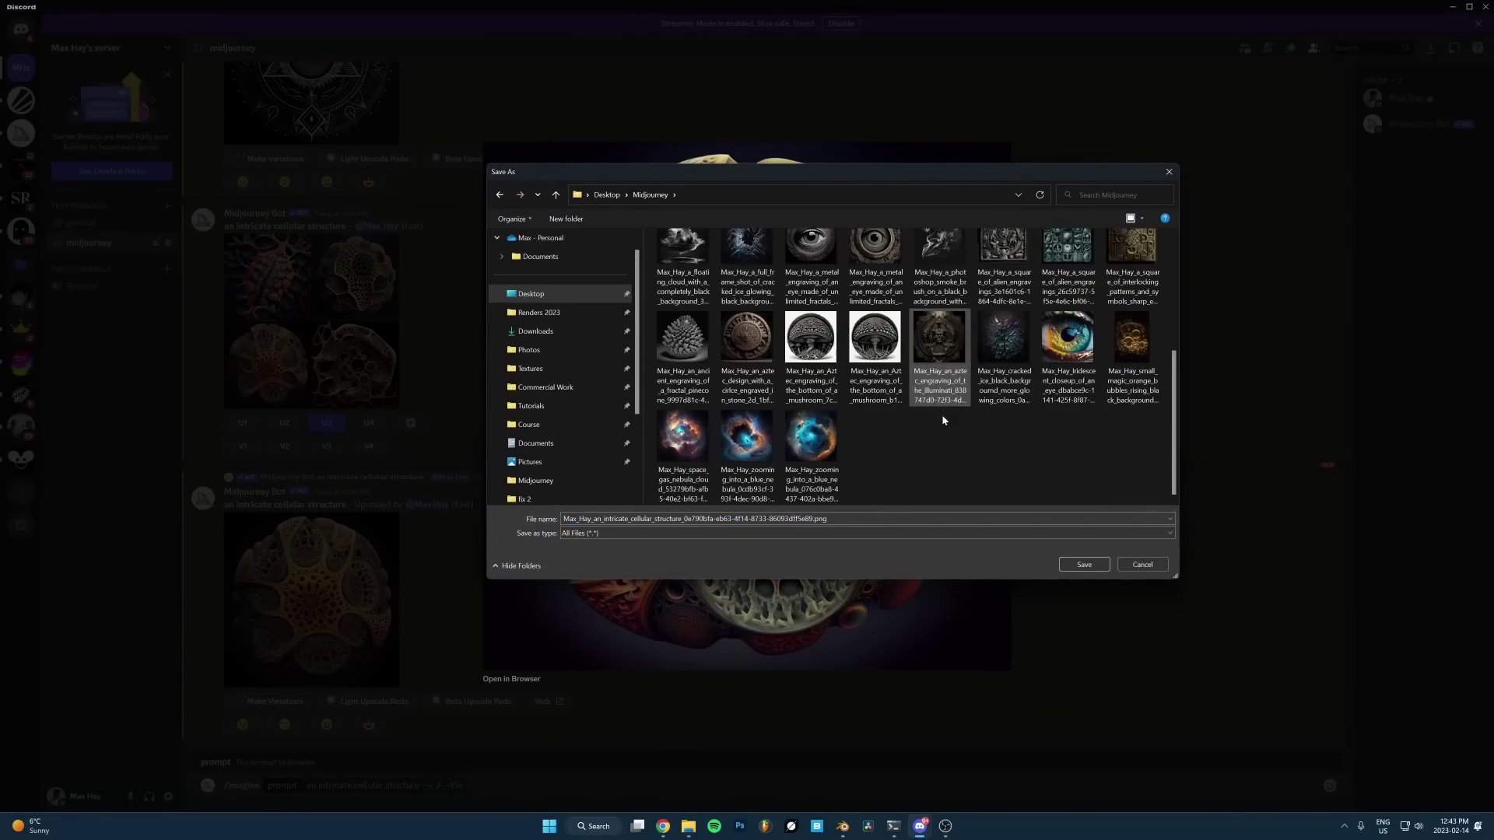
pyautogui.click(1103, 564)
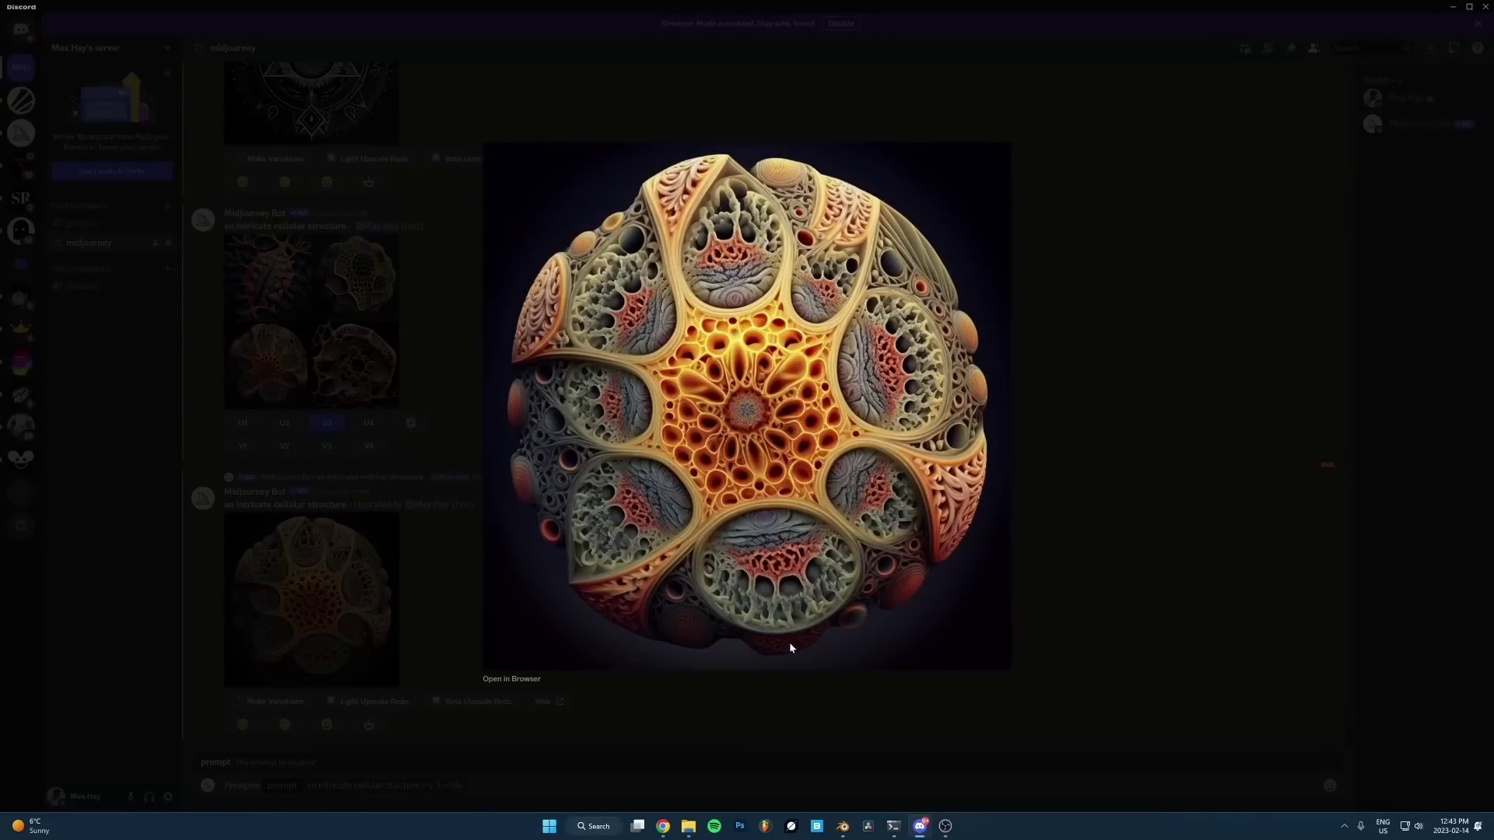
# Step: Switch to Blender, add a plane, scale it to about 0.5 and move it horizontally beside the illuminati disc
pyautogui.click(842, 826)
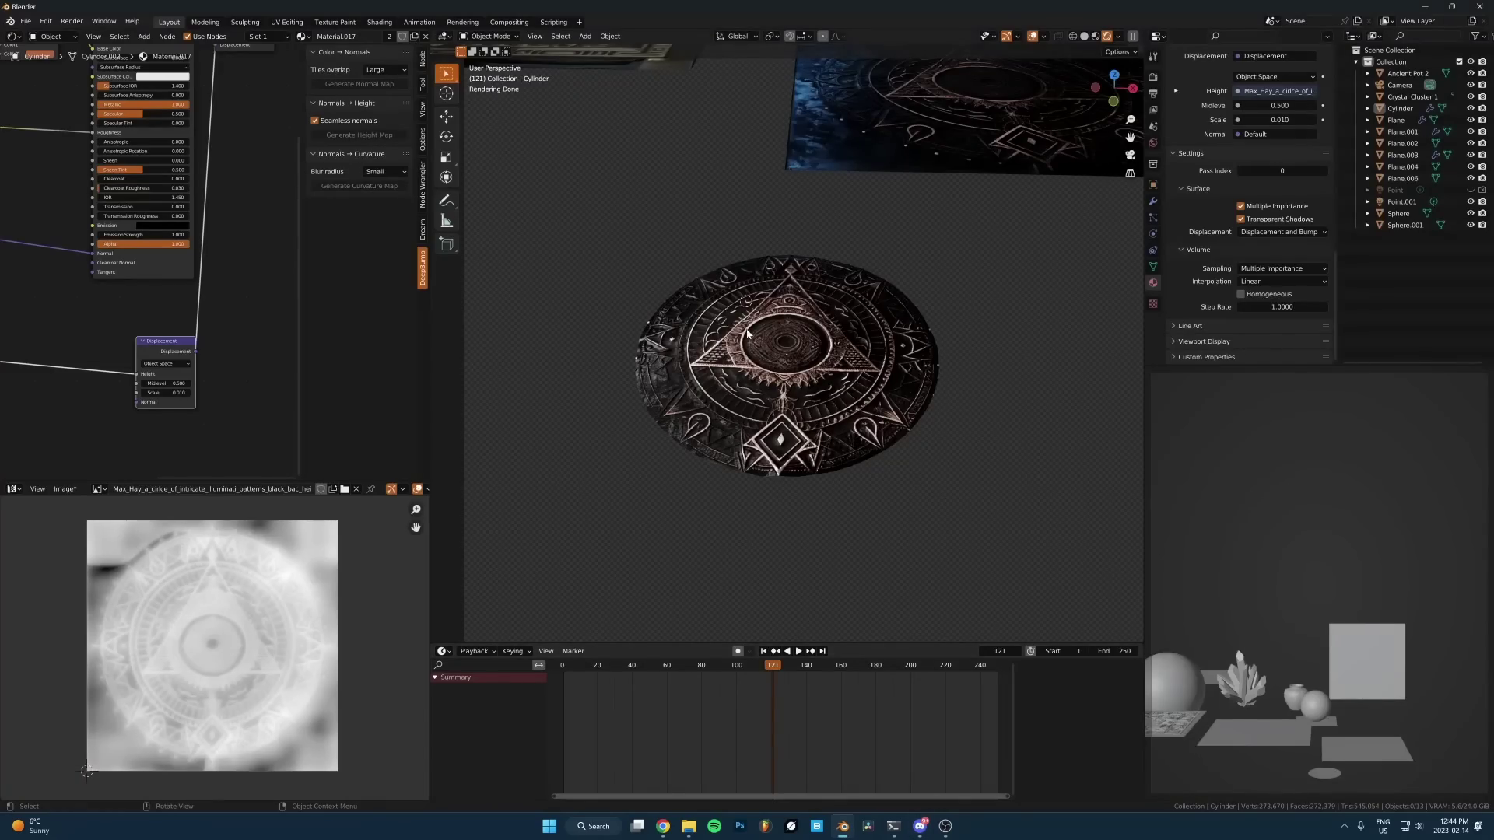
pyautogui.keyDown('shift'); pyautogui.moveTo(800, 402); pyautogui.dragTo(840, 411, button='middle'); pyautogui.keyUp('shift')
pyautogui.hotkey('shift', 'a')
pyautogui.moveTo(706, 375)
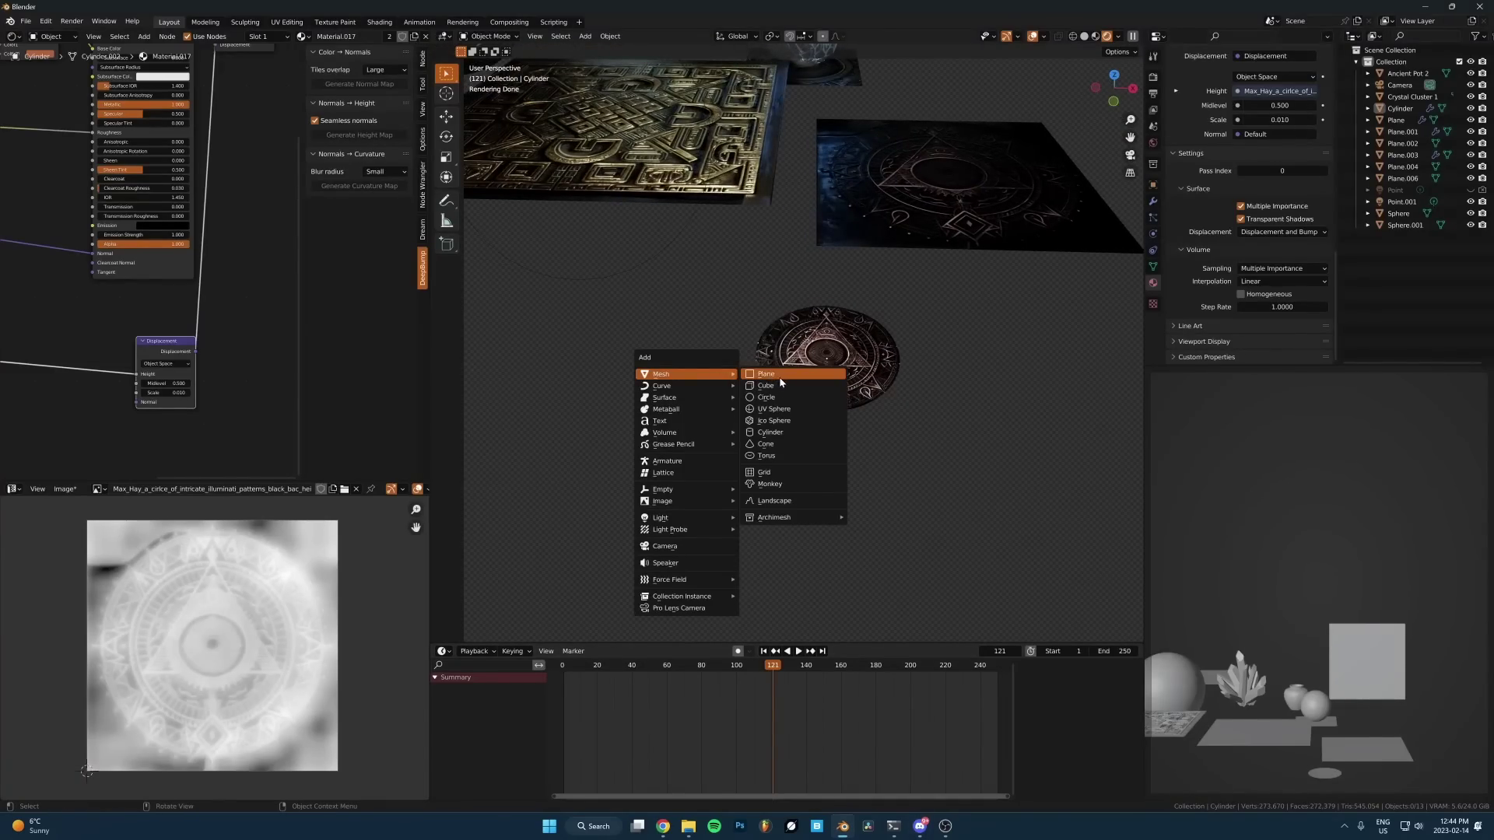
pyautogui.click(780, 379)
pyautogui.scroll(-5, 814, 258)
pyautogui.press('s')
pyautogui.click(885, 328)
pyautogui.press('g')
pyautogui.hotkey('shift', 'z')
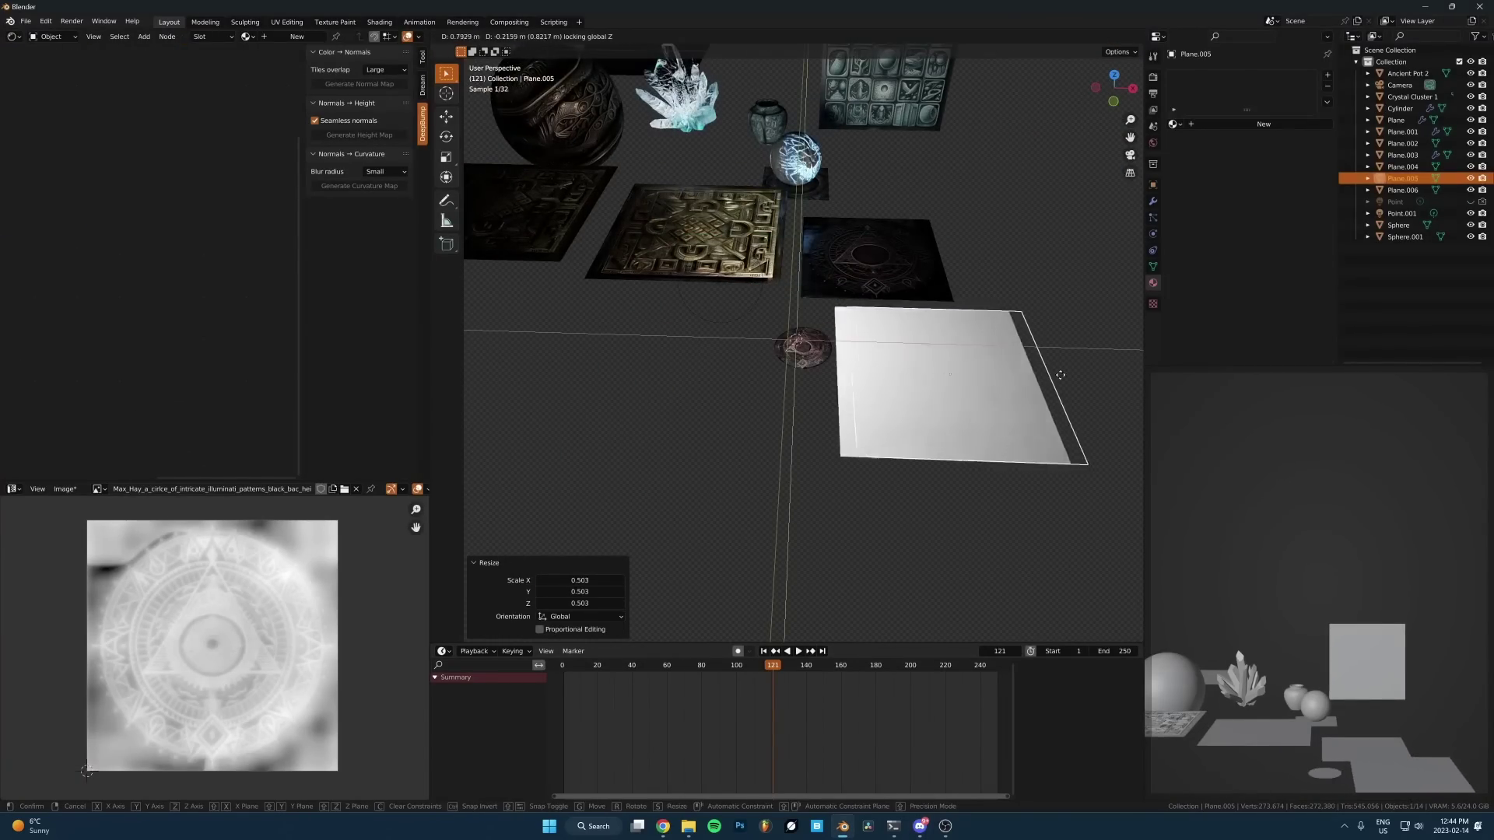
pyautogui.click(1071, 376)
pyautogui.keyDown('shift'); pyautogui.moveTo(959, 395); pyautogui.dragTo(838, 400, button='middle'); pyautogui.keyUp('shift')
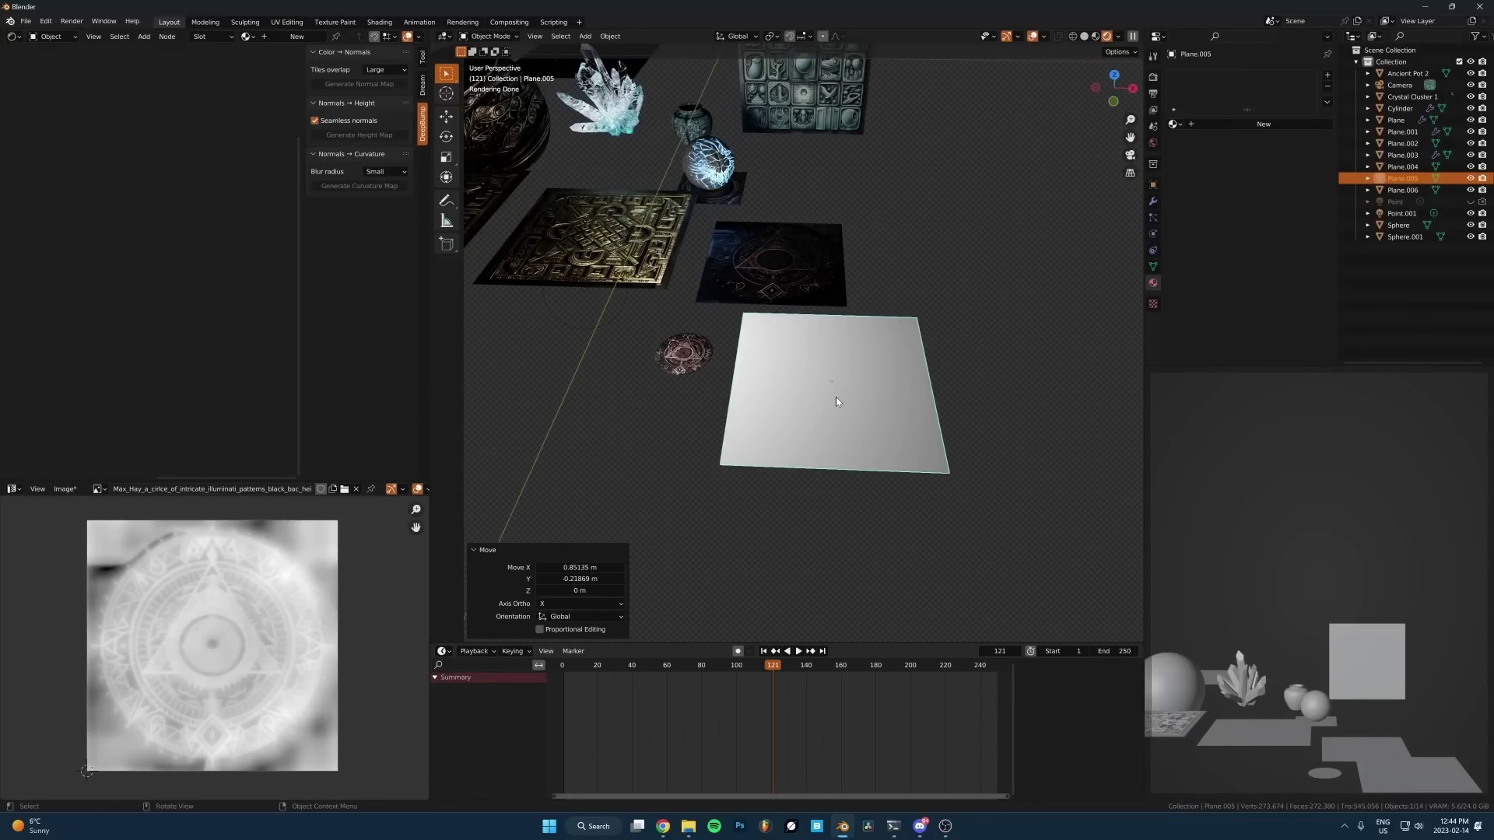
# Step: Create a new material for the new plane
pyautogui.press('KP_Decimal')
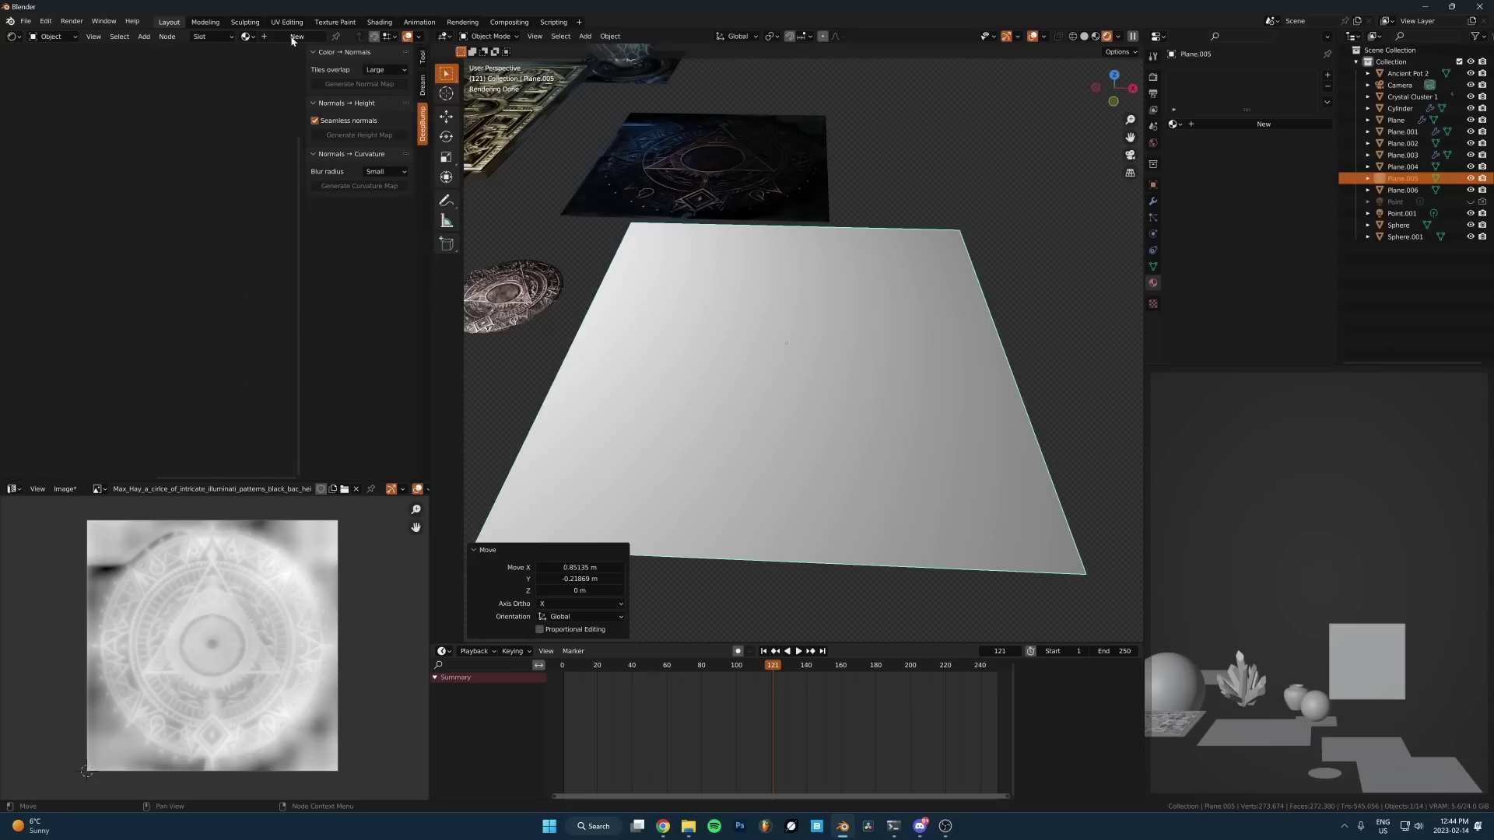
pyautogui.click(295, 36)
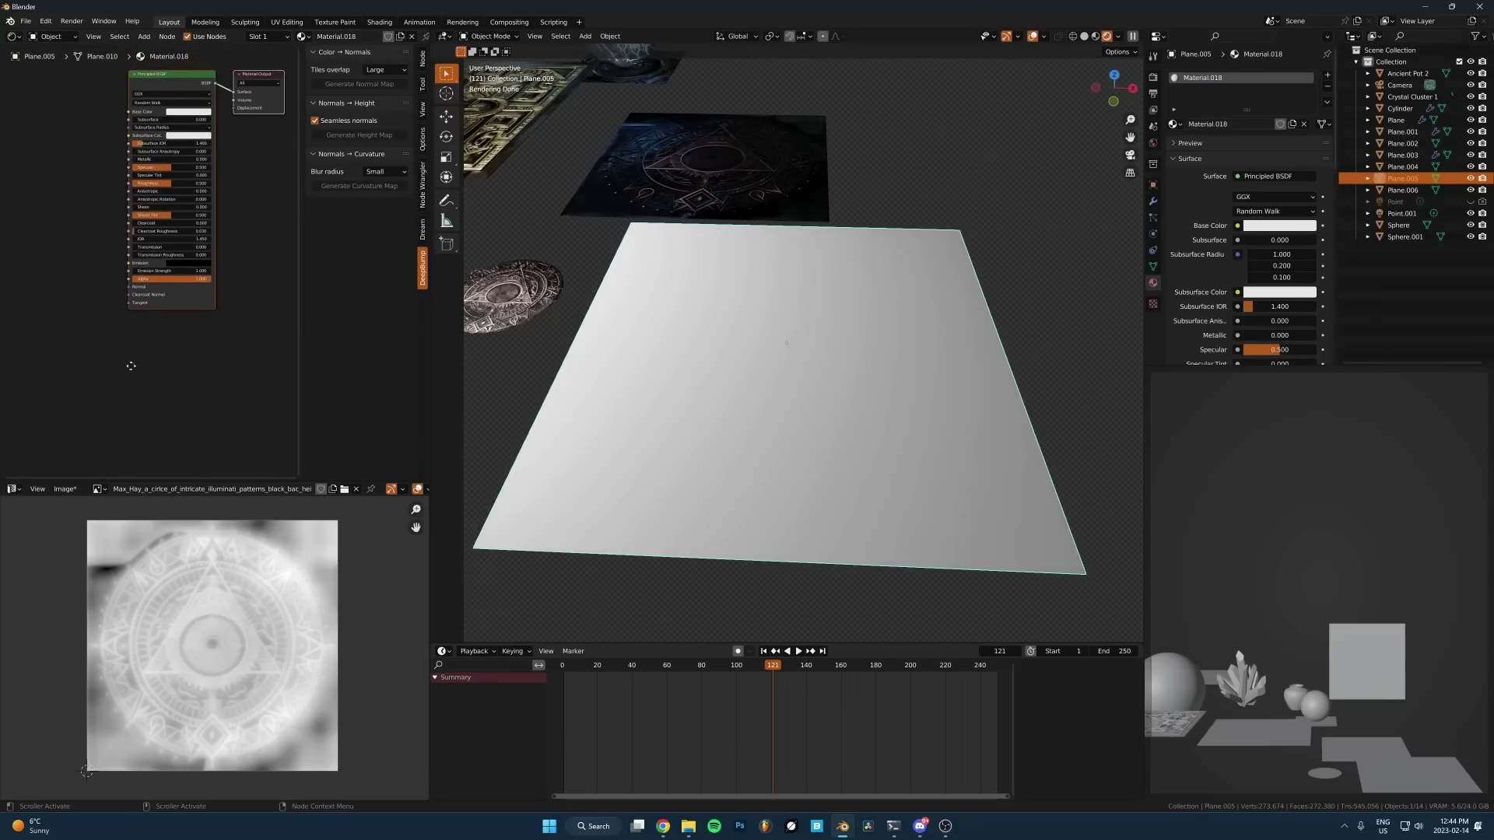
pyautogui.moveTo(131, 366); pyautogui.dragTo(138, 370, button='middle')
# Step: Bring the saved intricate cellular structure image into the plane's material and connect its Color output to Base Color
pyautogui.click(688, 826)
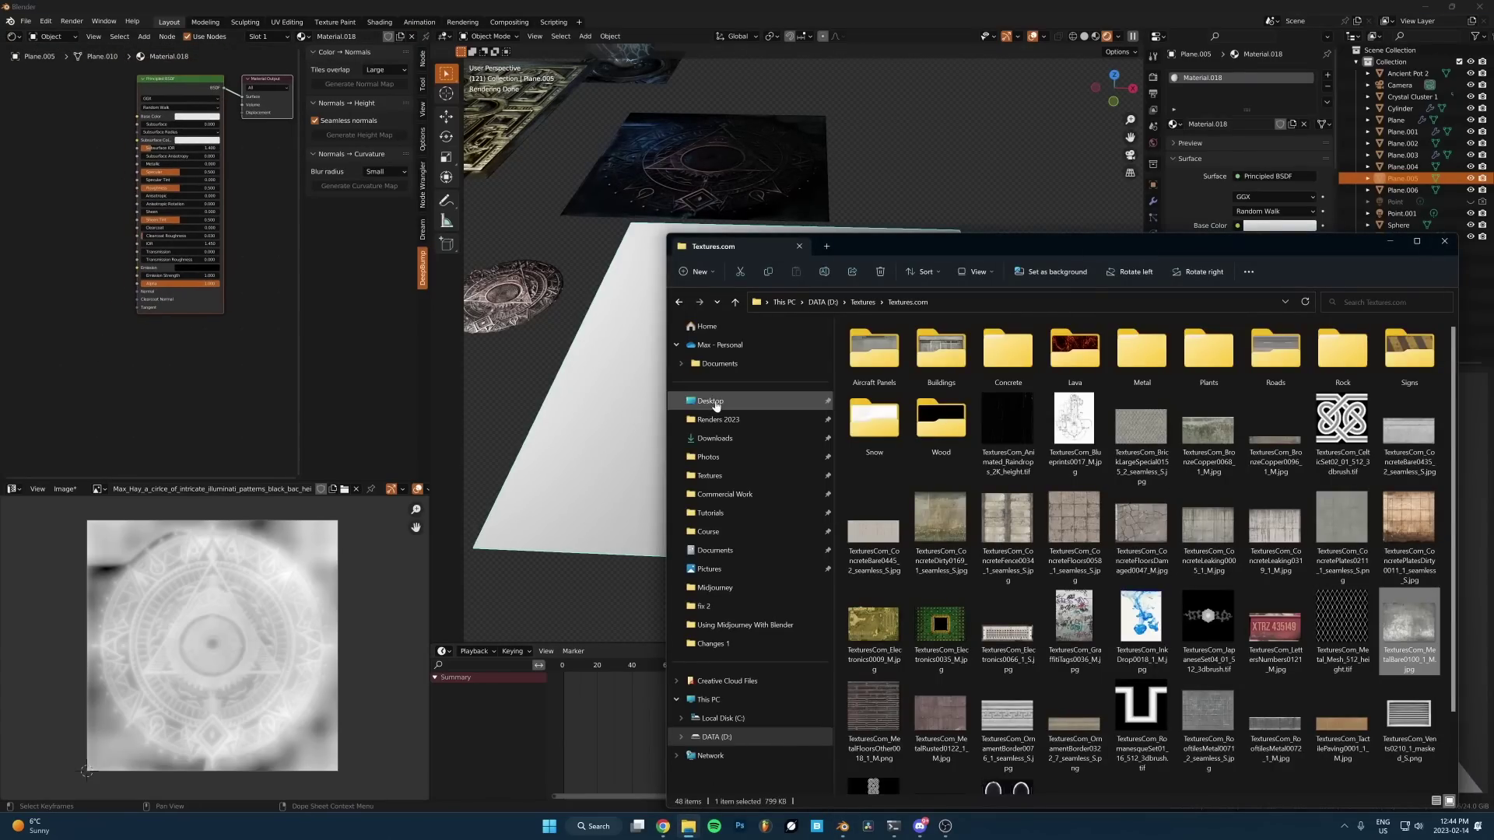
pyautogui.click(716, 404)
pyautogui.doubleClick(872, 354)
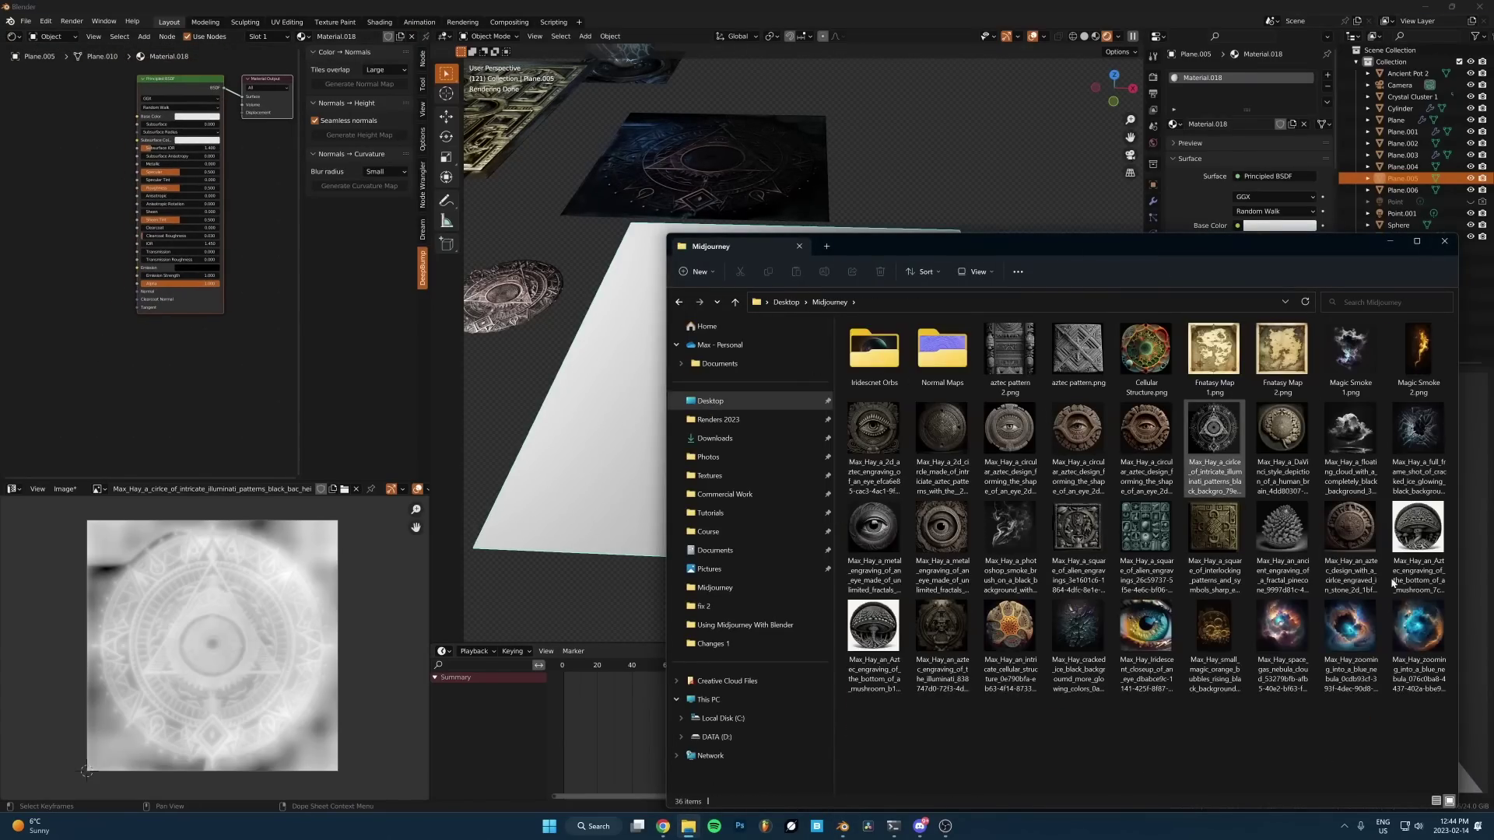
pyautogui.press('a')
pyautogui.click(1148, 358)
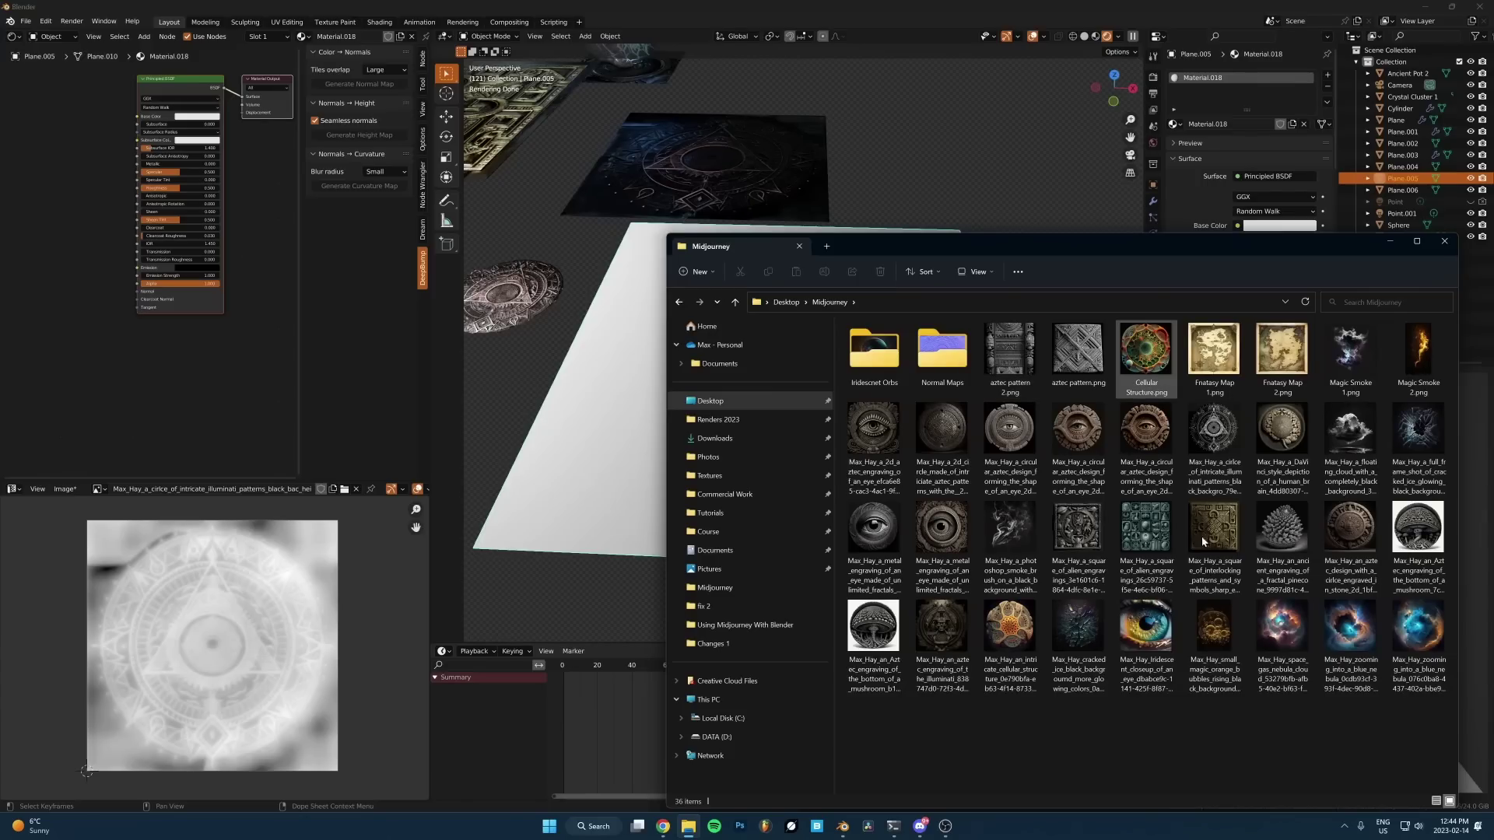
pyautogui.click(1158, 614)
pyautogui.moveTo(1012, 644); pyautogui.dragTo(20, 248)
pyautogui.click(57, 190)
pyautogui.scroll(6, 74, 214)
pyautogui.moveTo(81, 273); pyautogui.dragTo(134, 334, button='middle')
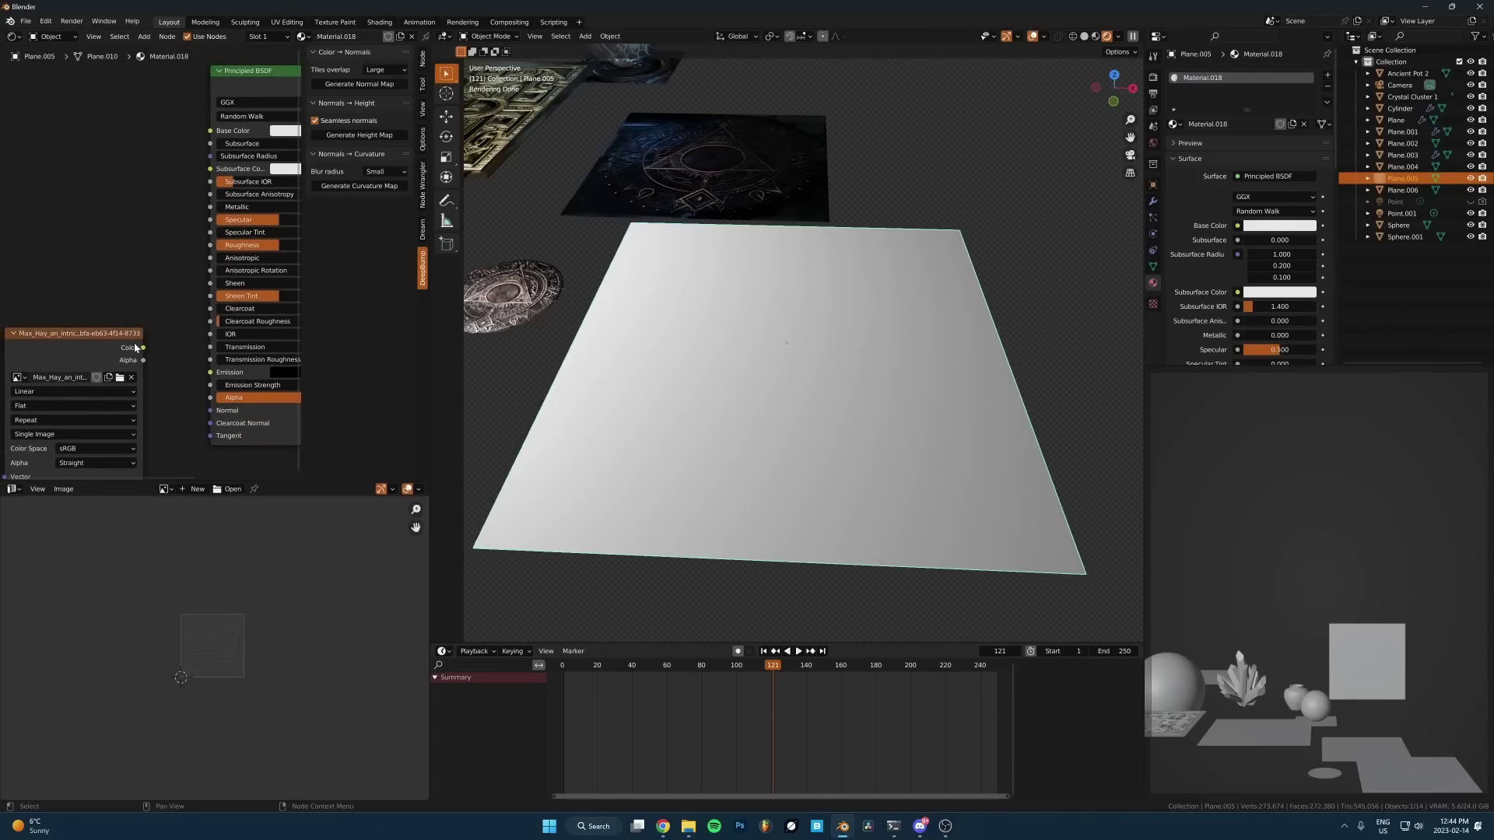
pyautogui.moveTo(144, 348); pyautogui.dragTo(53, 222)
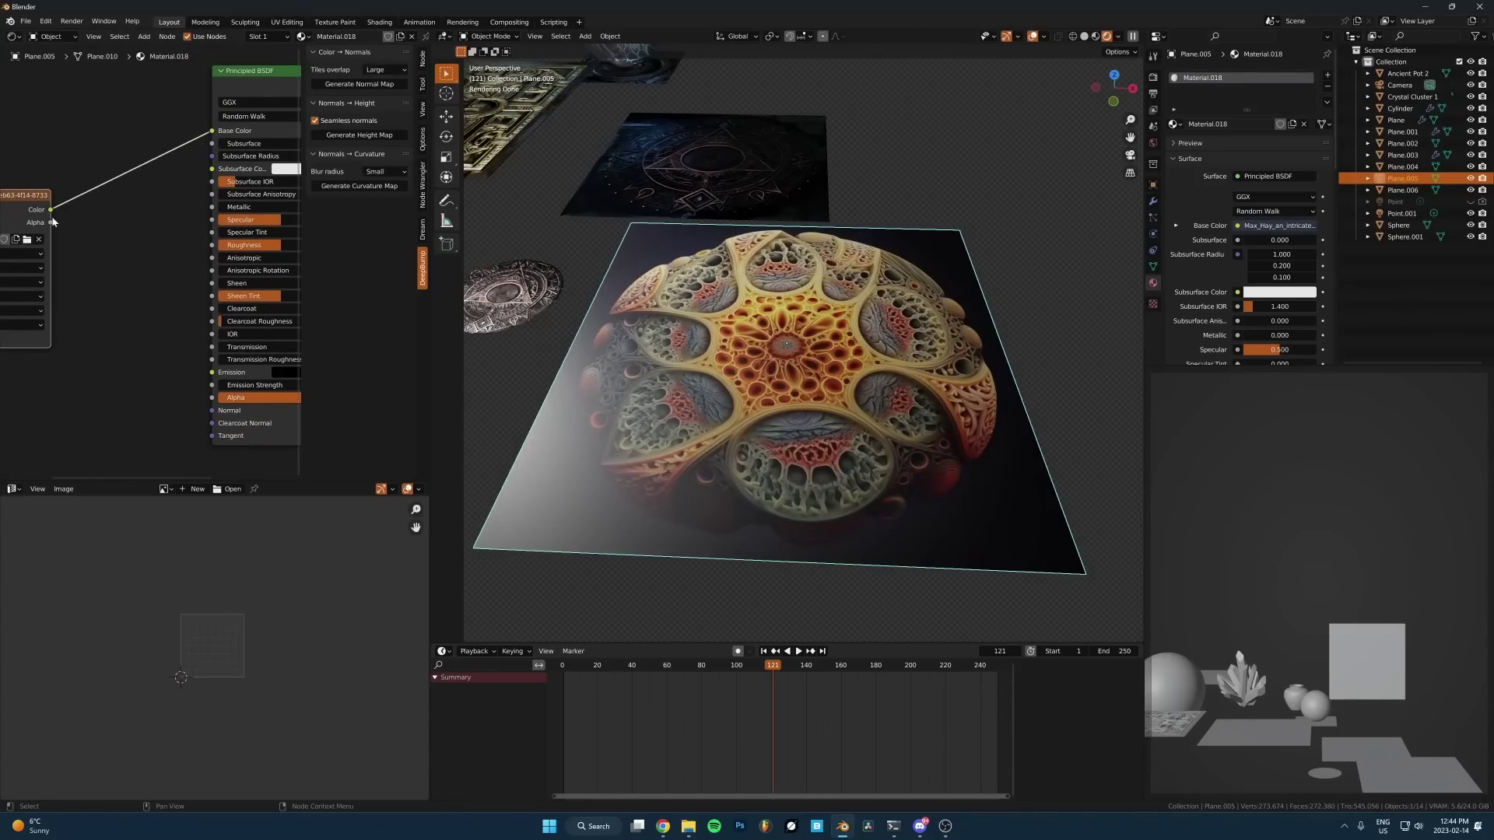
# Step: Generate a DeepBump normal map from the cellular image and set the Normal Map strength to 0.82
pyautogui.click(363, 85)
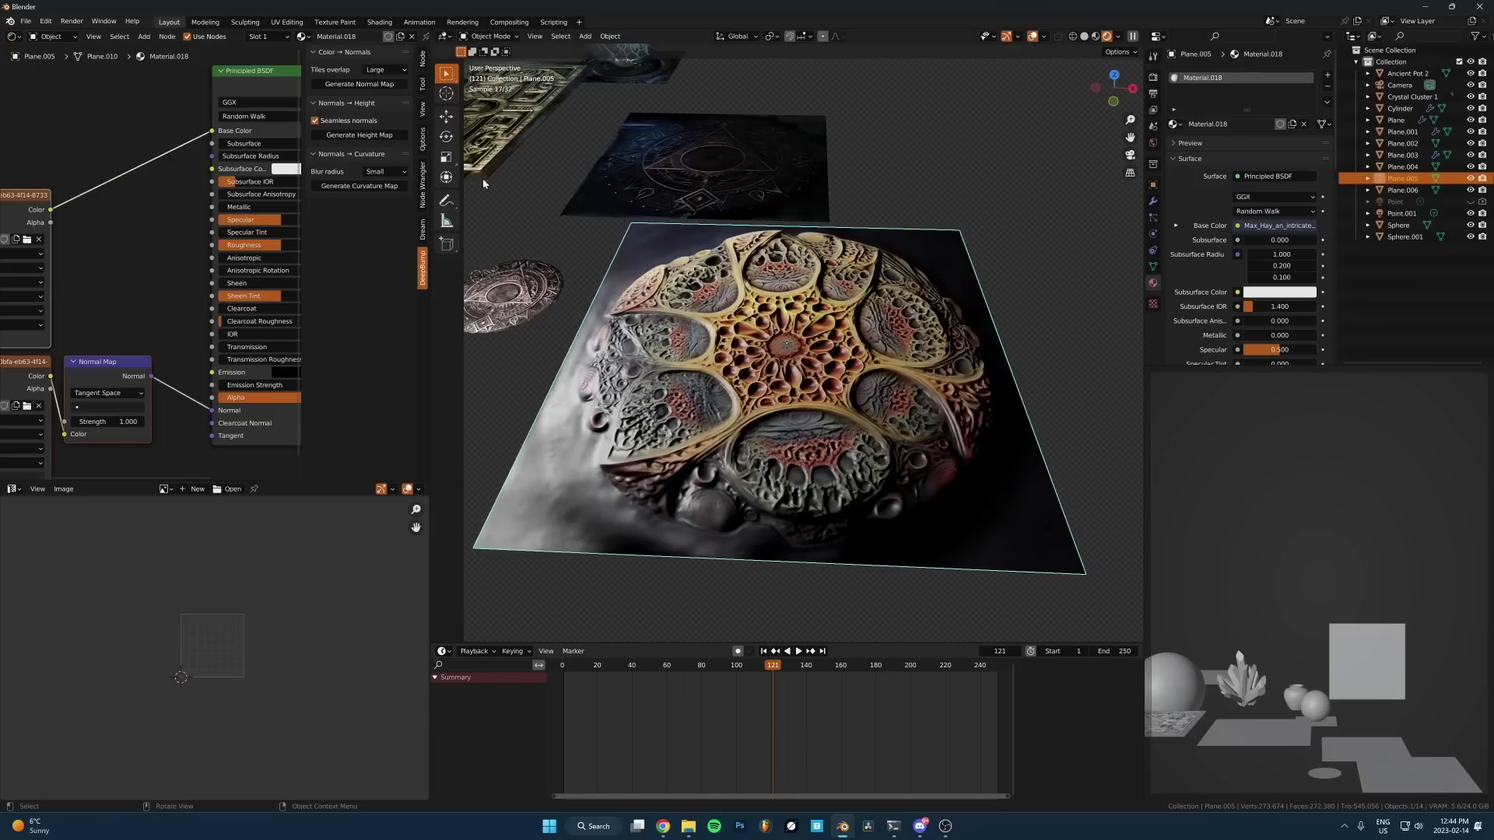
pyautogui.scroll(1, 141, 418)
pyautogui.moveTo(141, 418); pyautogui.dragTo(219, 278, button='middle')
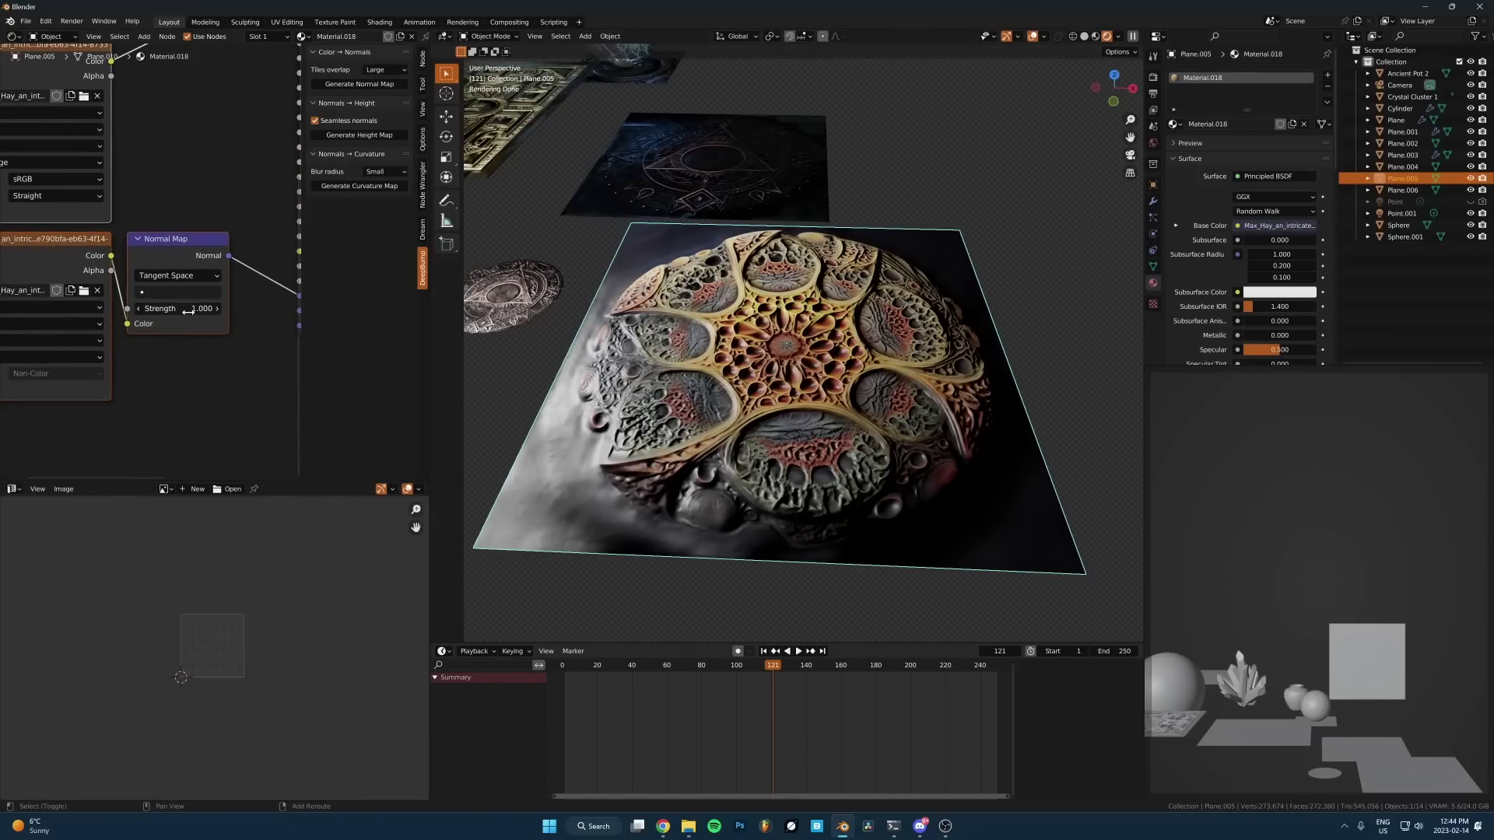
pyautogui.moveTo(189, 310)
pyautogui.keyDown('shift'); pyautogui.mouseDown()
pyautogui.moveTo(125, 309)
pyautogui.moveTo(176, 310)
pyautogui.mouseUp(); pyautogui.keyUp('shift')
pyautogui.moveTo(874, 310); pyautogui.dragTo(797, 278, button='middle')
pyautogui.scroll(1, 843, 282)
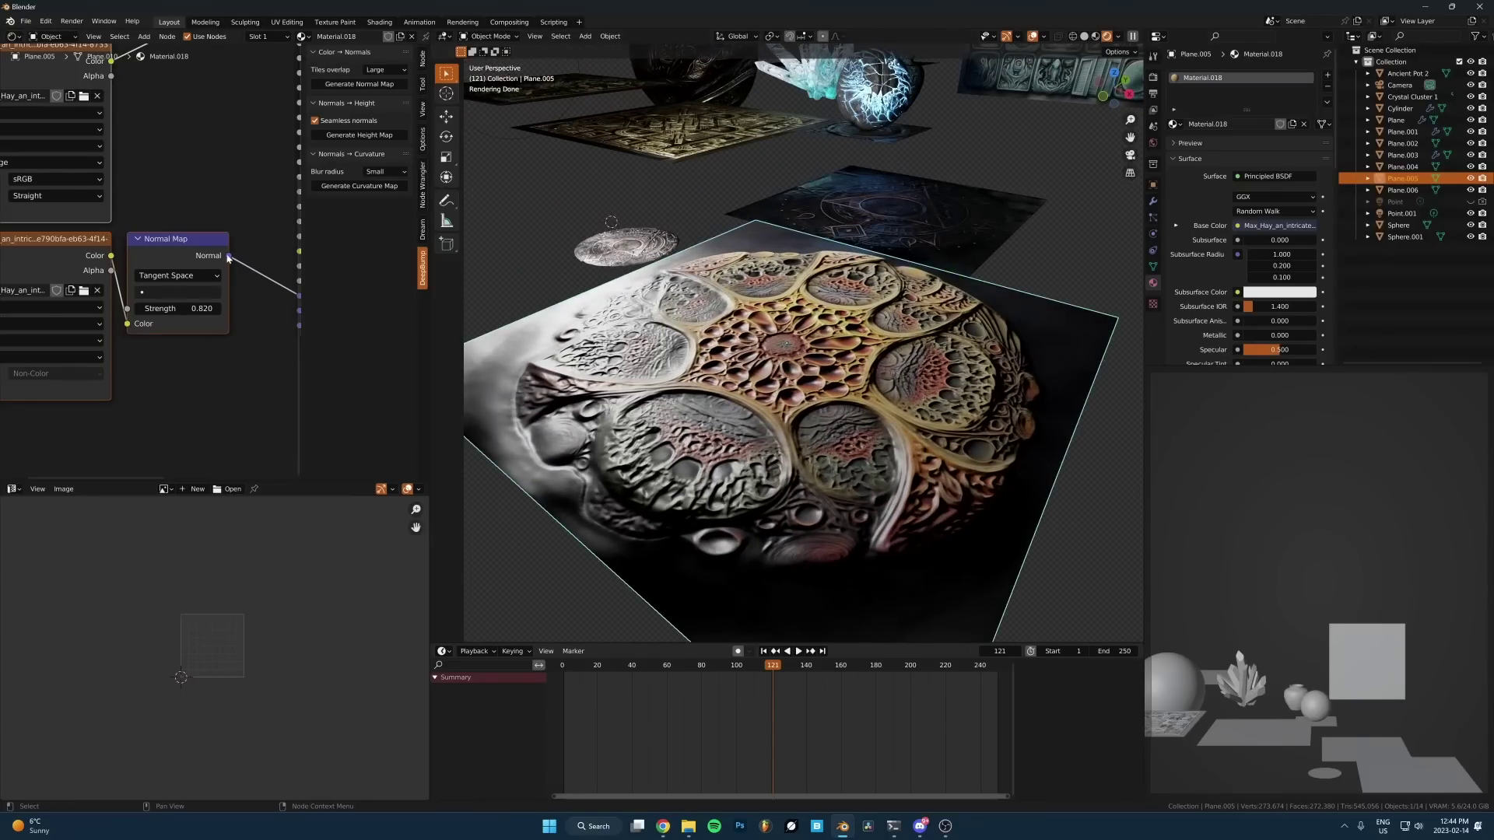
# Step: Add another plane and move it horizontally away from the cellular structure plane
pyautogui.scroll(-6, 43, 299)
pyautogui.scroll(-2, 922, 413)
pyautogui.moveTo(735, 395); pyautogui.dragTo(802, 366, button='middle')
pyautogui.scroll(-2, 923, 412)
pyautogui.hotkey('shift', 'a')
pyautogui.moveTo(714, 359)
pyautogui.click(822, 363)
pyautogui.press('g')
pyautogui.hotkey('shift', 'z')
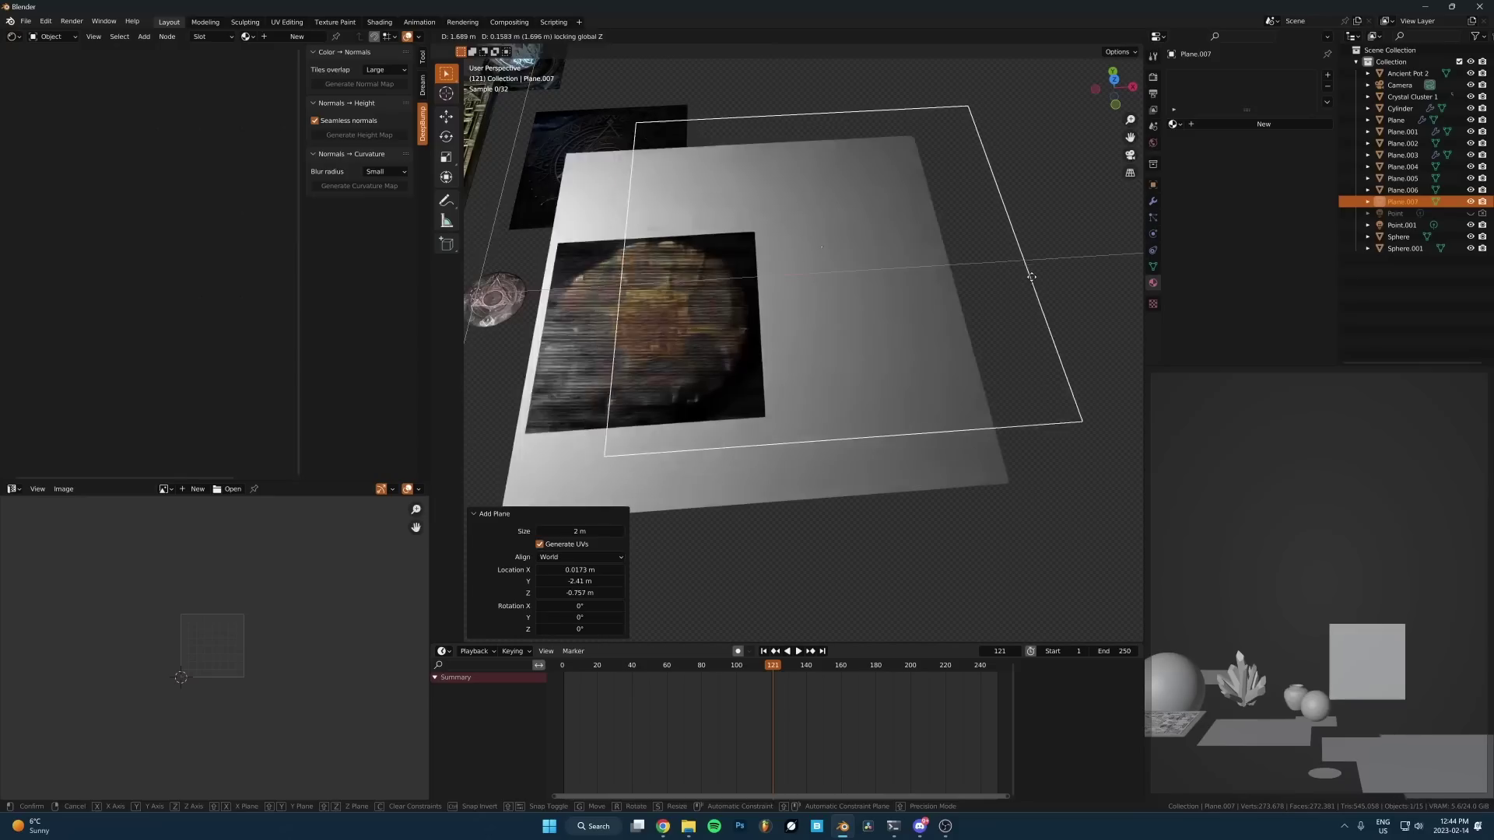
pyautogui.click(1066, 348)
# Step: Scale down the second plane, shift it clear of the cellular plane and adjust its height
pyautogui.press('s')
pyautogui.click(1026, 330)
pyautogui.press('g')
pyautogui.hotkey('shift', 'z')
pyautogui.click(1063, 327)
pyautogui.press('g')
pyautogui.press('z')
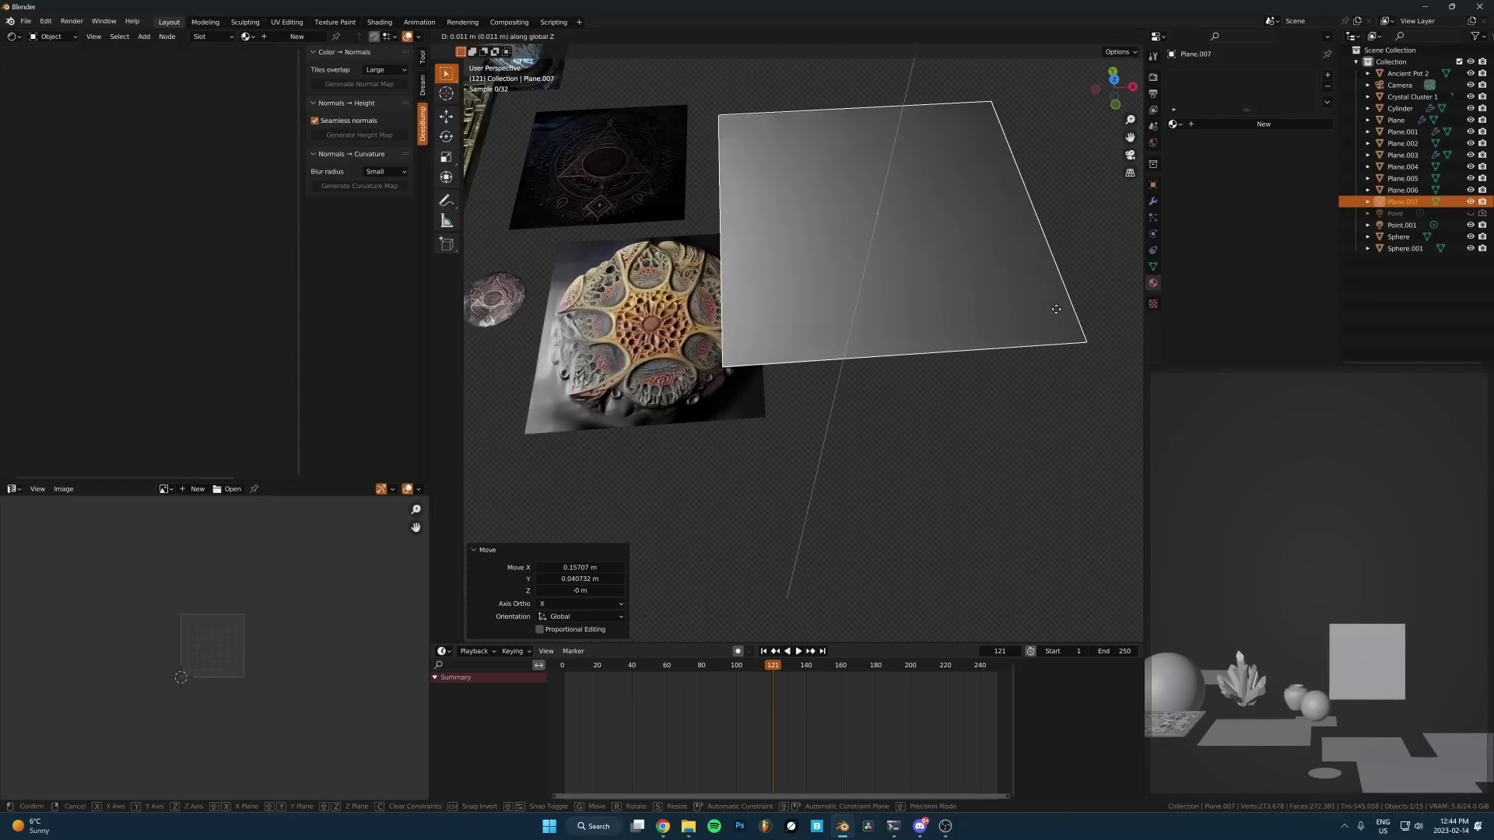
pyautogui.click(1056, 309)
pyautogui.press('s')
pyautogui.click(1034, 294)
# Step: Subdivide the second plane's mesh repeatedly to 16,384 faces and return to Object Mode
pyautogui.keyDown('shift'); pyautogui.moveTo(925, 379); pyautogui.dragTo(848, 373, button='middle'); pyautogui.keyUp('shift')
pyautogui.press('KP_Decimal')
pyautogui.scroll(-2, 847, 374)
pyautogui.press('Tab')
pyautogui.rightClick(799, 340)
pyautogui.click(799, 340)
pyautogui.rightClick(800, 340)
pyautogui.click(800, 339)
pyautogui.rightClick(799, 339)
pyautogui.click(800, 339)
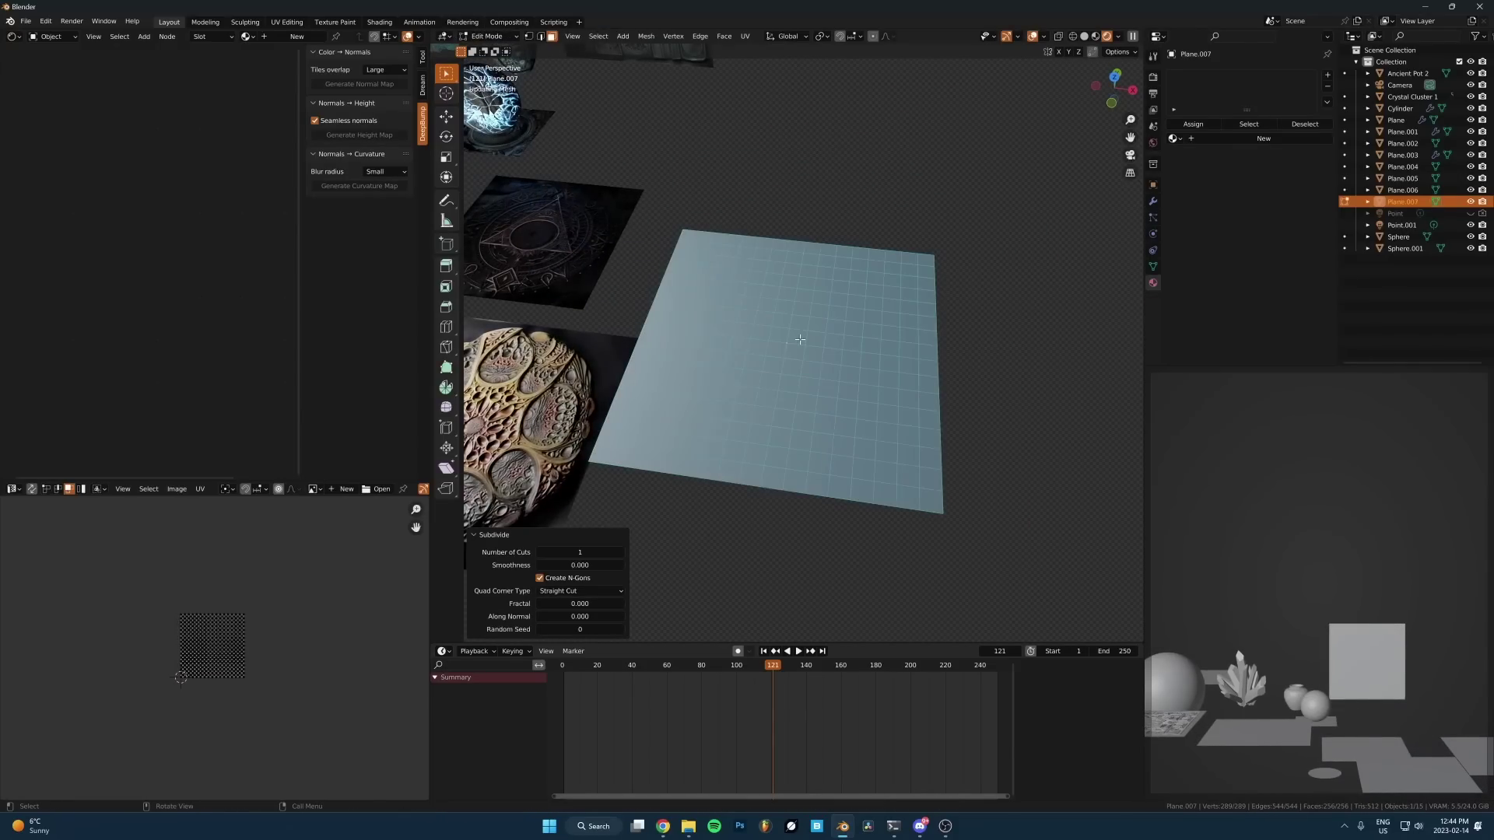
pyautogui.rightClick(800, 340)
pyautogui.click(801, 339)
pyautogui.rightClick(802, 339)
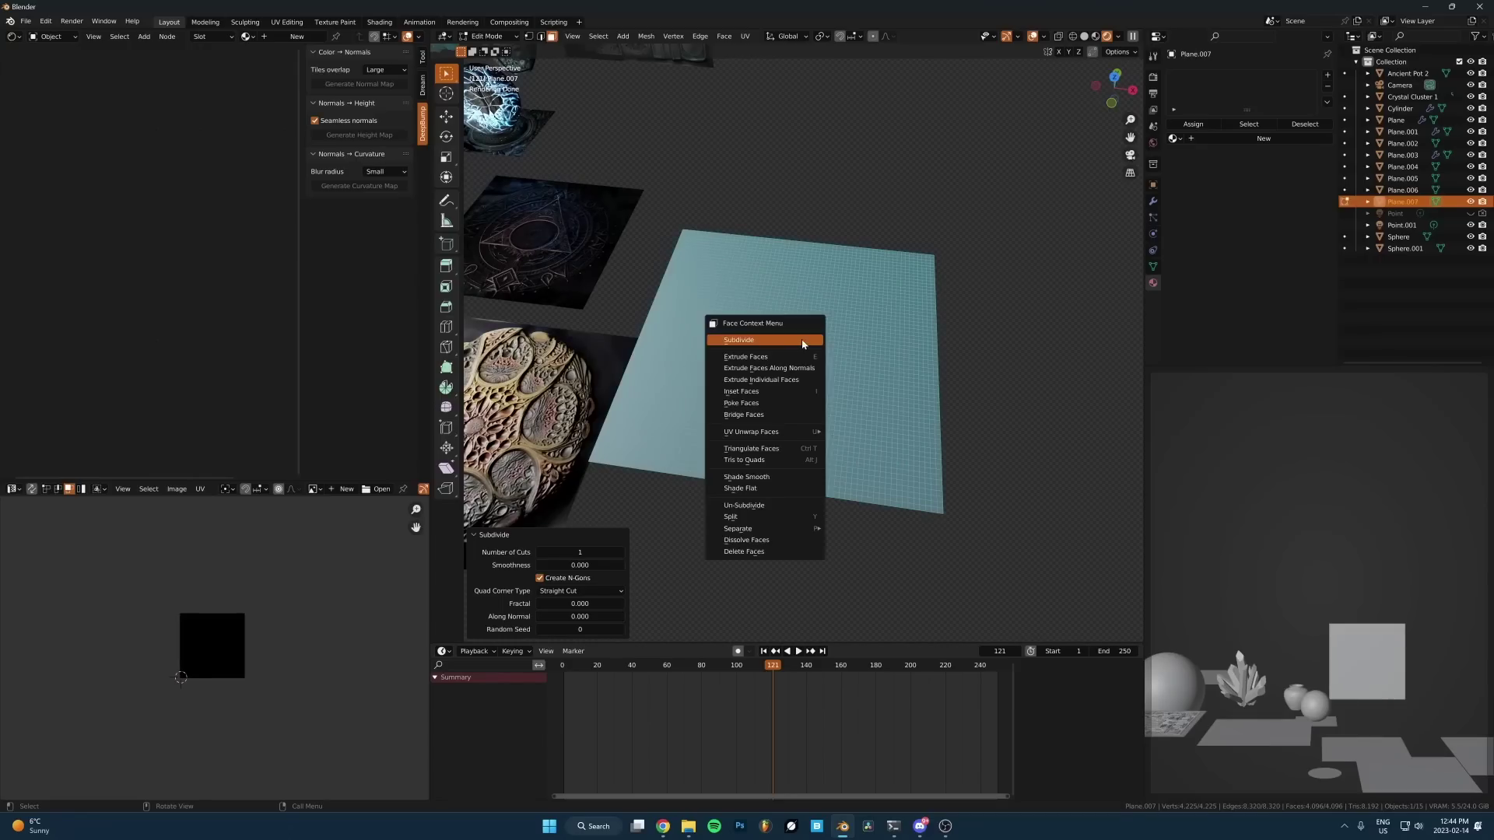
pyautogui.press('Tab')
# Step: Move the subdivided plane about 0.14 m along X and set the viewport to solid shading
pyautogui.press('g')
pyautogui.click(827, 374)
pyautogui.press('z')
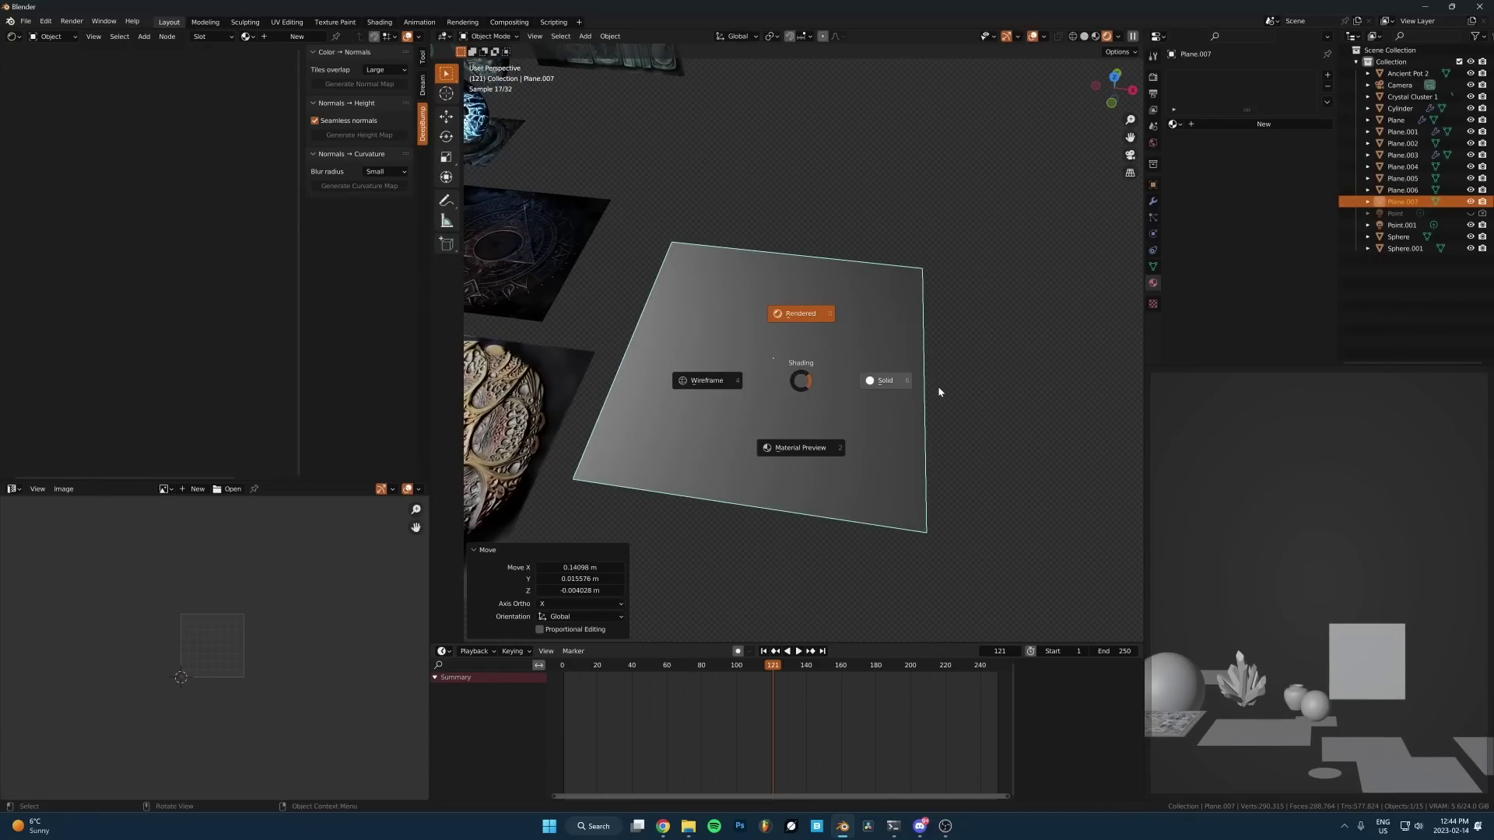
pyautogui.click(895, 381)
pyautogui.hotkey('ctrl', 's')
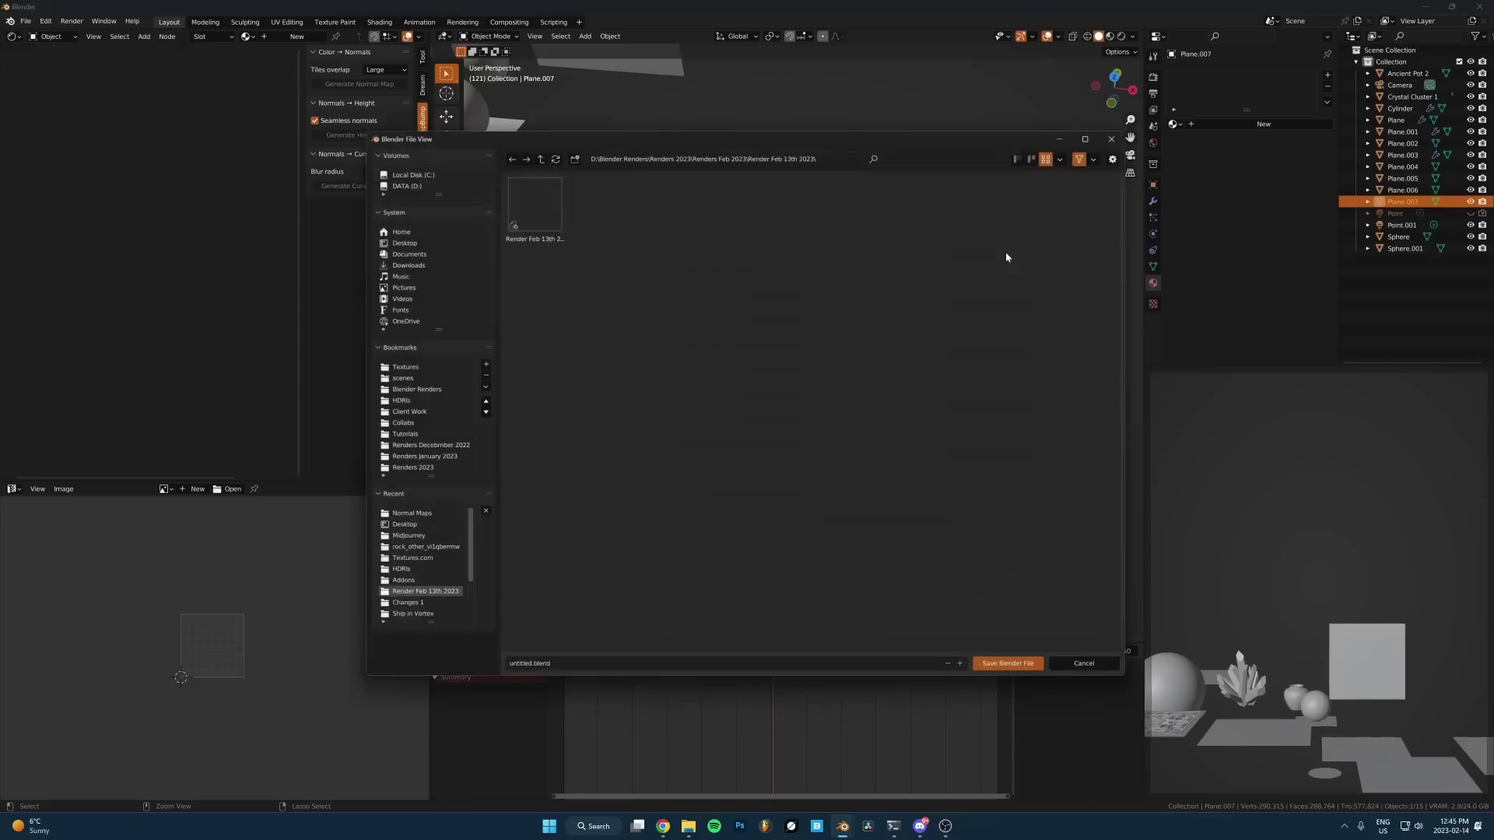
pyautogui.press('Escape')
pyautogui.moveTo(780, 364); pyautogui.dragTo(780, 337, button='middle')
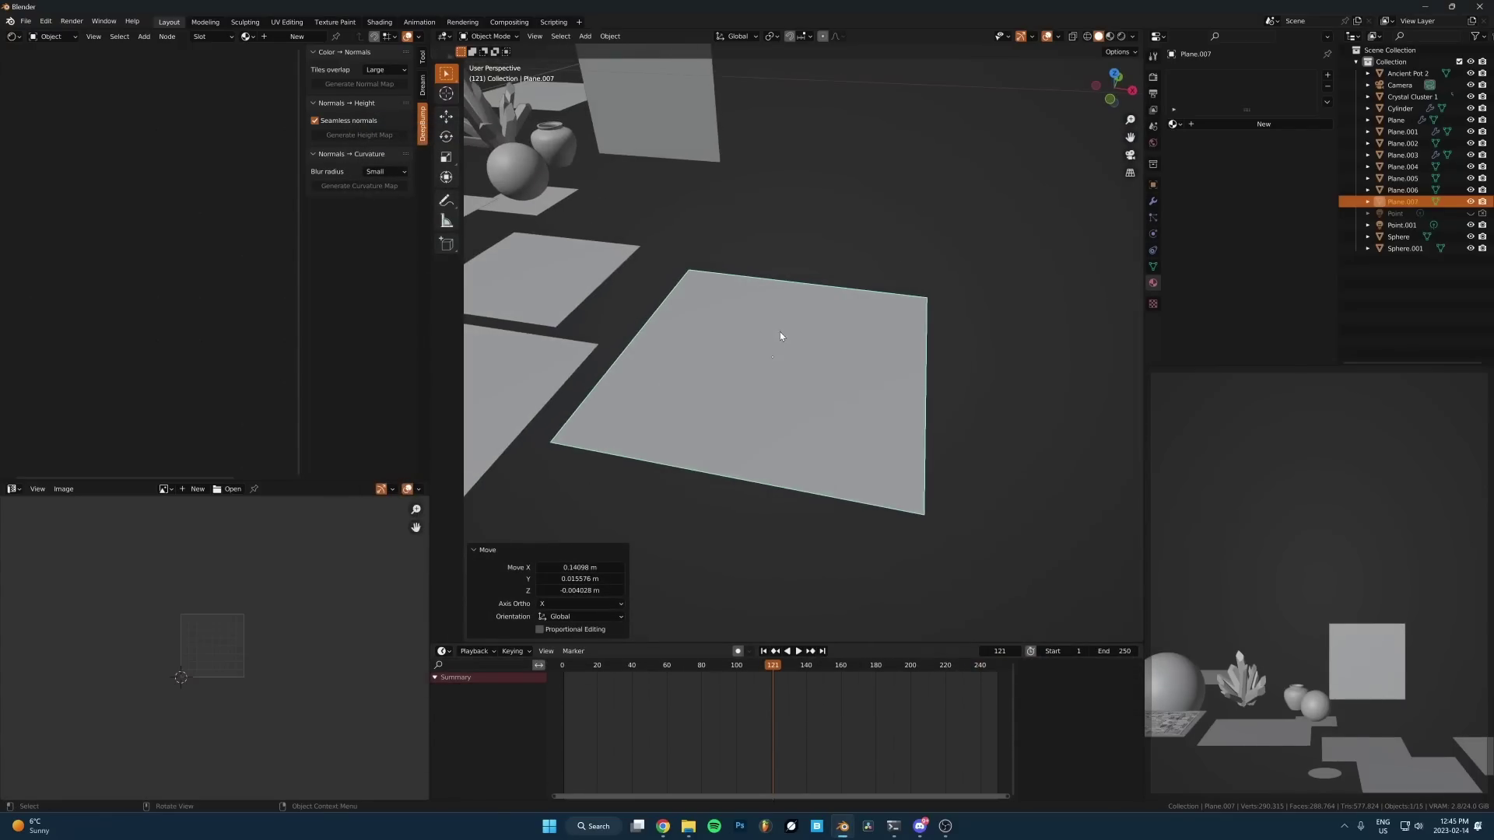
# Step: Check the plane's subdivided mesh in Edit Mode, and enter Sculpt Mode with the Draw Sharp brush
pyautogui.click(1153, 200)
pyautogui.press('Tab')
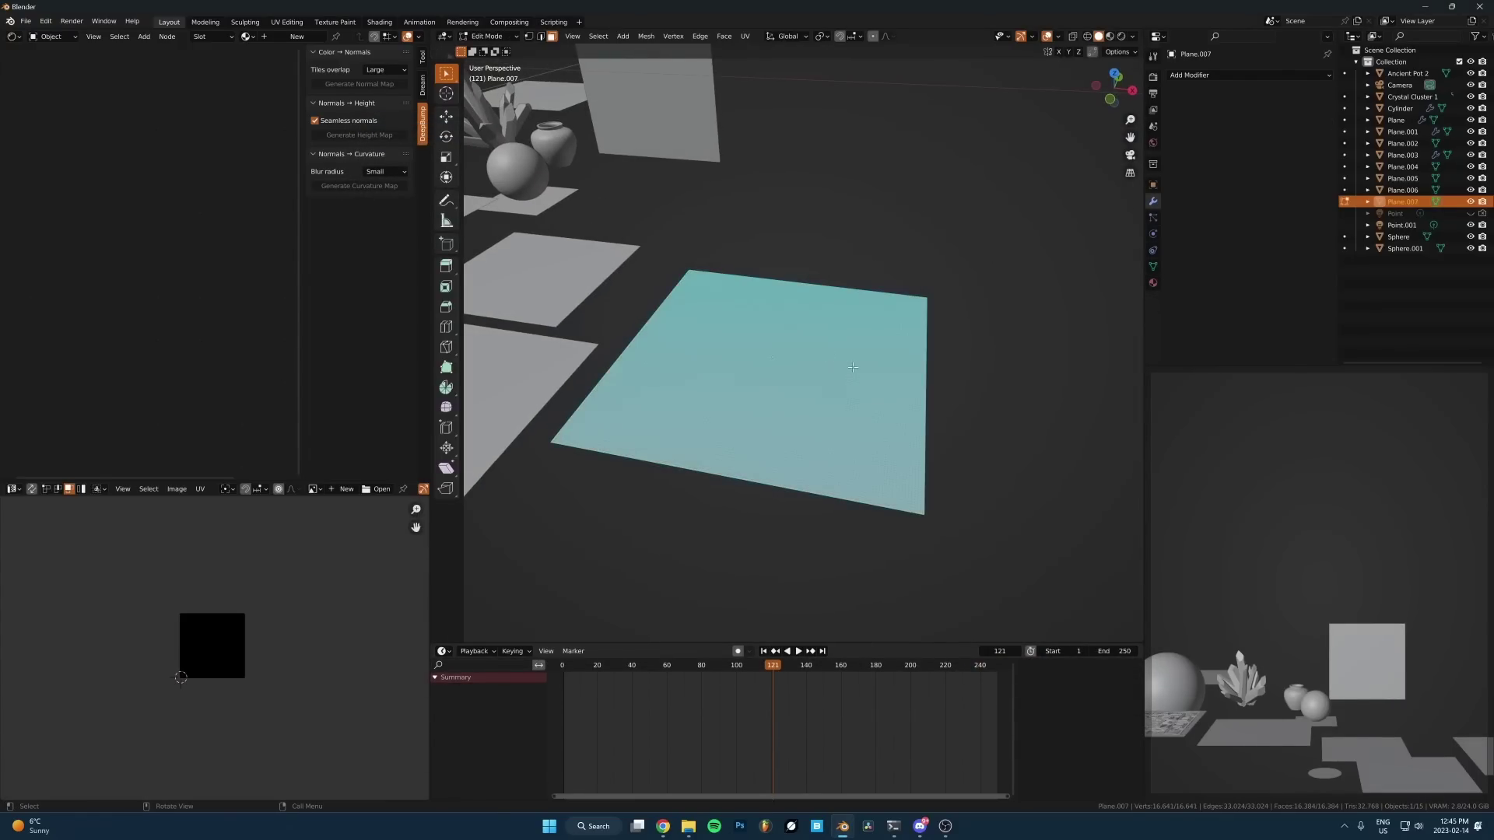
pyautogui.scroll(5, 792, 357)
pyautogui.scroll(-5, 843, 378)
pyautogui.press('Tab')
pyautogui.hotkey('ctrl', 'Tab')
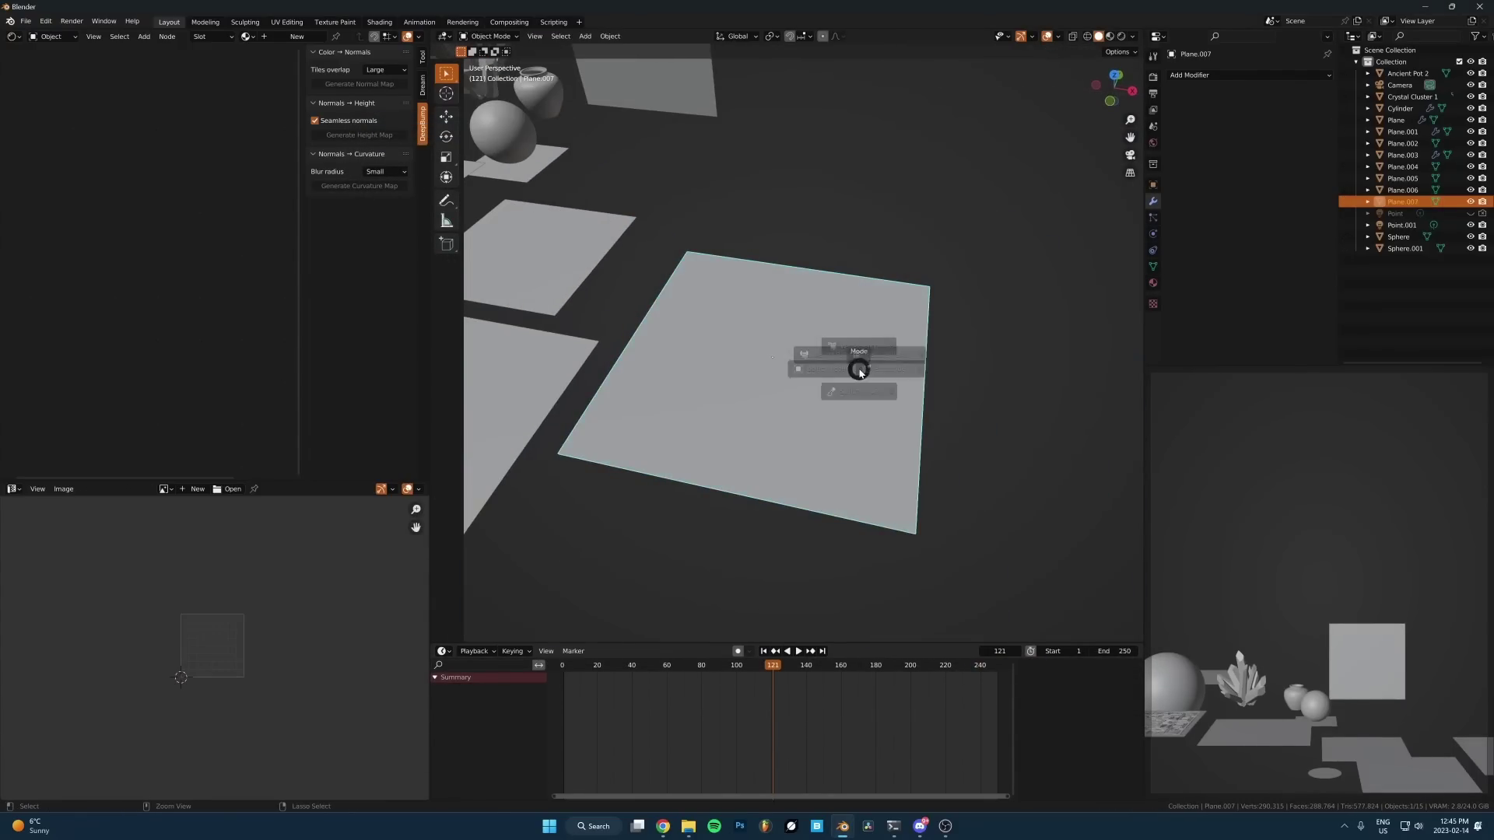
pyautogui.click(859, 430)
pyautogui.scroll(1, 779, 328)
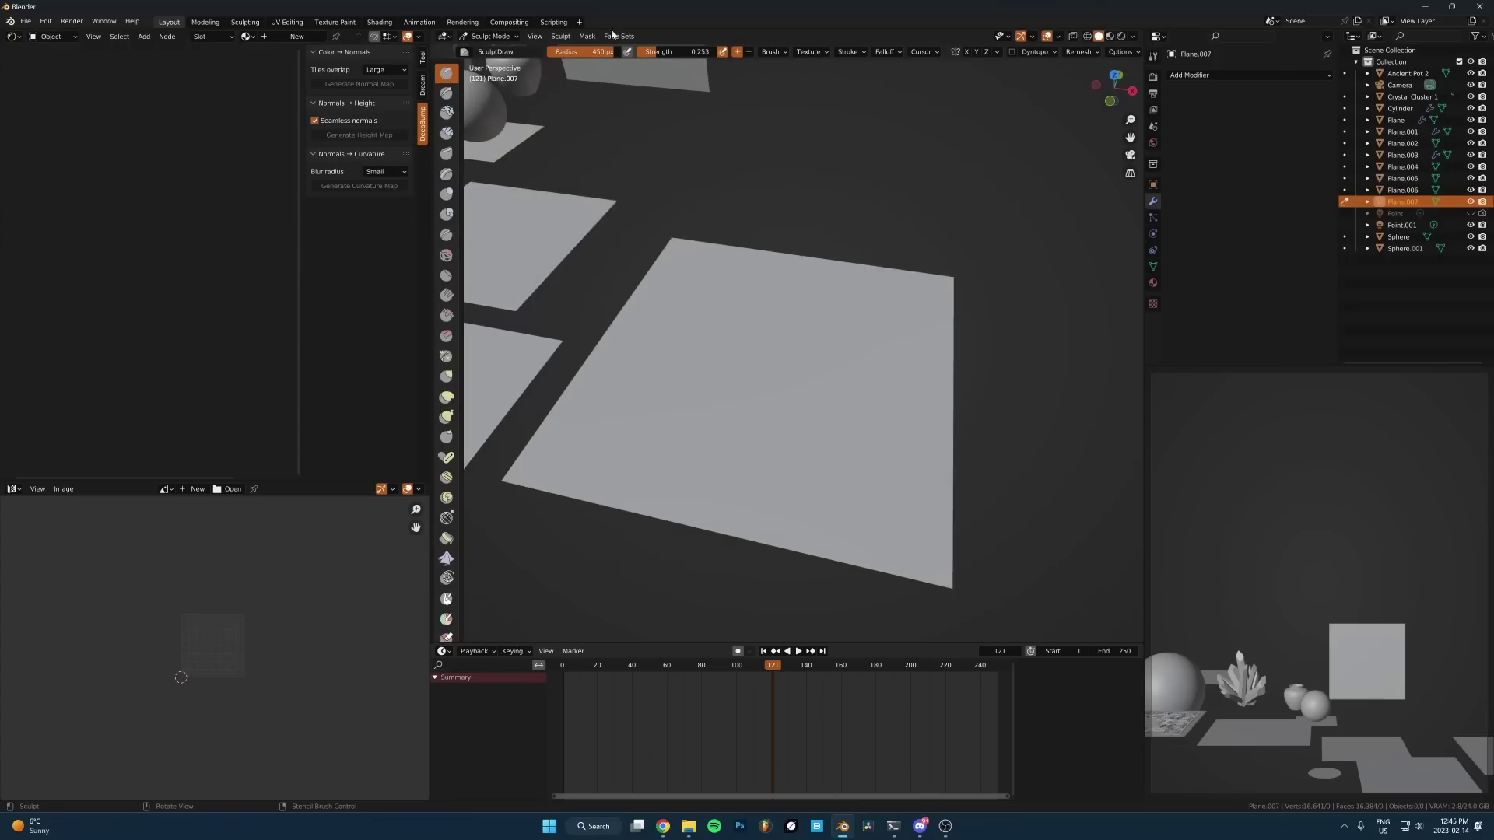
pyautogui.click(447, 93)
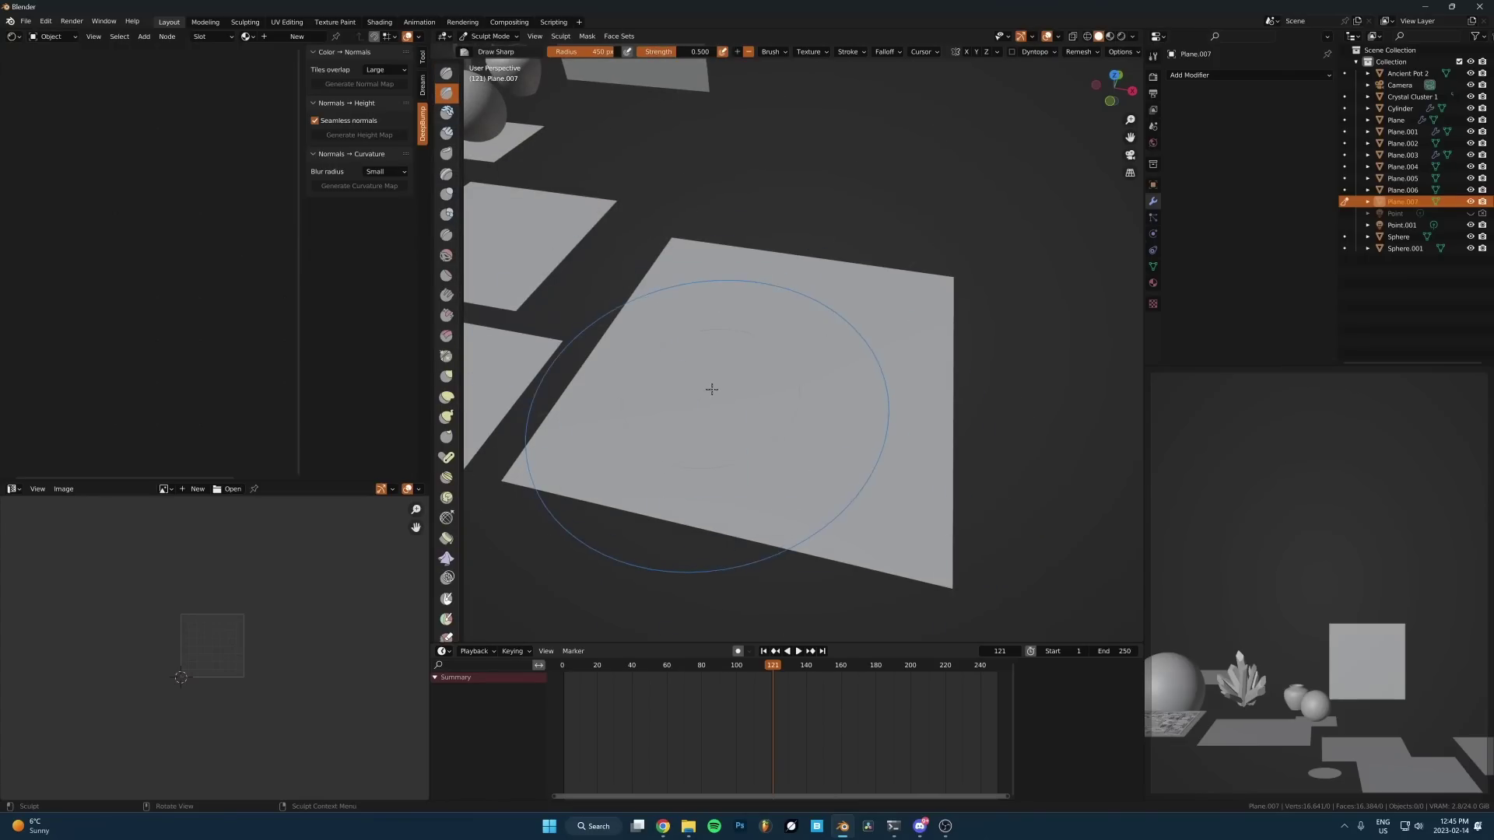
# Step: Try a diagonal Draw Sharp stroke across the plane, inspect it from a low angle and undo it
pyautogui.scroll(2, 749, 359)
pyautogui.moveTo(689, 397)
pyautogui.mouseDown()
pyautogui.moveTo(867, 320)
pyautogui.moveTo(831, 324)
pyautogui.moveTo(751, 455)
pyautogui.mouseUp()
pyautogui.scroll(-4, 836, 401)
pyautogui.moveTo(838, 404); pyautogui.dragTo(849, 343, button='middle')
pyautogui.scroll(3, 849, 343)
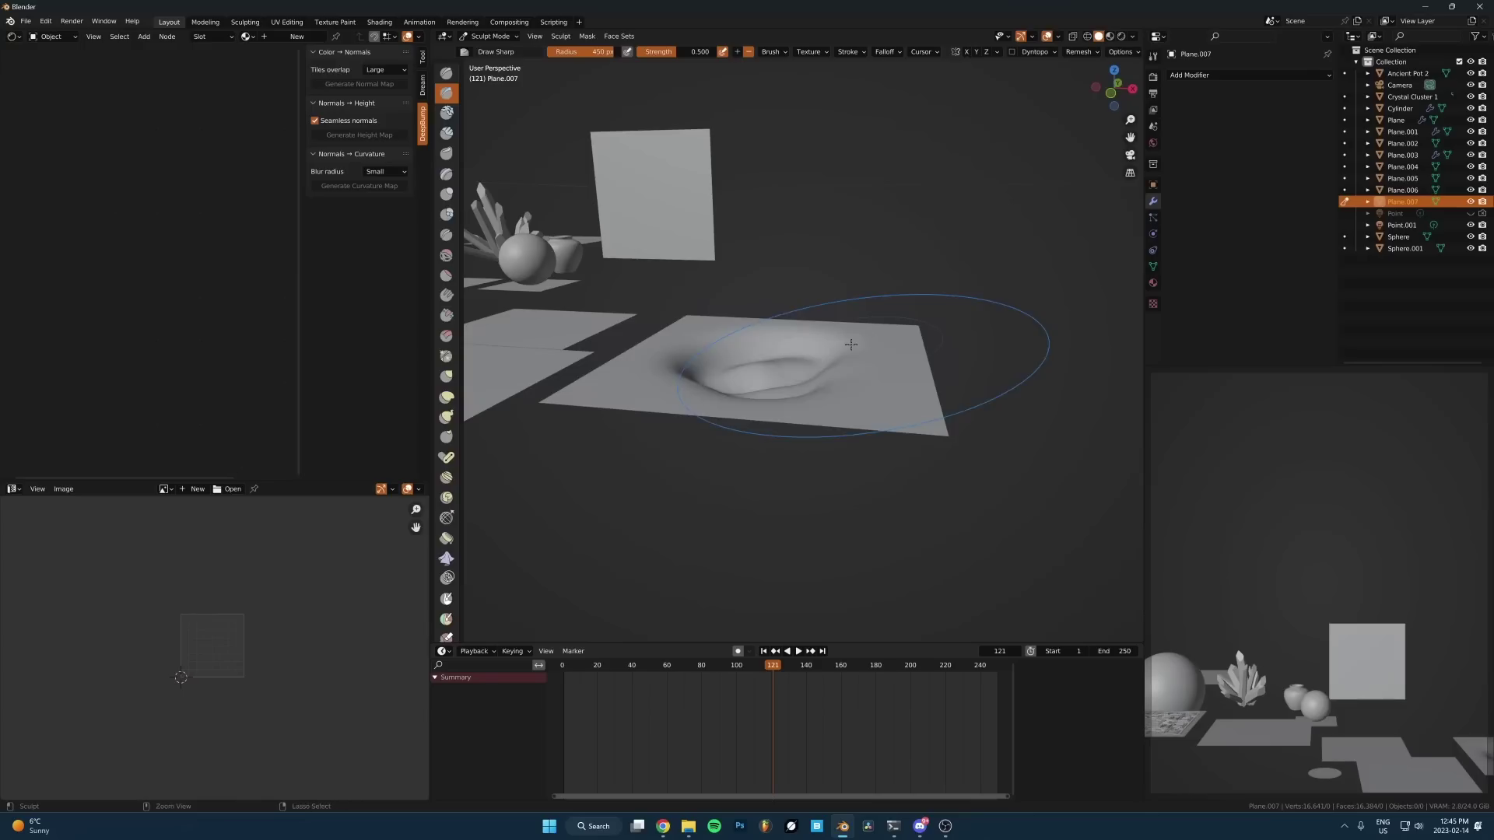
pyautogui.hotkey('ctrl', 'z')
pyautogui.scroll(1, 809, 310)
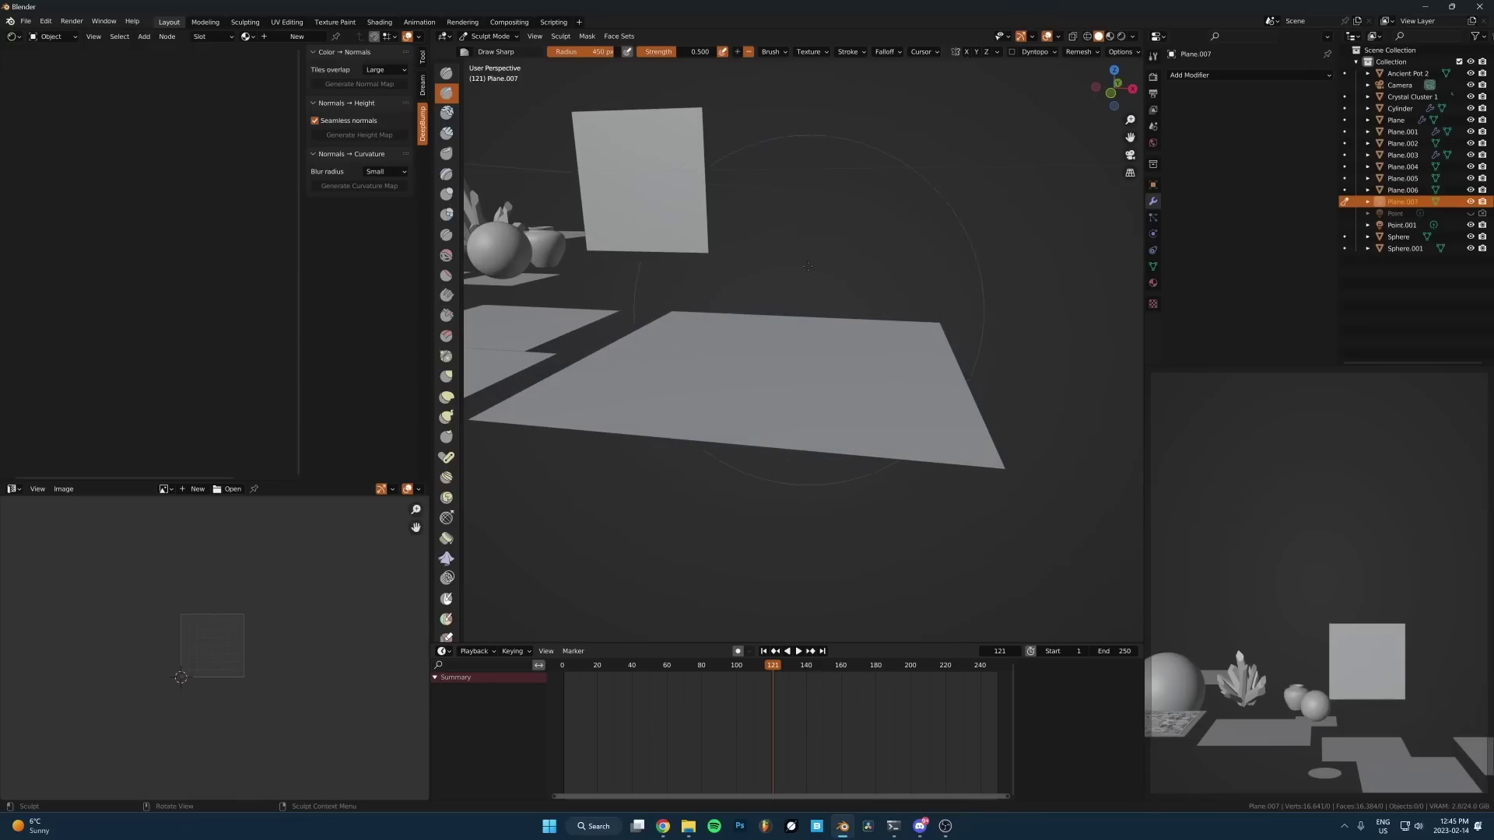
# Step: Create a new texture for the Draw Sharp brush and load the intricate cellular structure PNG from the Midjourney folder into it
pyautogui.click(810, 53)
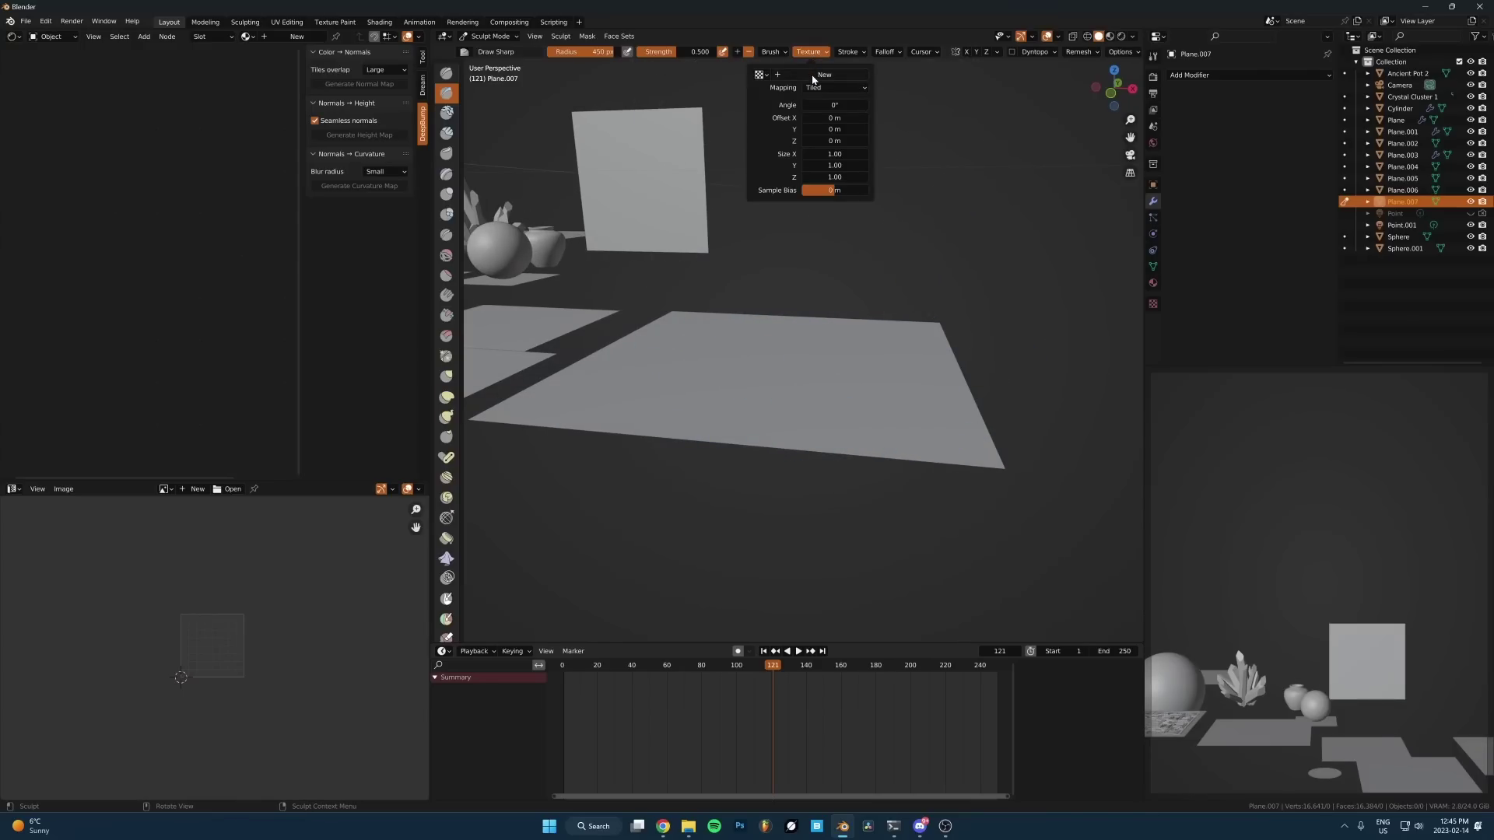
pyautogui.click(813, 75)
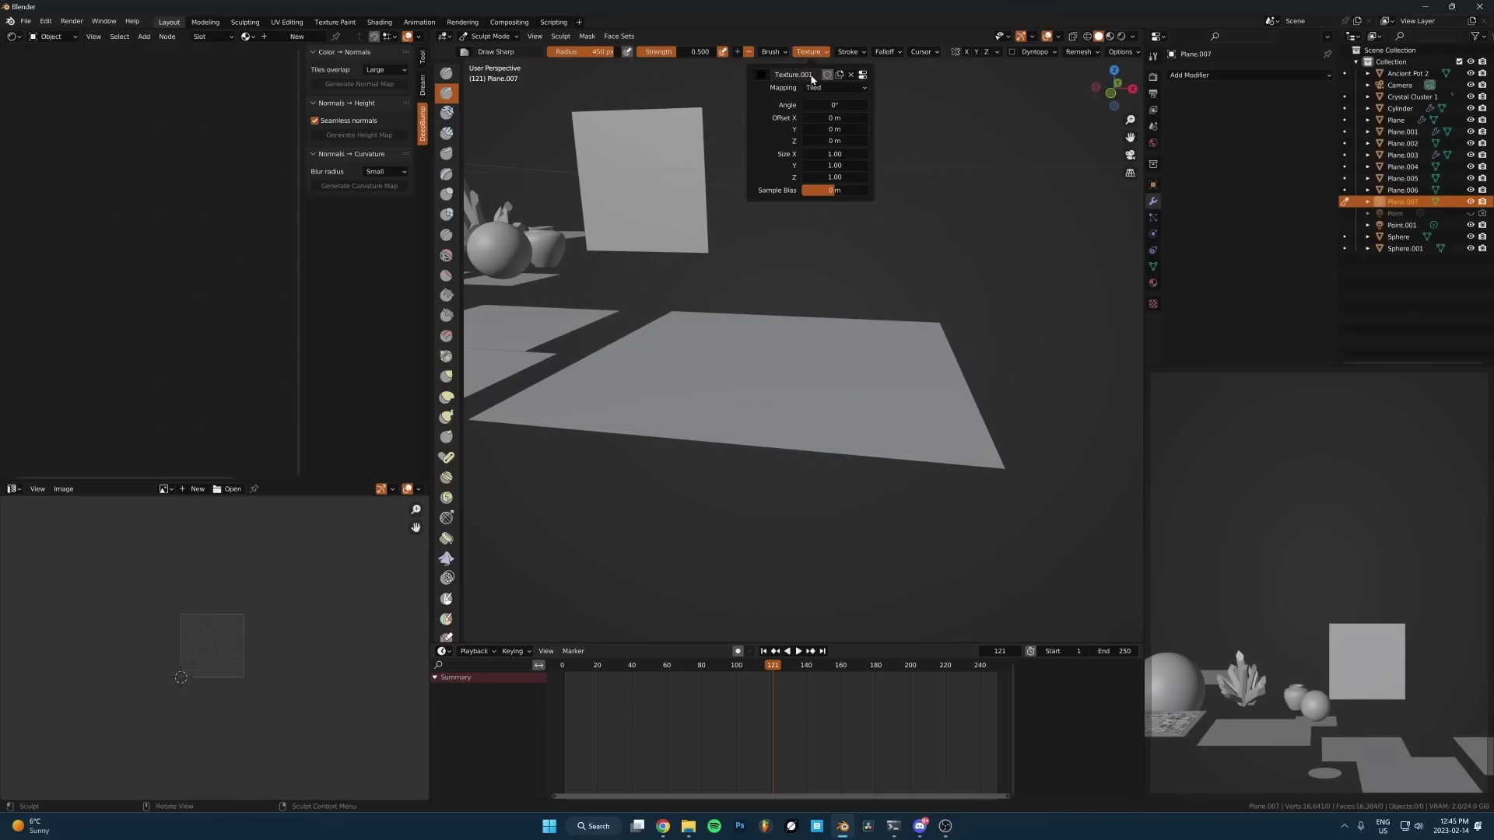
pyautogui.click(863, 75)
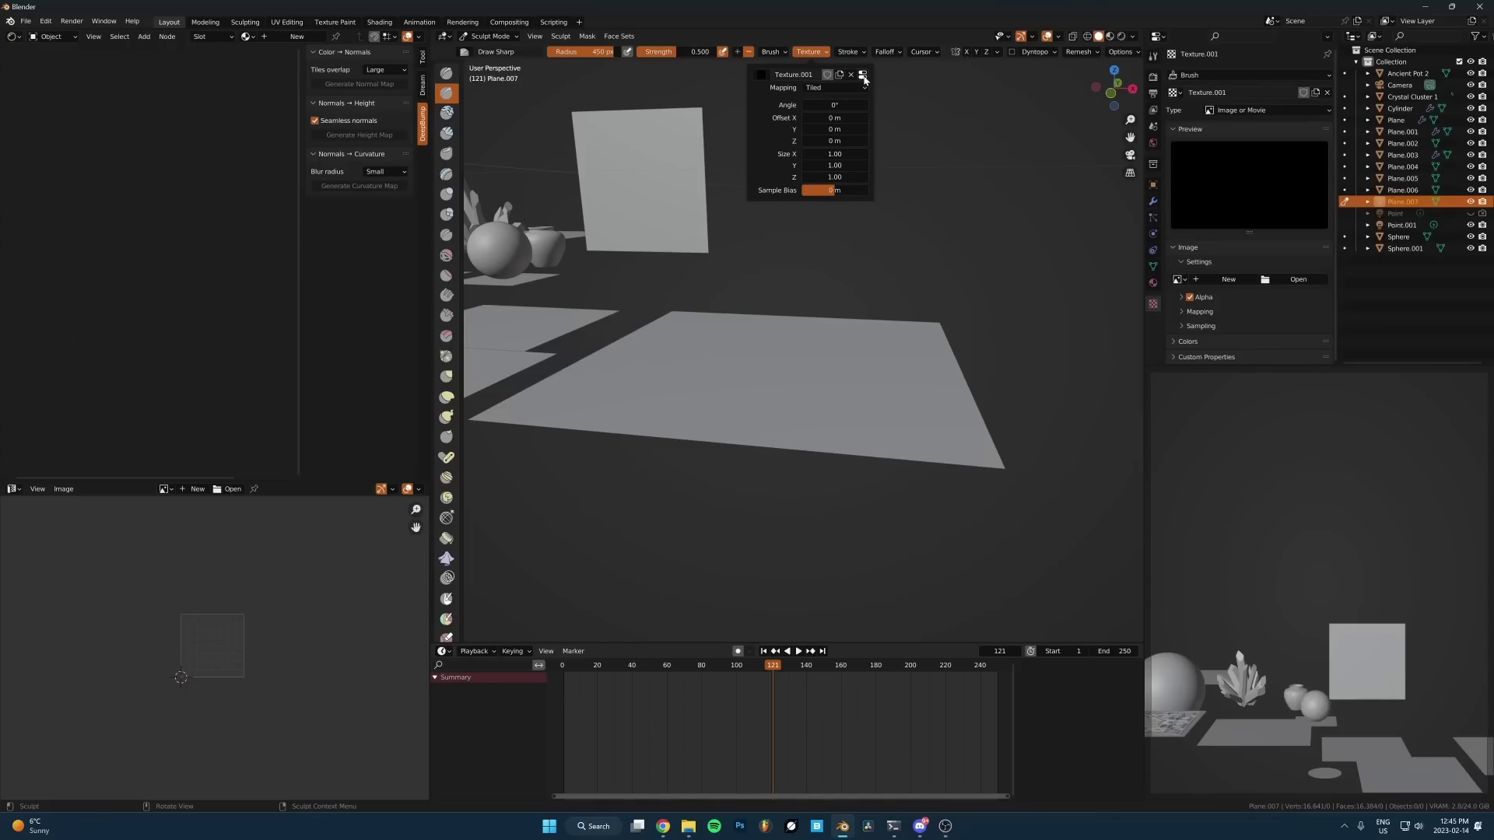
pyautogui.click(1303, 280)
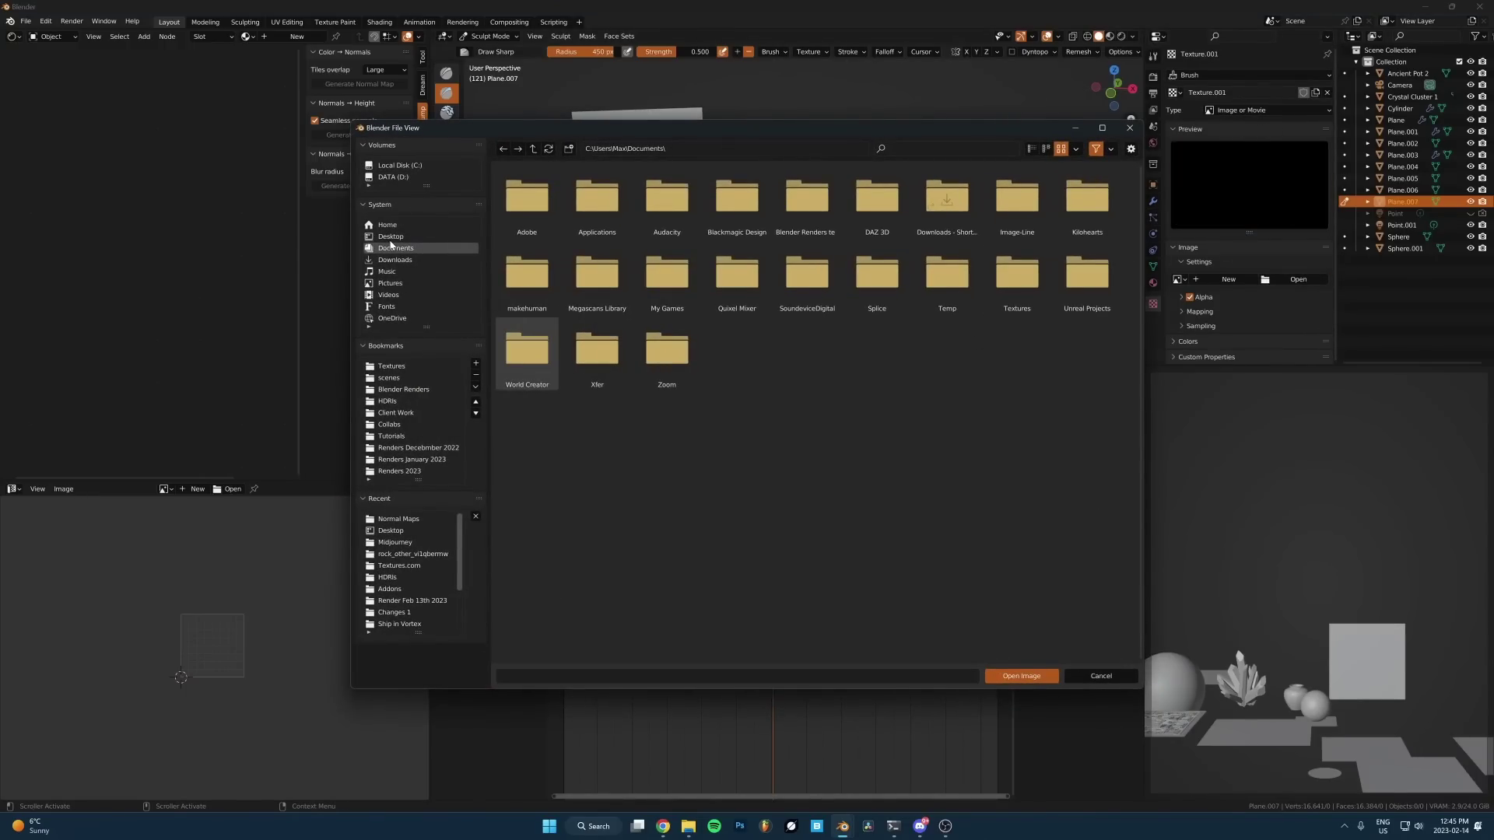
pyautogui.click(397, 541)
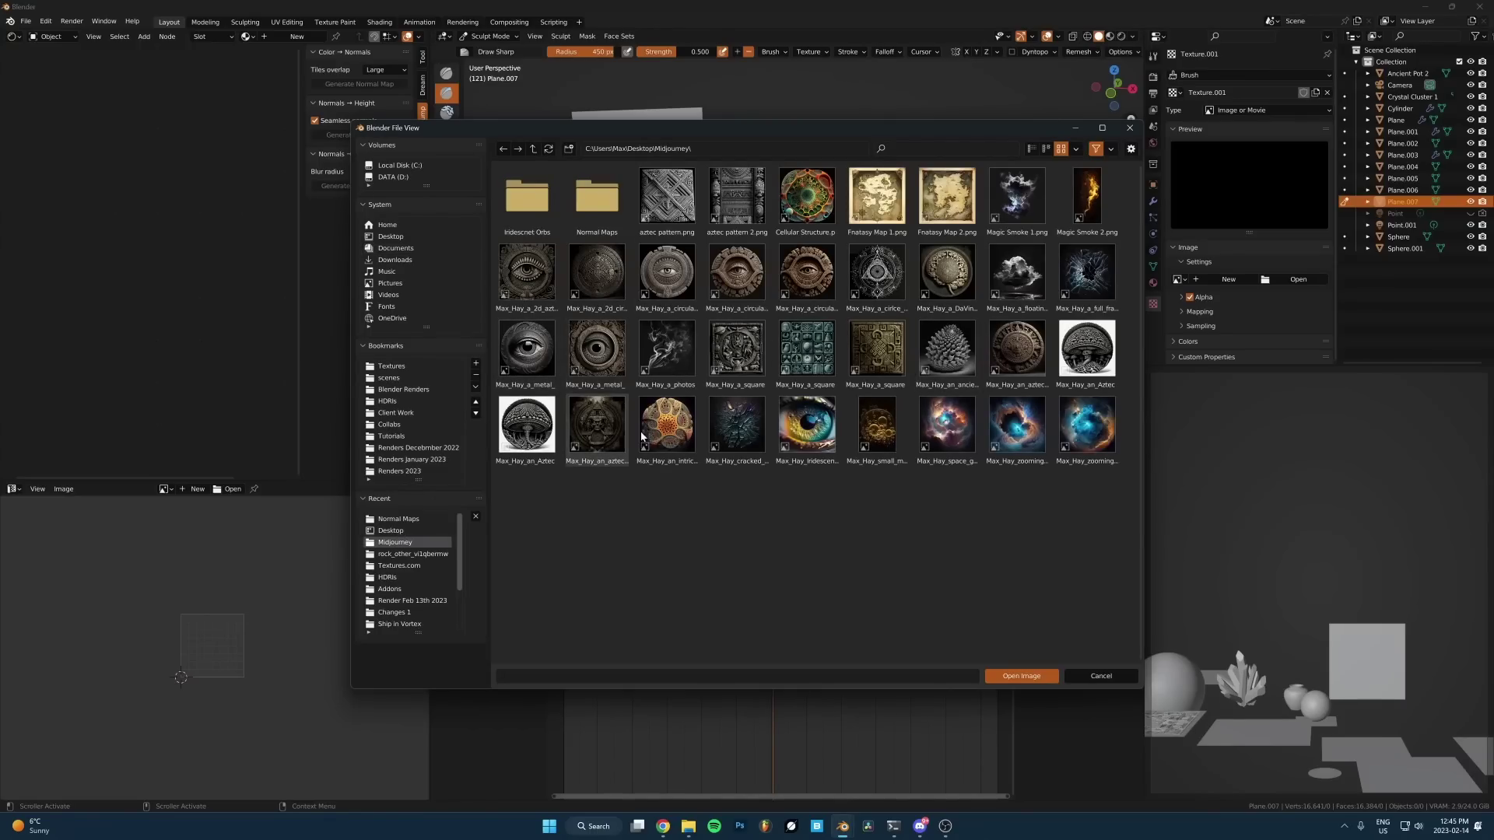
pyautogui.click(667, 424)
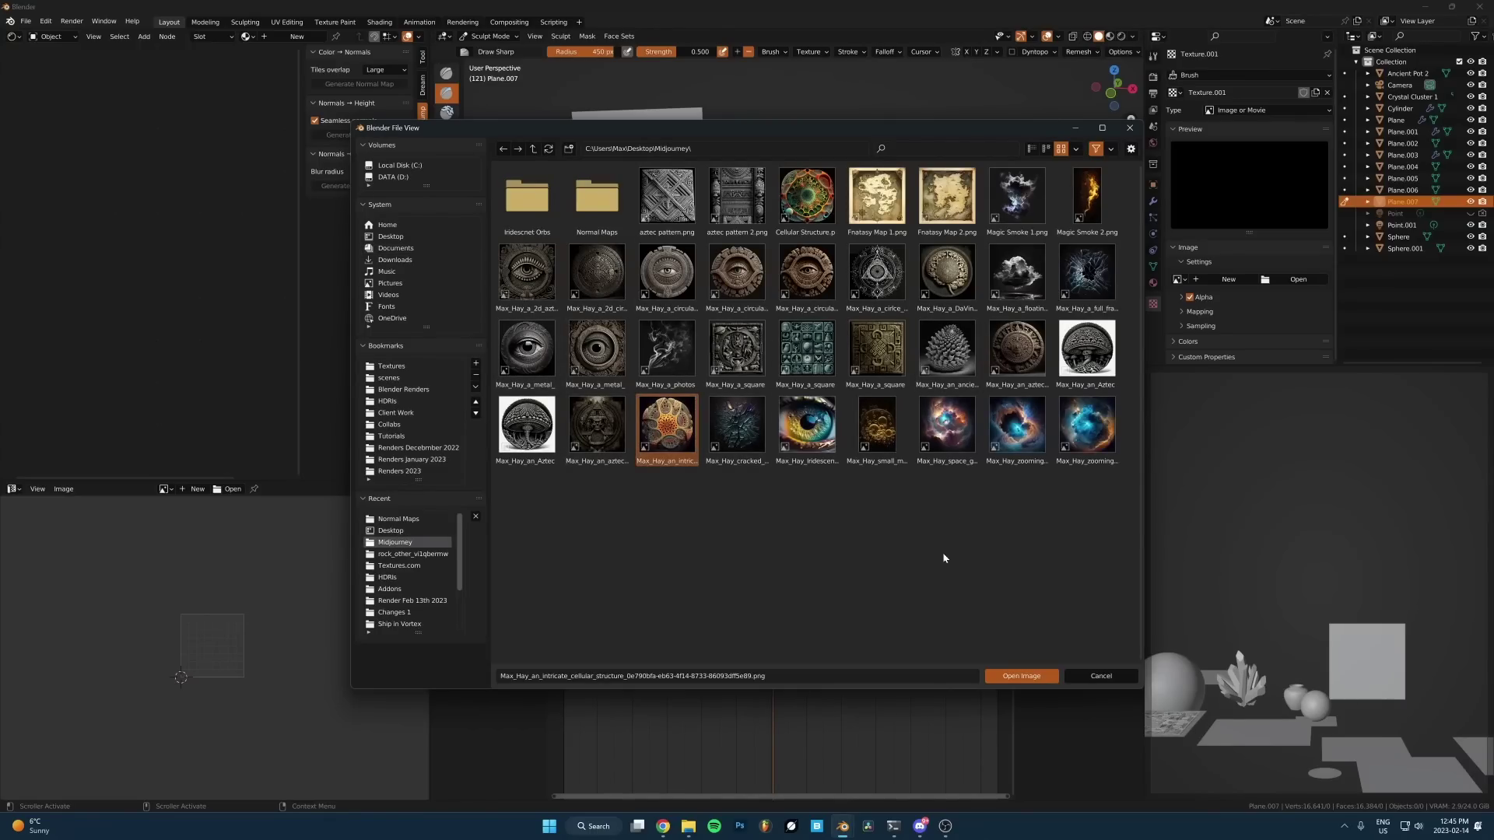
pyautogui.click(1022, 675)
# Step: Try a Draw Sharp stroke with the tiled image texture across the plane, inspect the relief and undo it
pyautogui.scroll(4, 778, 303)
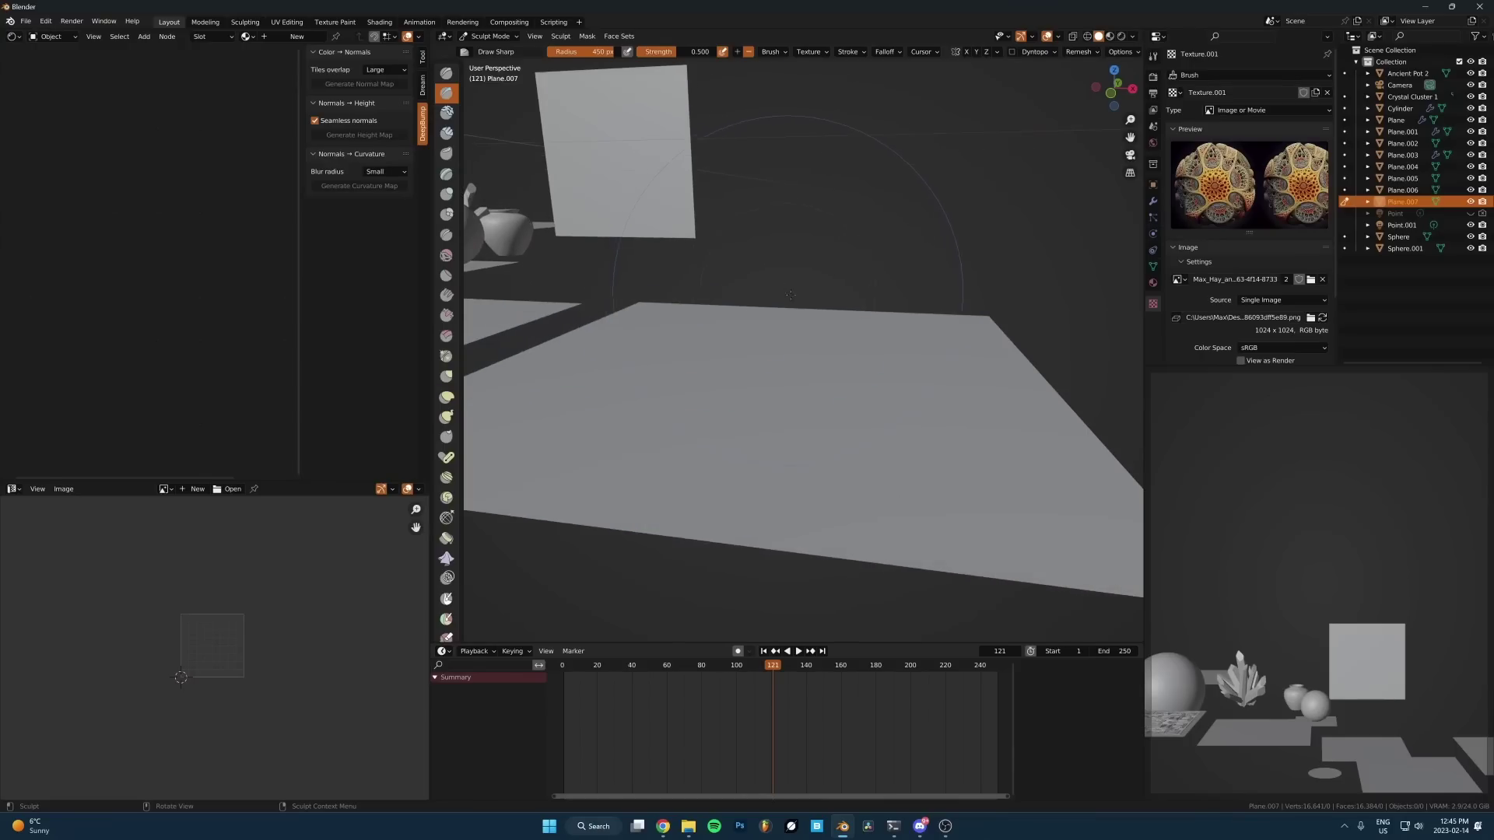
pyautogui.moveTo(750, 398)
pyautogui.mouseDown()
pyautogui.moveTo(724, 373)
pyautogui.moveTo(602, 360)
pyautogui.moveTo(701, 467)
pyautogui.moveTo(669, 443)
pyautogui.moveTo(825, 420)
pyautogui.mouseUp()
pyautogui.scroll(-3, 885, 378)
pyautogui.scroll(1, 899, 389)
pyautogui.moveTo(899, 389)
pyautogui.mouseDown(button='middle')
pyautogui.moveTo(909, 451)
pyautogui.moveTo(859, 390)
pyautogui.mouseUp(button='middle')
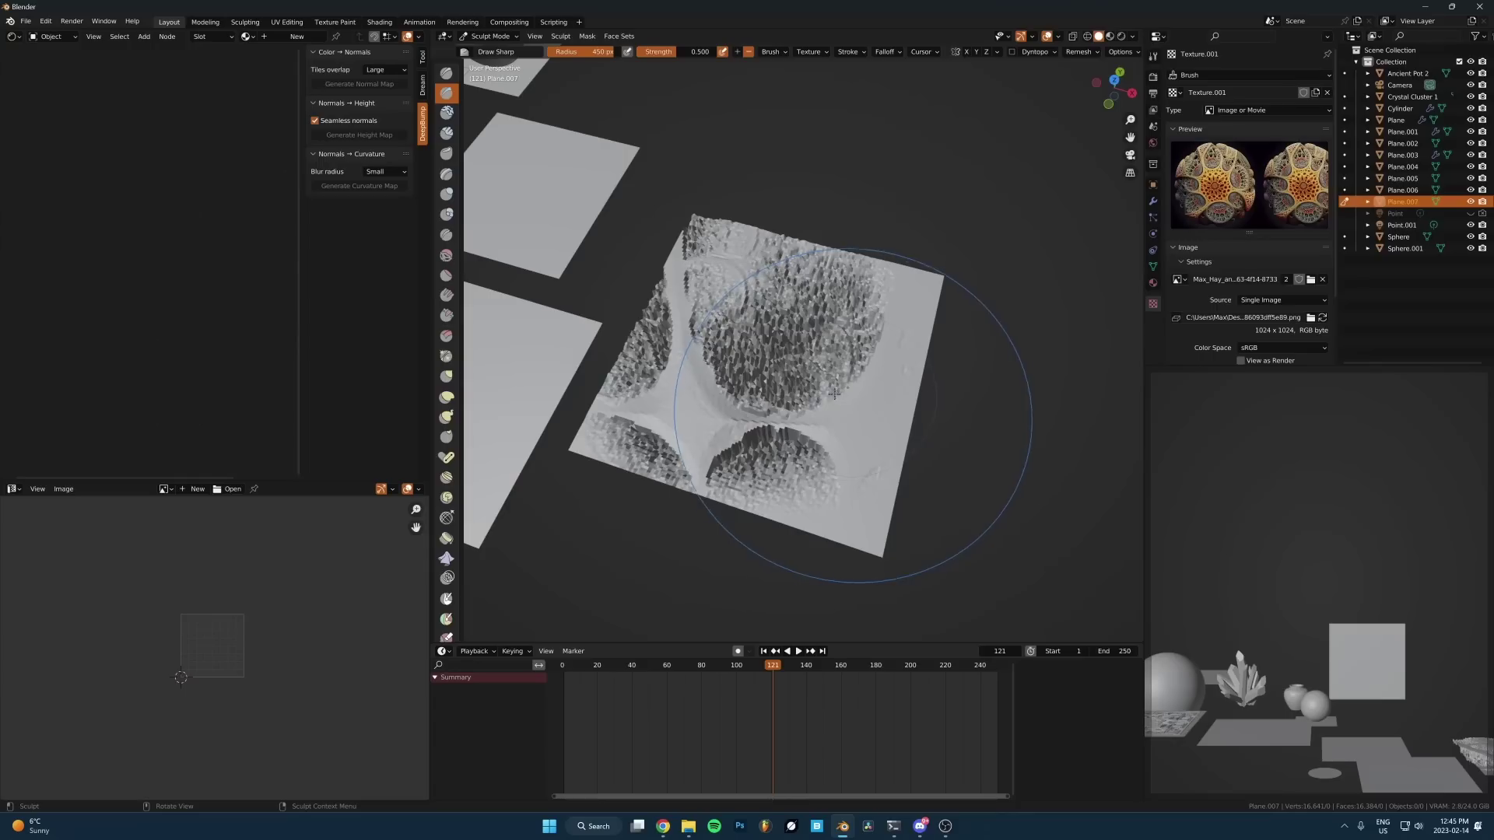
pyautogui.scroll(3, 859, 401)
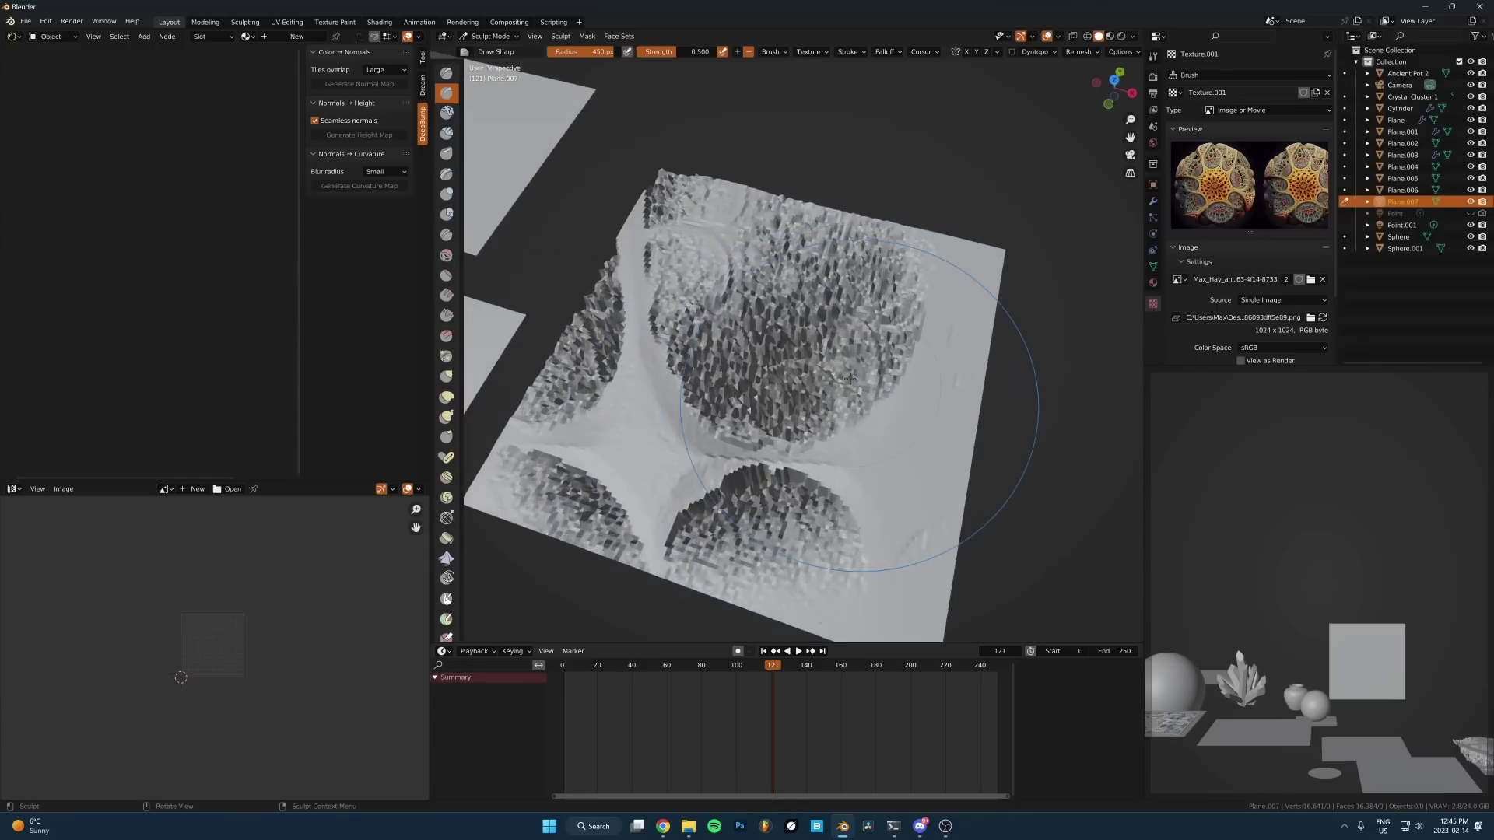
pyautogui.moveTo(852, 405); pyautogui.dragTo(826, 400, button='middle')
pyautogui.hotkey('ctrl', 'z')
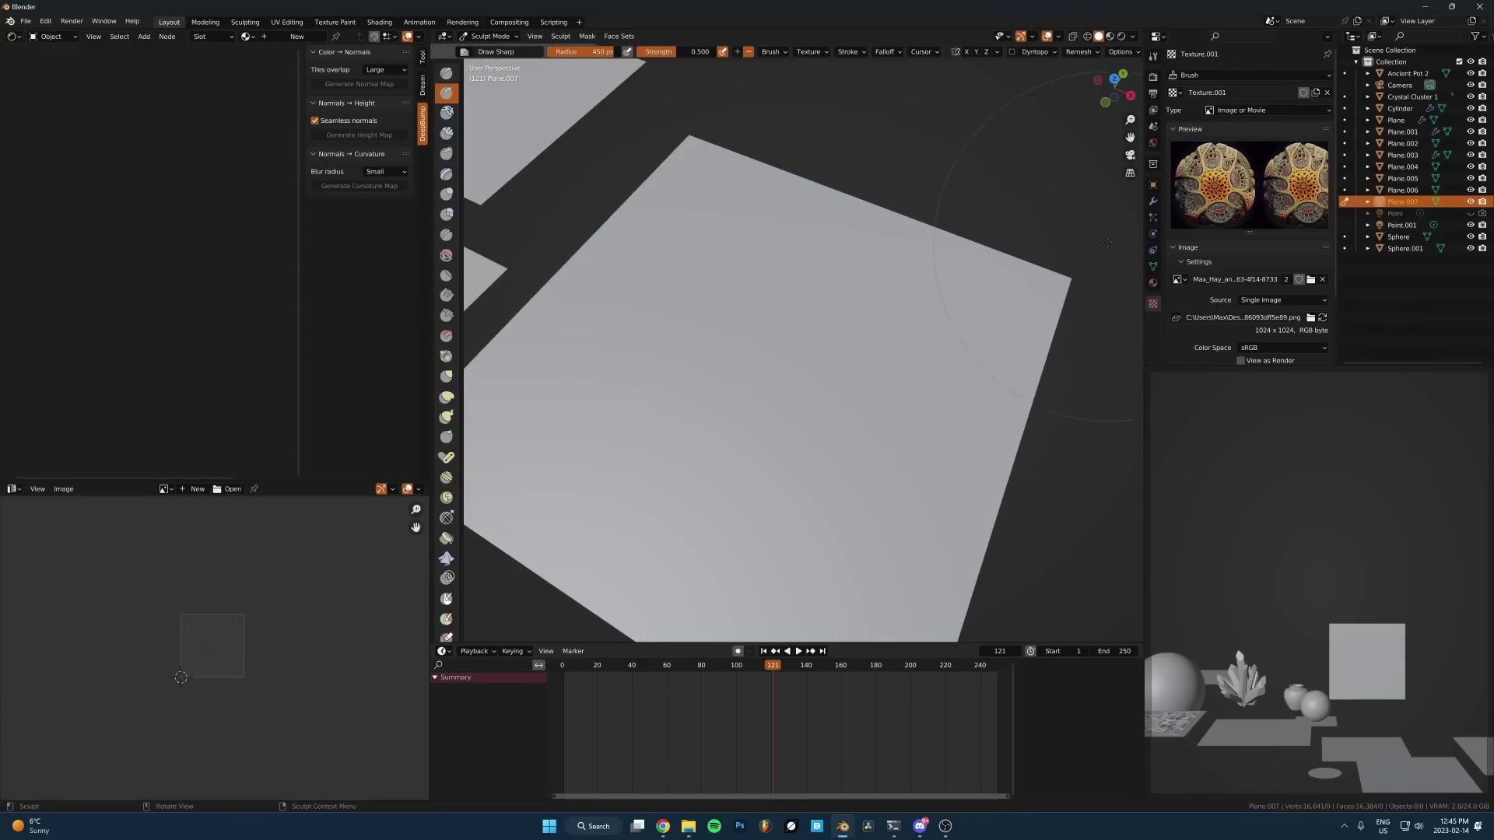
# Step: Add a Multiresolution modifier to the plane and subdivide it up to level 4
pyautogui.click(1153, 201)
pyautogui.click(1217, 74)
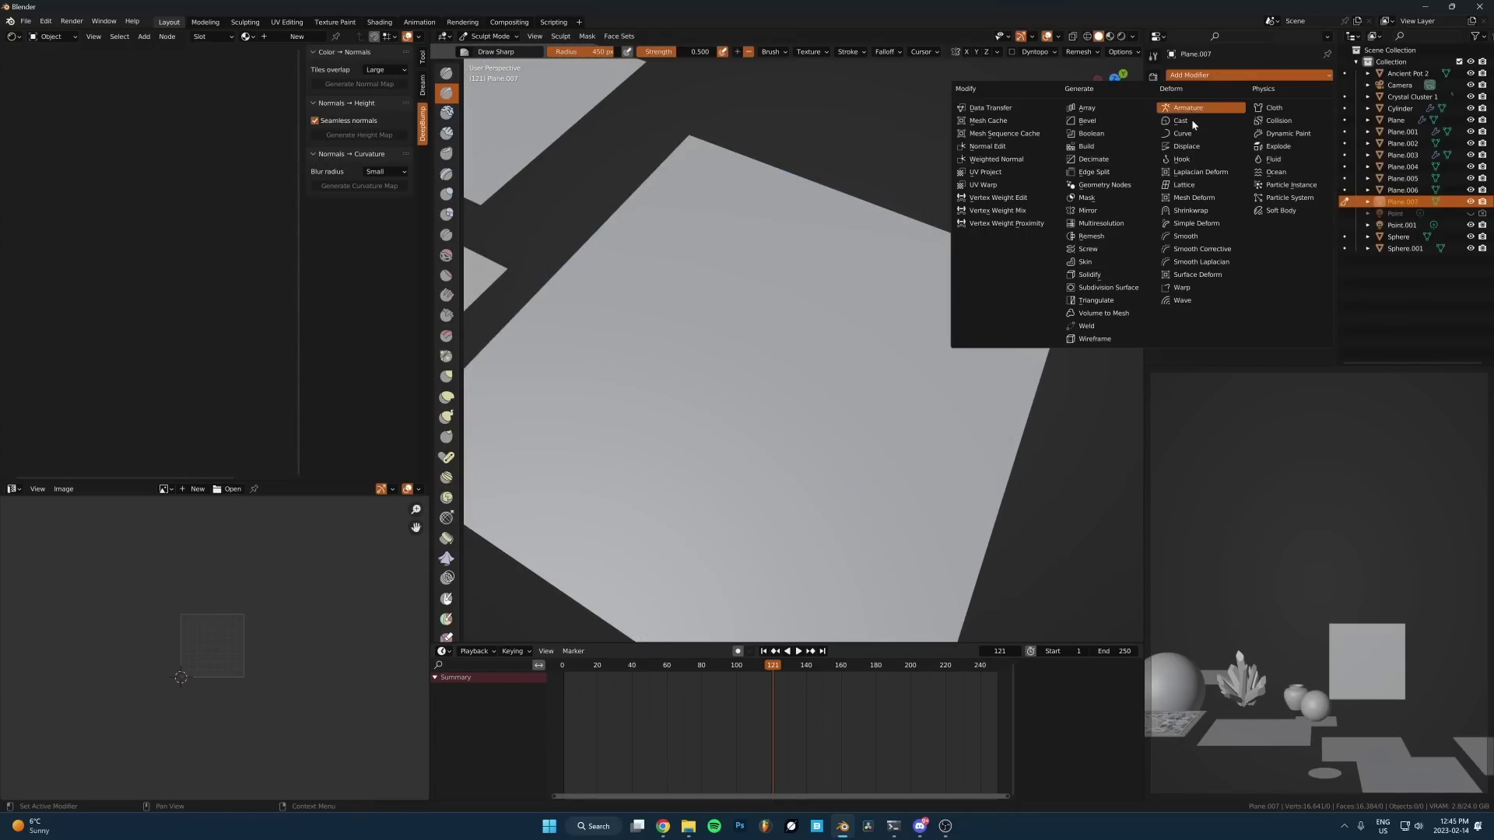
pyautogui.click(1127, 224)
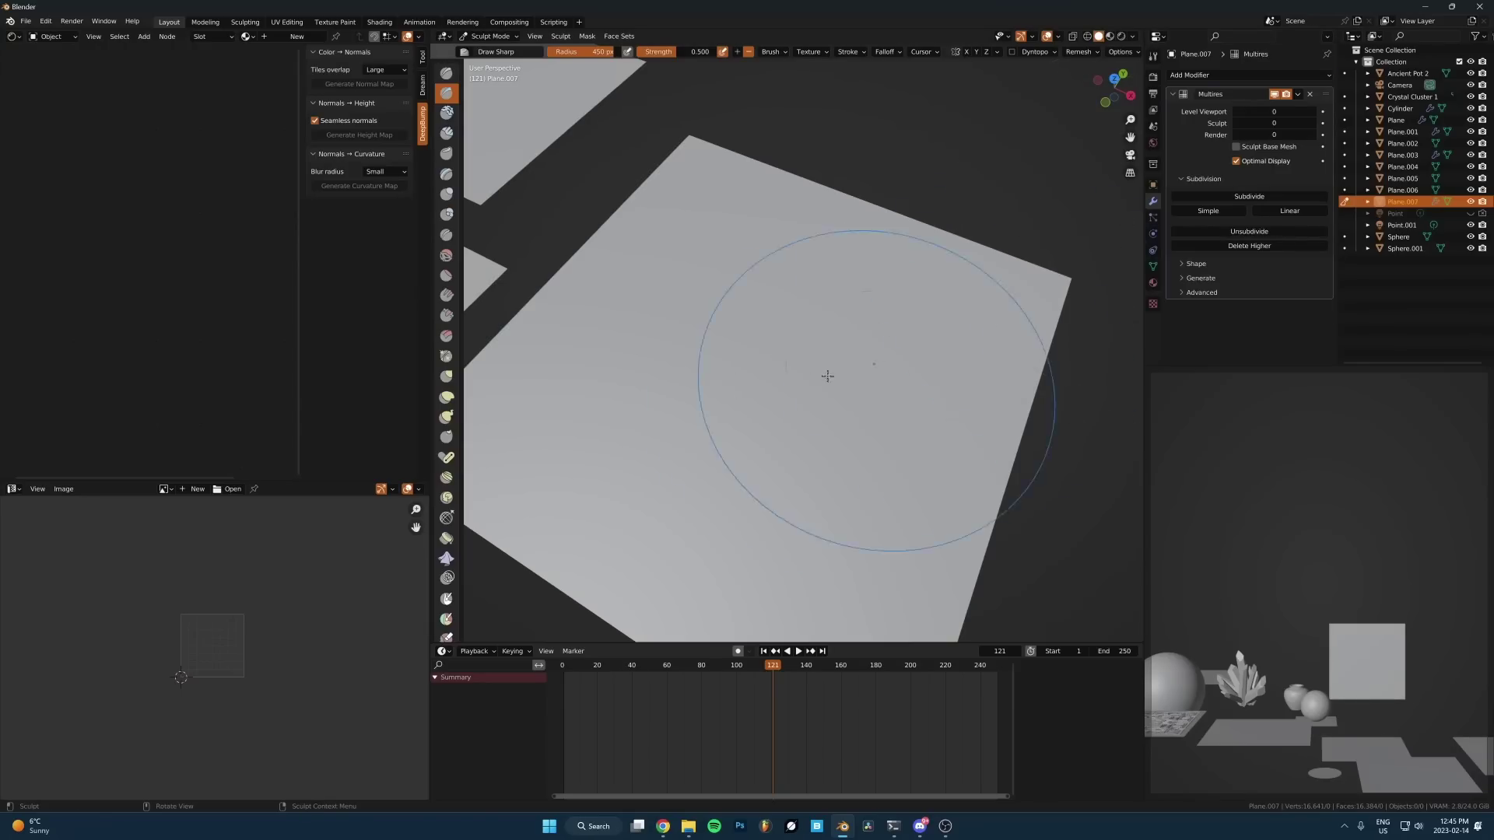
pyautogui.press('KP_Decimal')
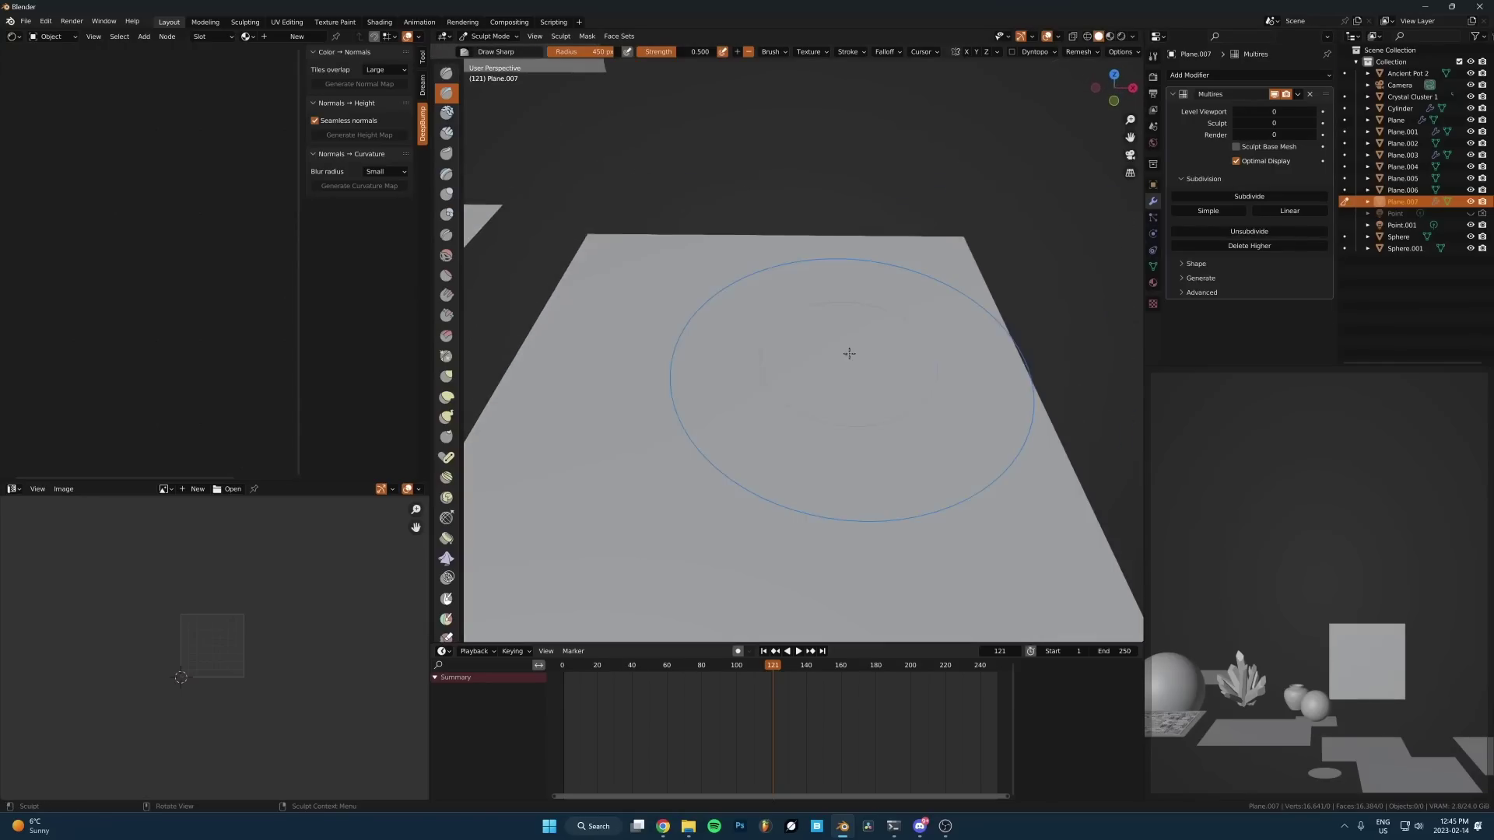
pyautogui.click(1254, 198)
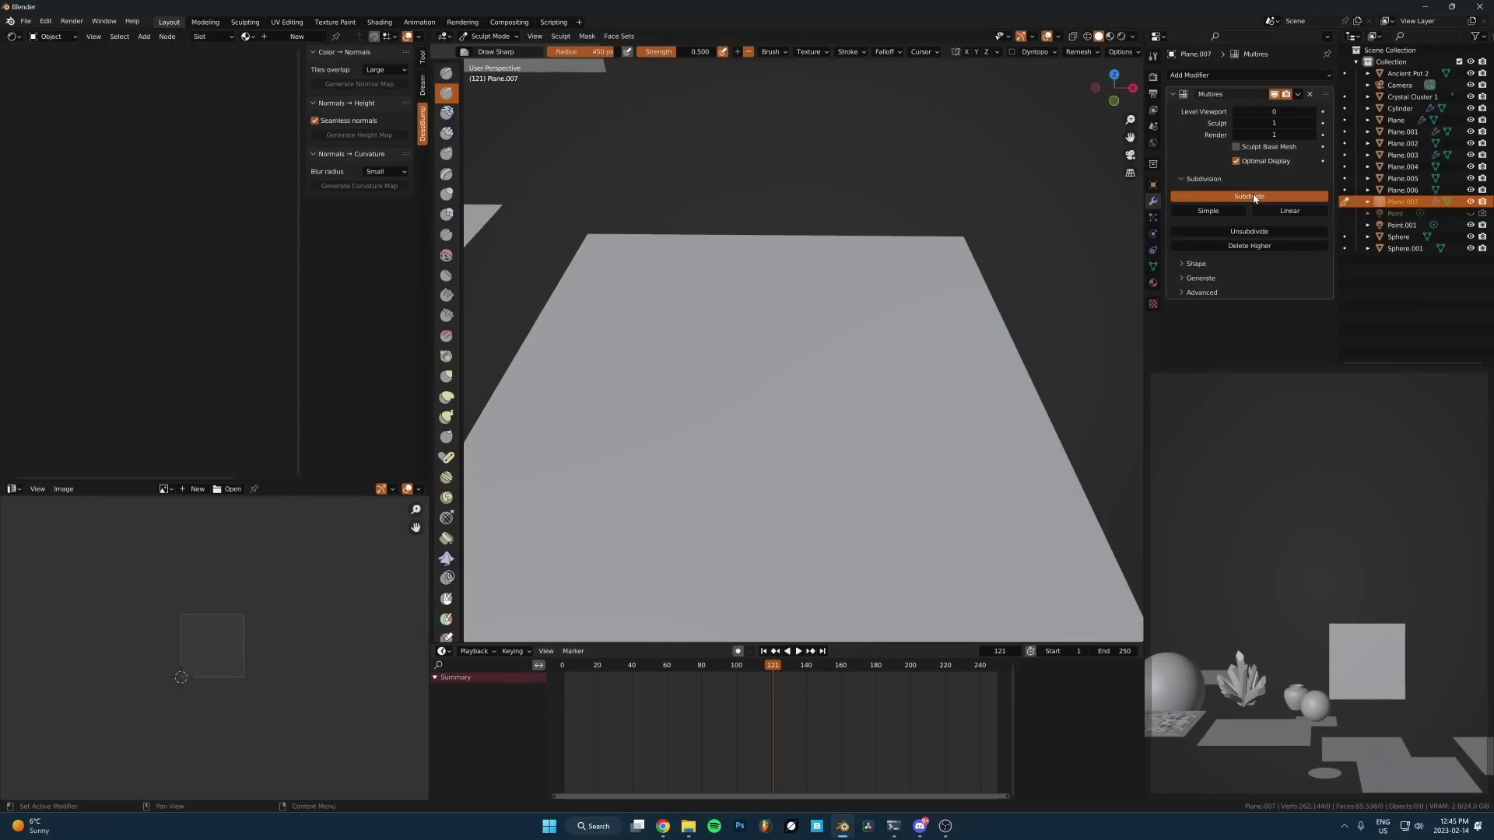
pyautogui.click(1254, 198)
pyautogui.click(1255, 199)
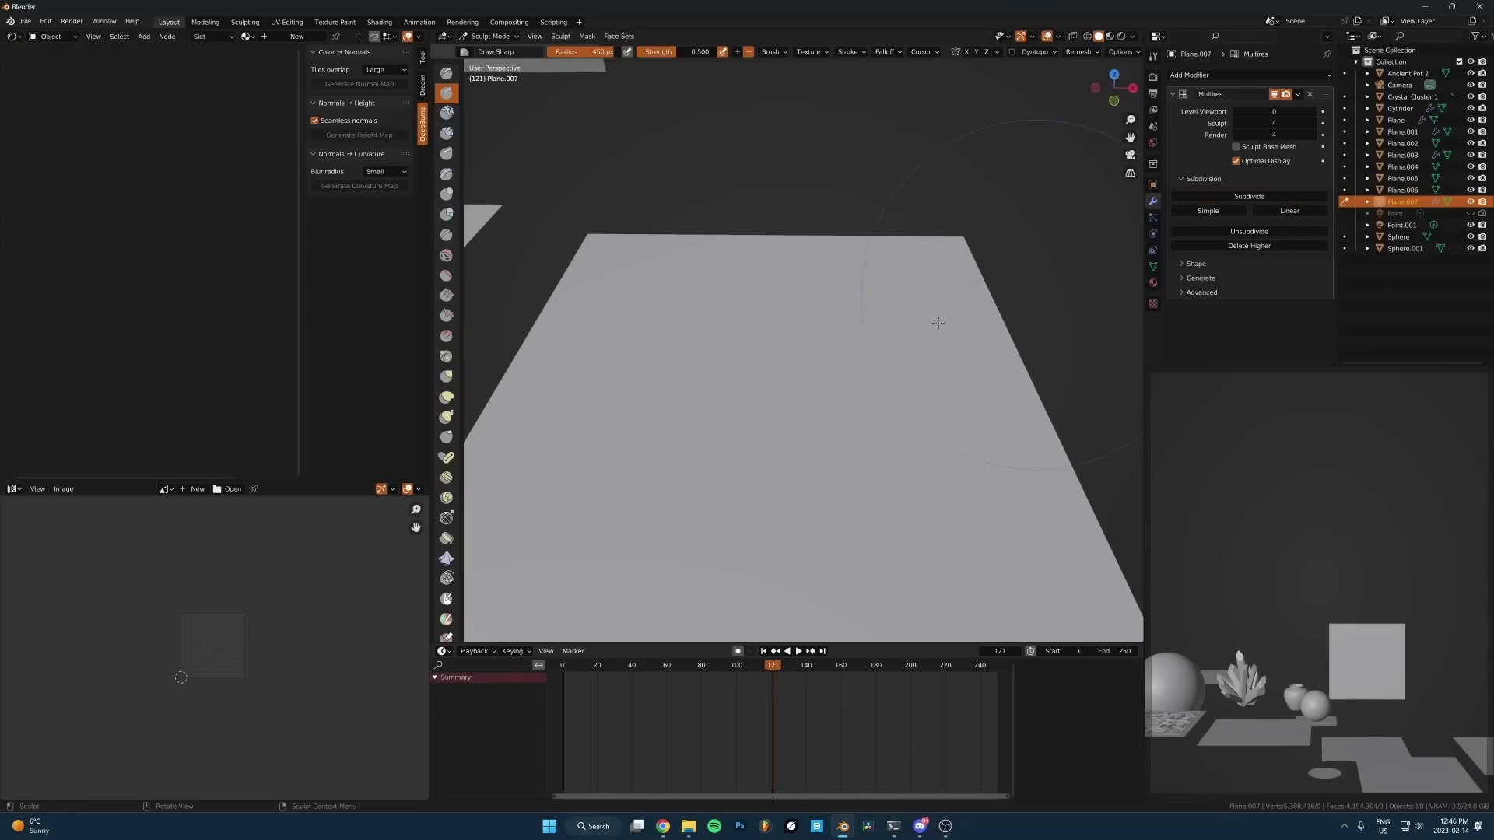
# Step: Try a tiled texture stroke on the multires plane with a 191 px brush radius, inspect its detail up close and undo it
pyautogui.scroll(2, 802, 315)
pyautogui.press('f')
pyautogui.click(702, 310)
pyautogui.moveTo(701, 310); pyautogui.dragTo(770, 350, button='middle')
pyautogui.scroll(-3, 770, 350)
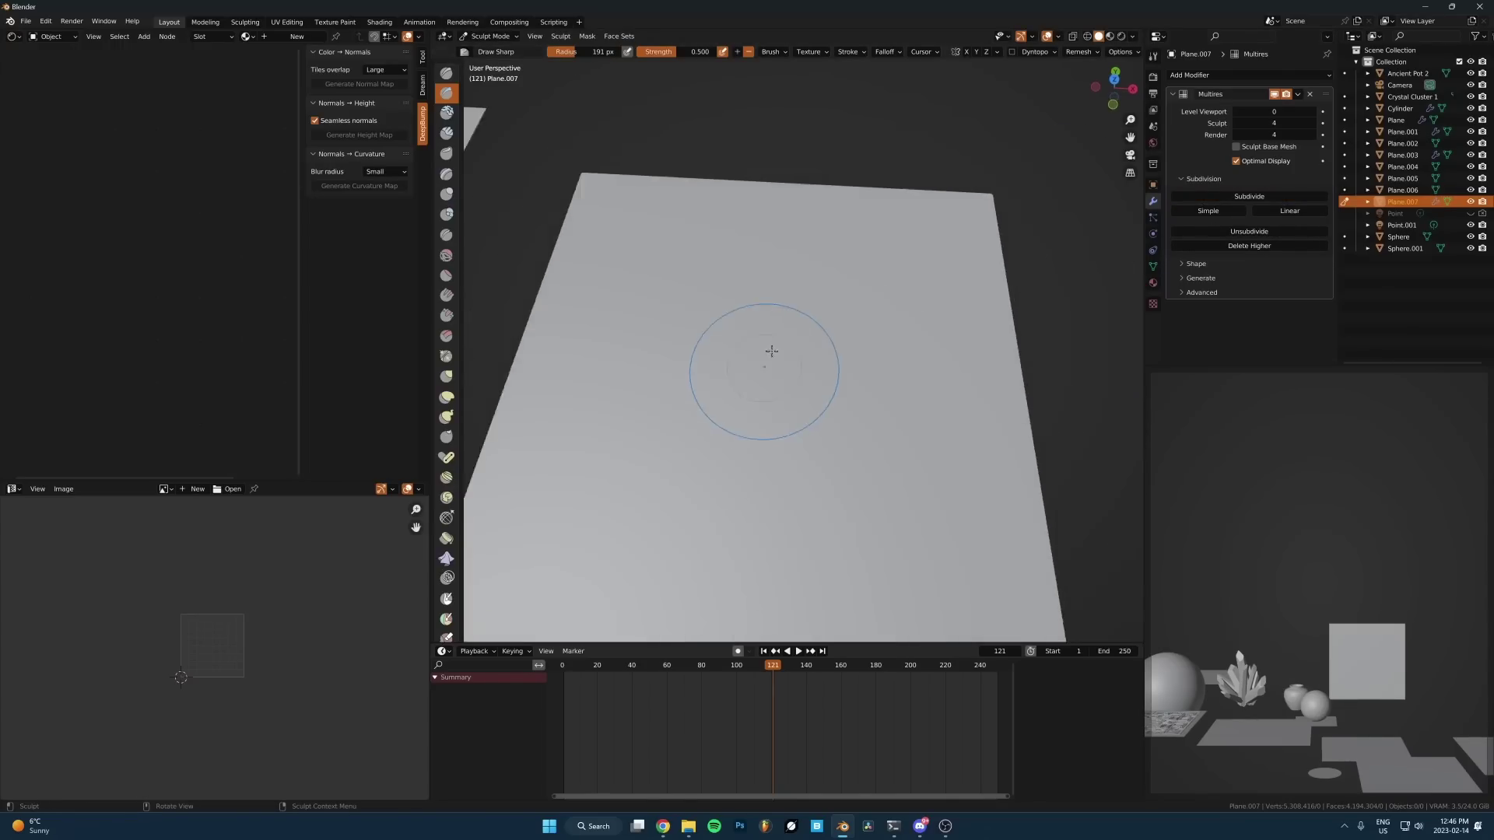
pyautogui.moveTo(741, 297)
pyautogui.mouseDown()
pyautogui.moveTo(857, 371)
pyautogui.moveTo(616, 426)
pyautogui.moveTo(624, 352)
pyautogui.moveTo(685, 330)
pyautogui.moveTo(766, 370)
pyautogui.mouseUp()
pyautogui.scroll(3, 801, 424)
pyautogui.moveTo(805, 441); pyautogui.dragTo(747, 393, button='middle')
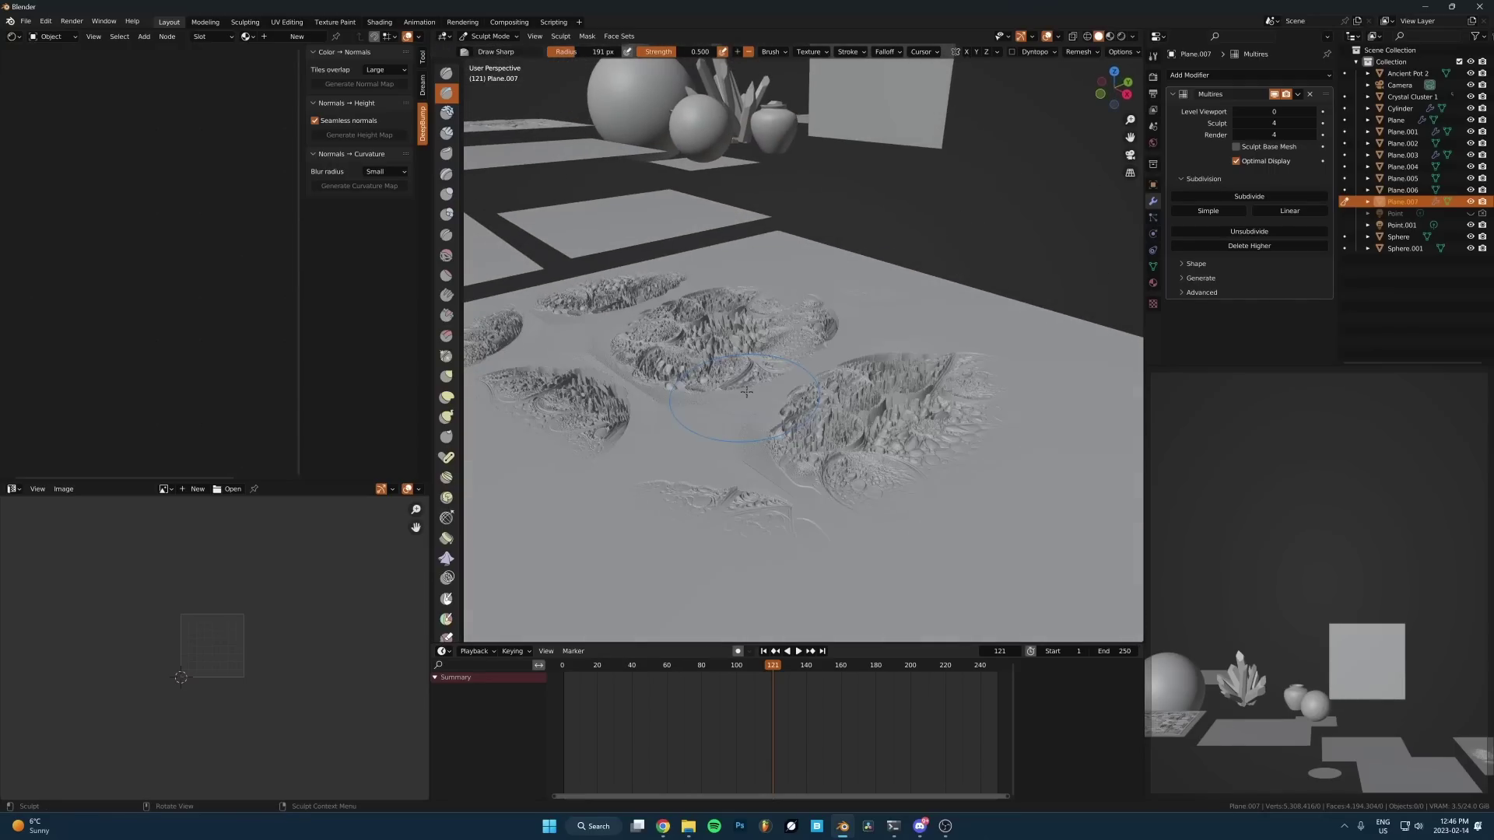
pyautogui.scroll(3, 763, 395)
pyautogui.moveTo(817, 358); pyautogui.dragTo(881, 397, button='middle')
pyautogui.scroll(2, 878, 395)
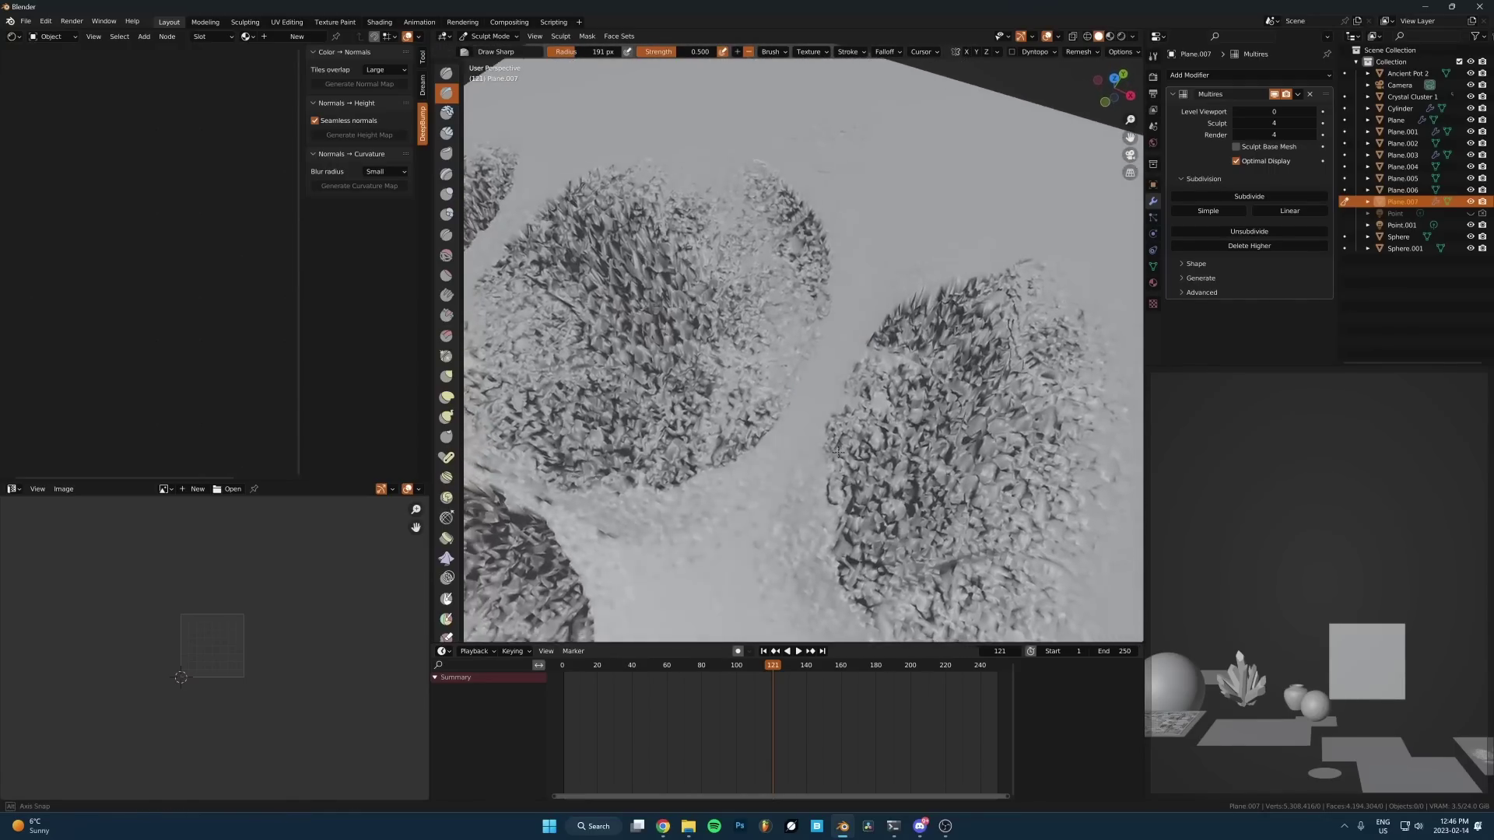
pyautogui.scroll(-5, 877, 395)
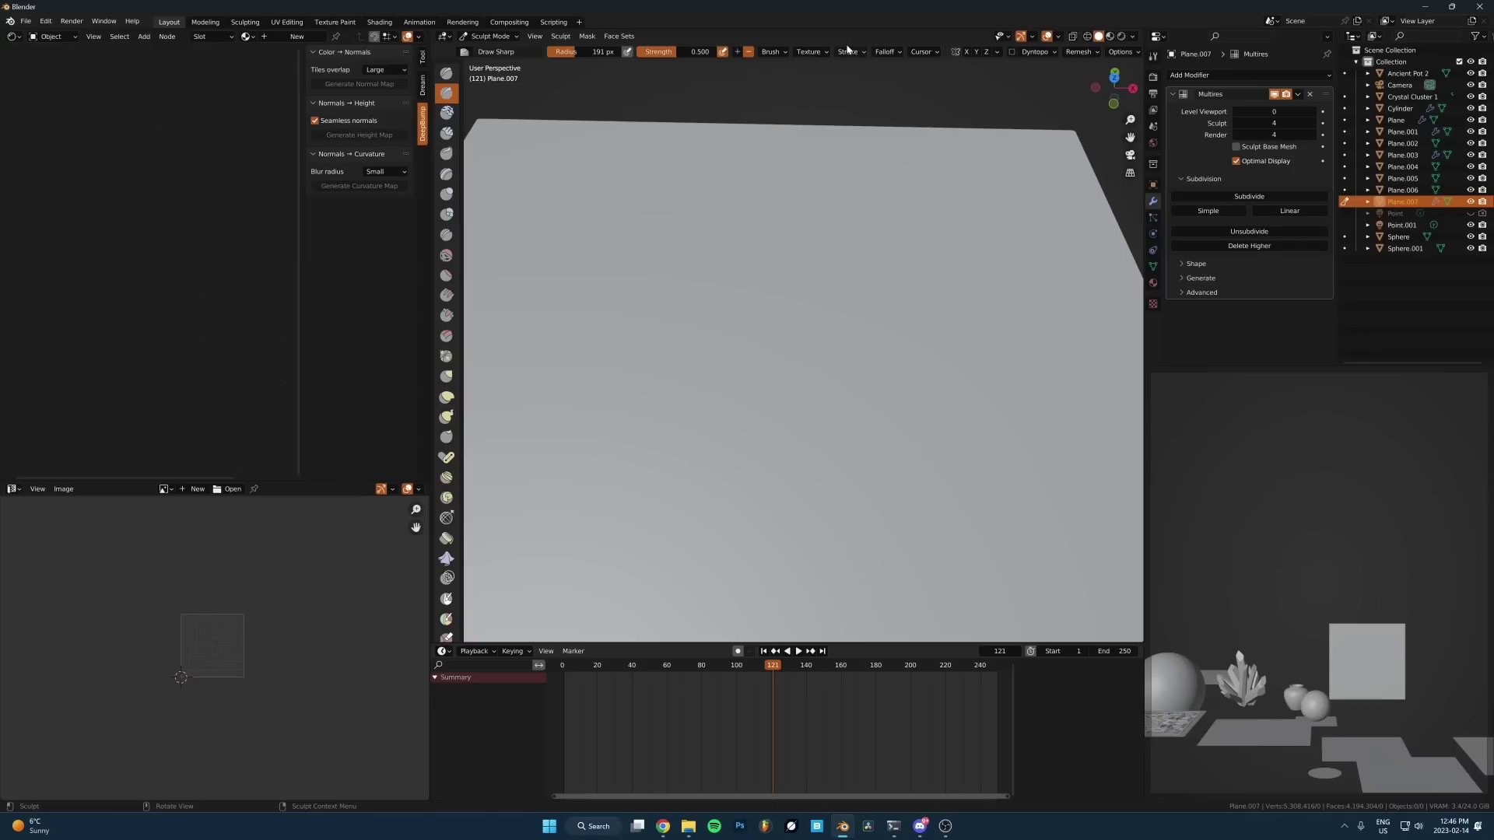
# Step: Switch the brush texture mapping to Stencil and, in top view, move and scale the stencil to cover nearly the whole plane
pyautogui.click(809, 52)
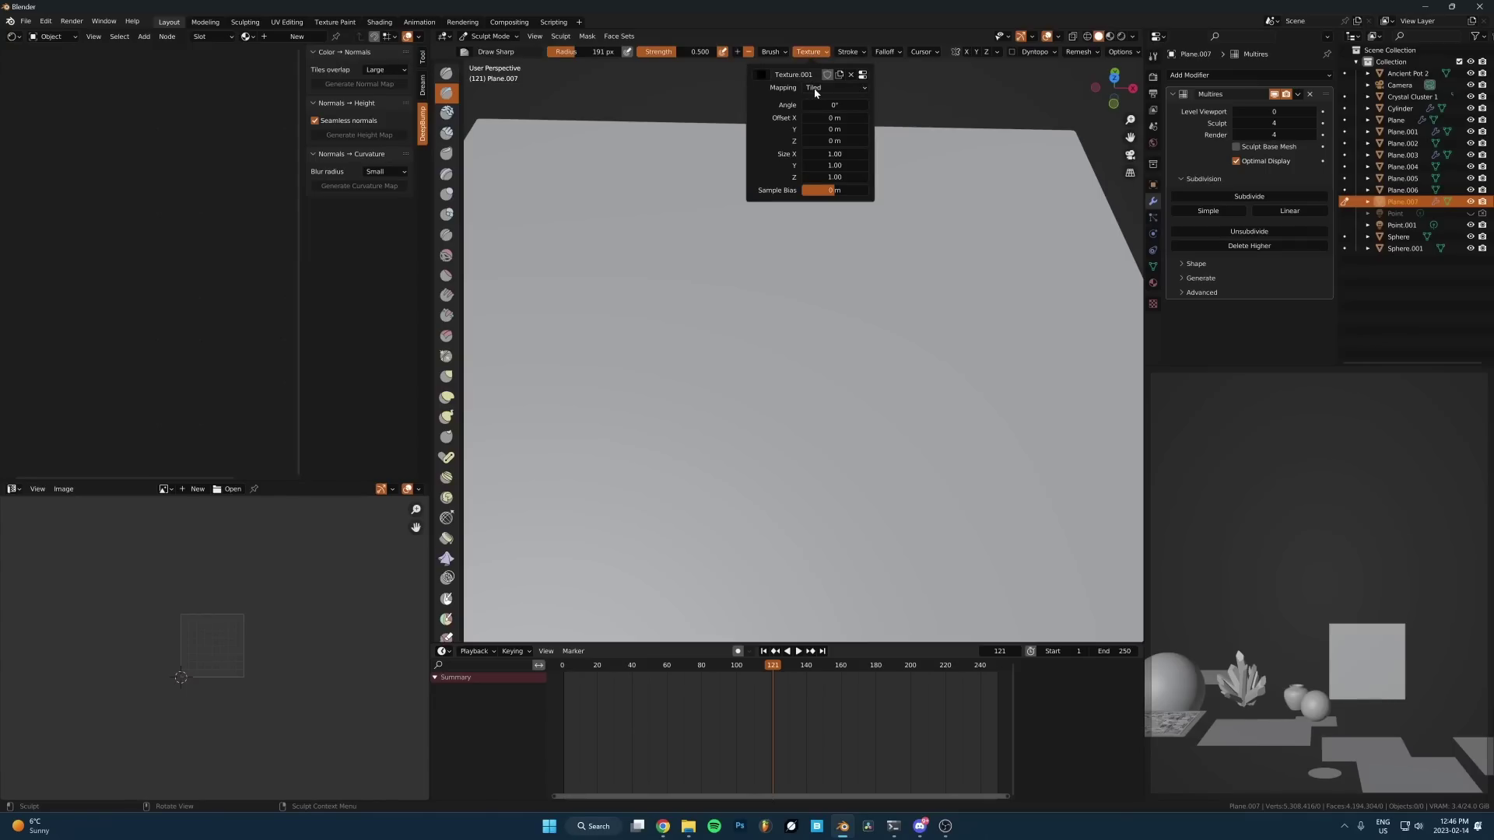
pyautogui.click(816, 88)
pyautogui.click(827, 166)
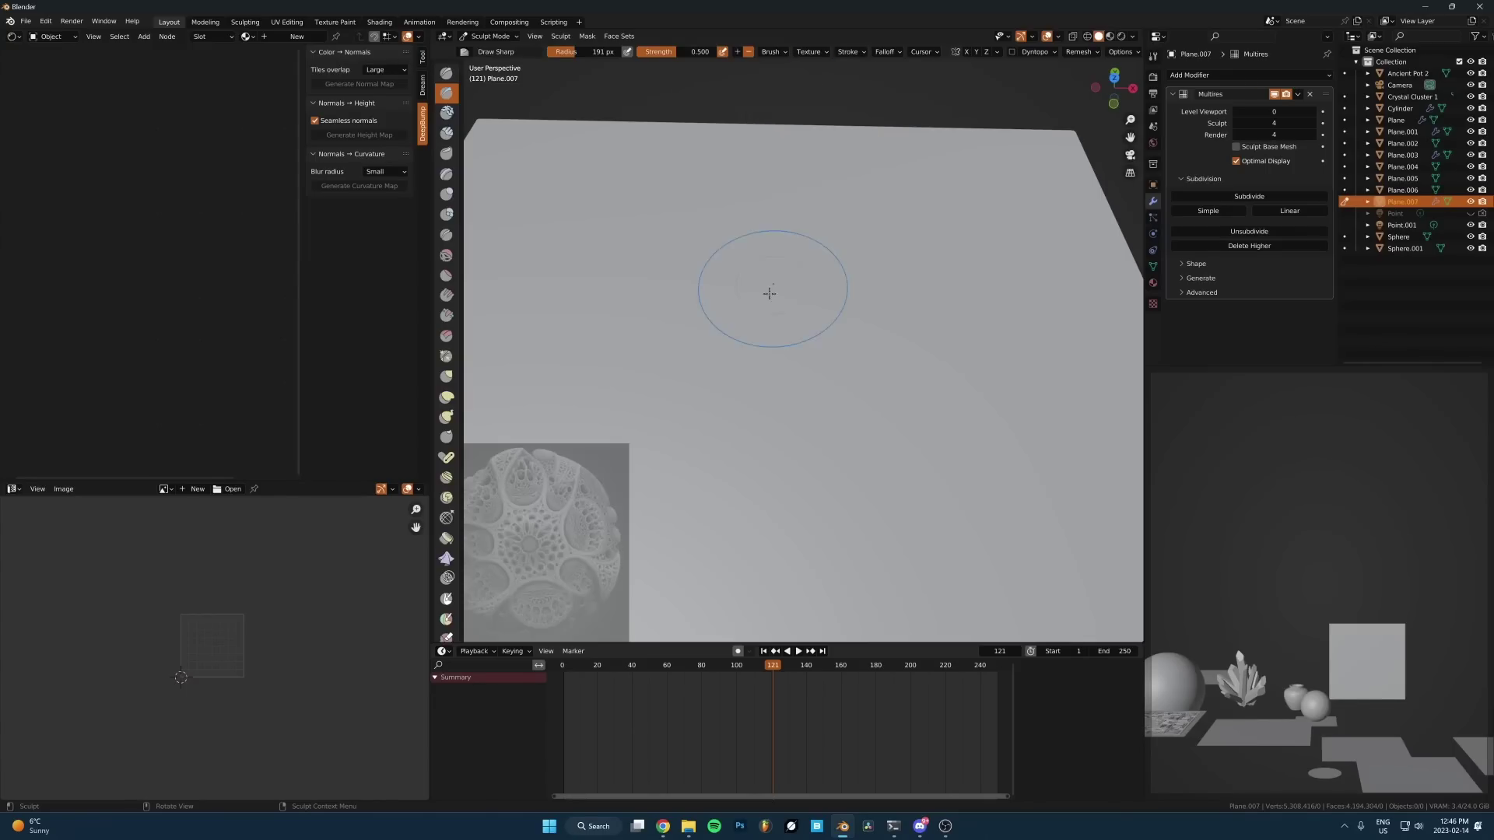
pyautogui.scroll(-3, 774, 490)
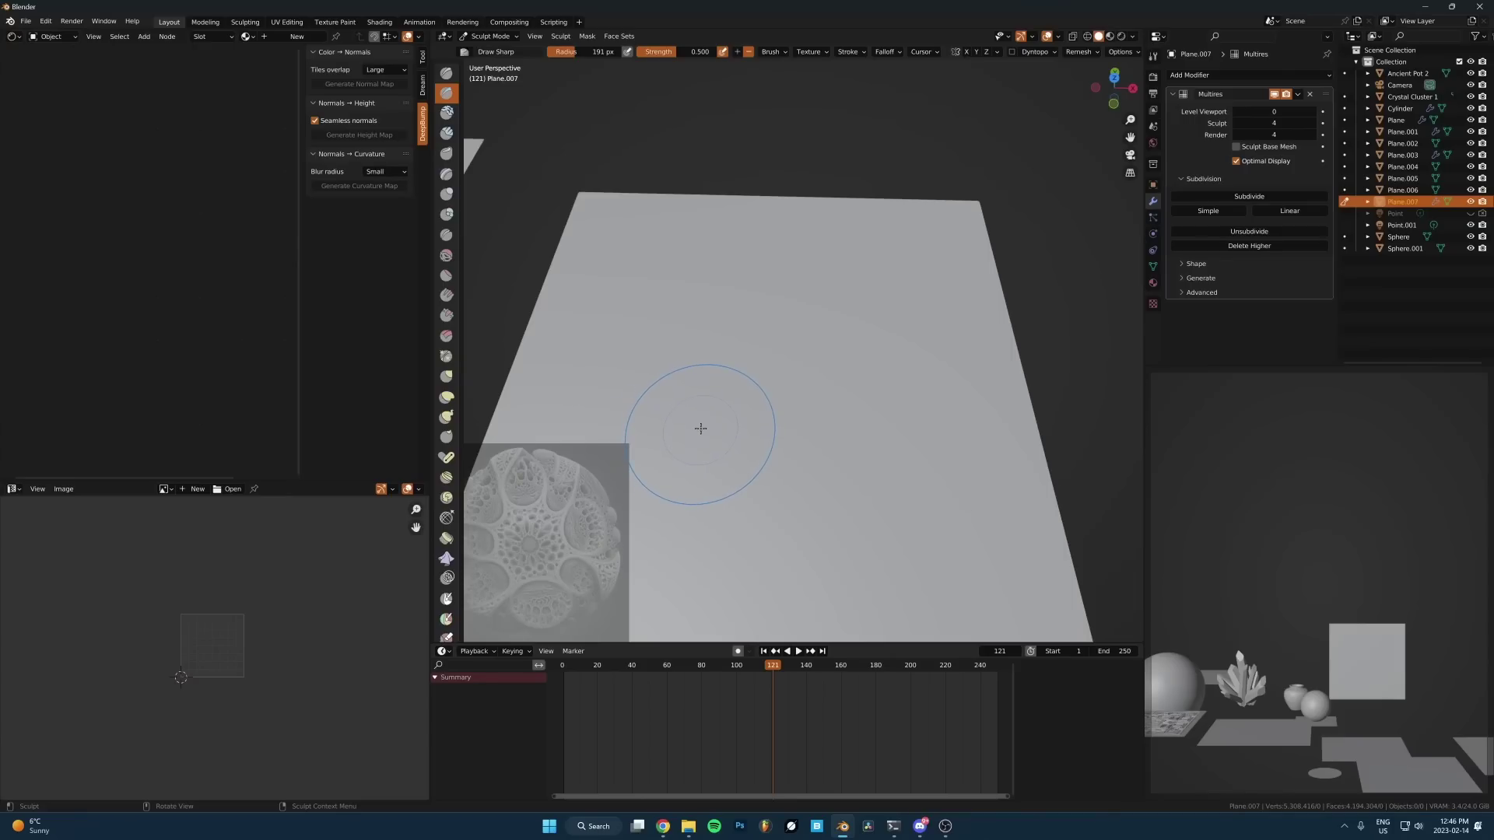
pyautogui.press('KP_7')
pyautogui.scroll(5, 519, 566)
pyautogui.moveTo(520, 565); pyautogui.dragTo(877, 309, button='right')
pyautogui.scroll(-3, 686, 415)
pyautogui.moveTo(872, 324); pyautogui.dragTo(860, 320, button='right')
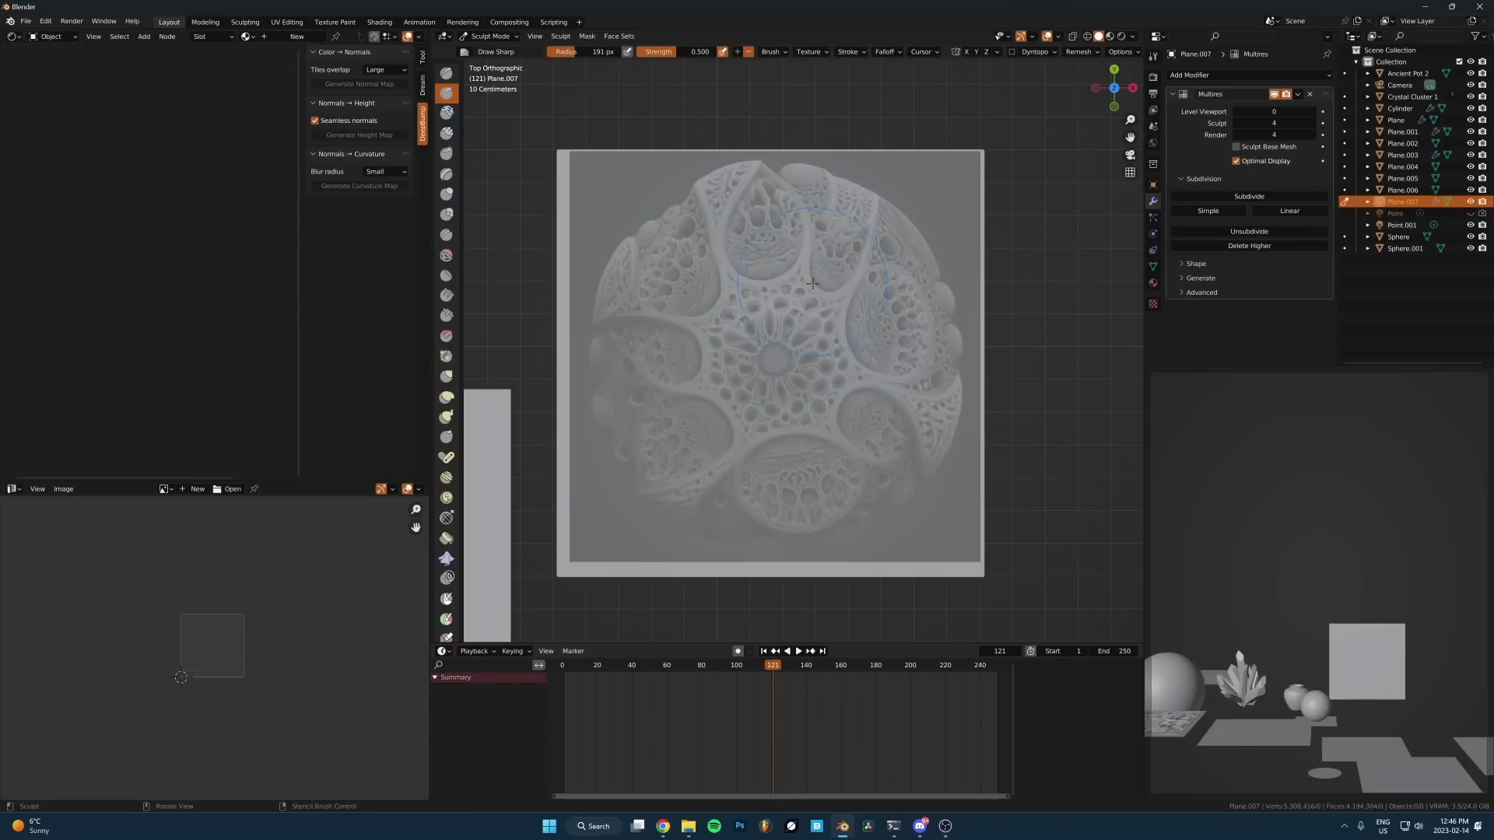
# Step: Set the Draw Sharp brush radius to 433 px and its strength to 0.273
pyautogui.press('f')
pyautogui.click(848, 294)
pyautogui.press('f')
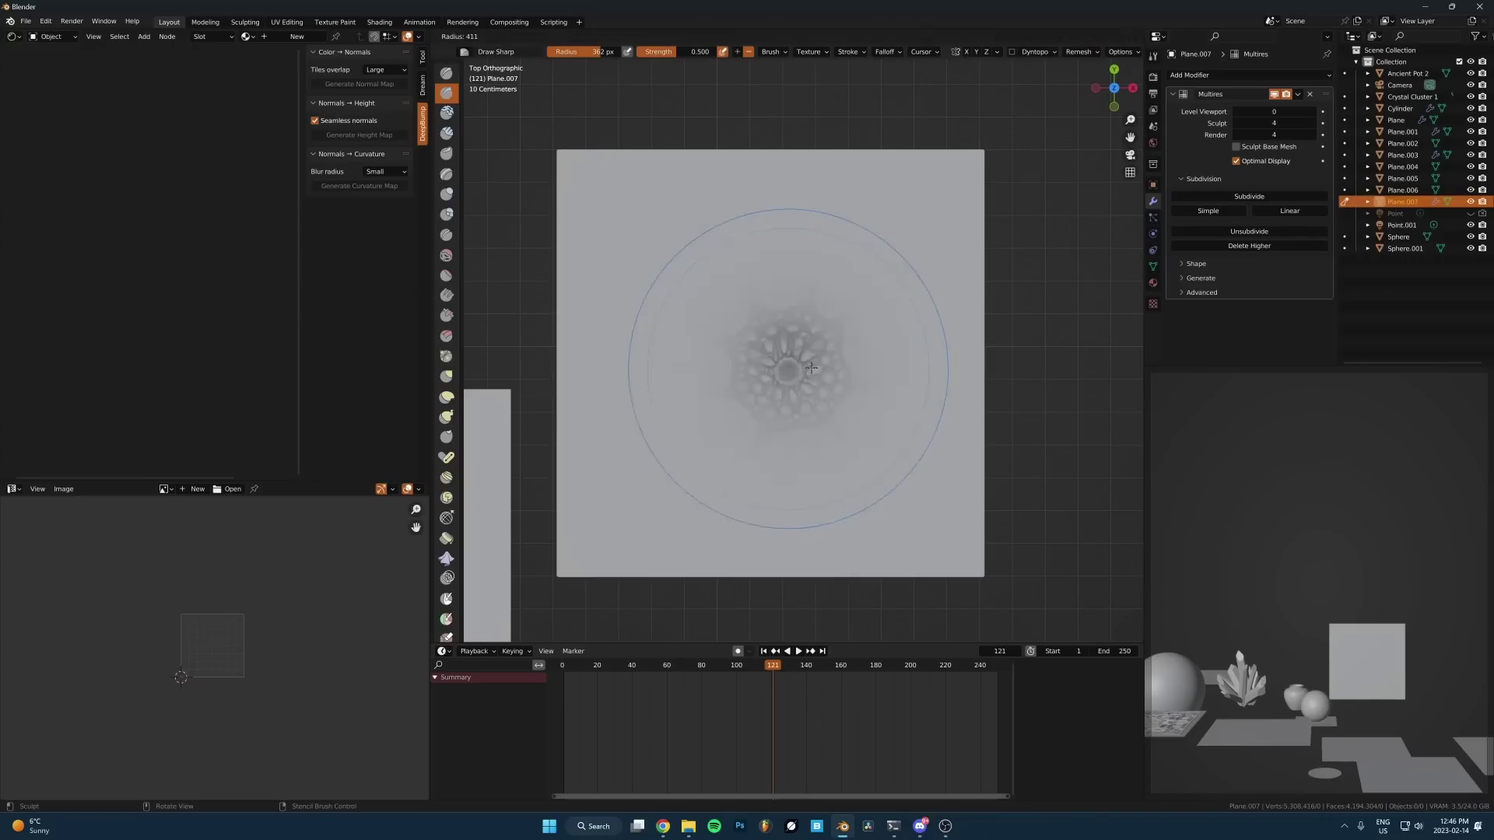
pyautogui.click(794, 311)
pyautogui.hotkey('shift', 'f')
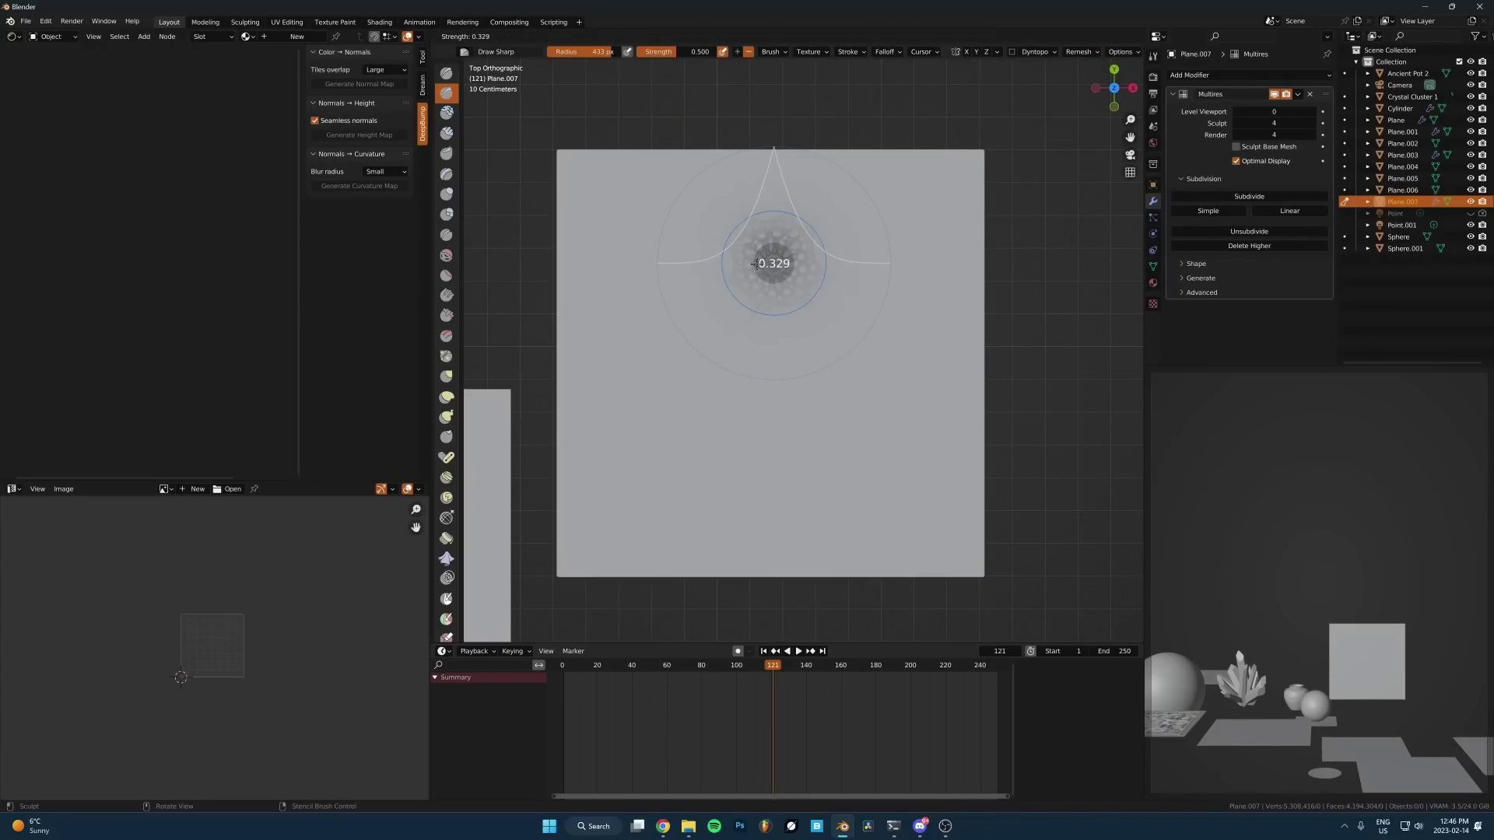
pyautogui.click(751, 264)
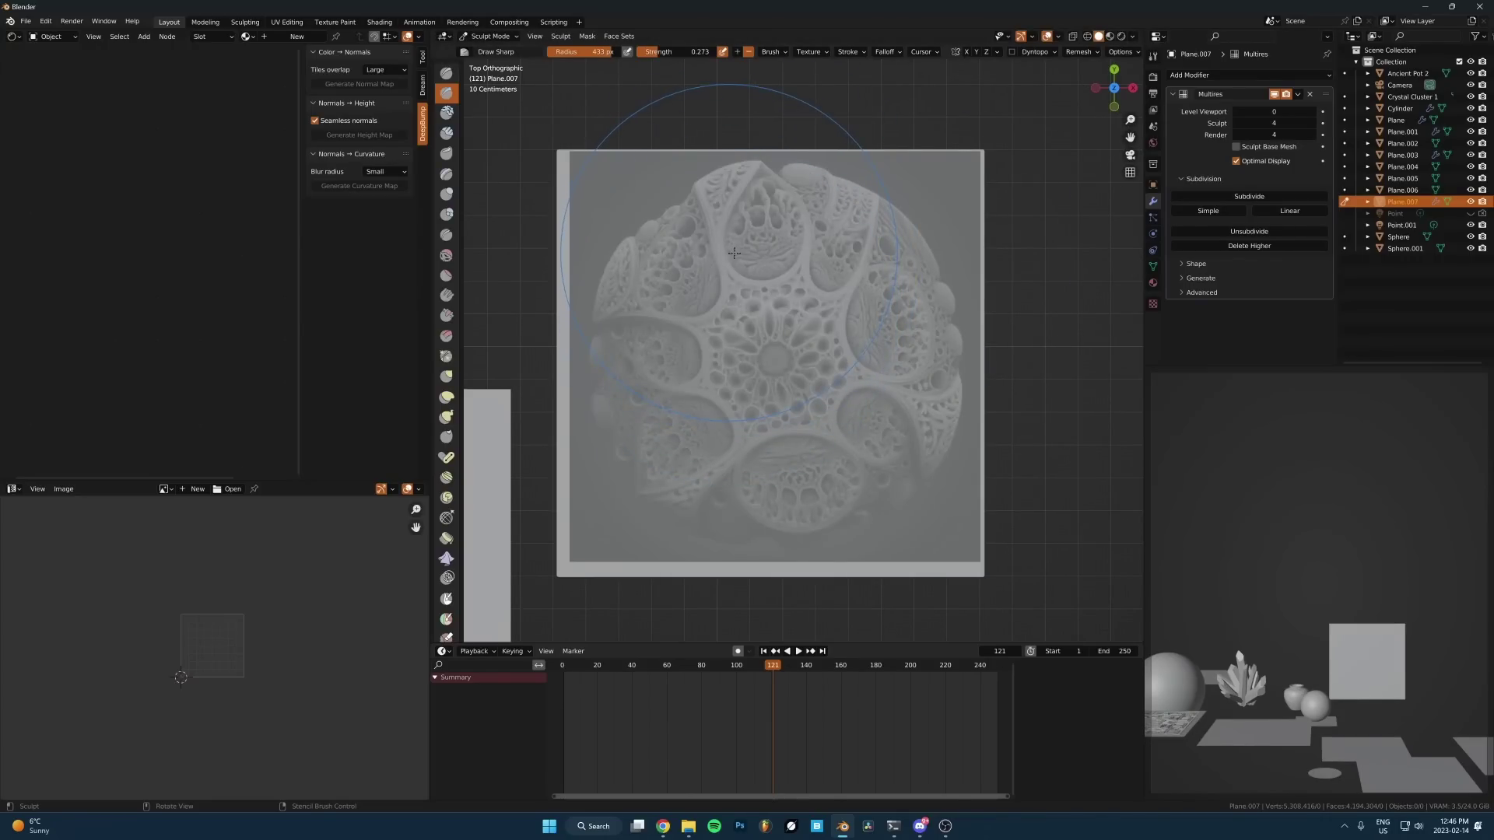
# Step: Sculpt the full circular cellular pattern into the plane through the stencil with repeated Draw Sharp strokes
pyautogui.moveTo(914, 372); pyautogui.dragTo(900, 436)
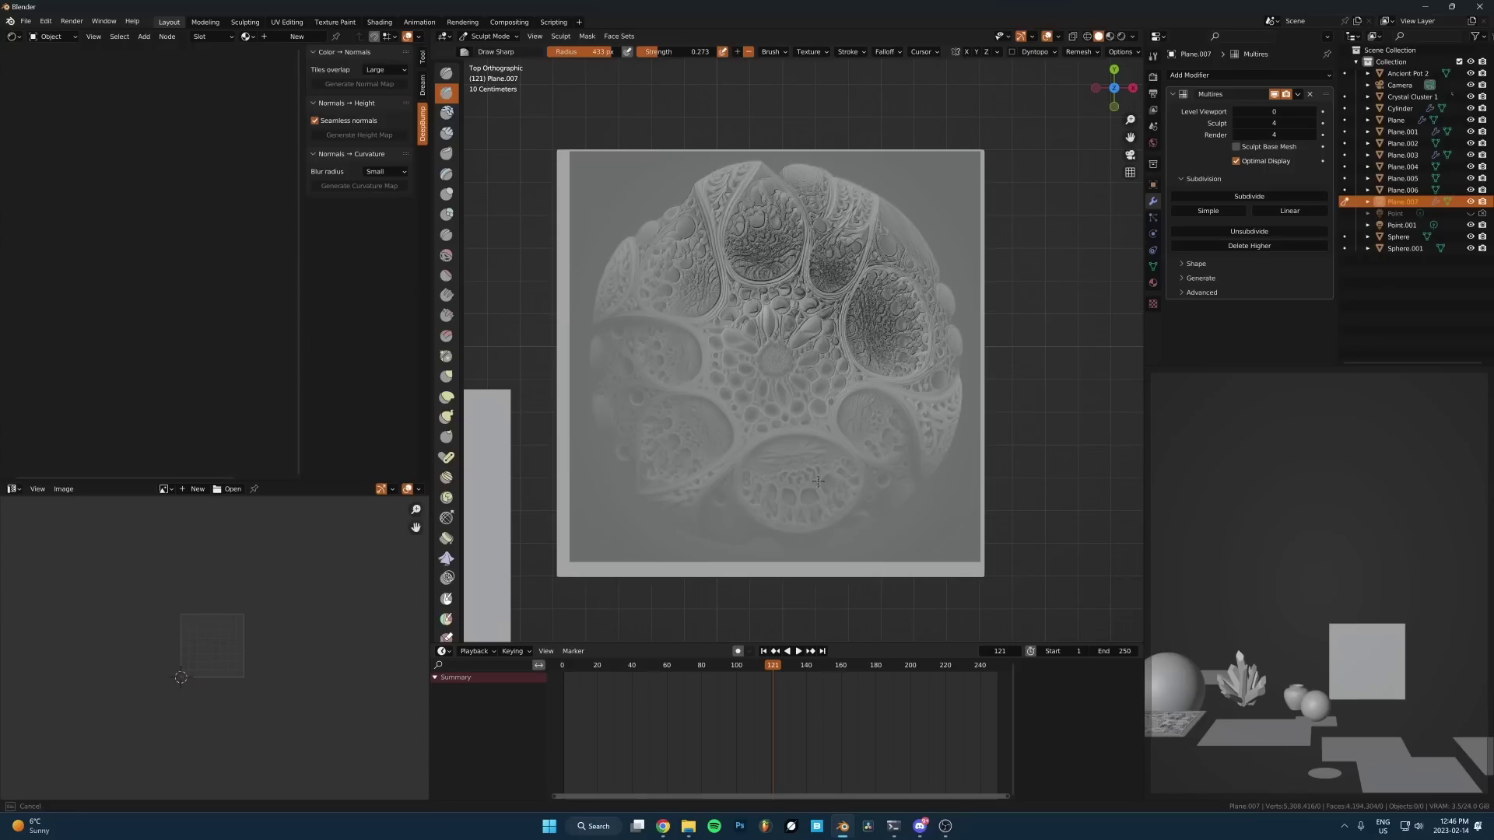
pyautogui.moveTo(818, 481)
pyautogui.mouseDown()
pyautogui.moveTo(770, 488)
pyautogui.moveTo(675, 437)
pyautogui.moveTo(647, 371)
pyautogui.moveTo(661, 287)
pyautogui.moveTo(646, 311)
pyautogui.moveTo(776, 352)
pyautogui.moveTo(780, 381)
pyautogui.mouseUp()
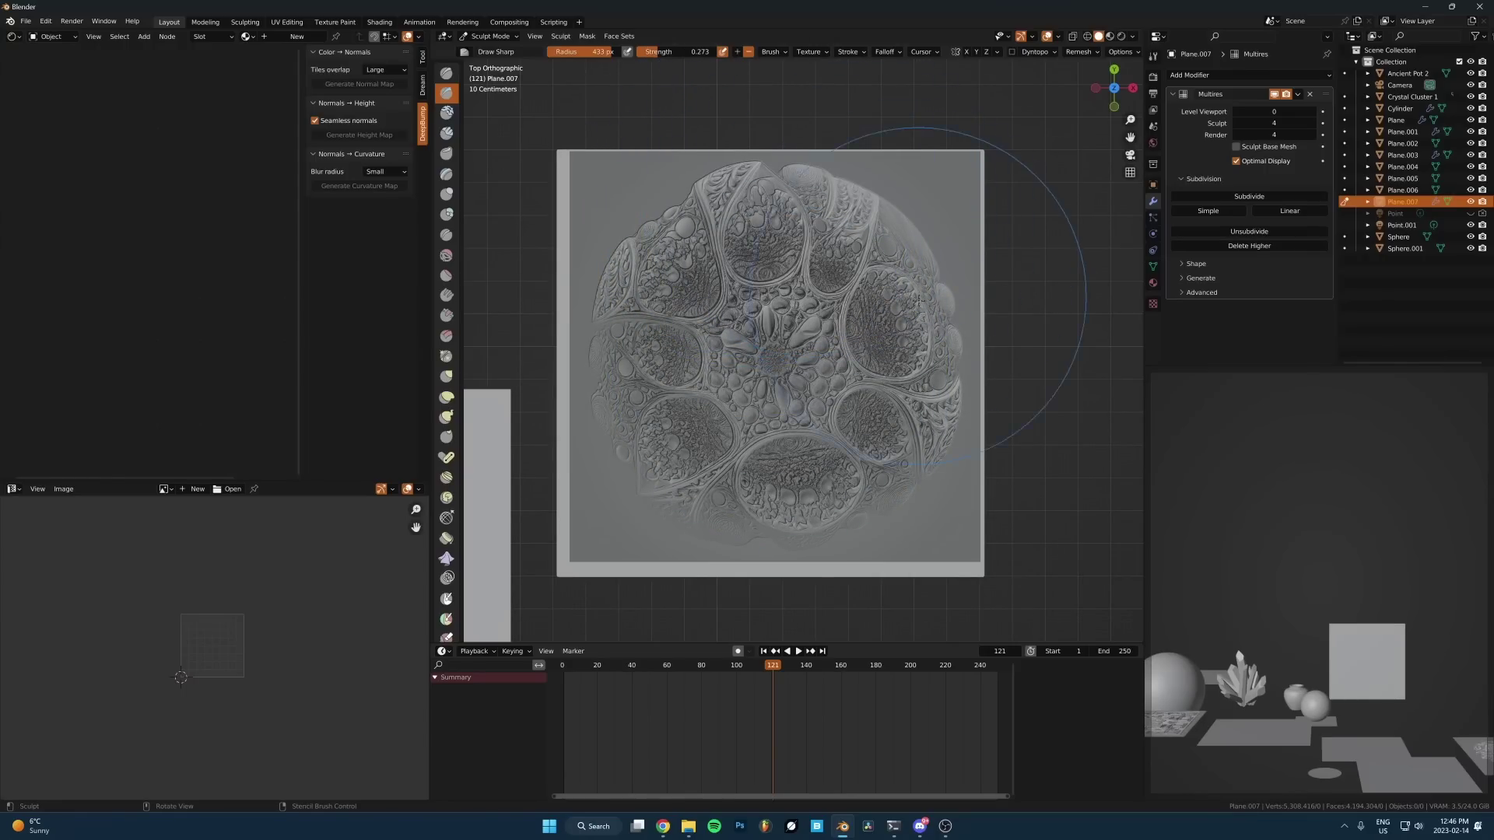
pyautogui.moveTo(926, 416)
pyautogui.mouseDown()
pyautogui.moveTo(895, 482)
pyautogui.moveTo(845, 510)
pyautogui.moveTo(724, 513)
pyautogui.moveTo(609, 435)
pyautogui.mouseUp()
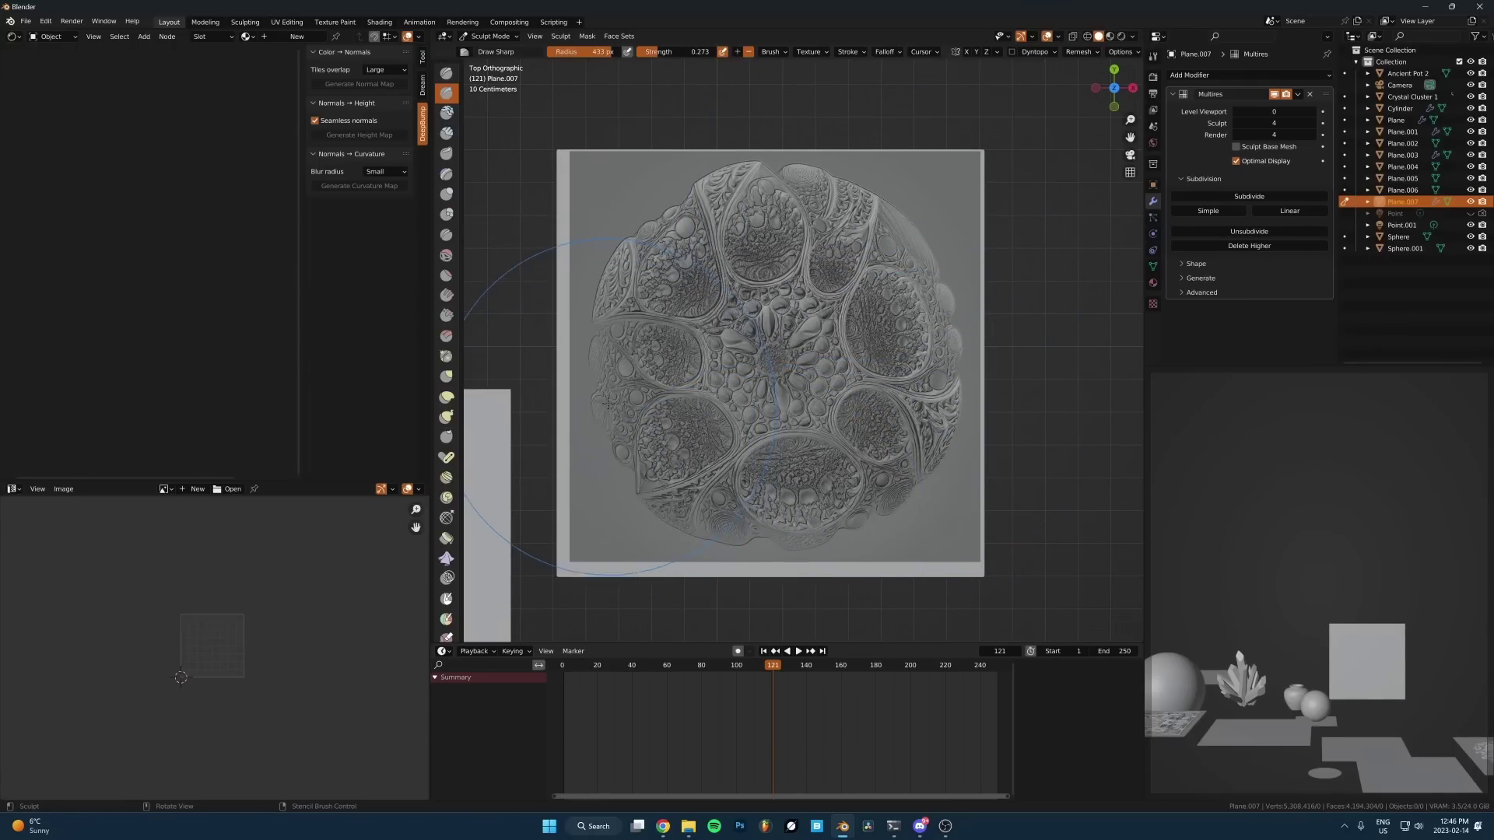
pyautogui.moveTo(613, 346); pyautogui.dragTo(622, 299)
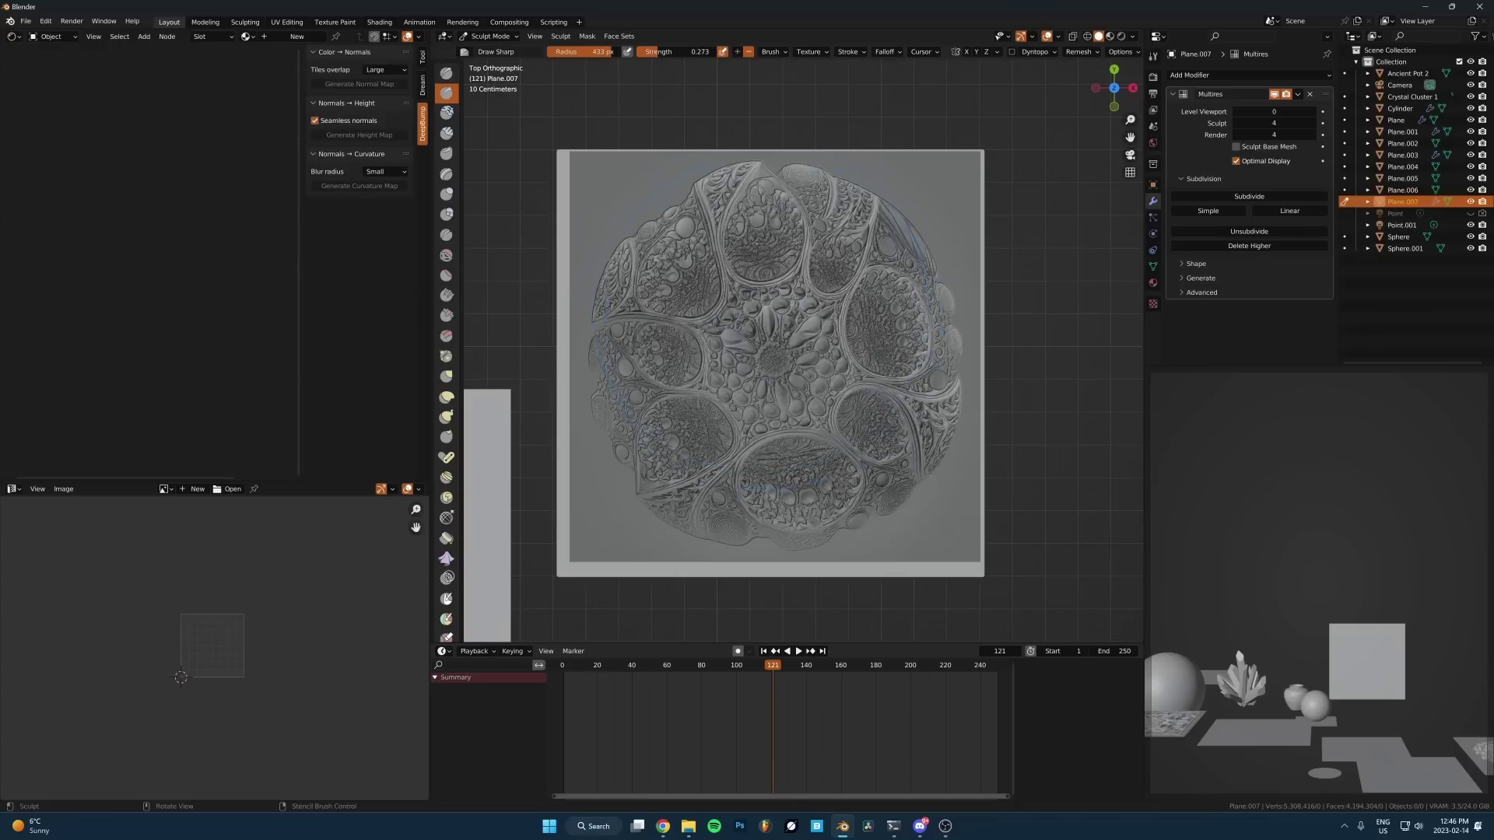
pyautogui.click(448, 75)
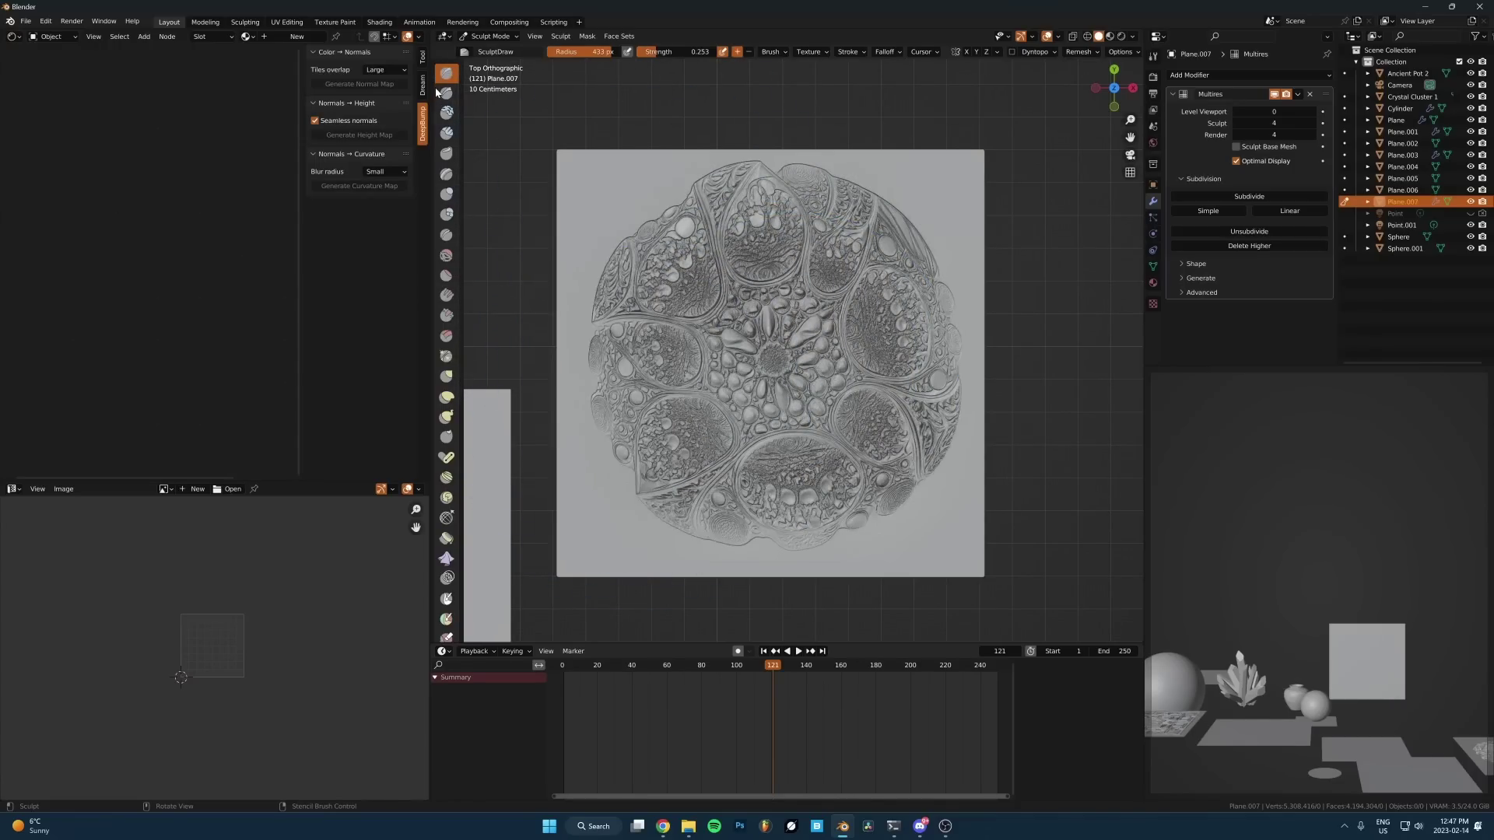
pyautogui.click(446, 93)
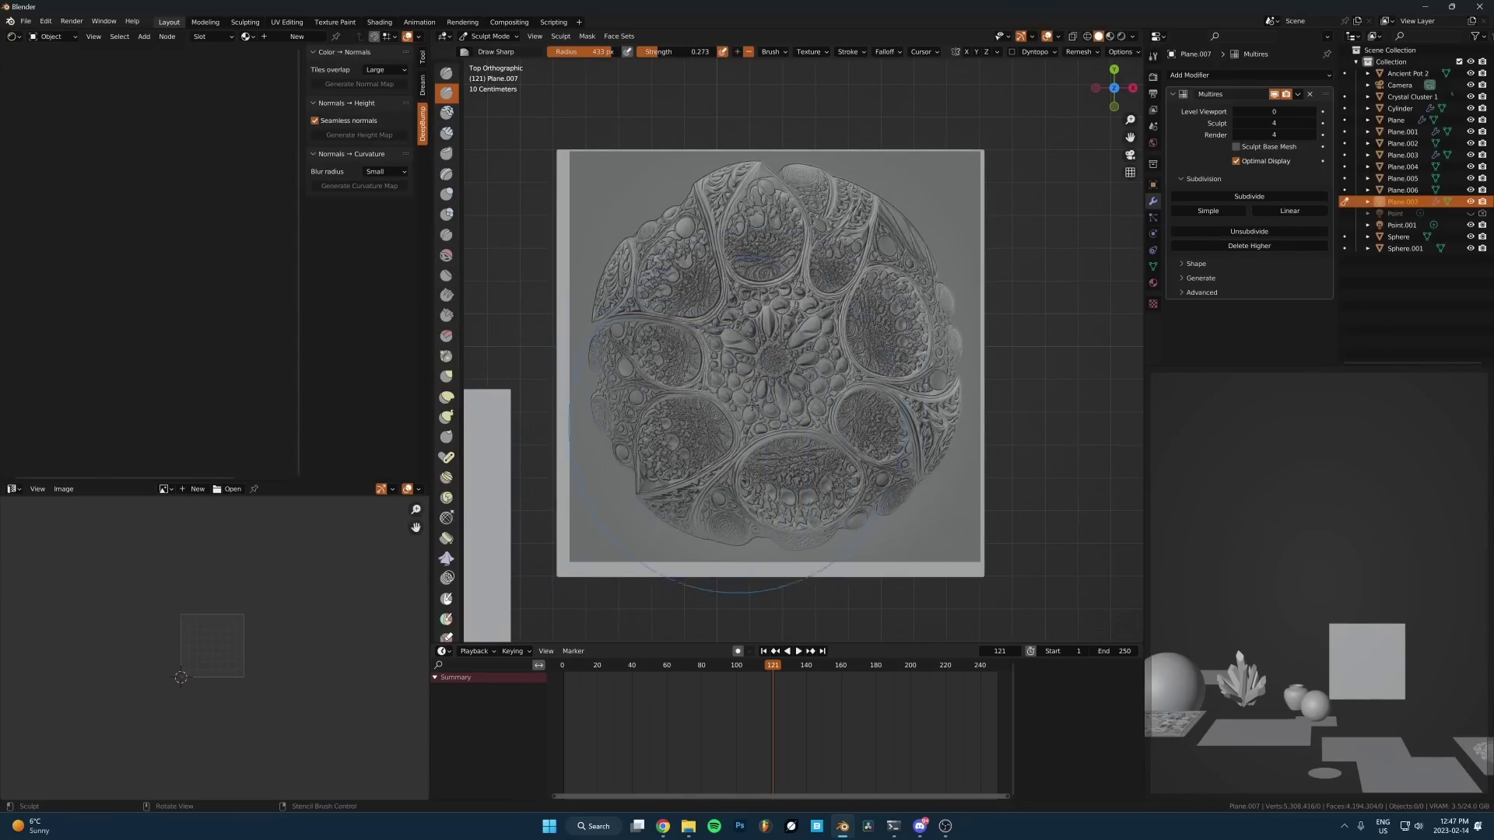
# Step: Return the plane to Object Mode and set the Multires viewport level to 4
pyautogui.hotkey('ctrl', 'Tab')
pyautogui.click(717, 368)
pyautogui.moveTo(919, 436); pyautogui.dragTo(898, 366, button='middle')
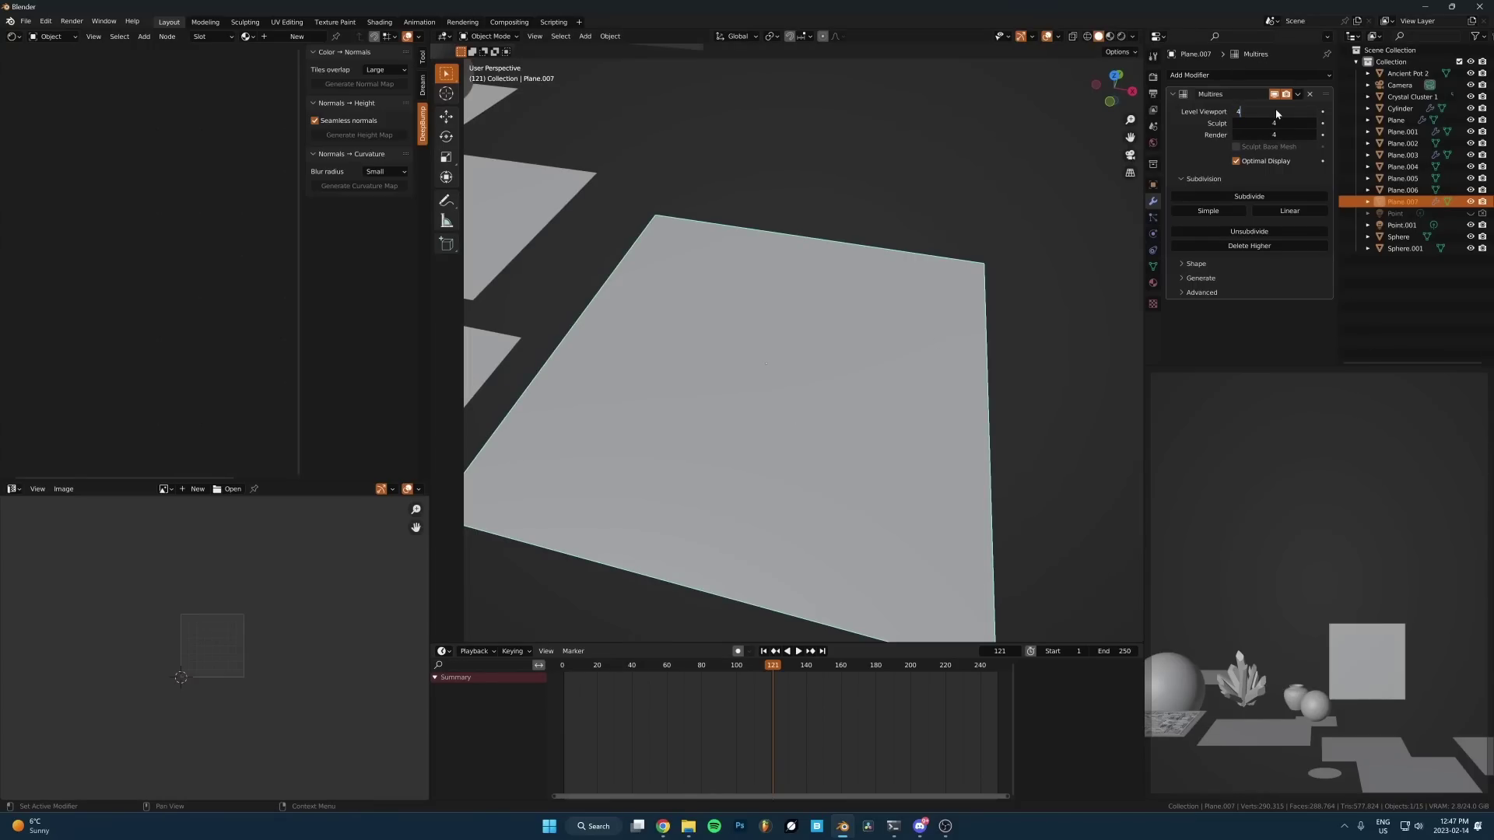
pyautogui.press('Return')
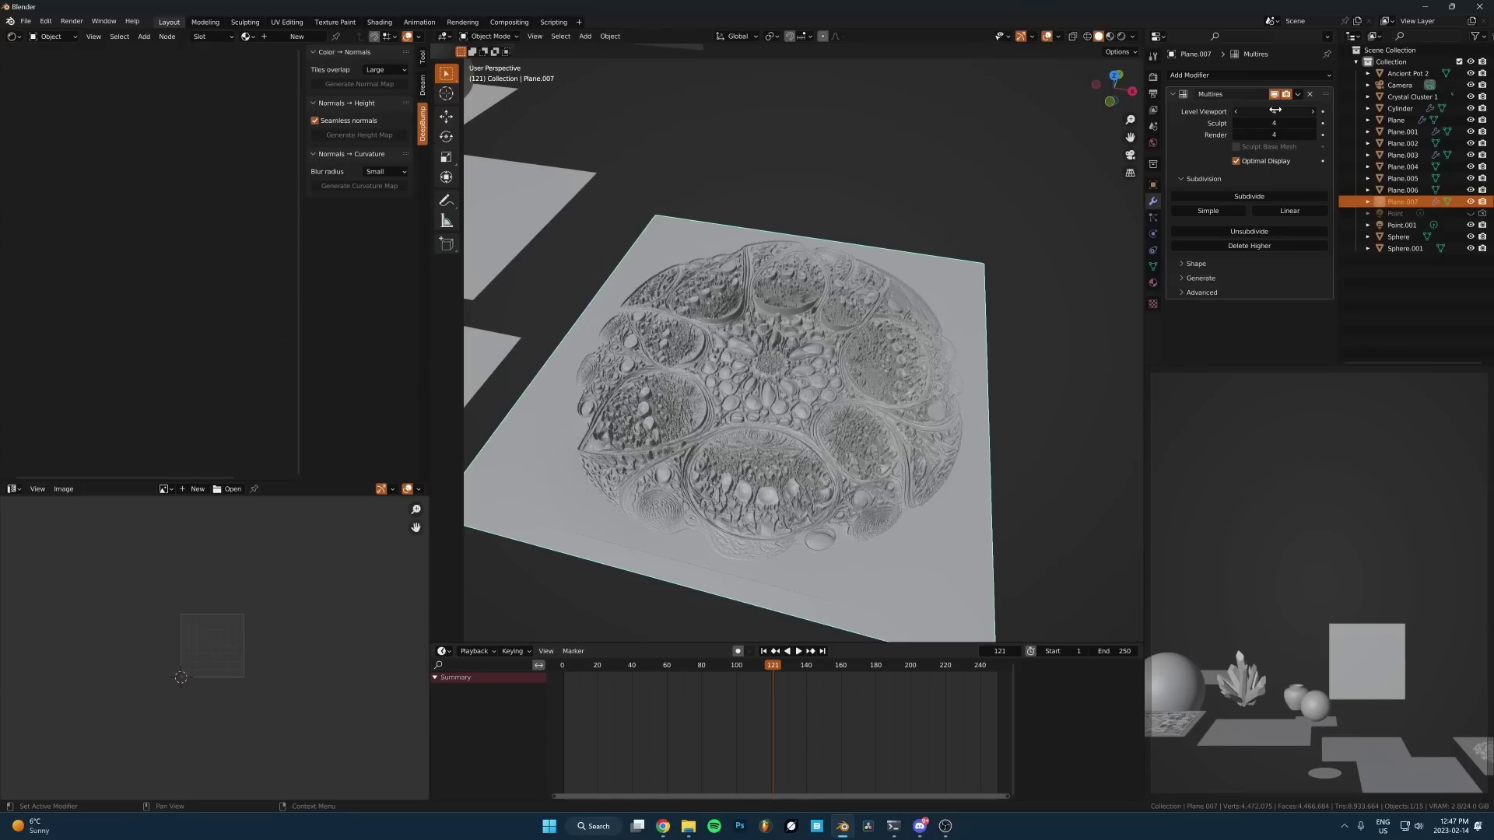
# Step: Shade the sculpted plane smooth and scale it along global Z to 0.631
pyautogui.scroll(5, 958, 349)
pyautogui.rightClick(845, 380)
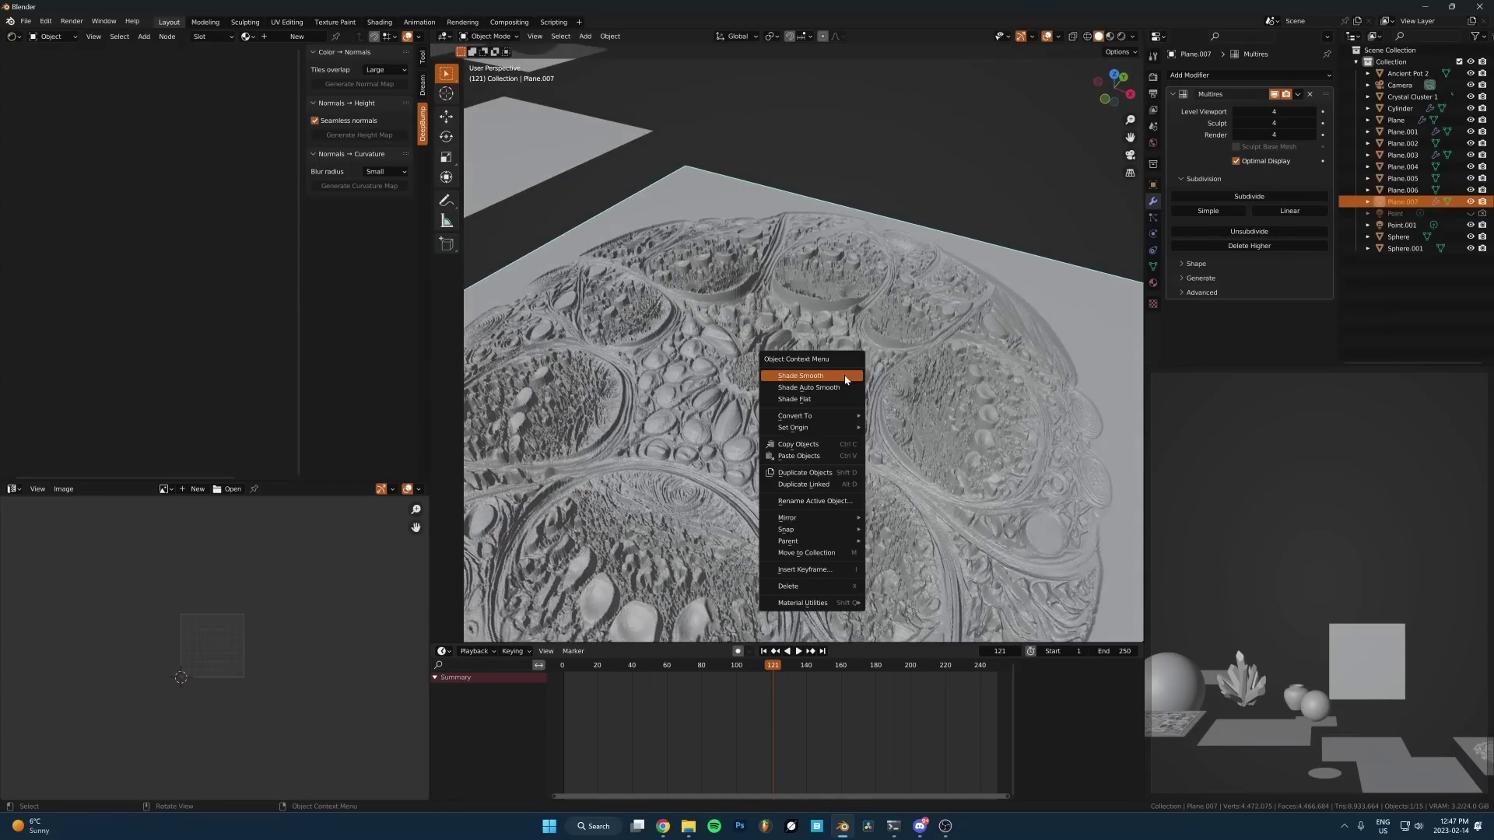
pyautogui.click(846, 371)
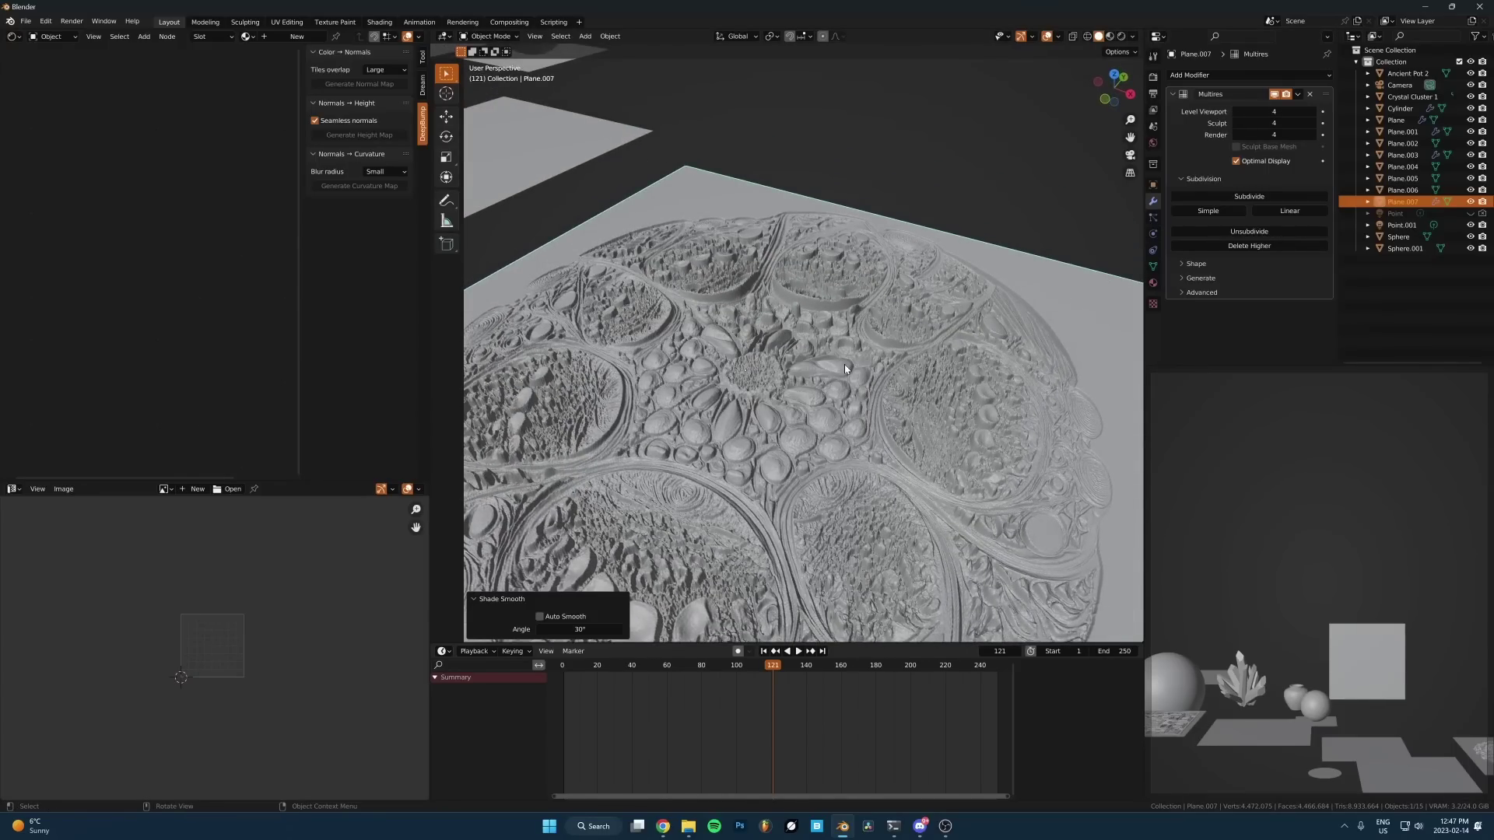
pyautogui.press('s')
pyautogui.press('z')
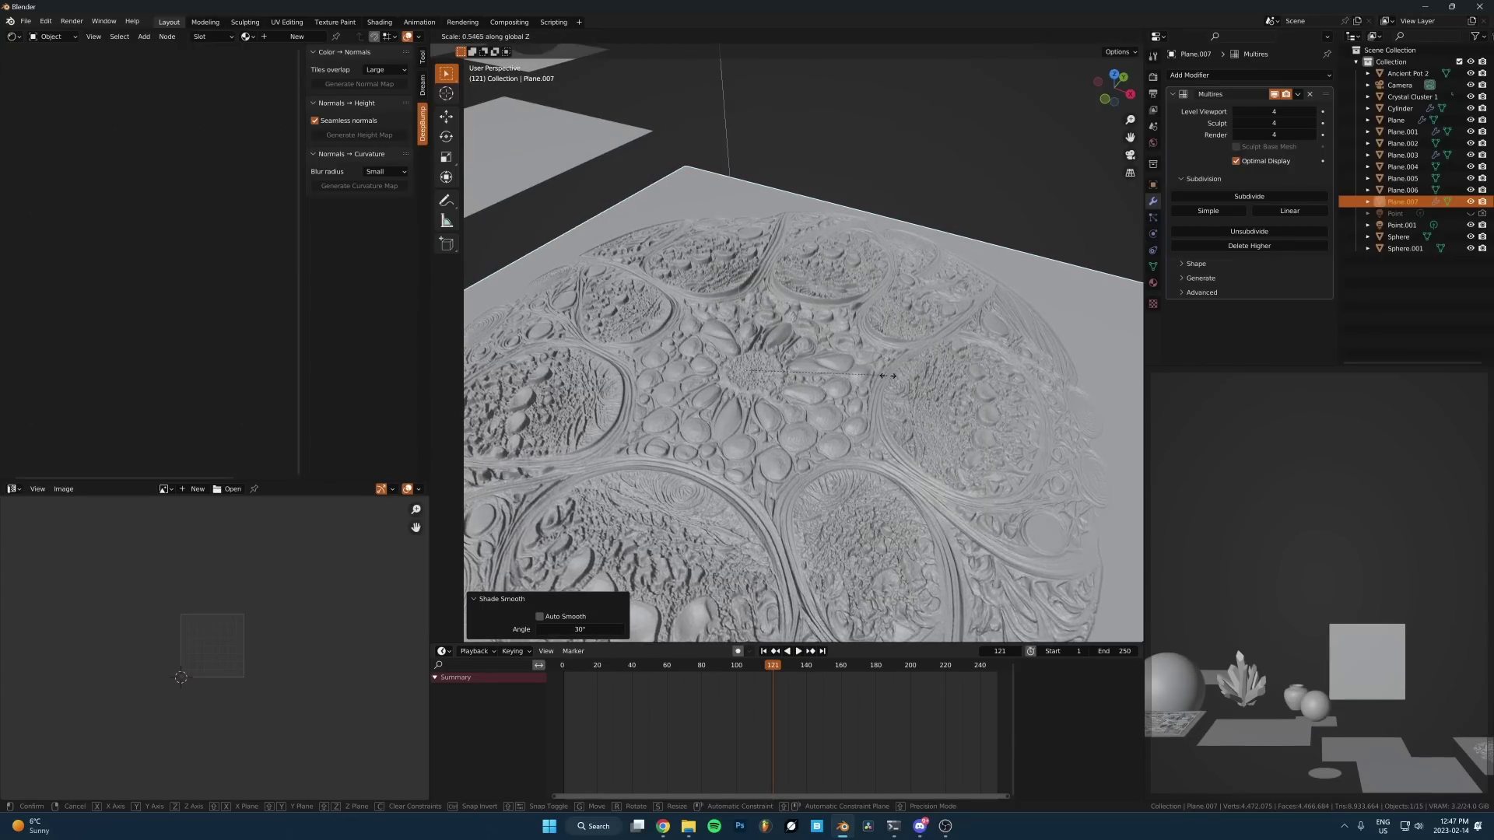
pyautogui.click(955, 366)
# Step: Put the plane in Sculpt Mode and stroke over the relief with the Smooth brush at strength 0.087
pyautogui.hotkey('ctrl', 'Tab')
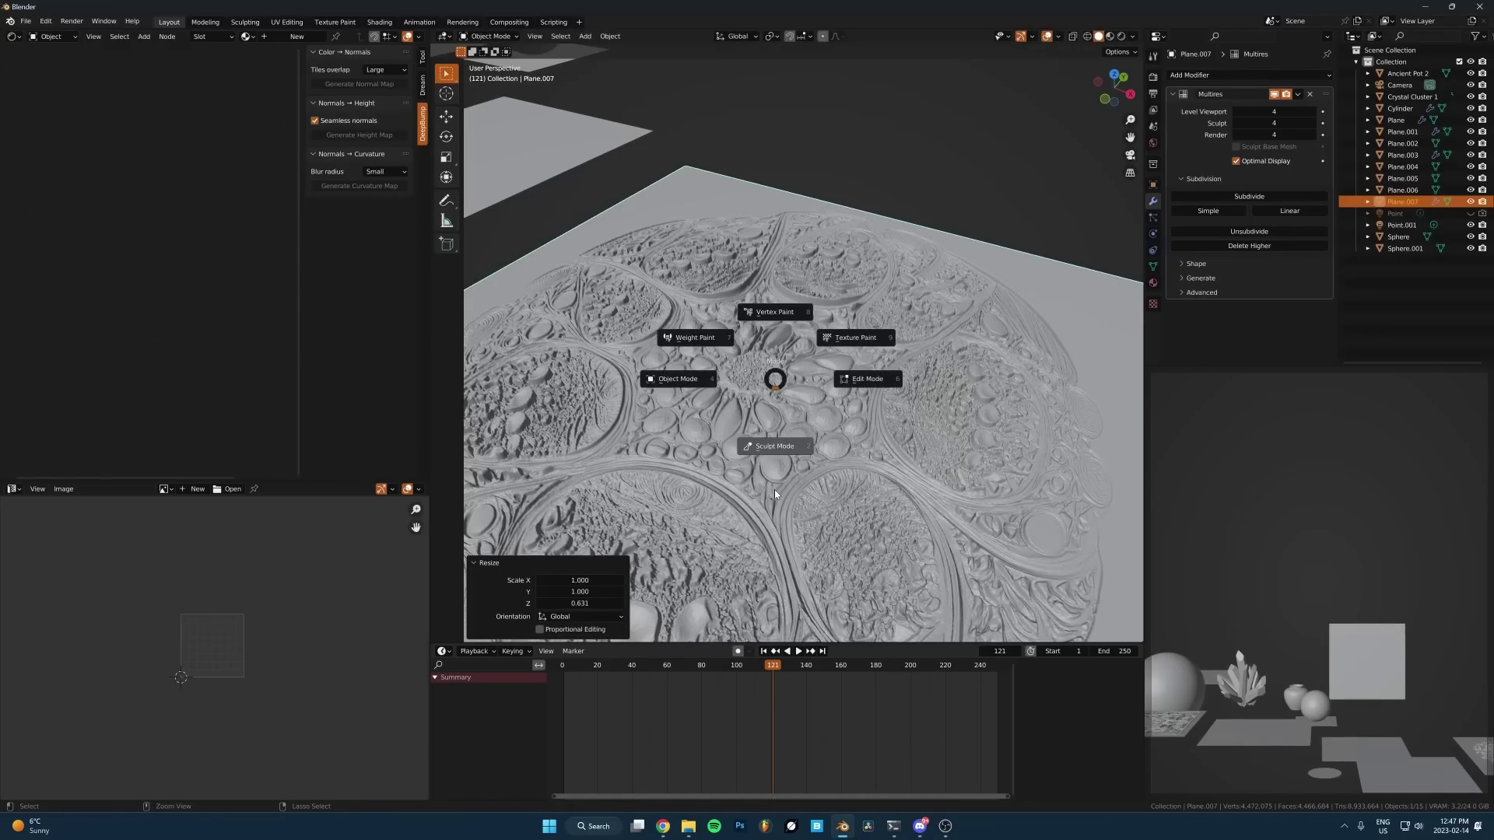
pyautogui.click(774, 489)
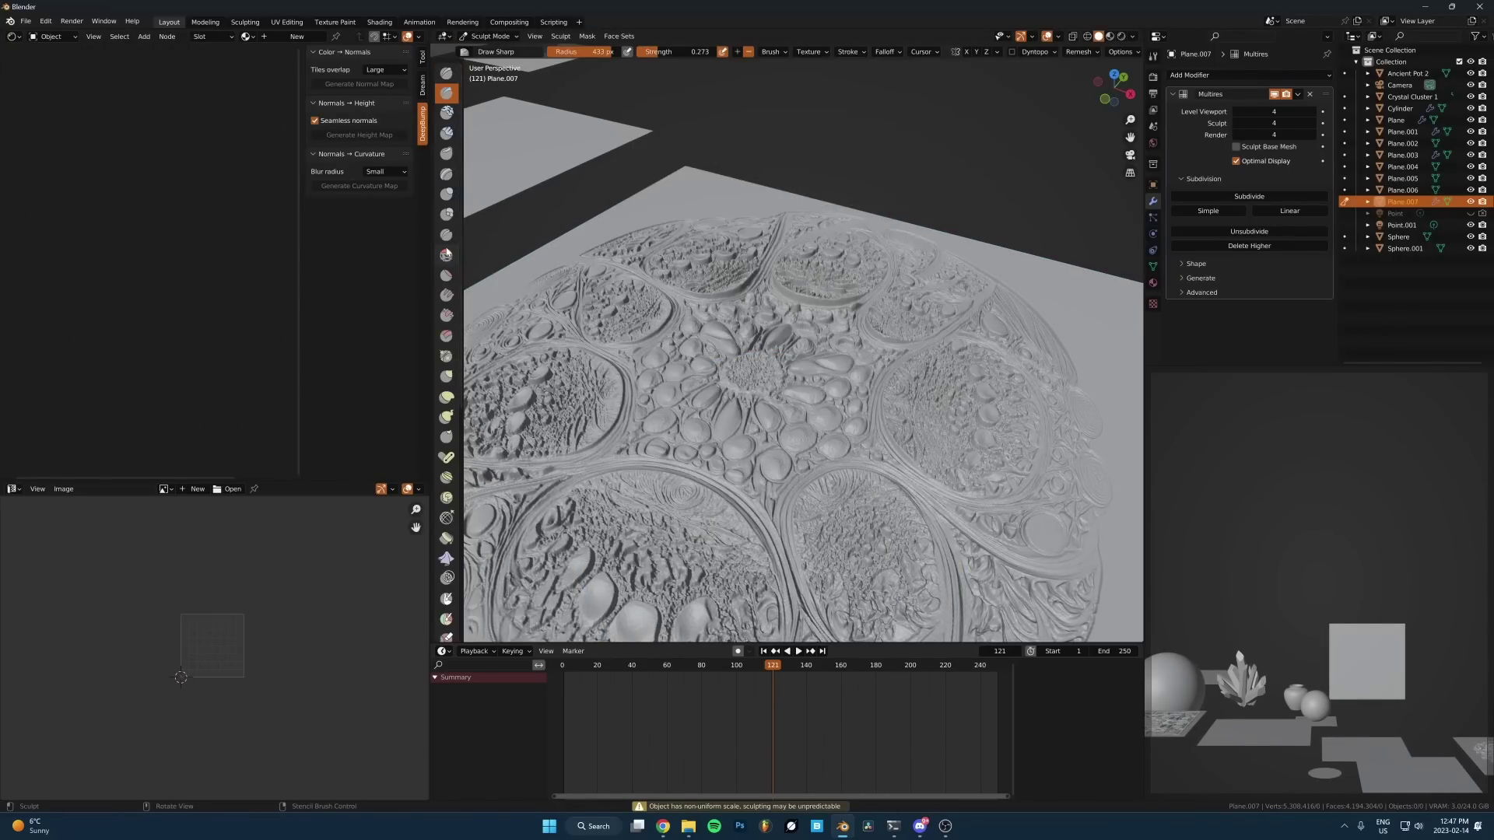
pyautogui.click(446, 255)
pyautogui.hotkey('shift', 'f')
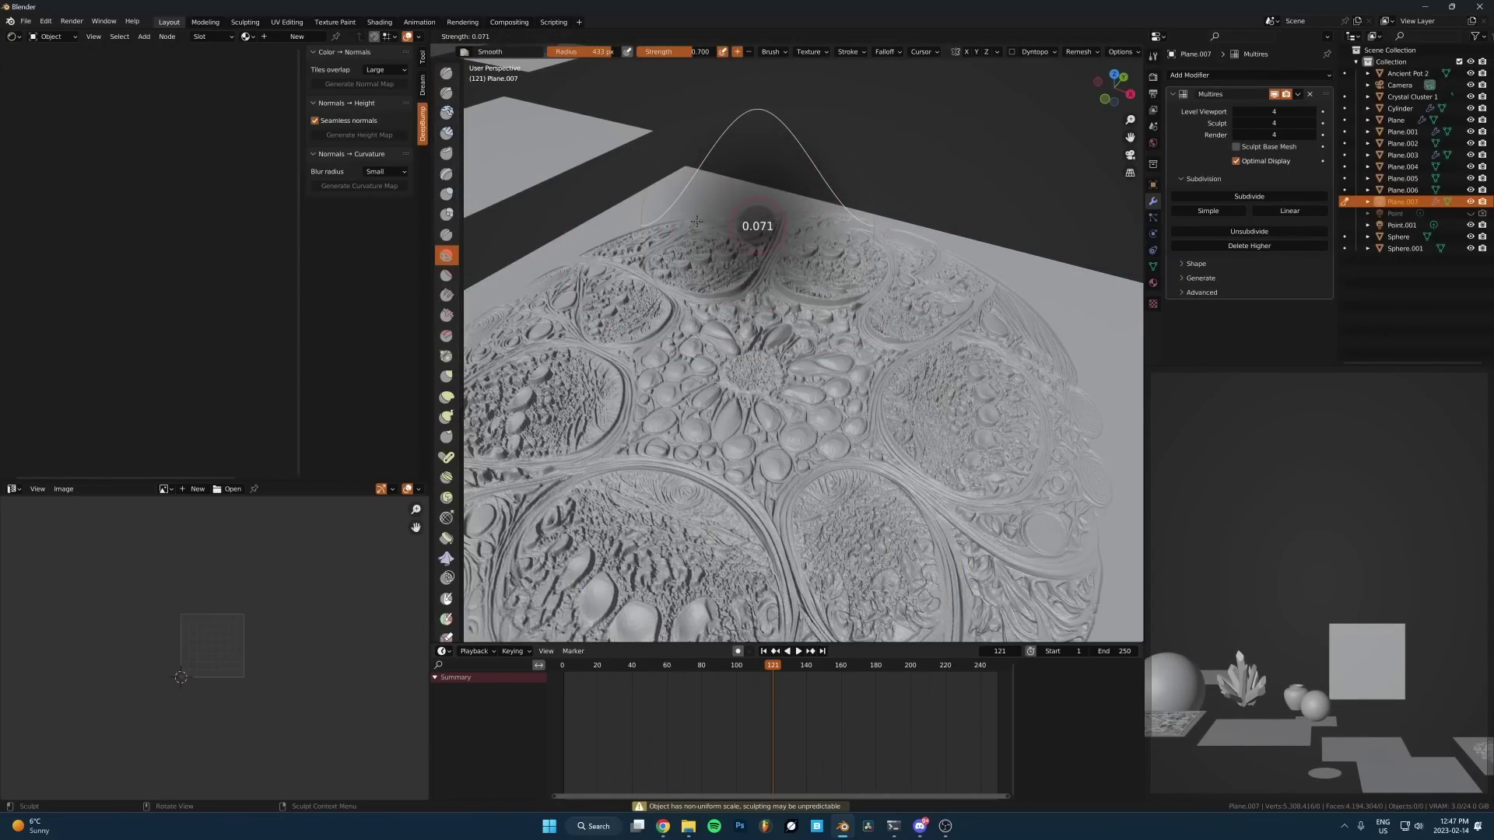
pyautogui.click(699, 221)
pyautogui.moveTo(720, 311)
pyautogui.mouseDown()
pyautogui.moveTo(558, 390)
pyautogui.moveTo(734, 604)
pyautogui.mouseUp()
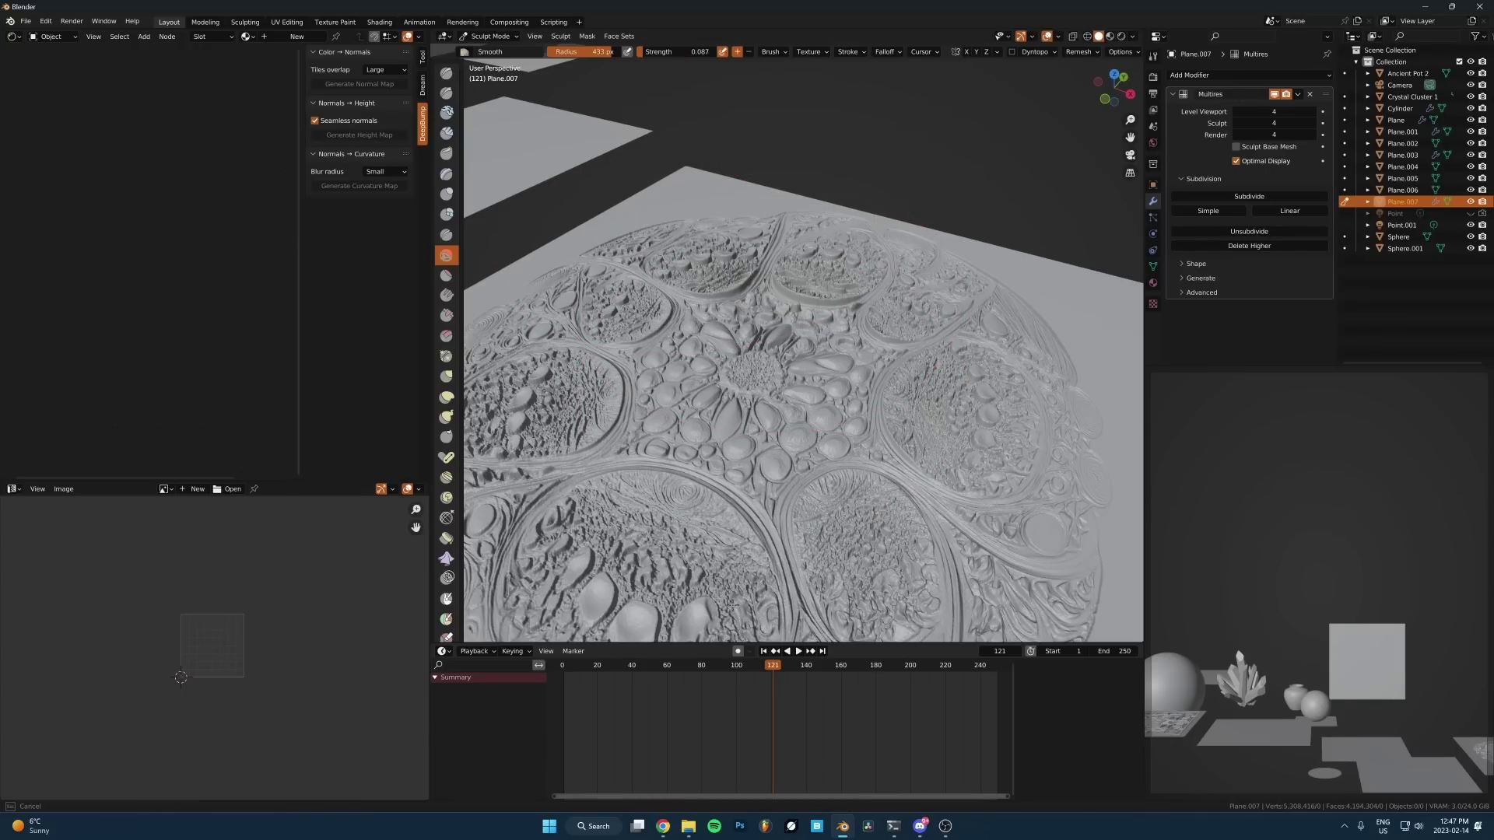
# Step: Raise the Smooth brush strength to 0.374 and smooth out the cellular relief across the plane
pyautogui.hotkey('shift', 'f')
pyautogui.click(723, 347)
pyautogui.moveTo(727, 568); pyautogui.dragTo(997, 389)
pyautogui.moveTo(783, 294); pyautogui.dragTo(701, 374)
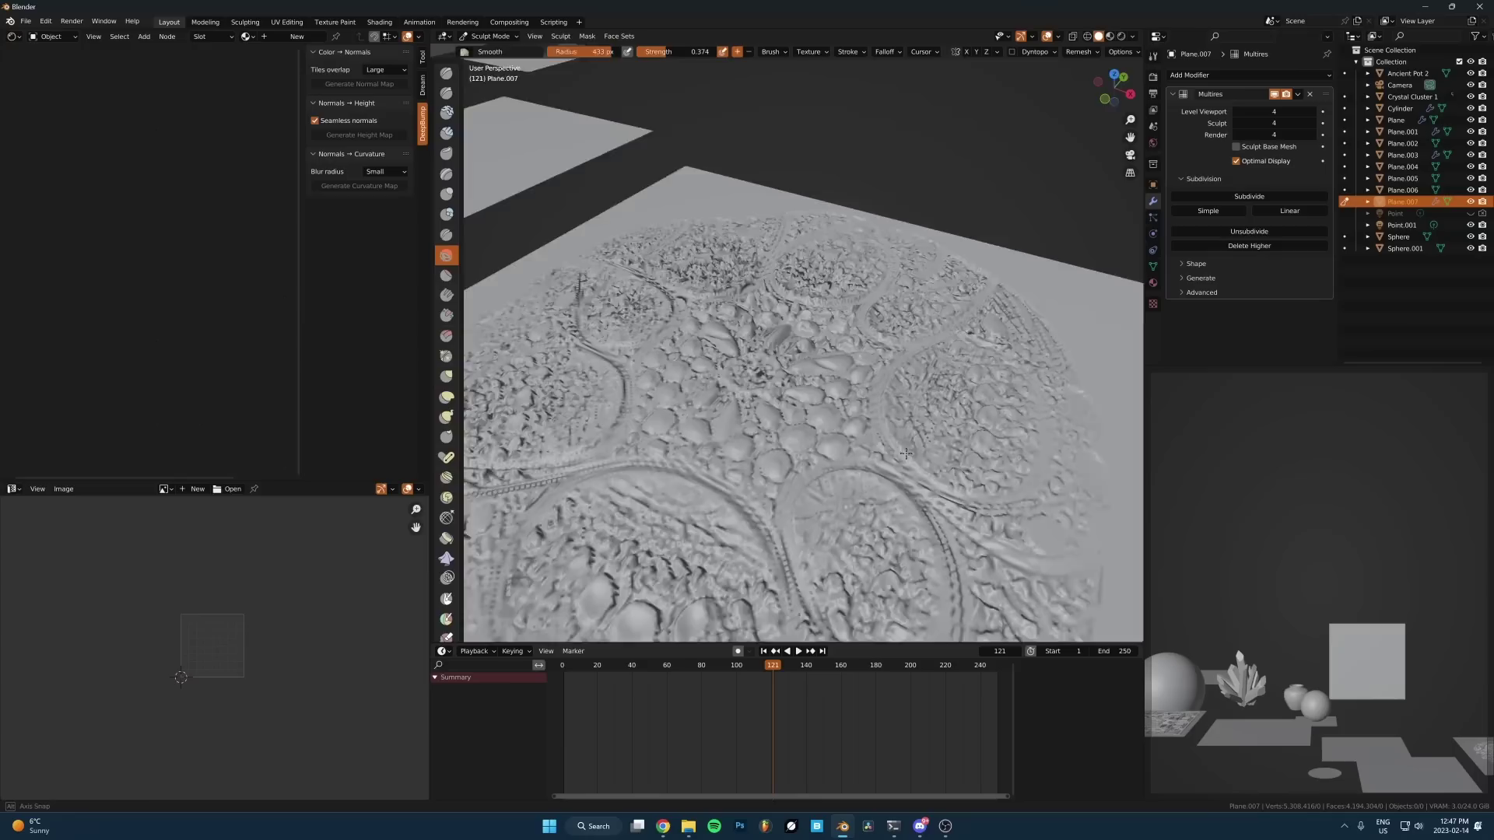
pyautogui.moveTo(770, 288); pyautogui.dragTo(782, 319, button='middle')
pyautogui.scroll(-2, 782, 319)
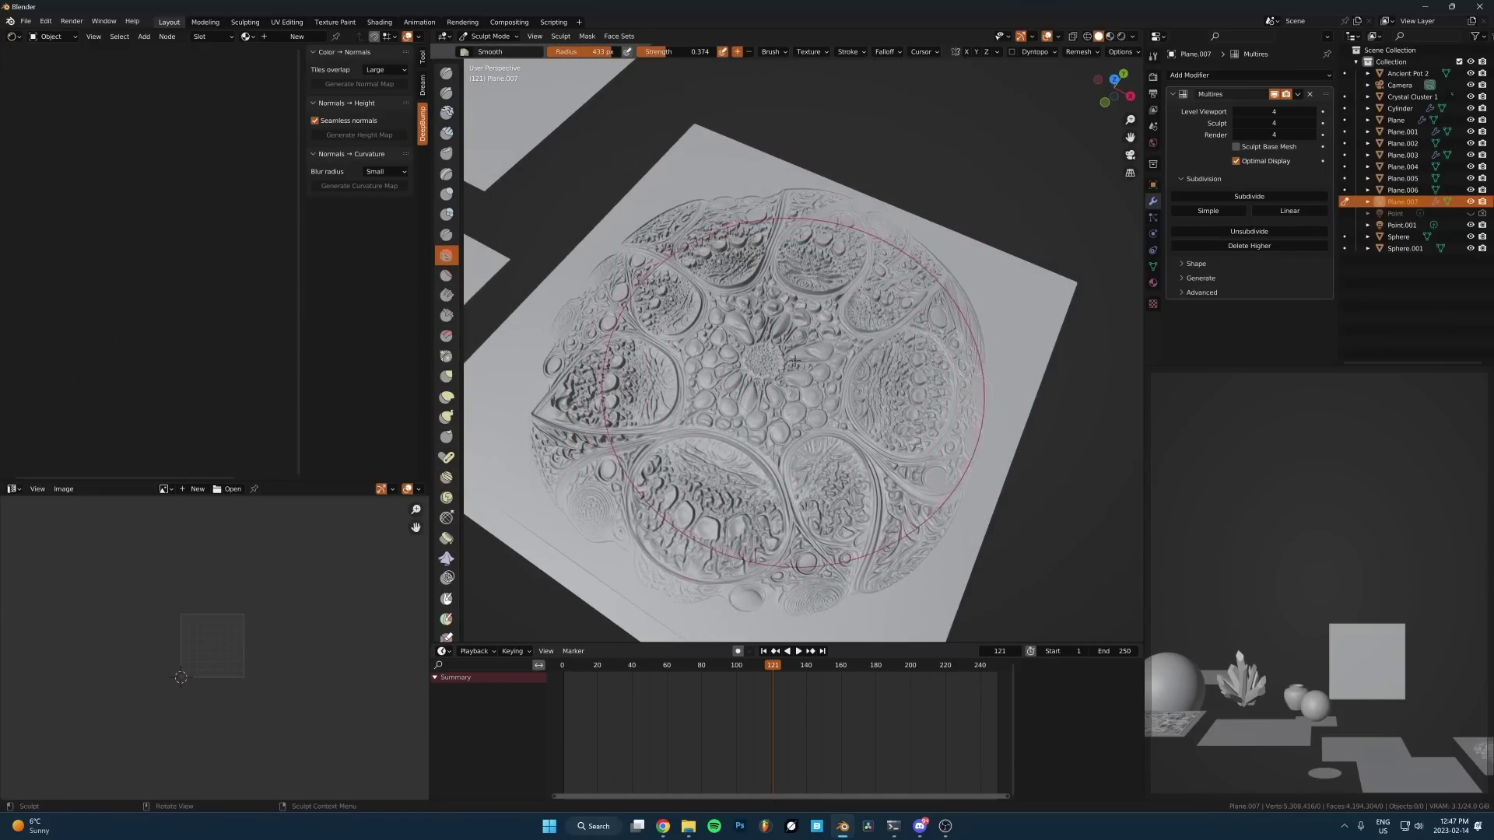
pyautogui.scroll(3, 771, 365)
# Step: Return the plane to Object Mode and examine the smoothed relief from several angles
pyautogui.hotkey('ctrl', 'Tab')
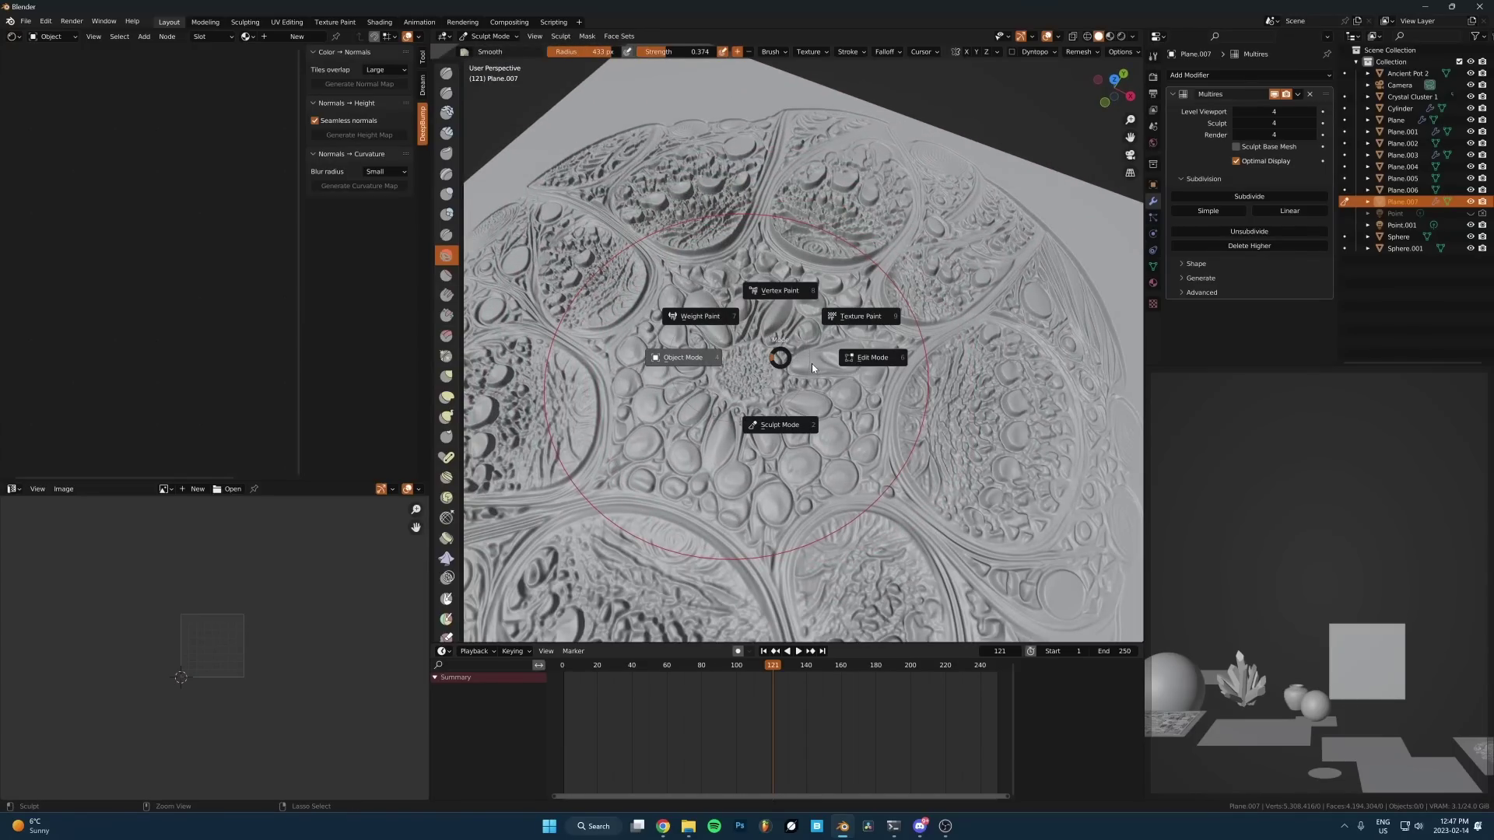
pyautogui.press('4')
pyautogui.moveTo(797, 389); pyautogui.dragTo(833, 451, button='middle')
pyautogui.moveTo(825, 333)
pyautogui.mouseDown(button='middle')
pyautogui.moveTo(791, 443)
pyautogui.moveTo(786, 279)
pyautogui.mouseUp(button='middle')
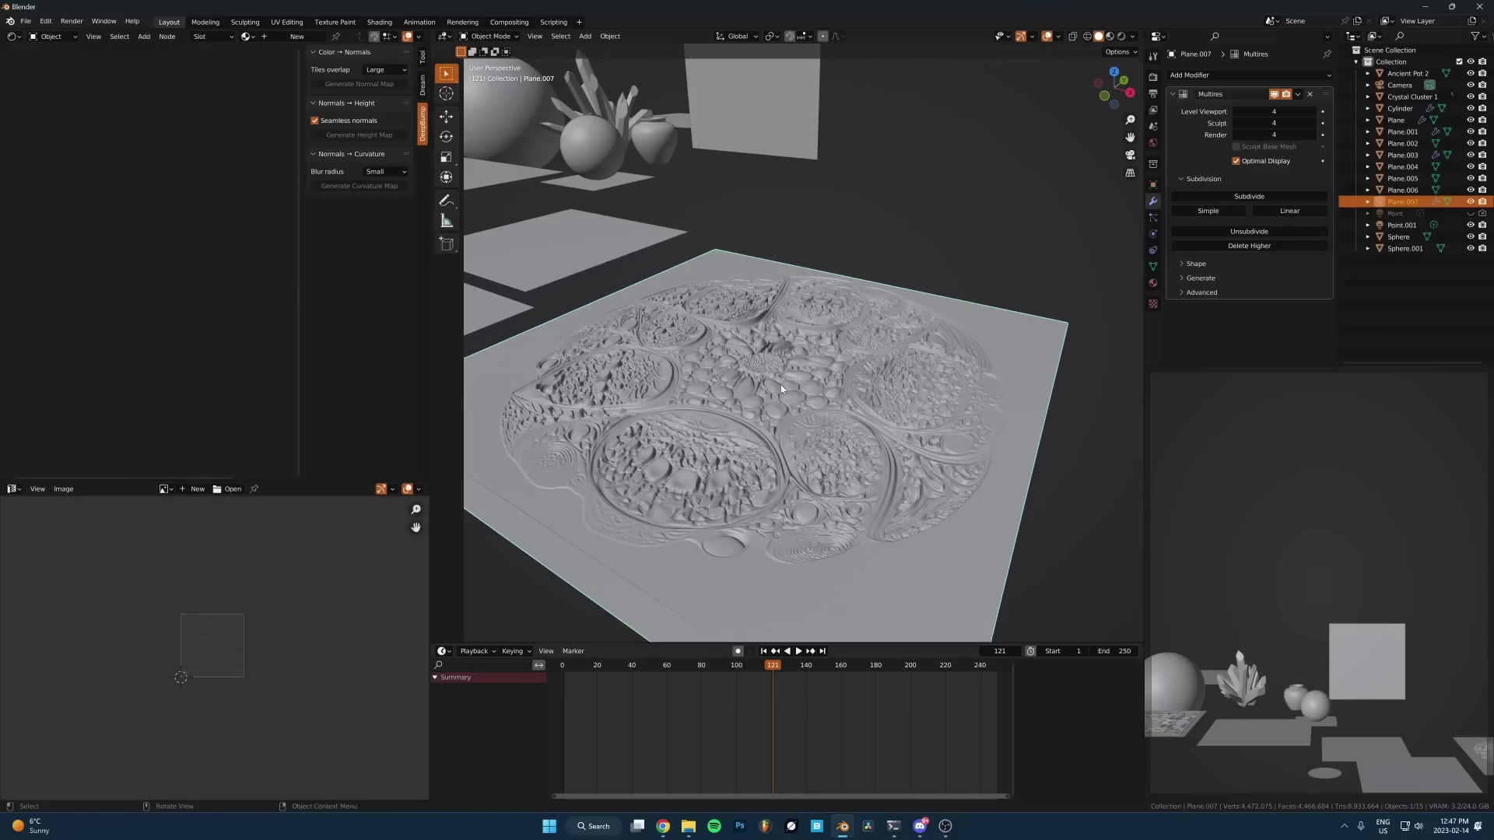
pyautogui.scroll(-1, 781, 385)
pyautogui.scroll(4, 778, 389)
pyautogui.moveTo(731, 436)
pyautogui.mouseDown(button='middle')
pyautogui.moveTo(761, 506)
pyautogui.moveTo(829, 442)
pyautogui.moveTo(782, 470)
pyautogui.mouseUp(button='middle')
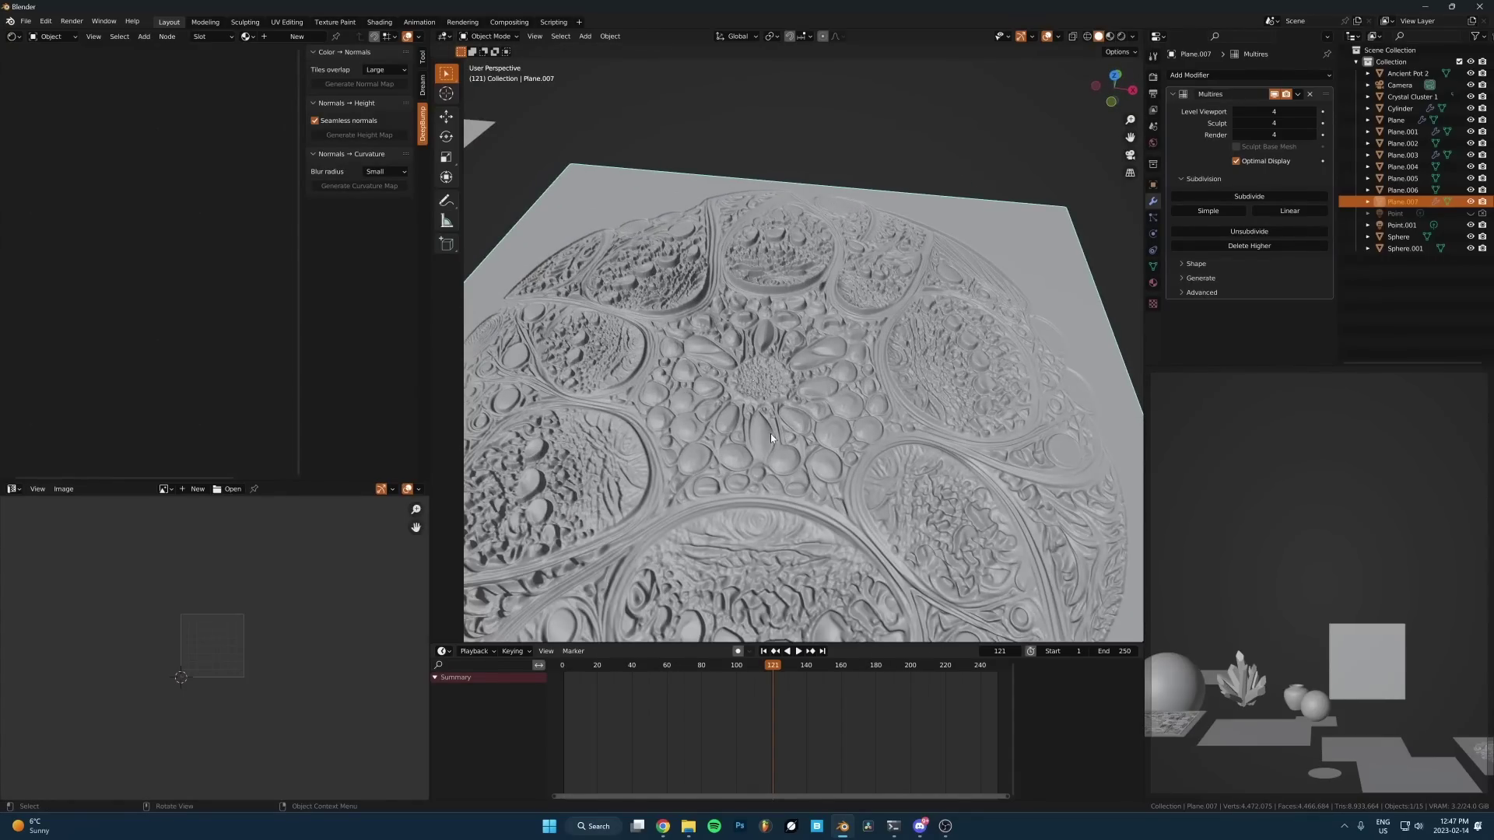
# Step: Switch the viewport to Rendered shading and flatten the plane along global Z by a factor of 0.519
pyautogui.press('z')
pyautogui.click(768, 374)
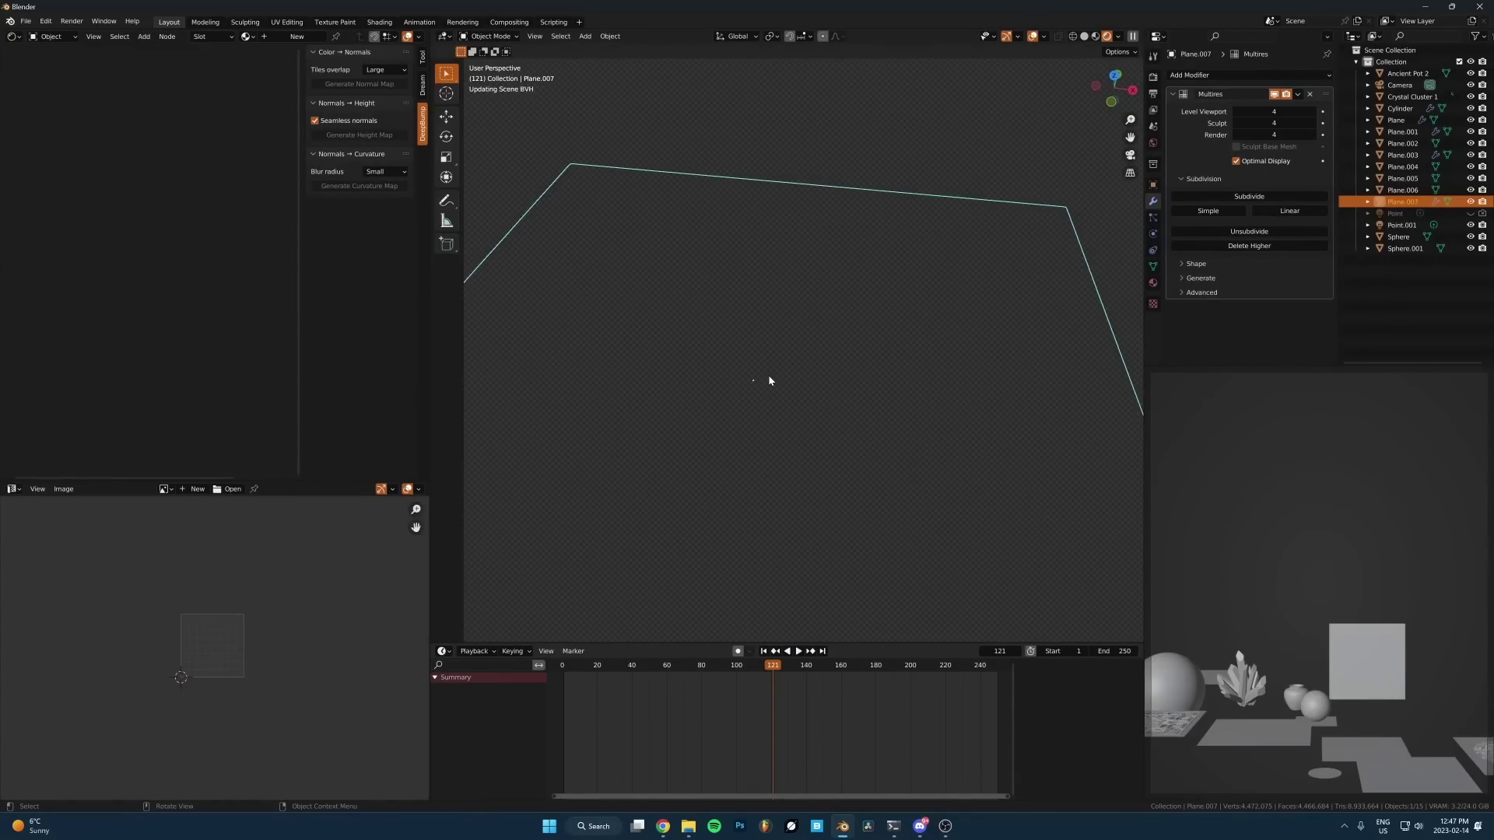
pyautogui.scroll(-3, 768, 376)
pyautogui.scroll(1, 761, 339)
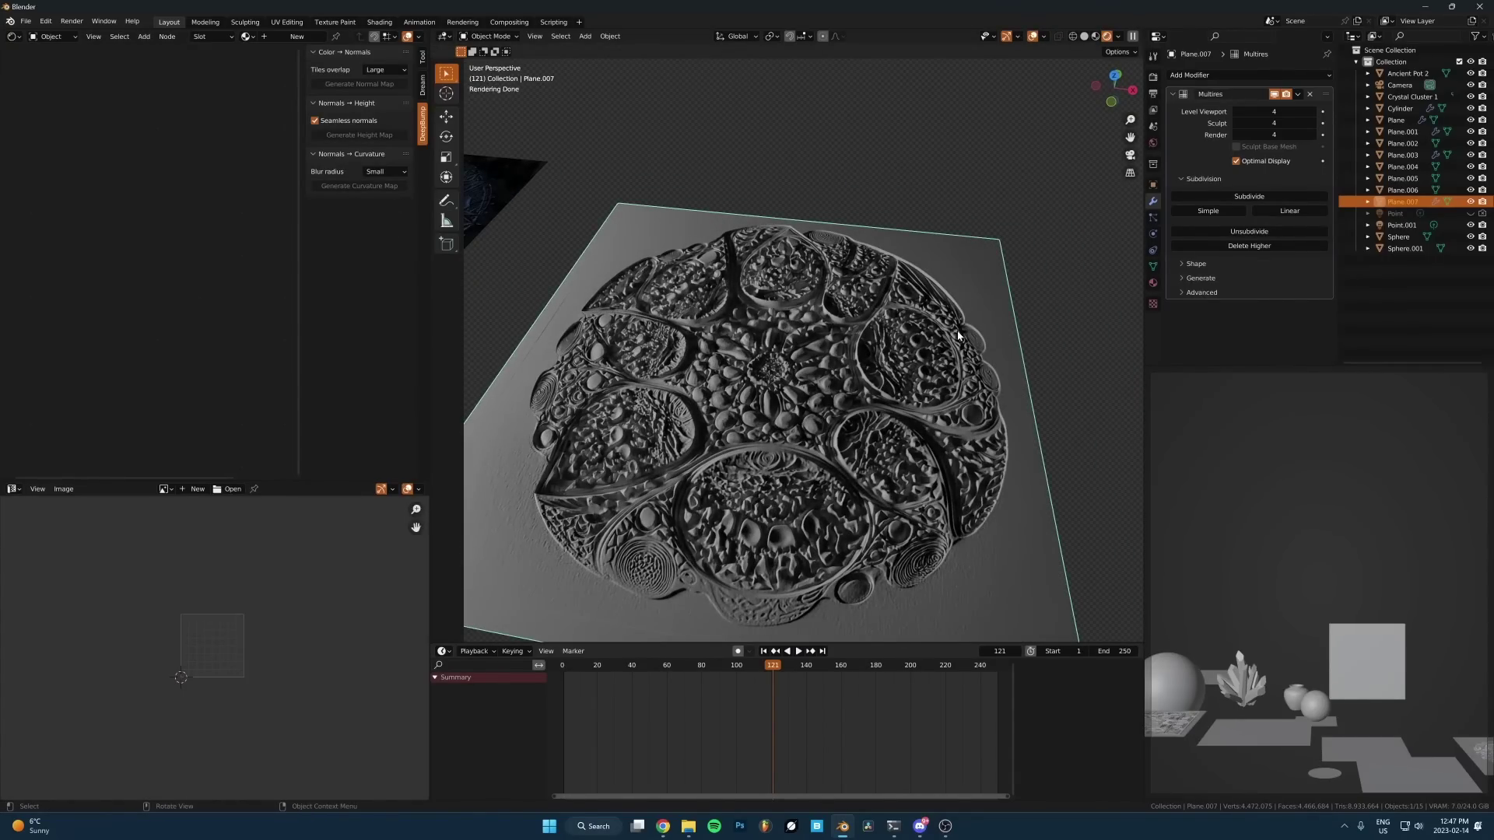
pyautogui.press('s')
pyautogui.press('z')
pyautogui.click(865, 348)
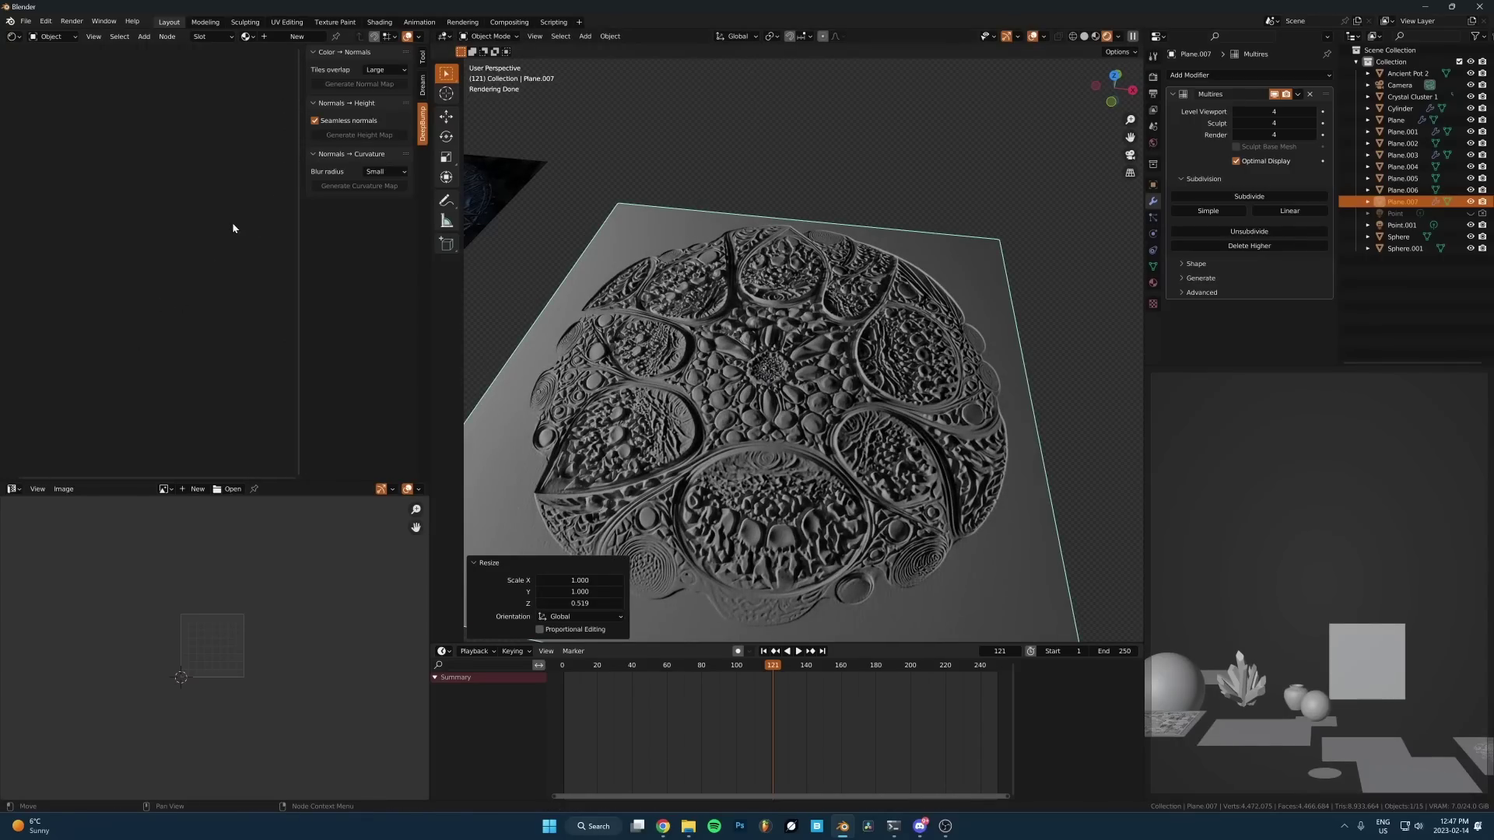
# Step: Give the plane a new material and set the Multires viewport level to 3
pyautogui.click(298, 38)
pyautogui.click(281, 35)
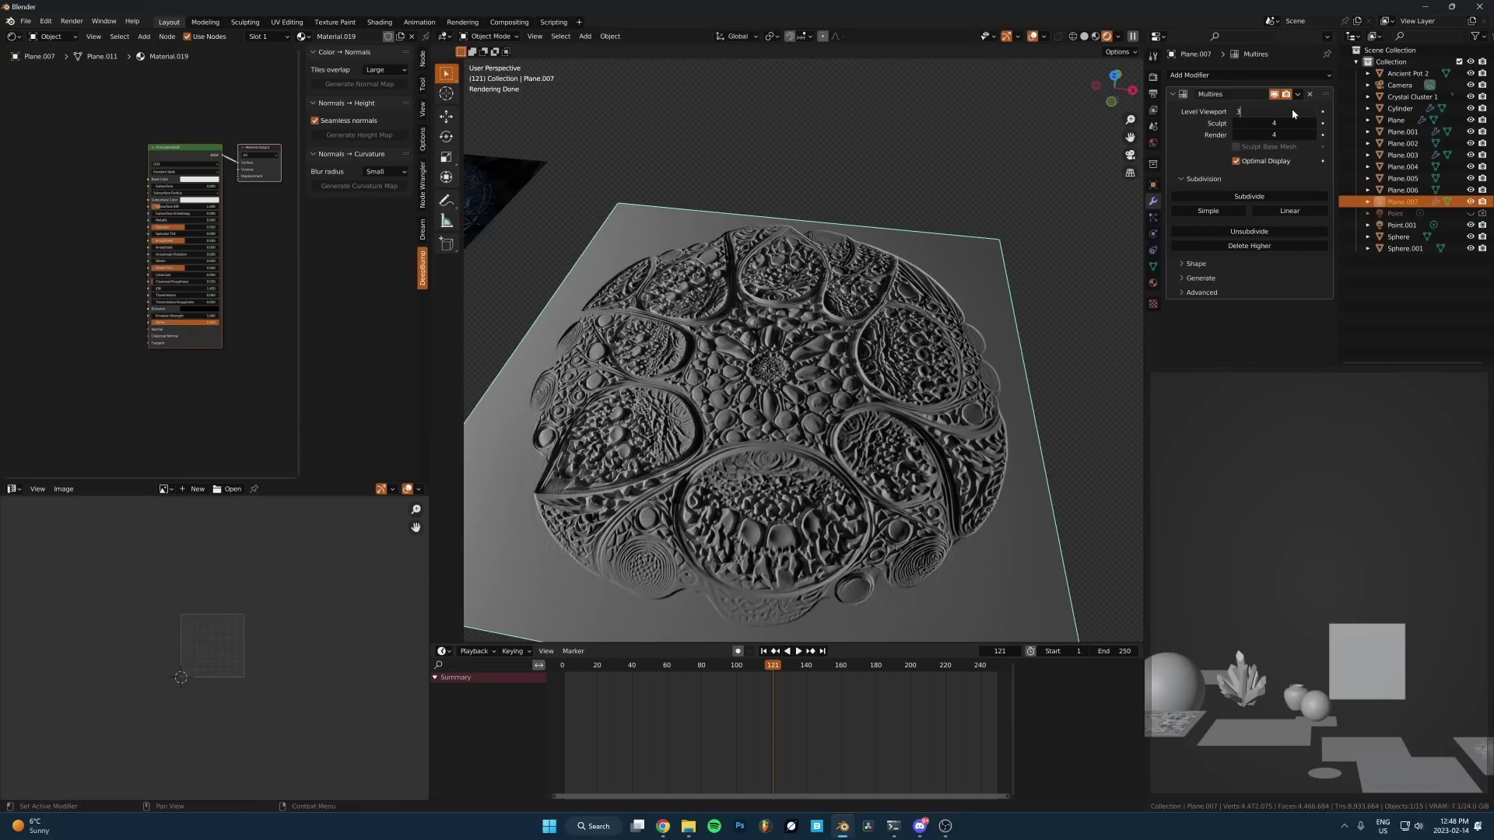
pyautogui.press('Return')
# Step: Try full metallic on the Principled BSDF, then reset metallic to 0 and set roughness to 0.570 and subsurface to 0.100
pyautogui.scroll(6, 215, 192)
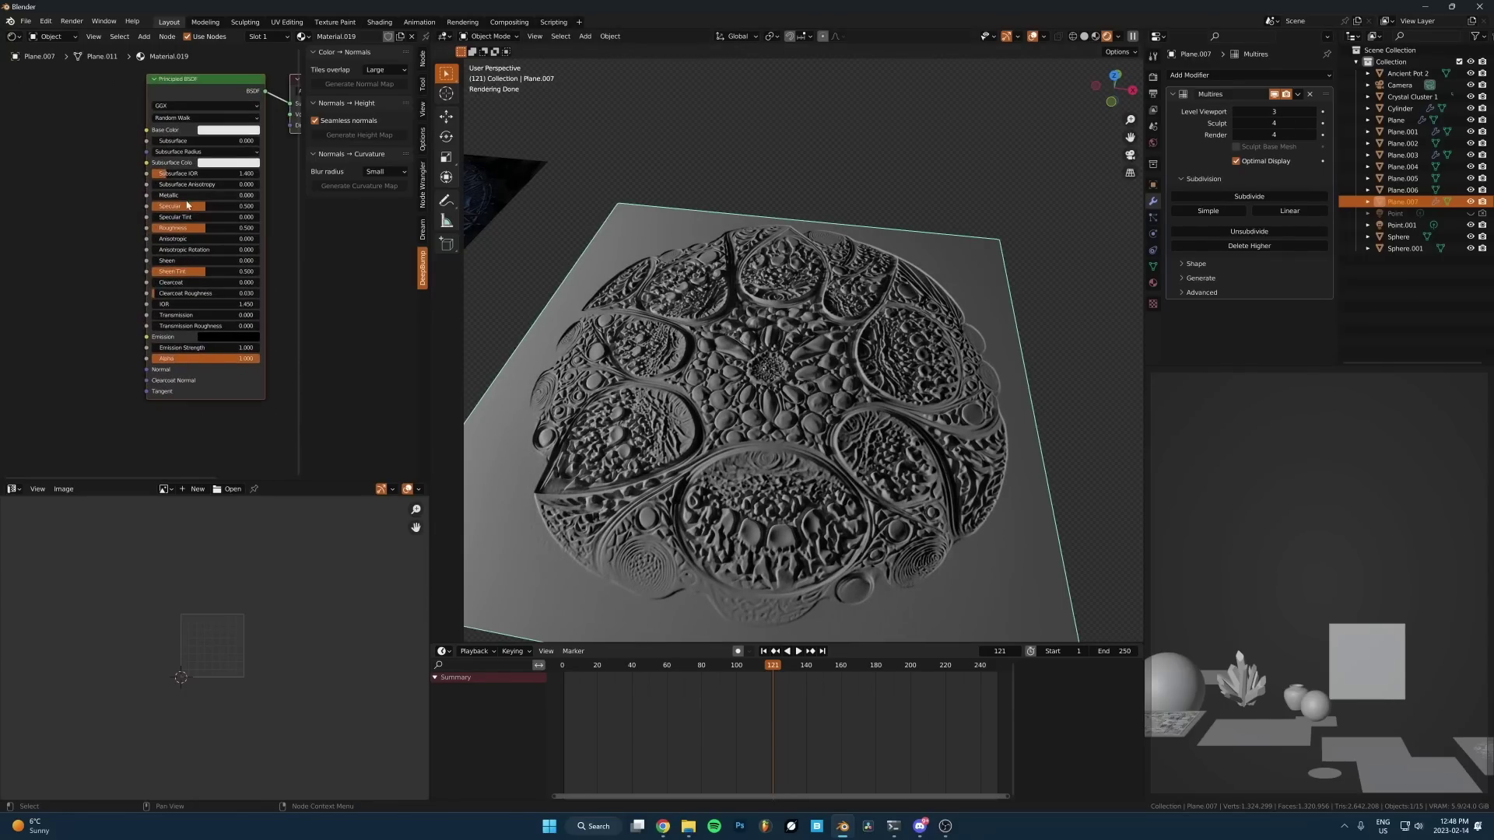
pyautogui.moveTo(218, 192); pyautogui.dragTo(141, 319, button='middle')
pyautogui.scroll(1, 132, 323)
pyautogui.moveTo(117, 330); pyautogui.dragTo(182, 334)
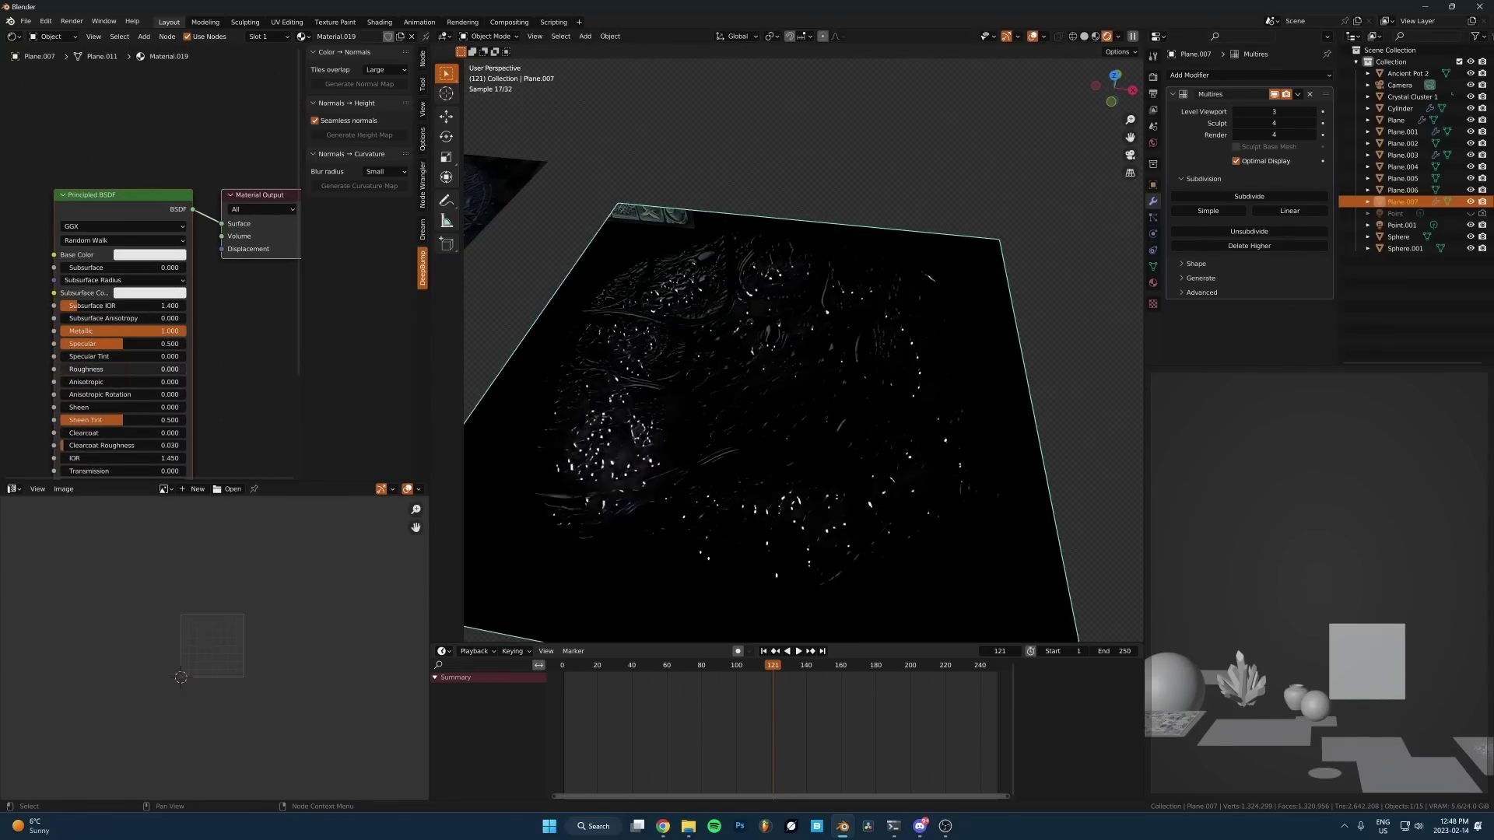
pyautogui.moveTo(123, 369); pyautogui.dragTo(62, 331)
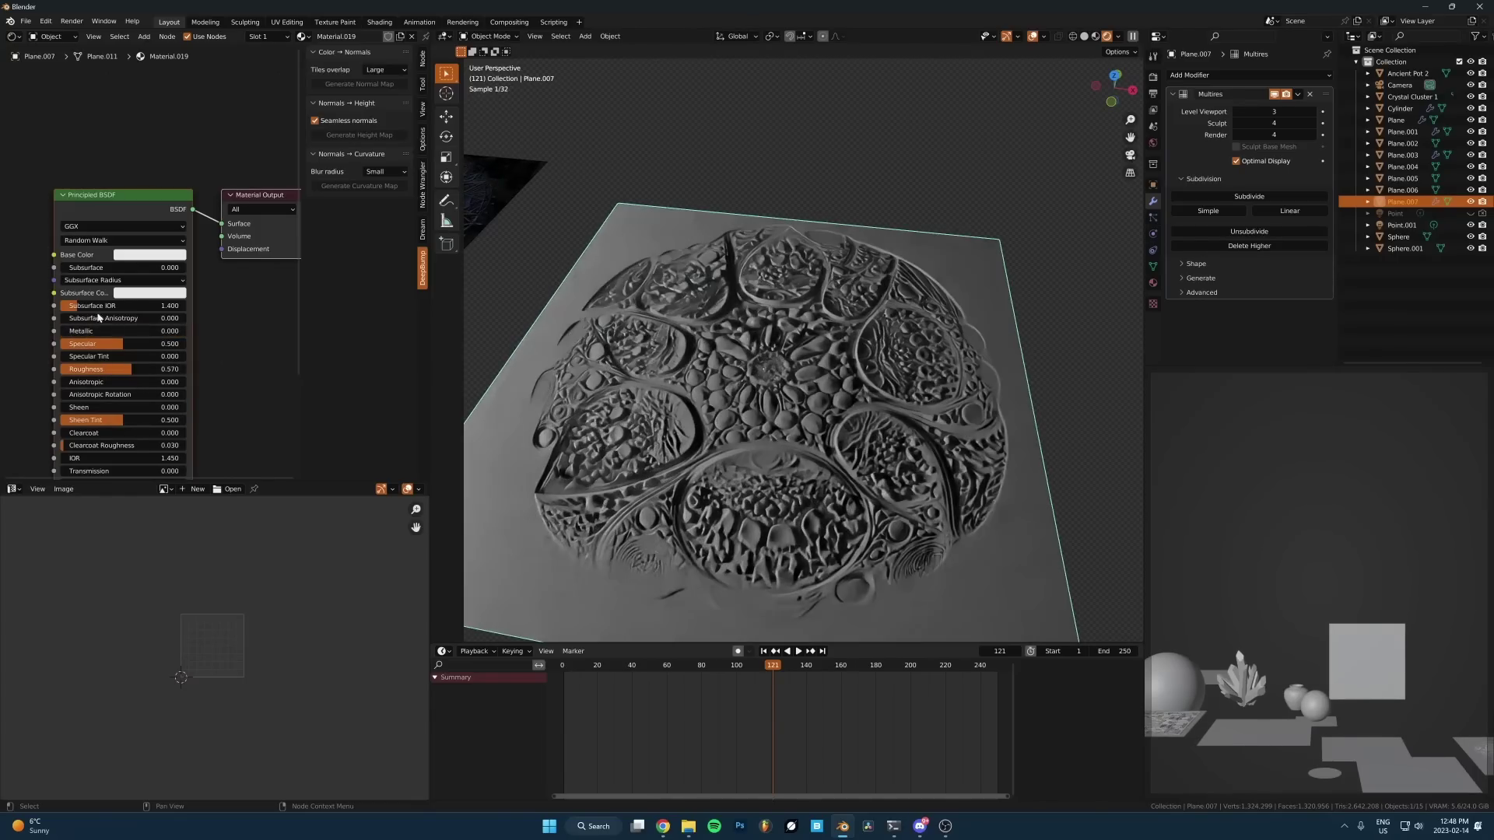
pyautogui.moveTo(92, 269); pyautogui.dragTo(104, 269)
# Step: Move the cellular plane over toward the other relief assets, raising it about 0.3 m along Z
pyautogui.scroll(3, 735, 405)
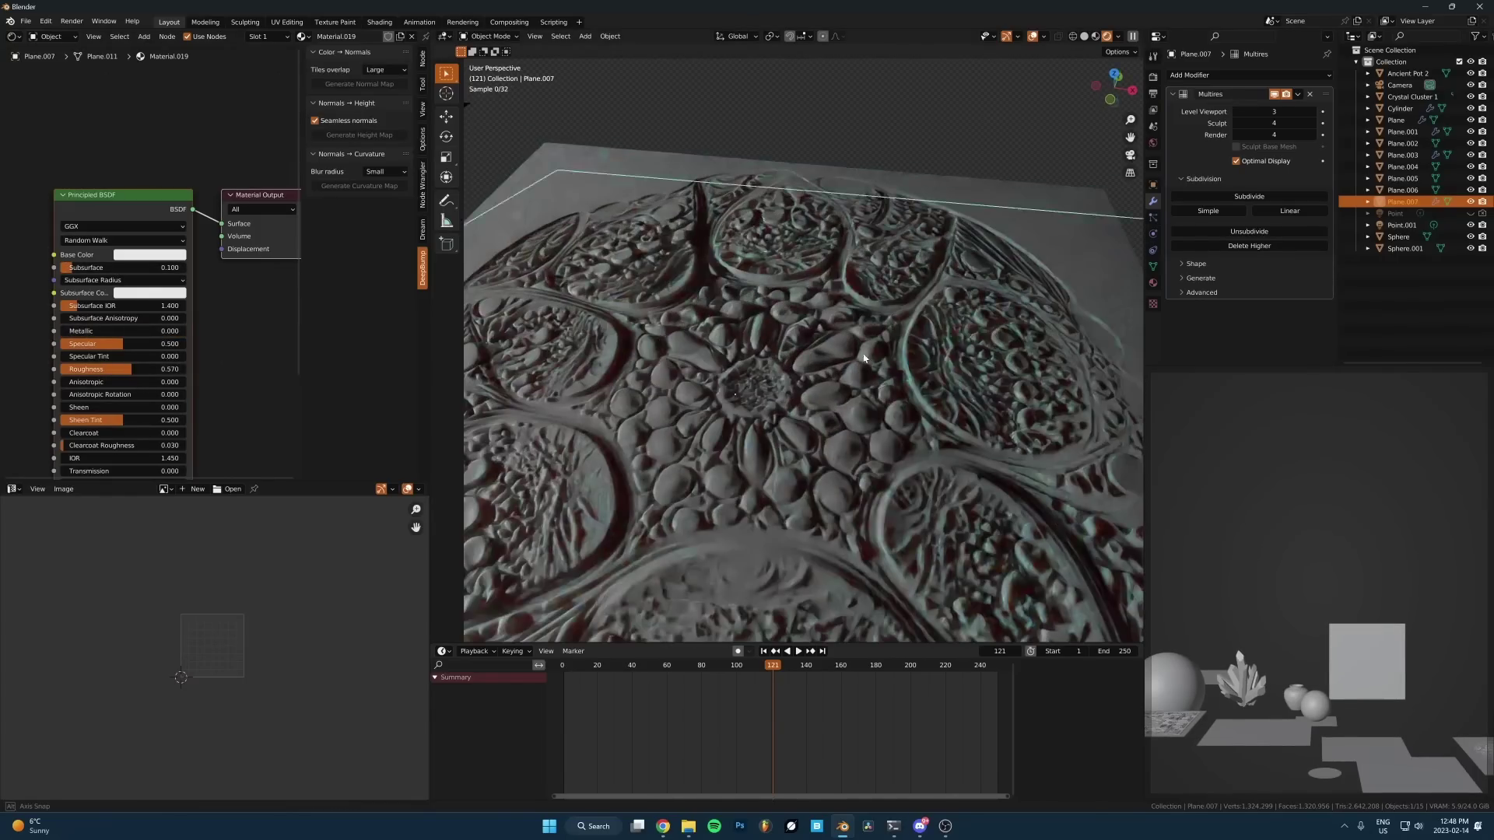
pyautogui.moveTo(737, 421); pyautogui.dragTo(741, 361, button='middle')
pyautogui.scroll(-4, 623, 358)
pyautogui.keyDown('shift'); pyautogui.moveTo(503, 361); pyautogui.dragTo(723, 343, button='middle'); pyautogui.keyUp('shift')
pyautogui.scroll(-5, 739, 334)
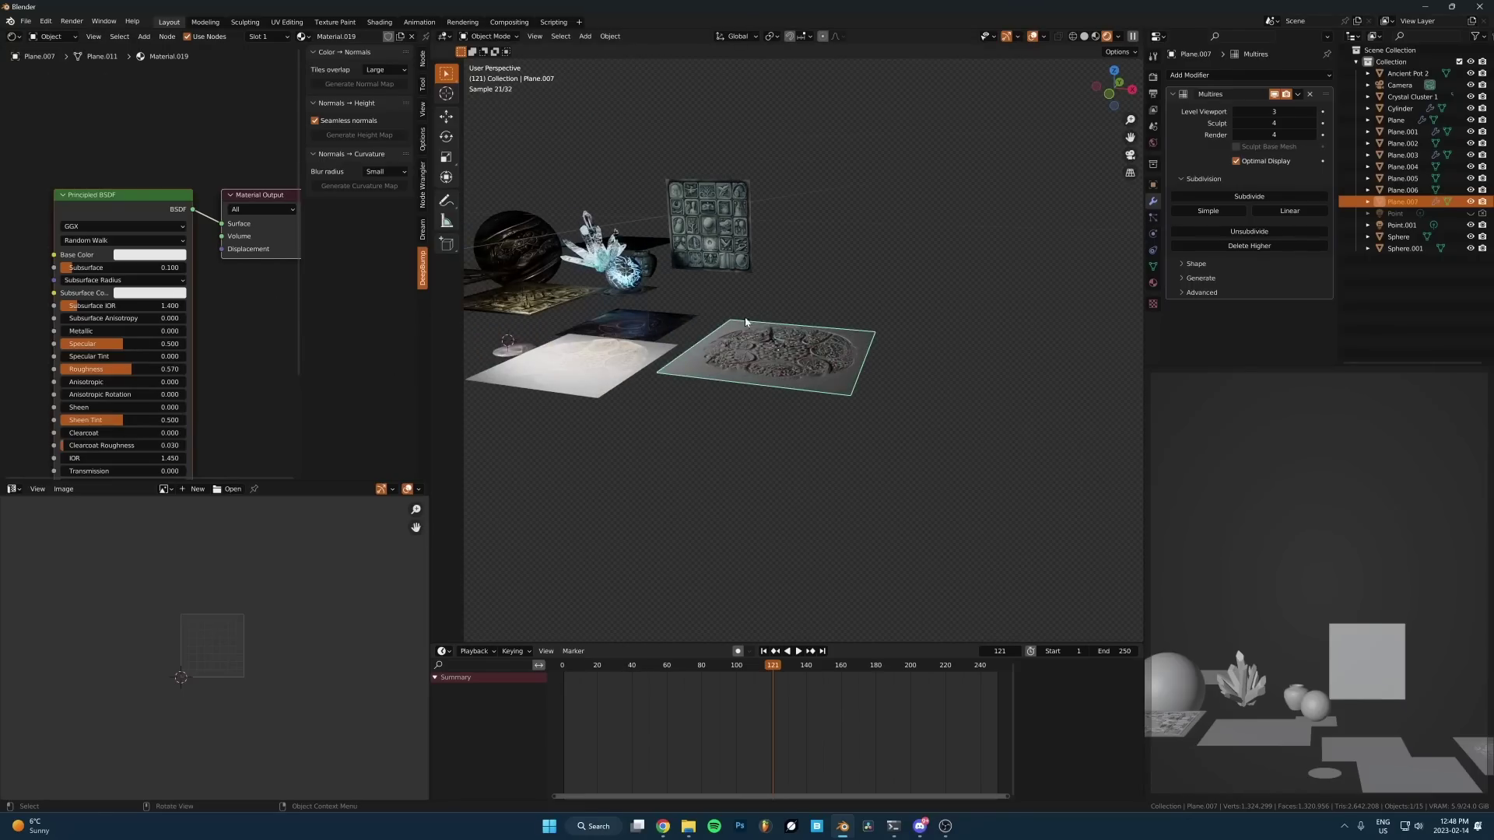
pyautogui.press('g')
pyautogui.click(558, 350)
pyautogui.keyDown('shift'); pyautogui.moveTo(599, 350); pyautogui.dragTo(662, 353, button='middle'); pyautogui.keyUp('shift')
pyautogui.press('g')
pyautogui.click(653, 315)
pyautogui.scroll(6, 652, 311)
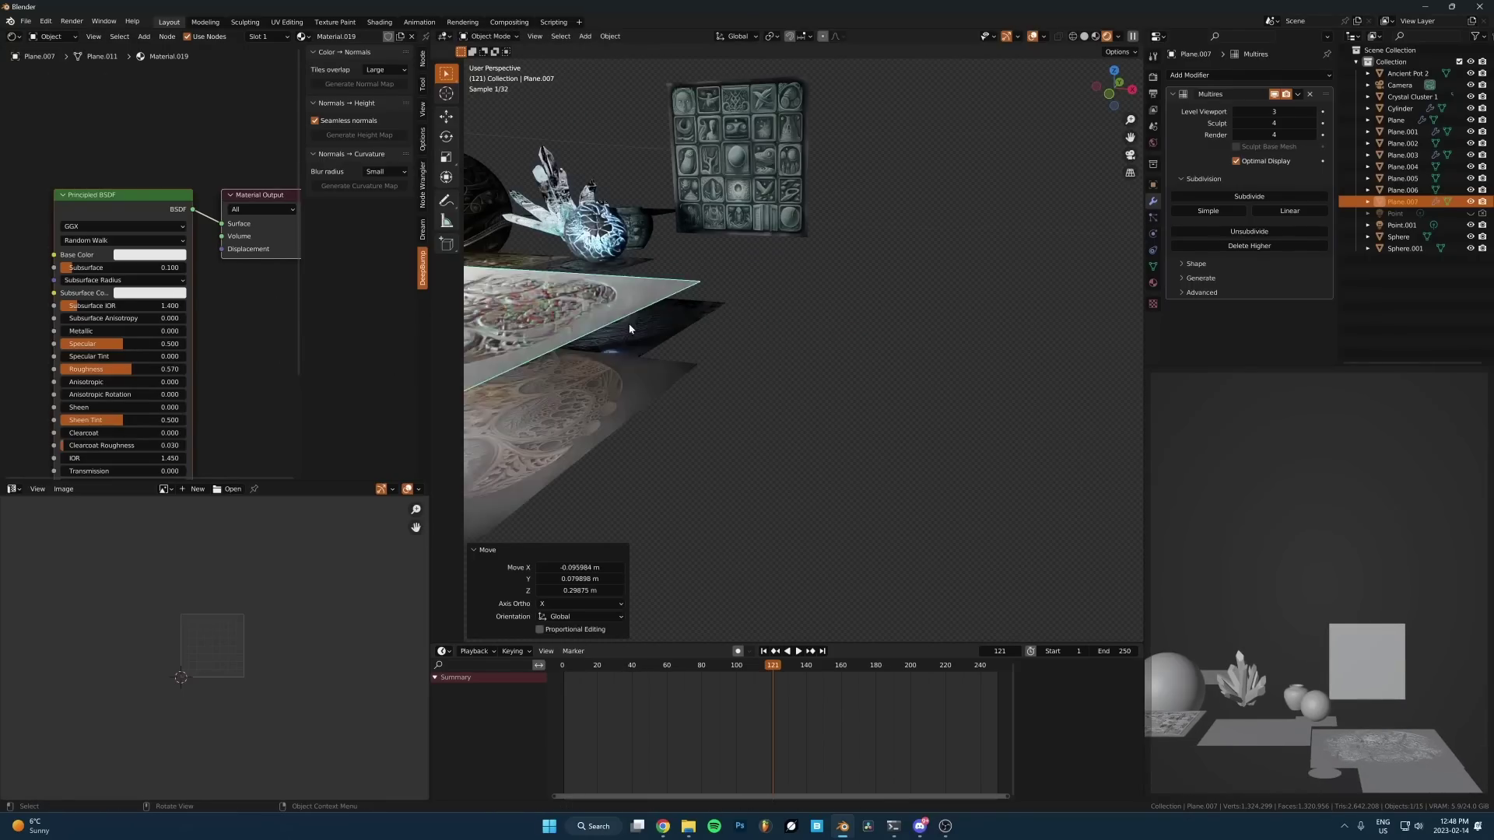
# Step: Frame the round engraved Cylinder disc and examine its rendered relief up close and from the side
pyautogui.moveTo(890, 338); pyautogui.dragTo(895, 389, button='middle')
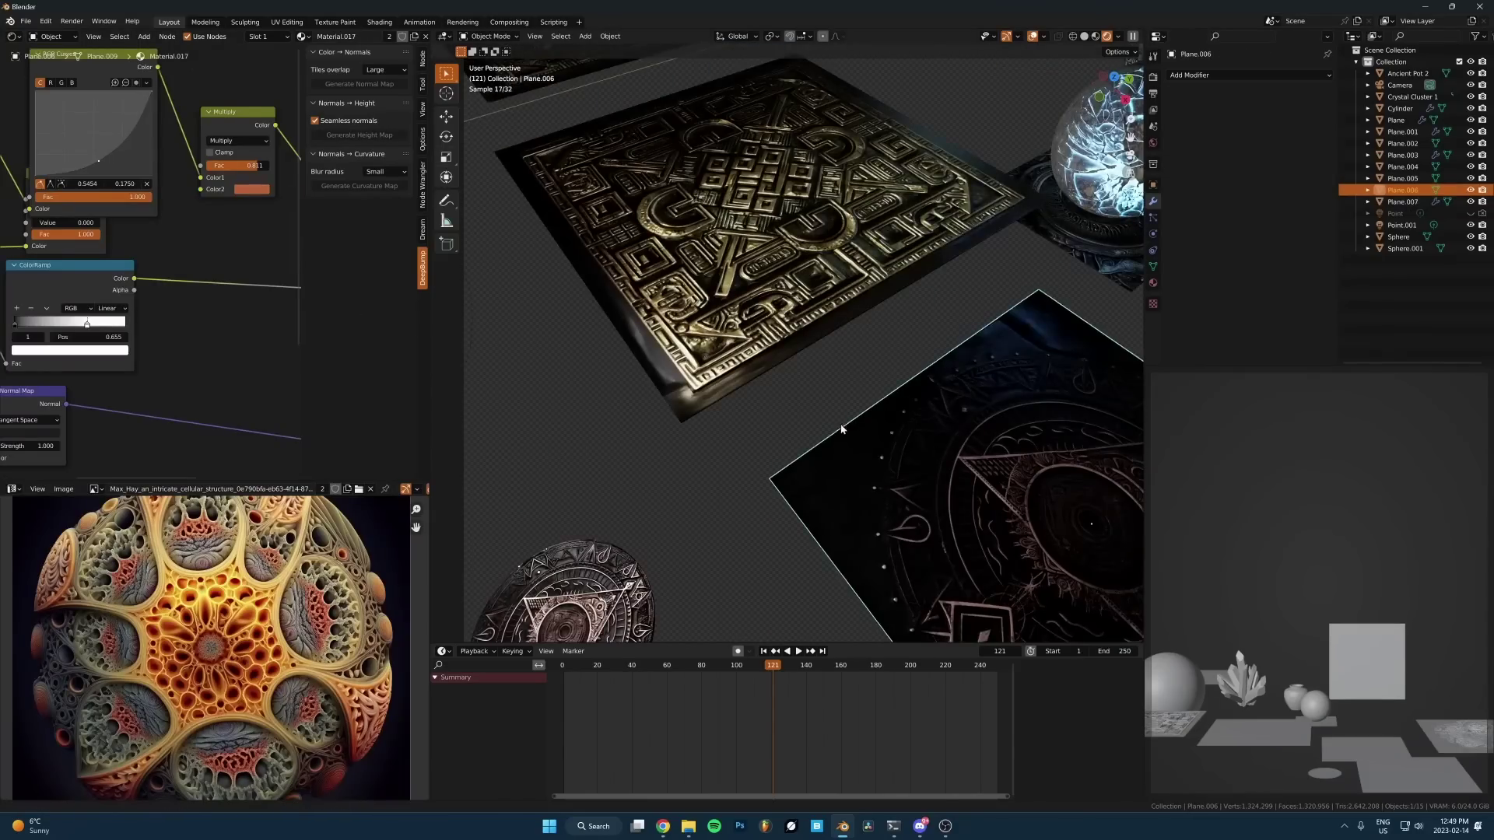
pyautogui.scroll(-3, 608, 498)
pyautogui.click(671, 436)
pyautogui.press('KP_Decimal')
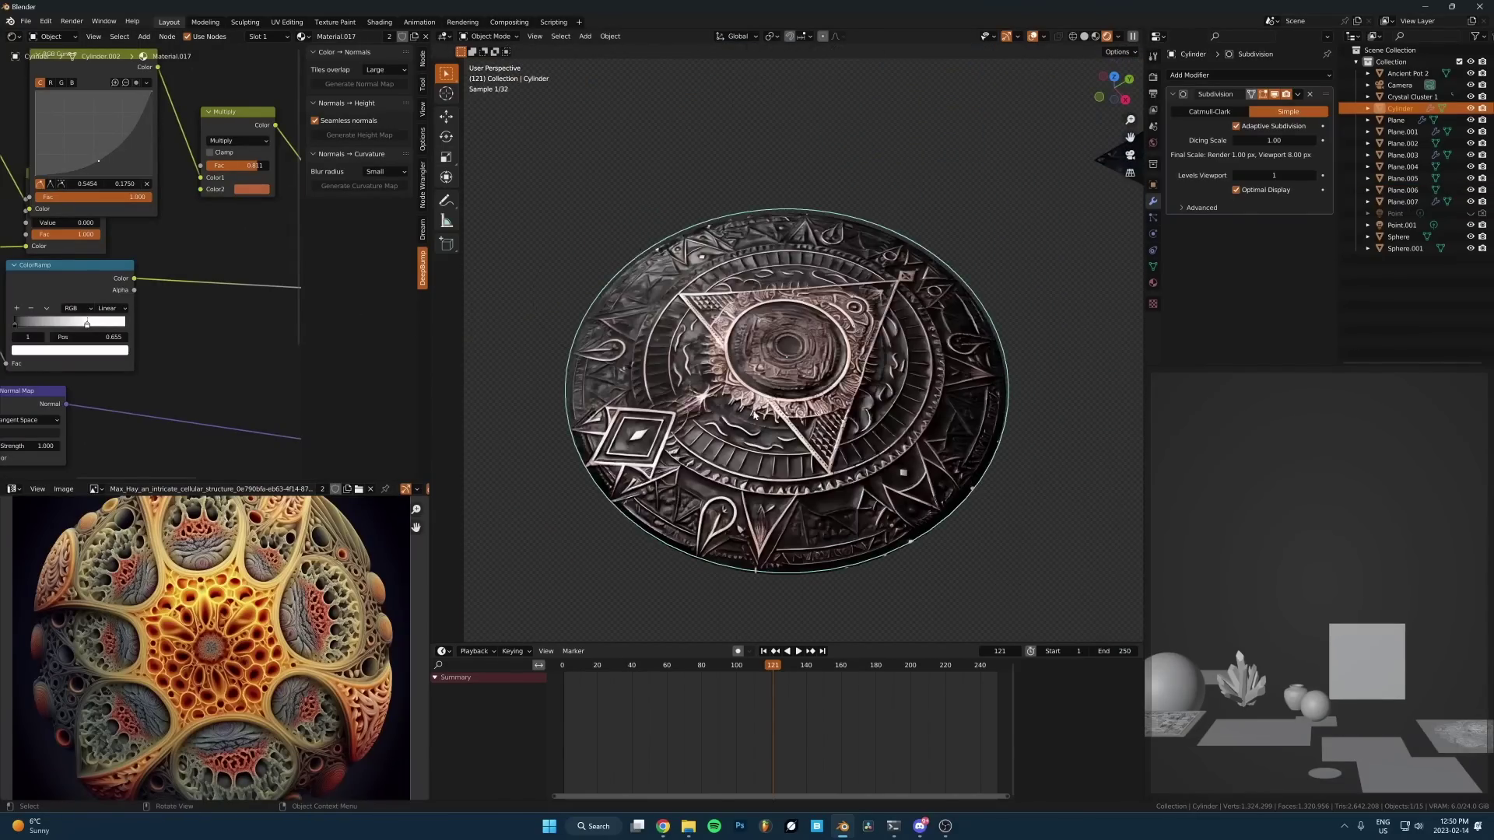
pyautogui.scroll(5, 825, 448)
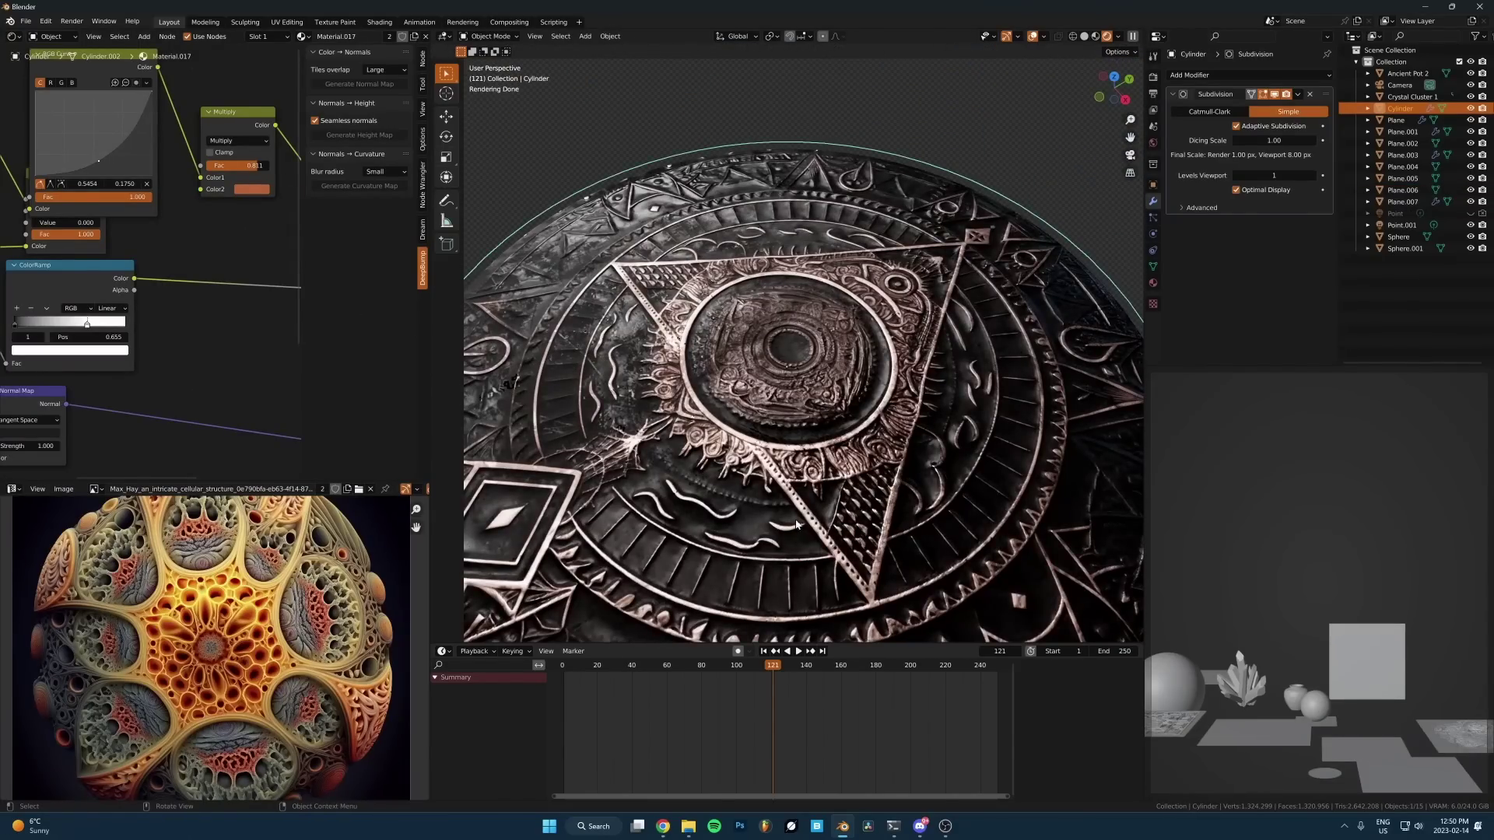
pyautogui.scroll(-5, 823, 371)
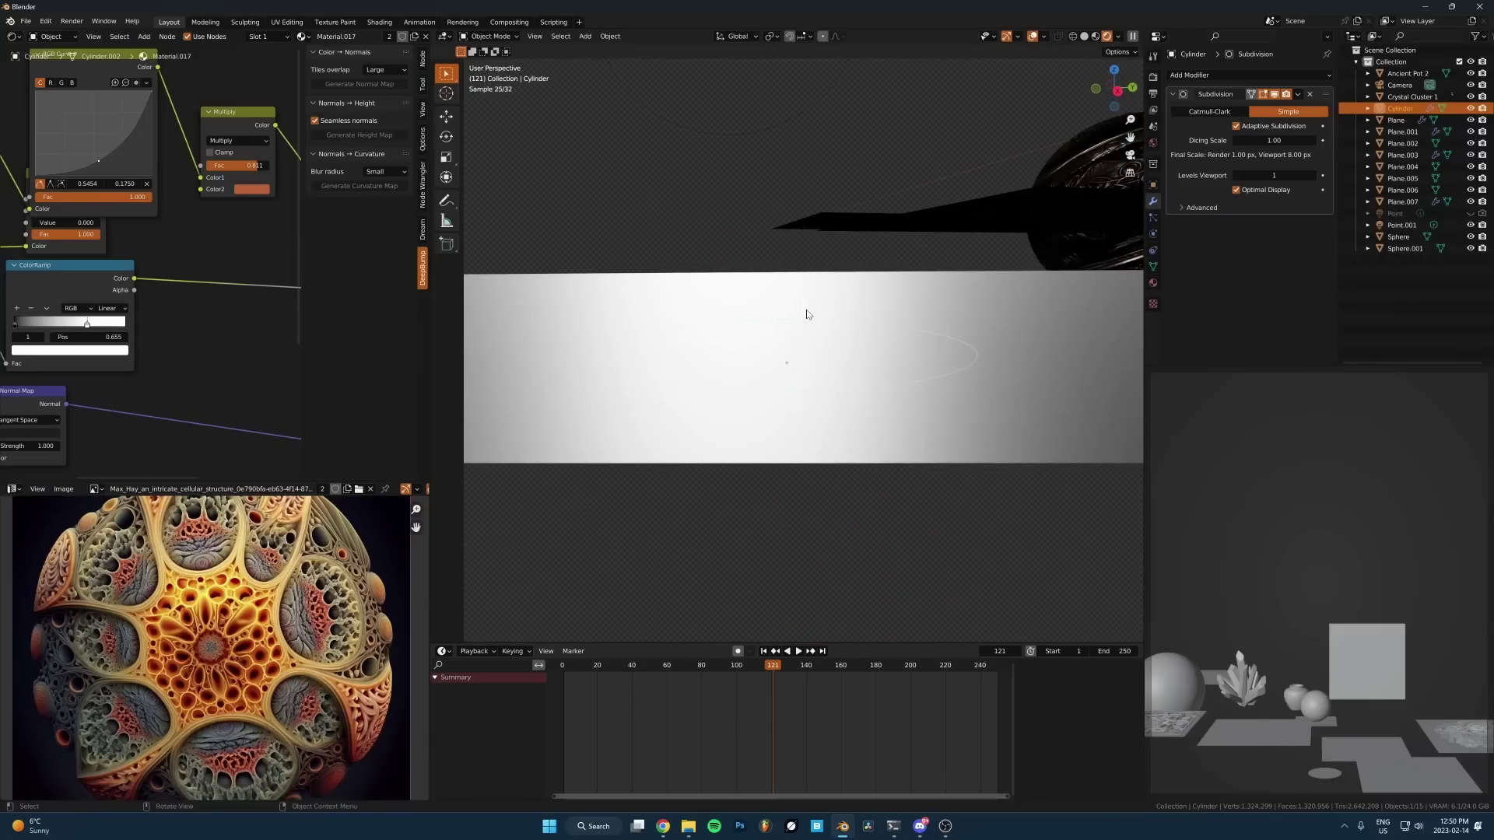
pyautogui.scroll(2, 845, 393)
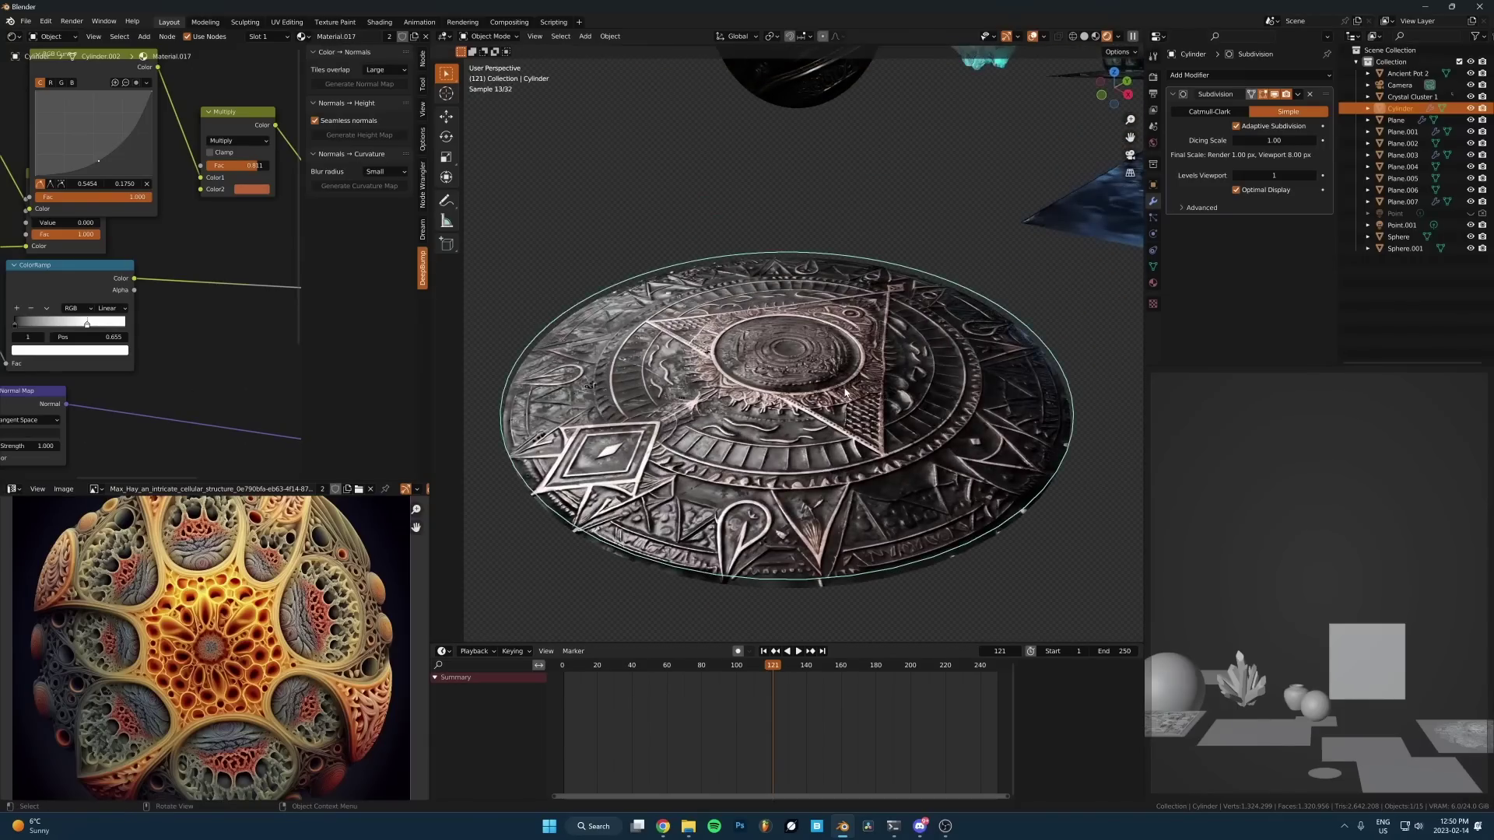
# Step: Switch to Discord and look over the circle of intricate illuminati patterns results in the midjourney channel
pyautogui.click(919, 828)
pyautogui.click(343, 476)
pyautogui.scroll(15, 354, 475)
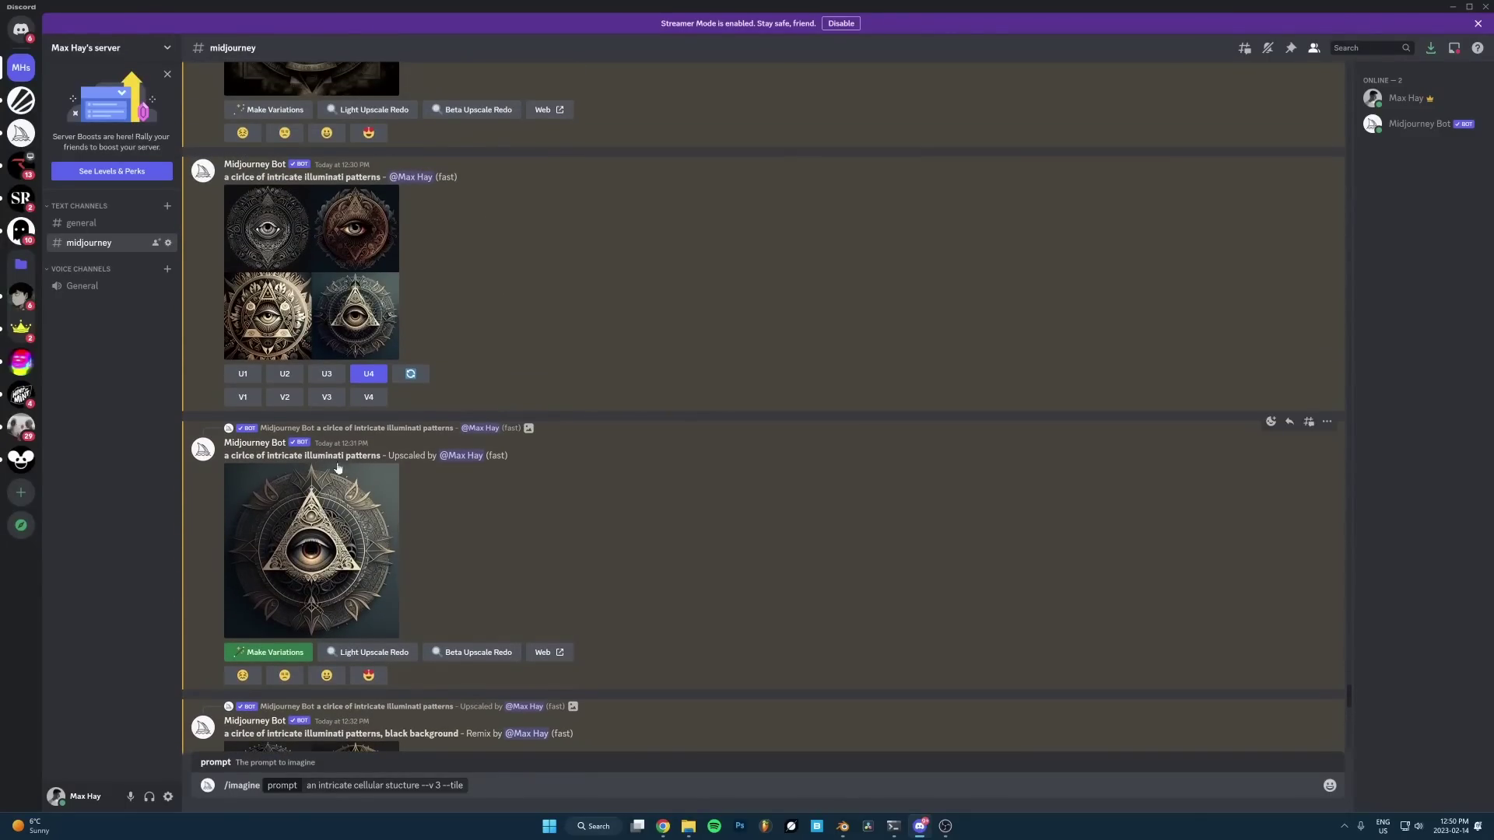
pyautogui.moveTo(312, 443); pyautogui.dragTo(239, 456)
pyautogui.click(239, 456)
pyautogui.scroll(3, 313, 511)
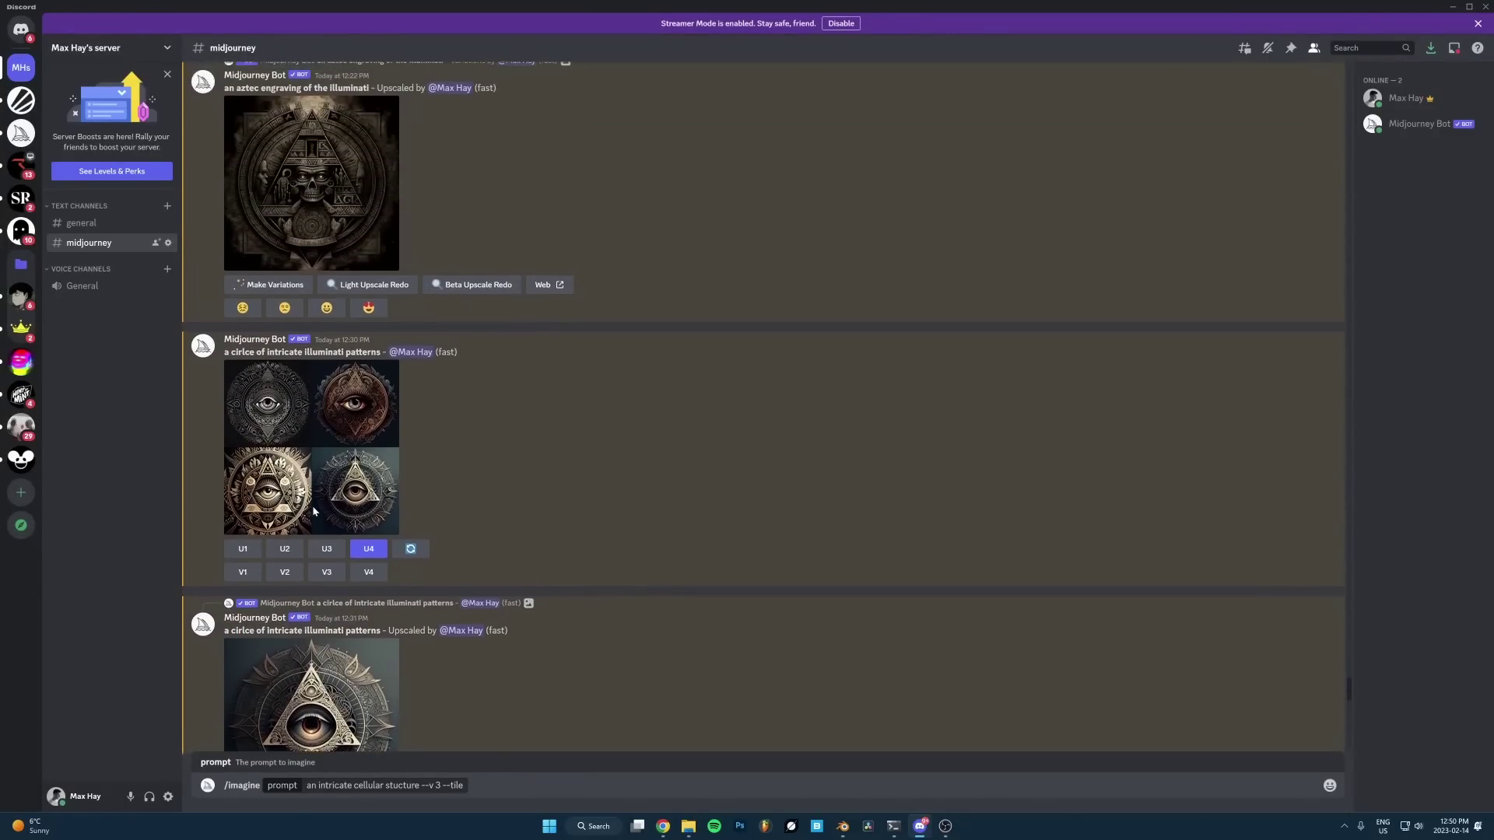
pyautogui.scroll(-2, 340, 587)
# Step: Find the "an aztec engraving of the illuminati" image grid, view it enlarged, and close it again
pyautogui.scroll(15, 338, 558)
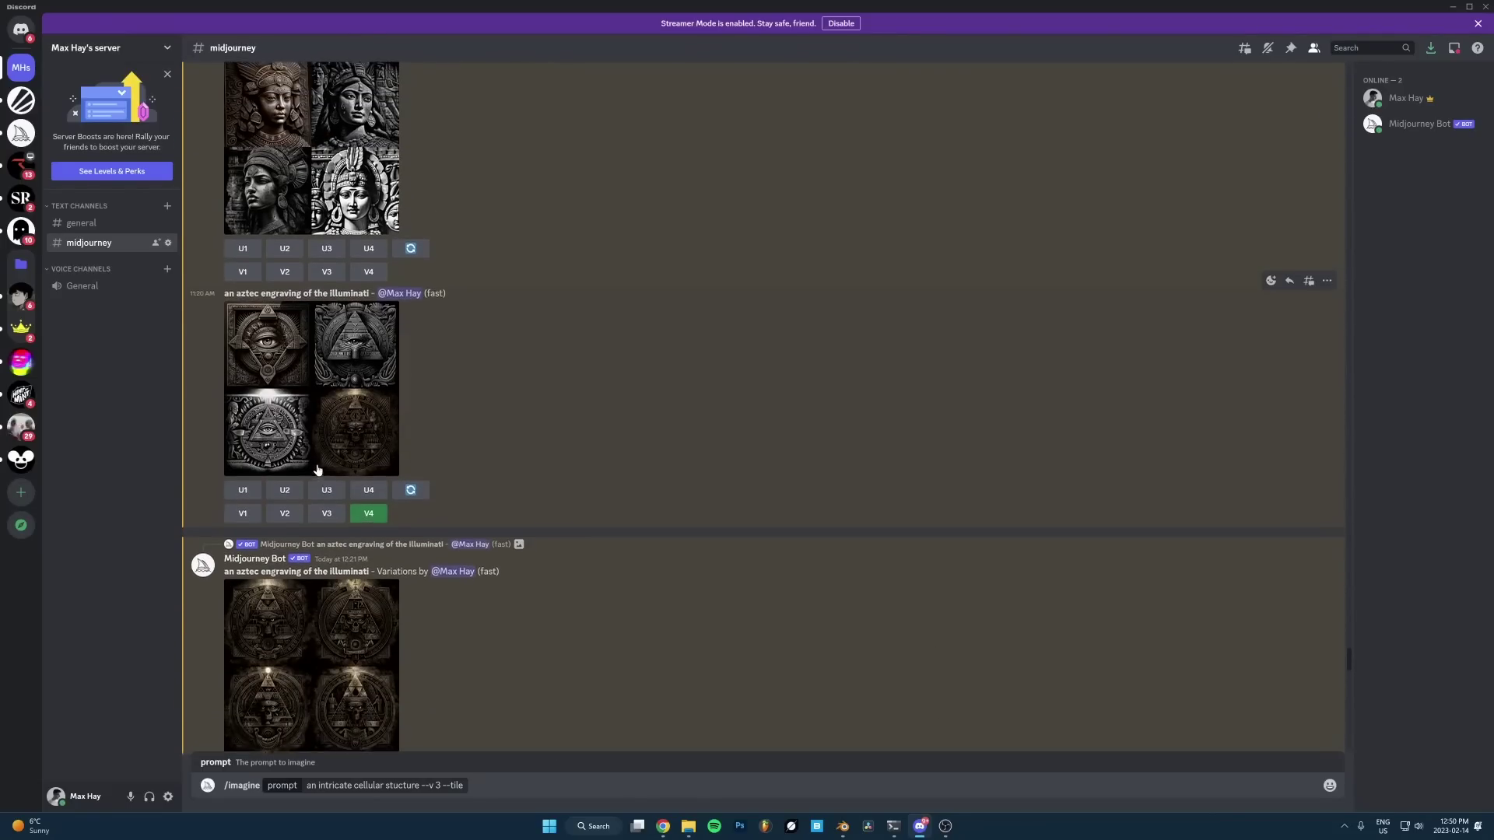
pyautogui.scroll(5, 335, 482)
pyautogui.scroll(-4, 319, 459)
pyautogui.click(317, 460)
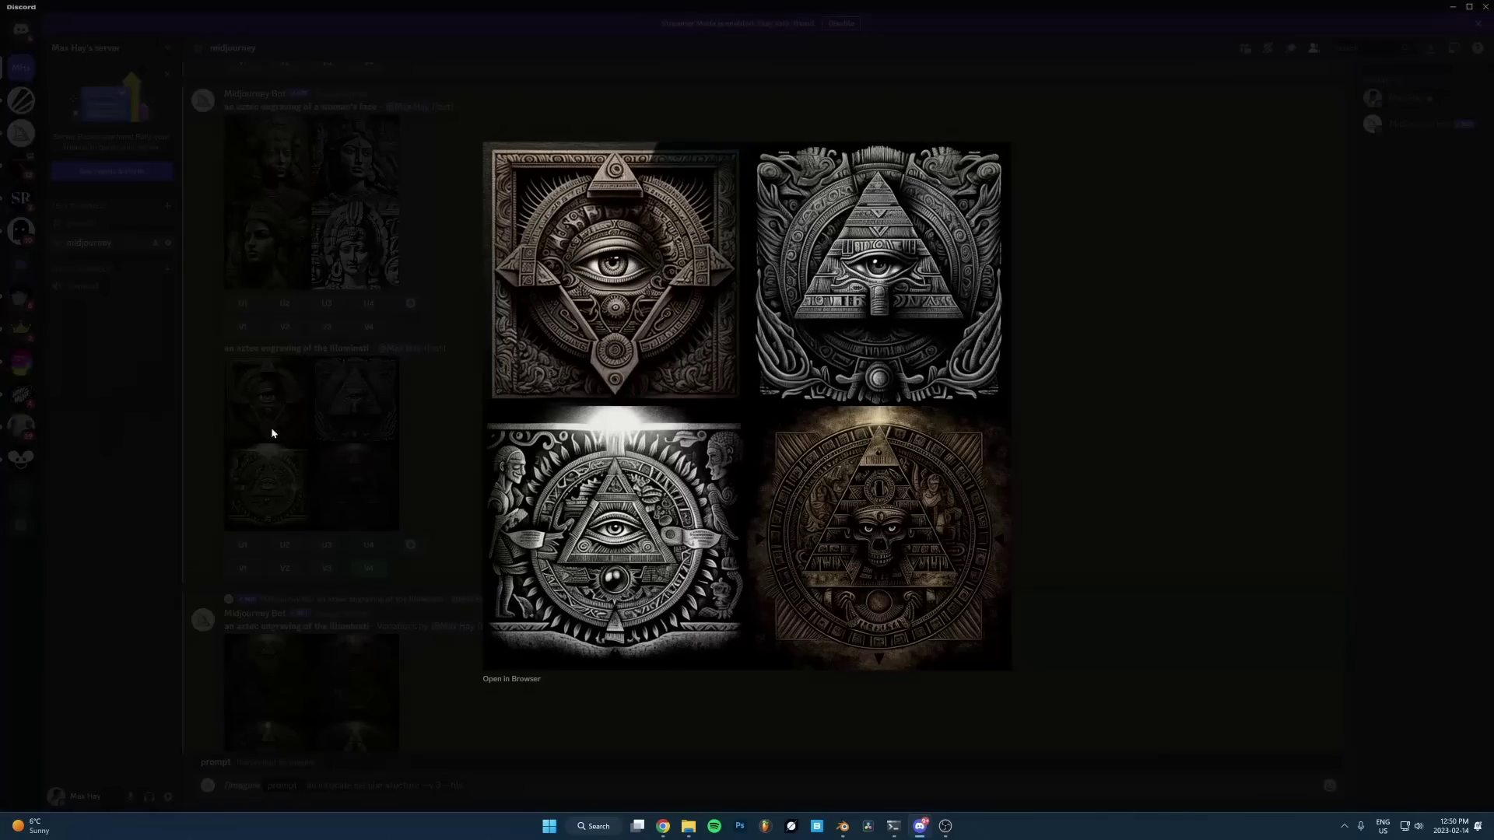
pyautogui.click(297, 407)
# Step: Browse the older prompts and image results further back in the midjourney channel history
pyautogui.scroll(15, 342, 443)
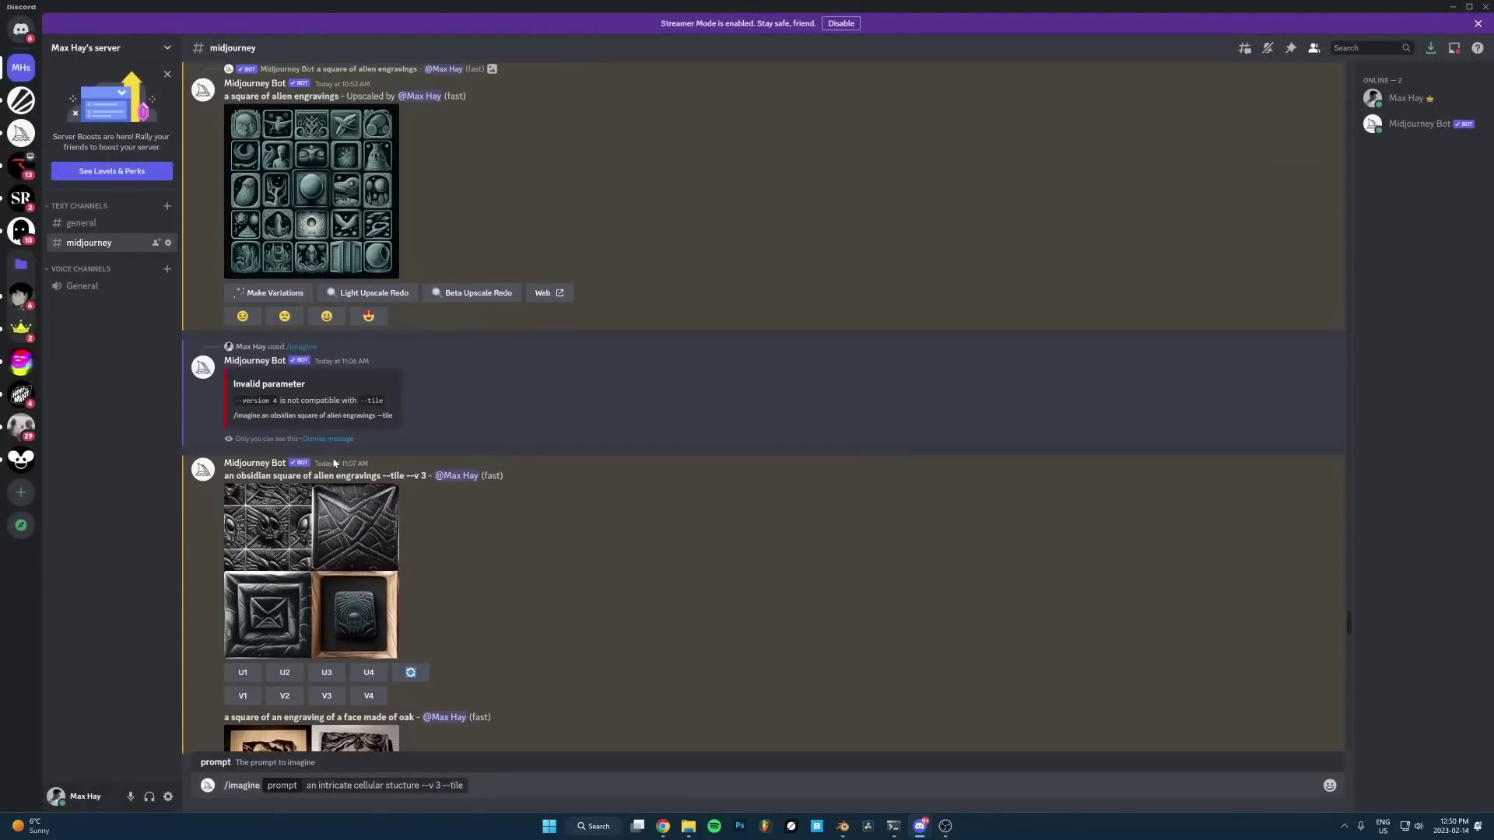
pyautogui.scroll(10, 342, 467)
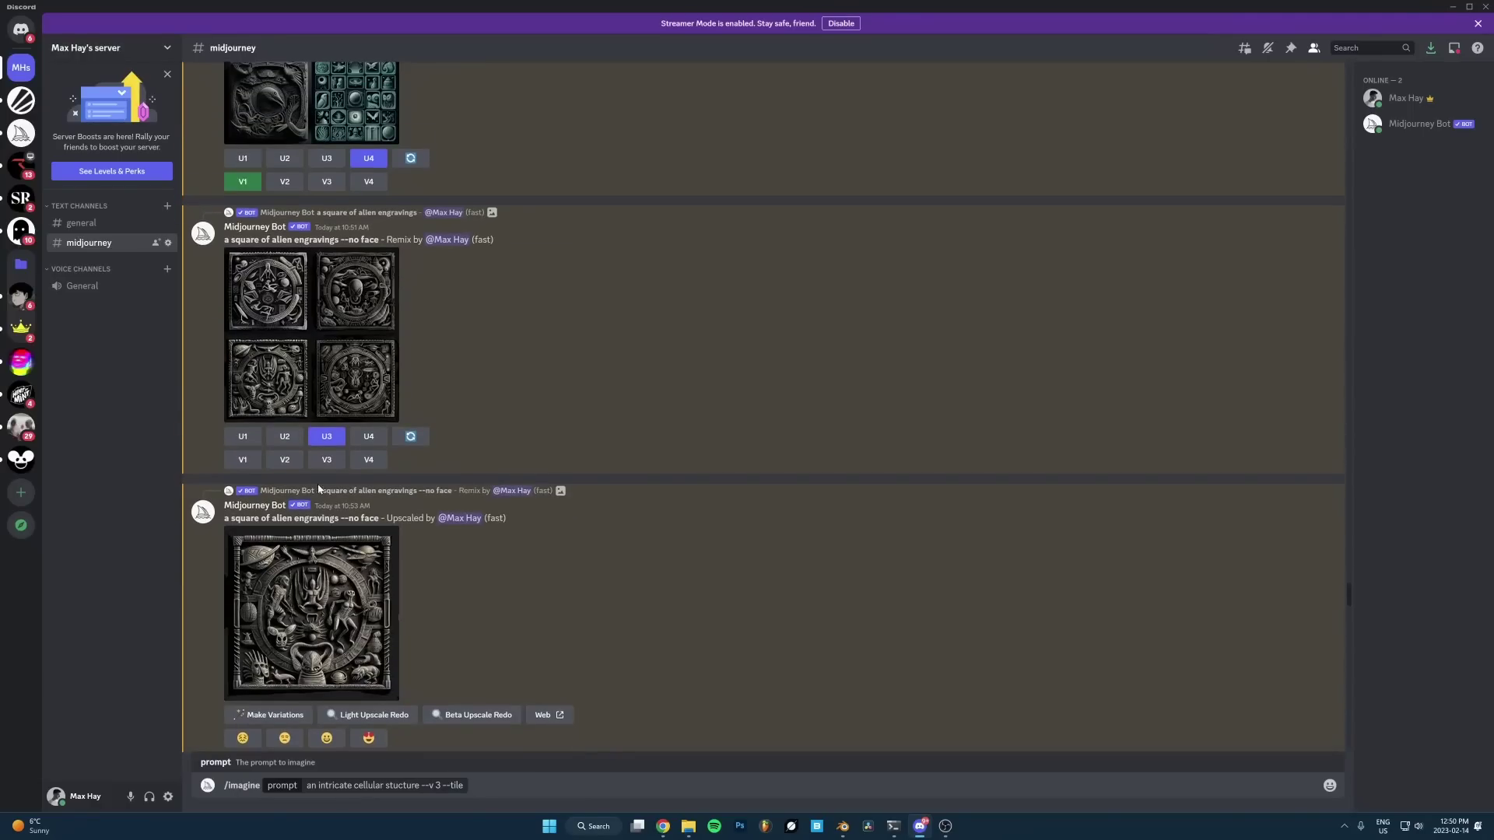
pyautogui.scroll(15, 327, 486)
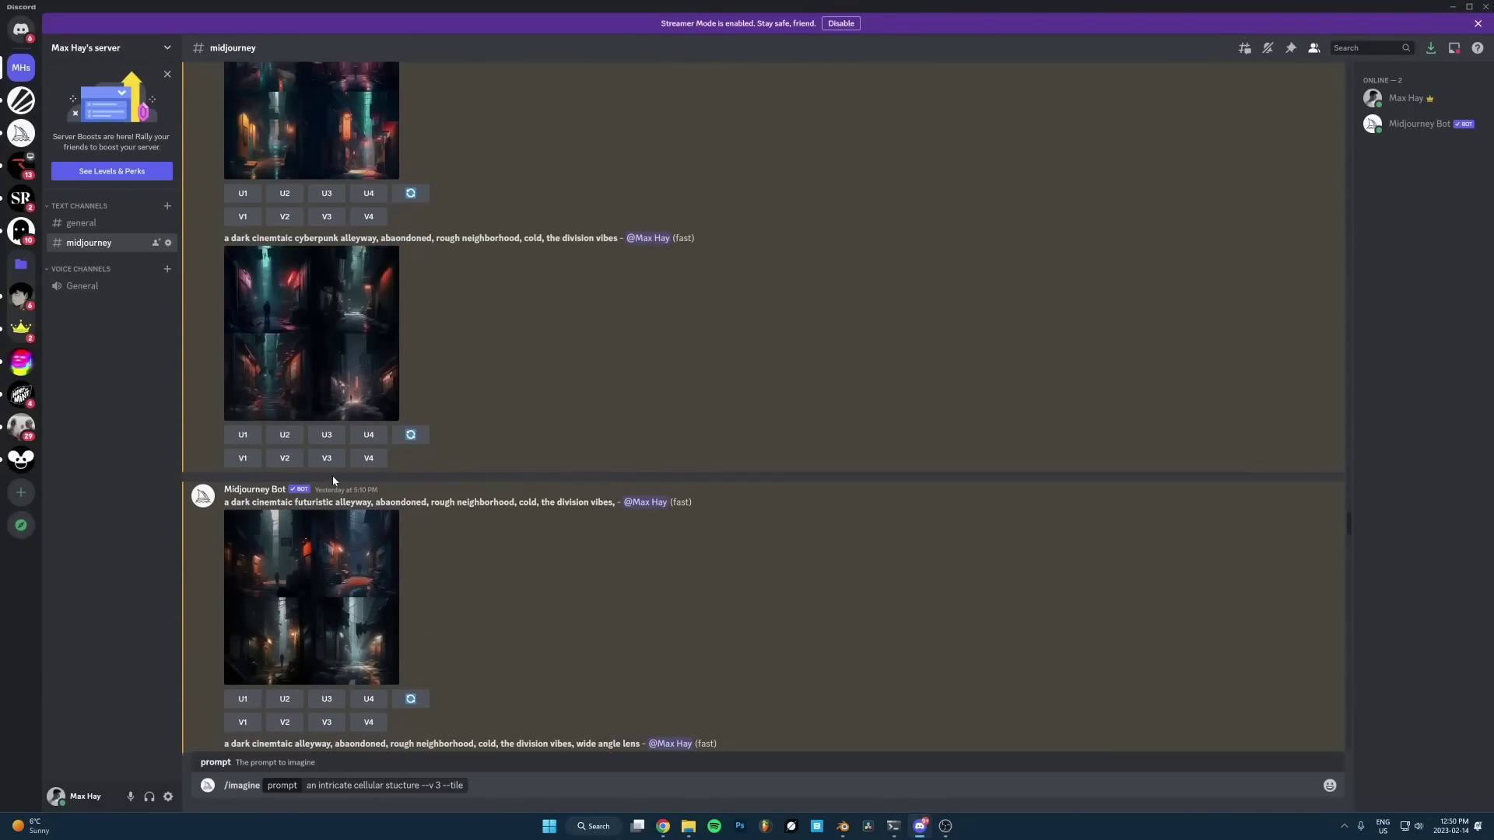
pyautogui.scroll(15, 334, 481)
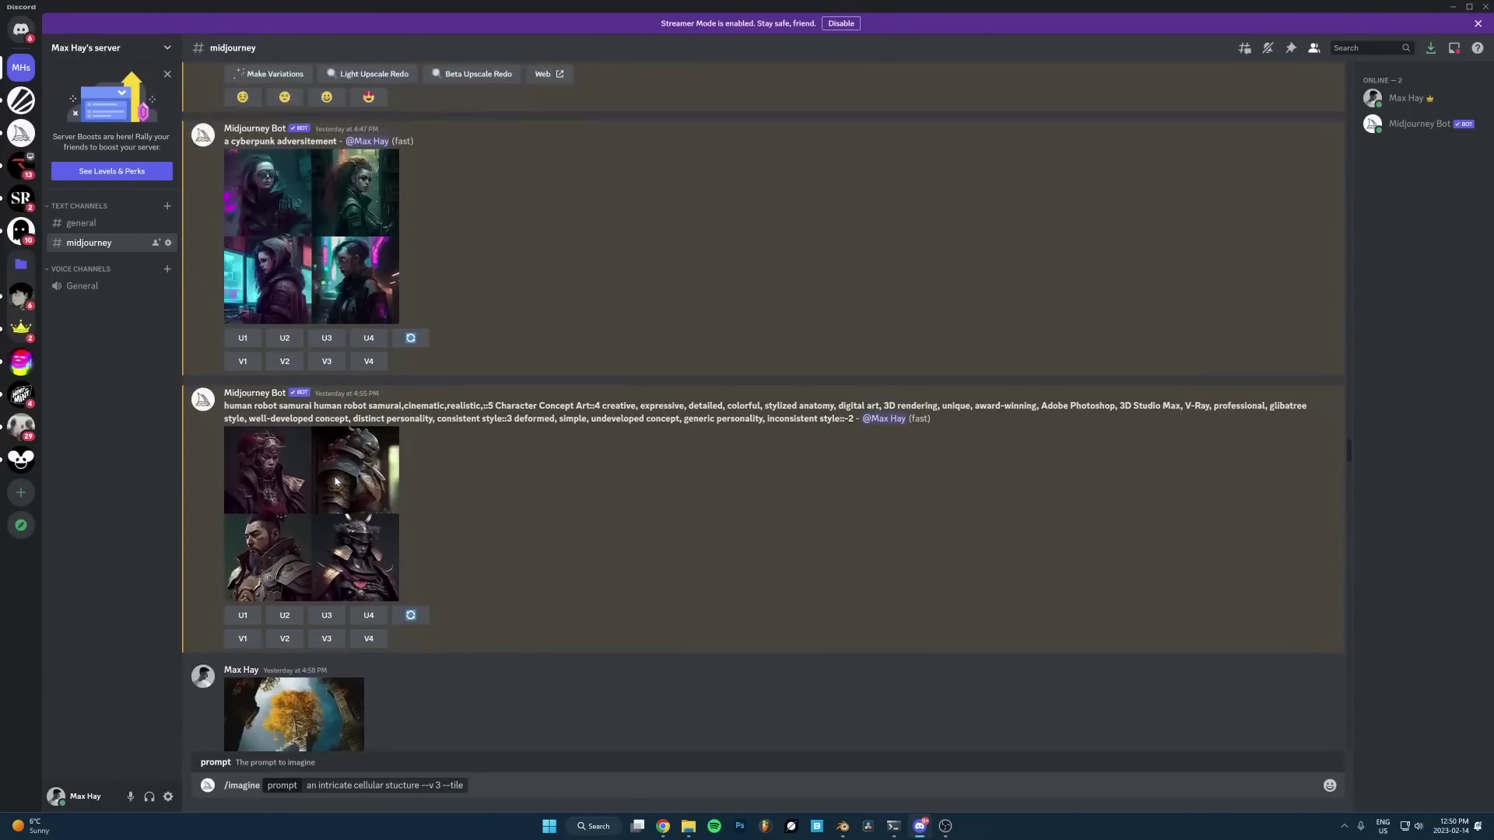
# Step: Switch to the general channel and go back through its image results to the upscaled cracked ice image
pyautogui.scroll(6, 320, 440)
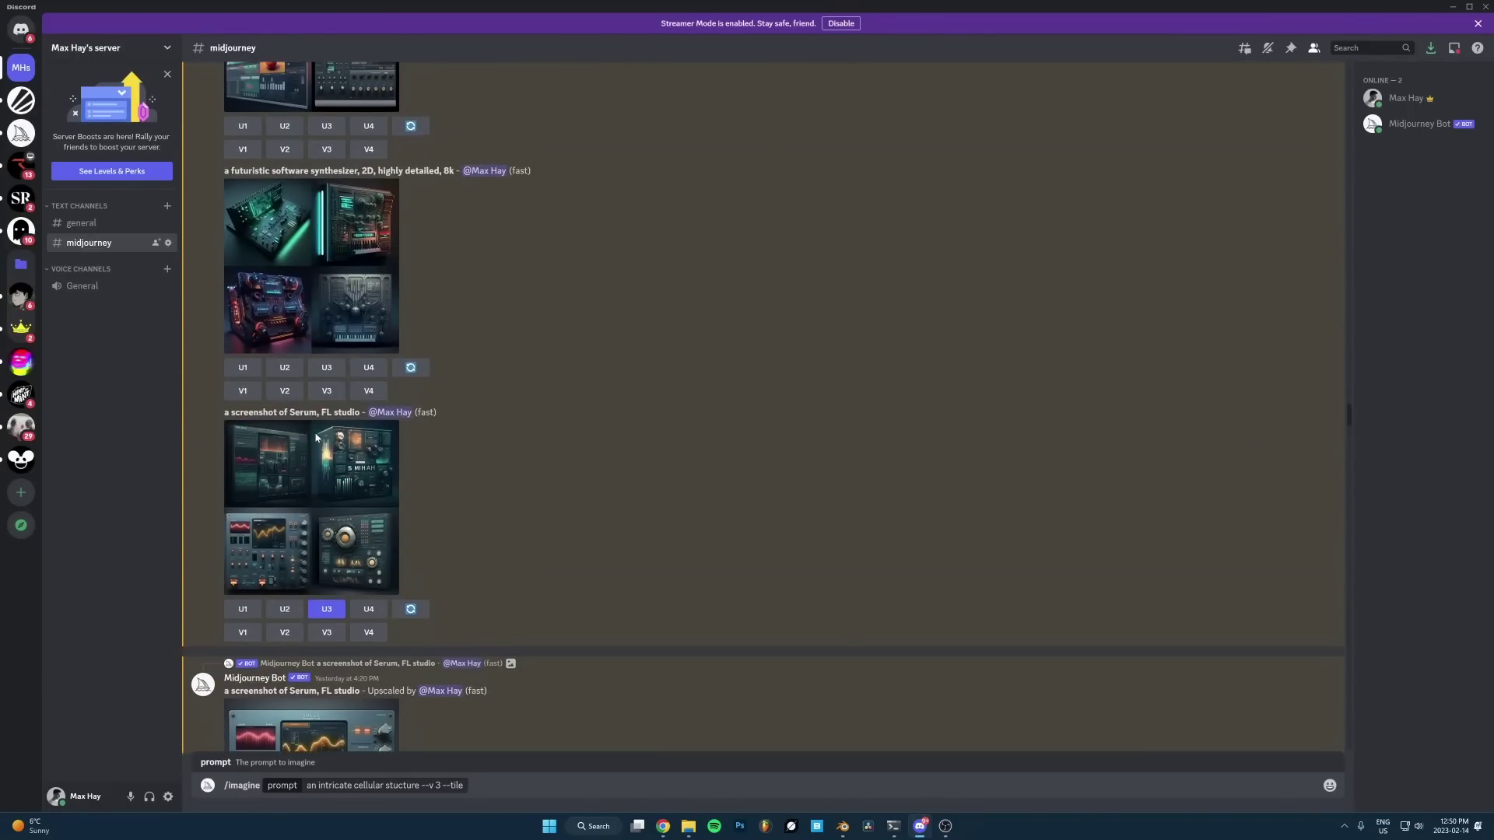
pyautogui.click(81, 223)
pyautogui.scroll(6, 354, 529)
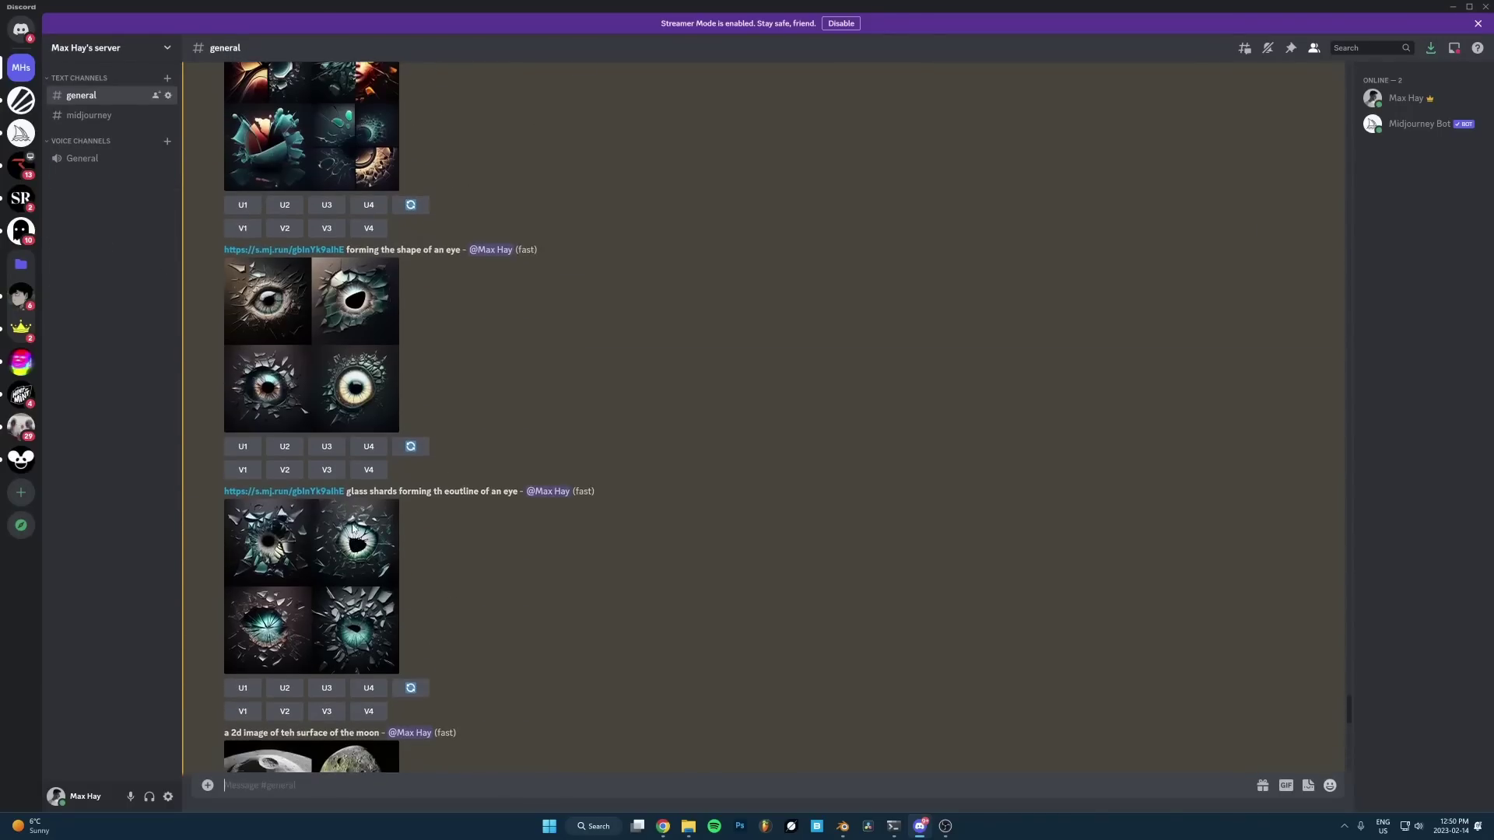
pyautogui.scroll(10, 354, 529)
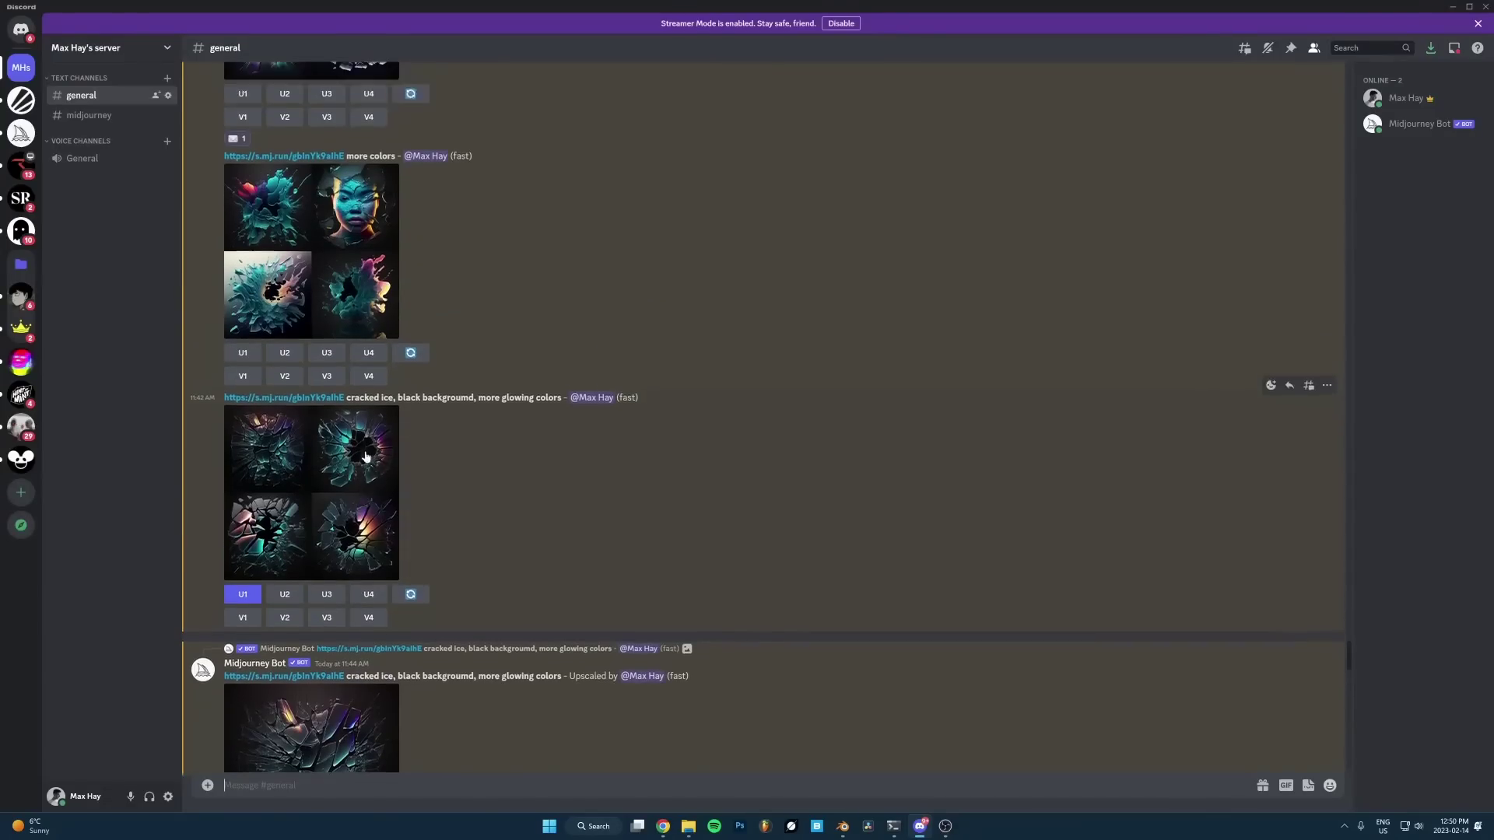
pyautogui.scroll(6, 364, 455)
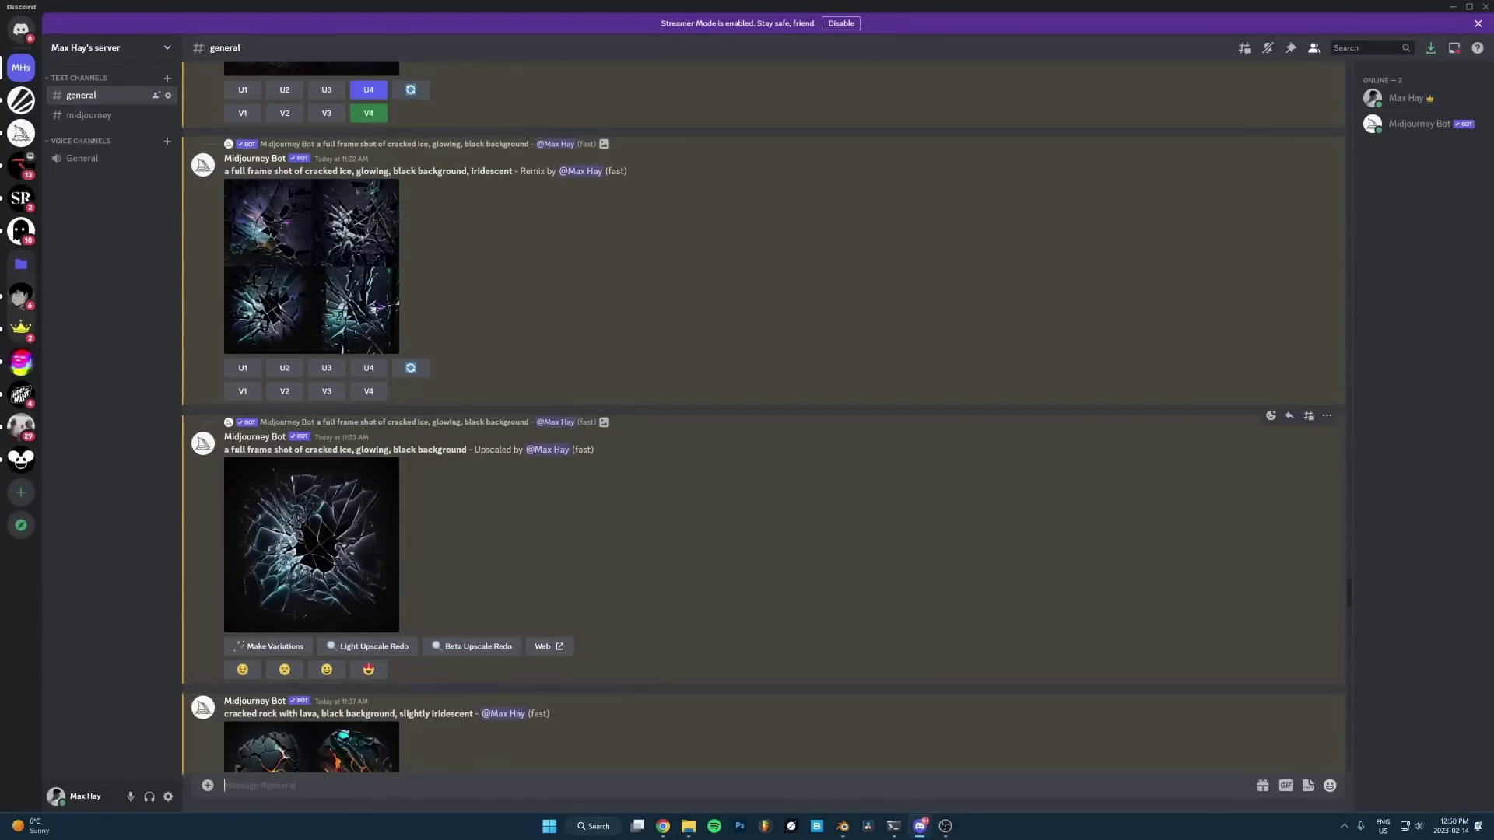
# Step: Highlight the prompt "a full frame shot of cracked ice, glowing, black background", view its upscaled image enlarged, and close it again
pyautogui.moveTo(224, 450); pyautogui.dragTo(474, 450)
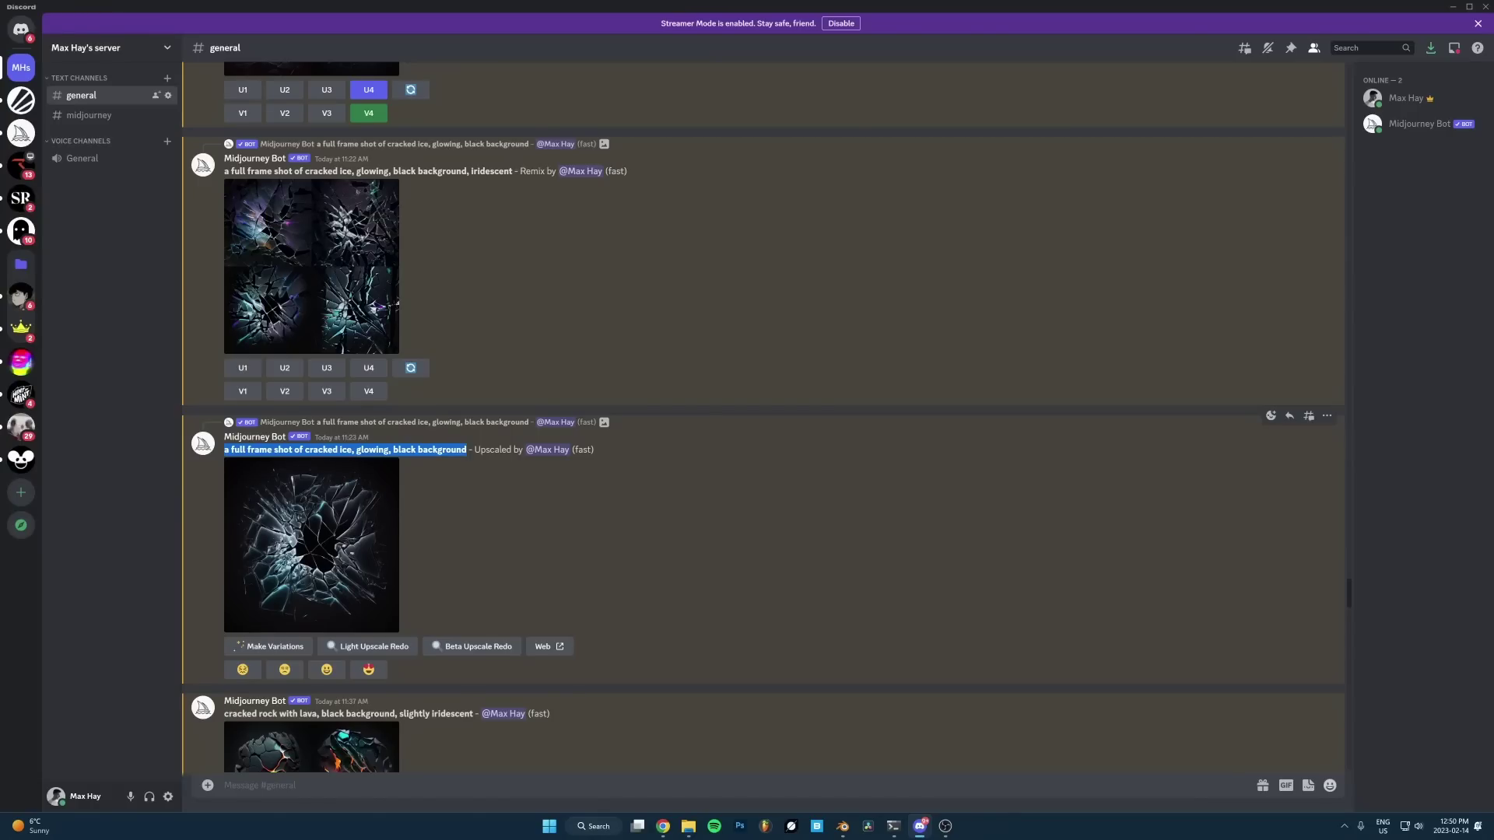
pyautogui.click(362, 519)
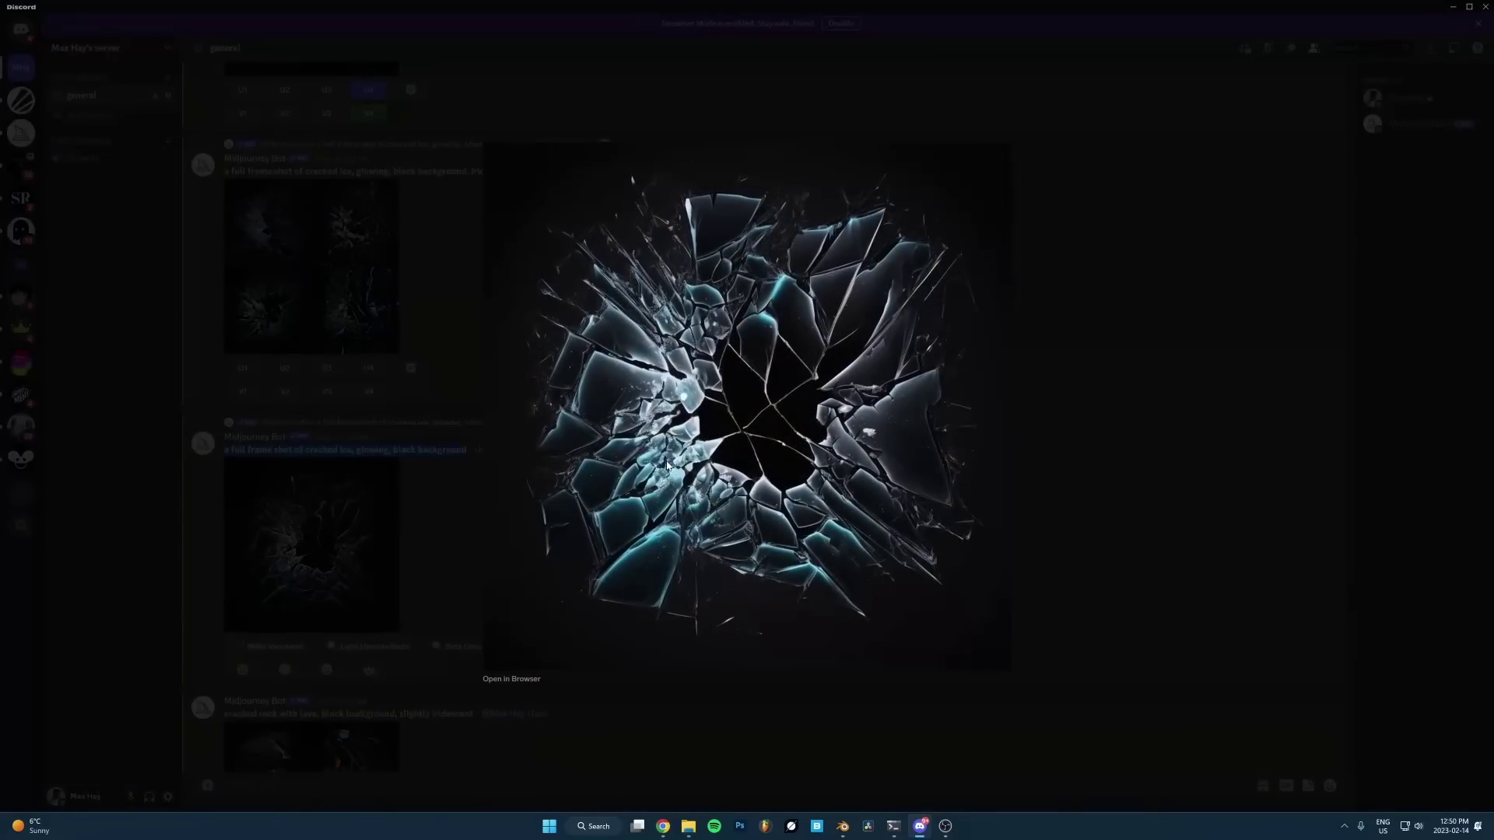
pyautogui.click(442, 467)
# Step: Browse the general channel's other prompts and results, from the earlier ice images to the colorful smoke and glass-shard eye grids
pyautogui.scroll(8, 413, 498)
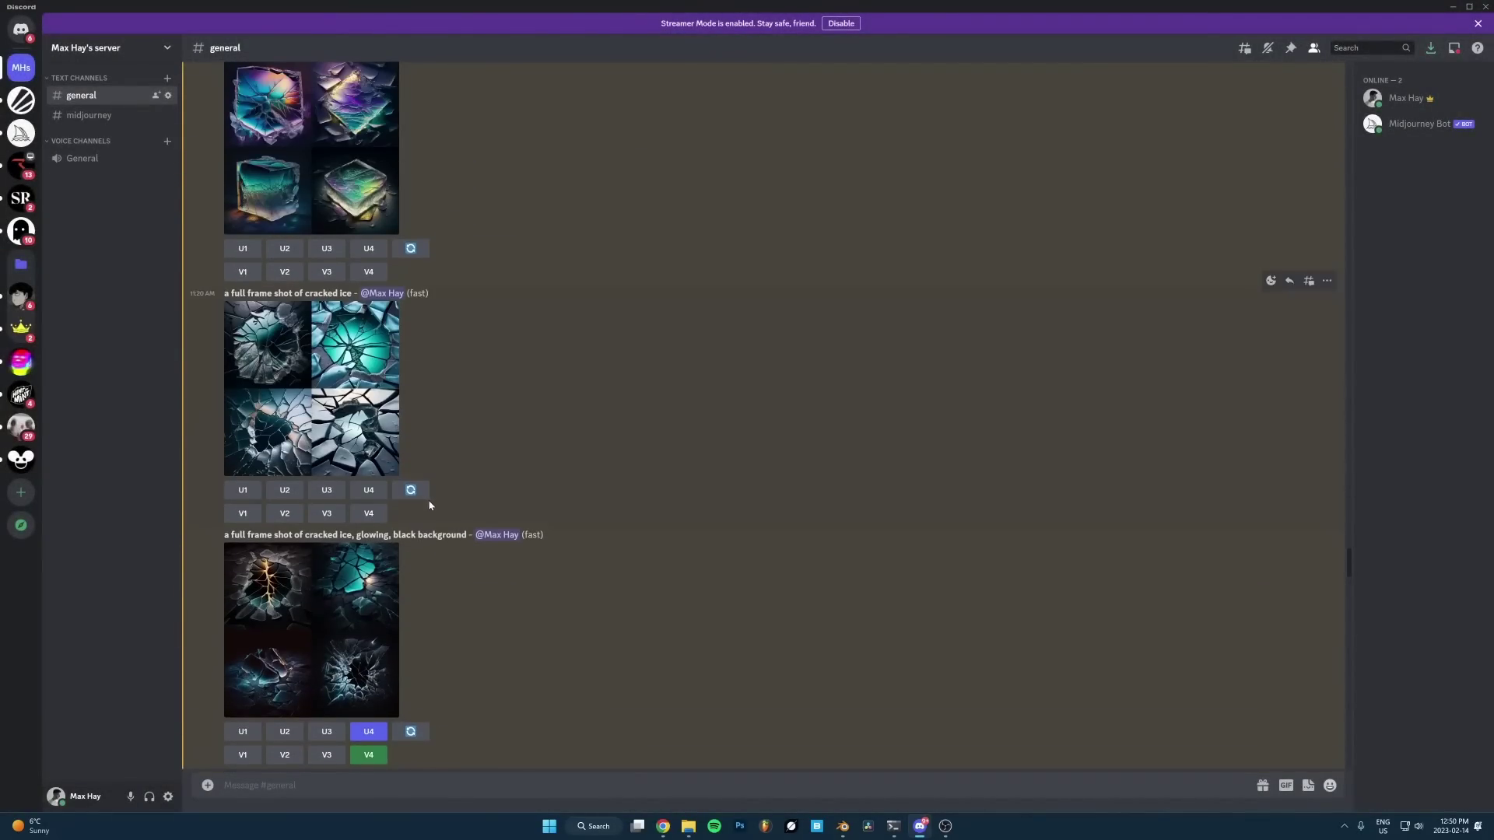
pyautogui.scroll(12, 443, 486)
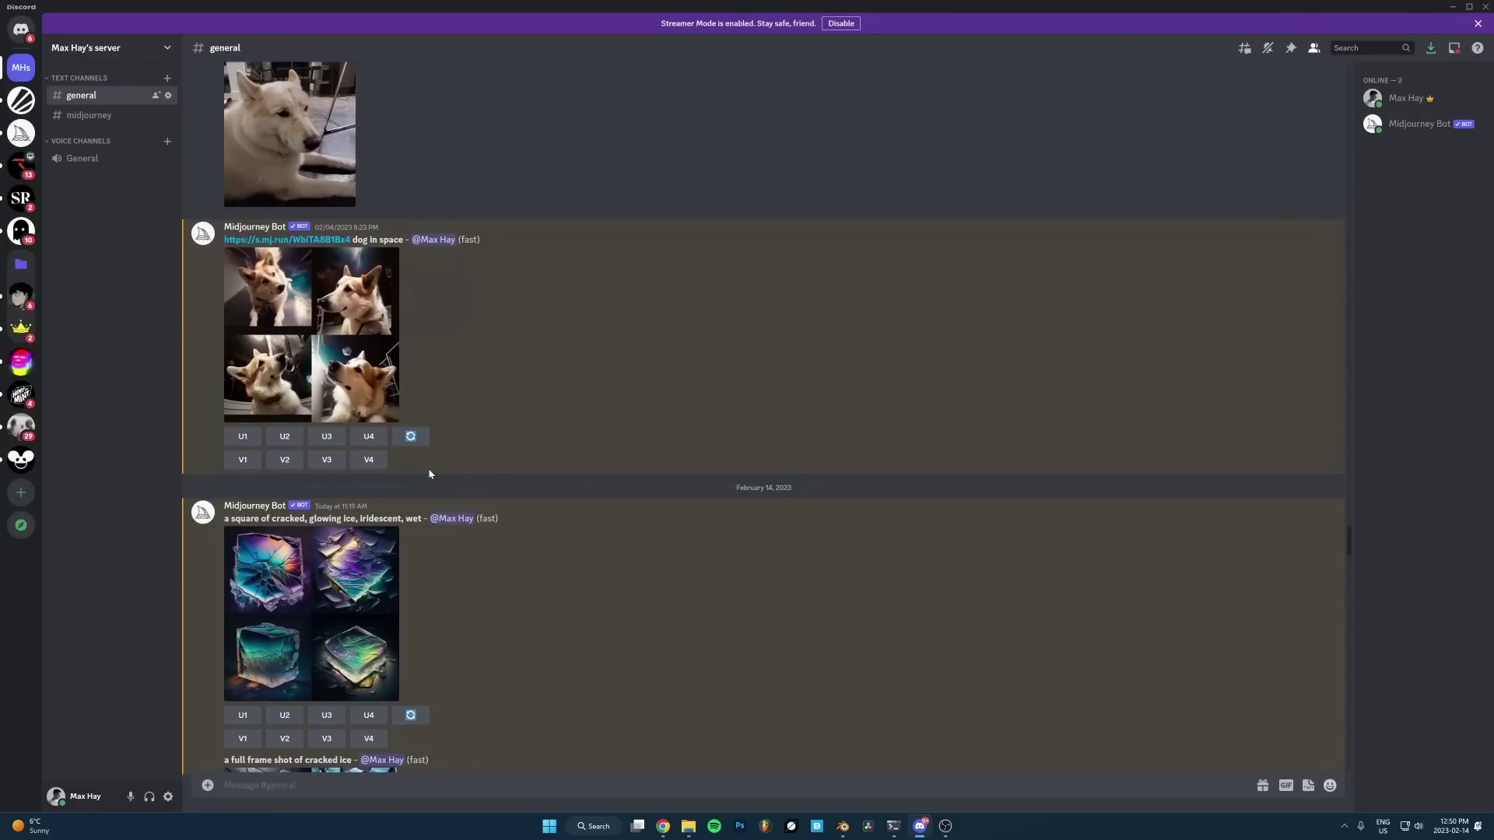
pyautogui.scroll(-15, 429, 474)
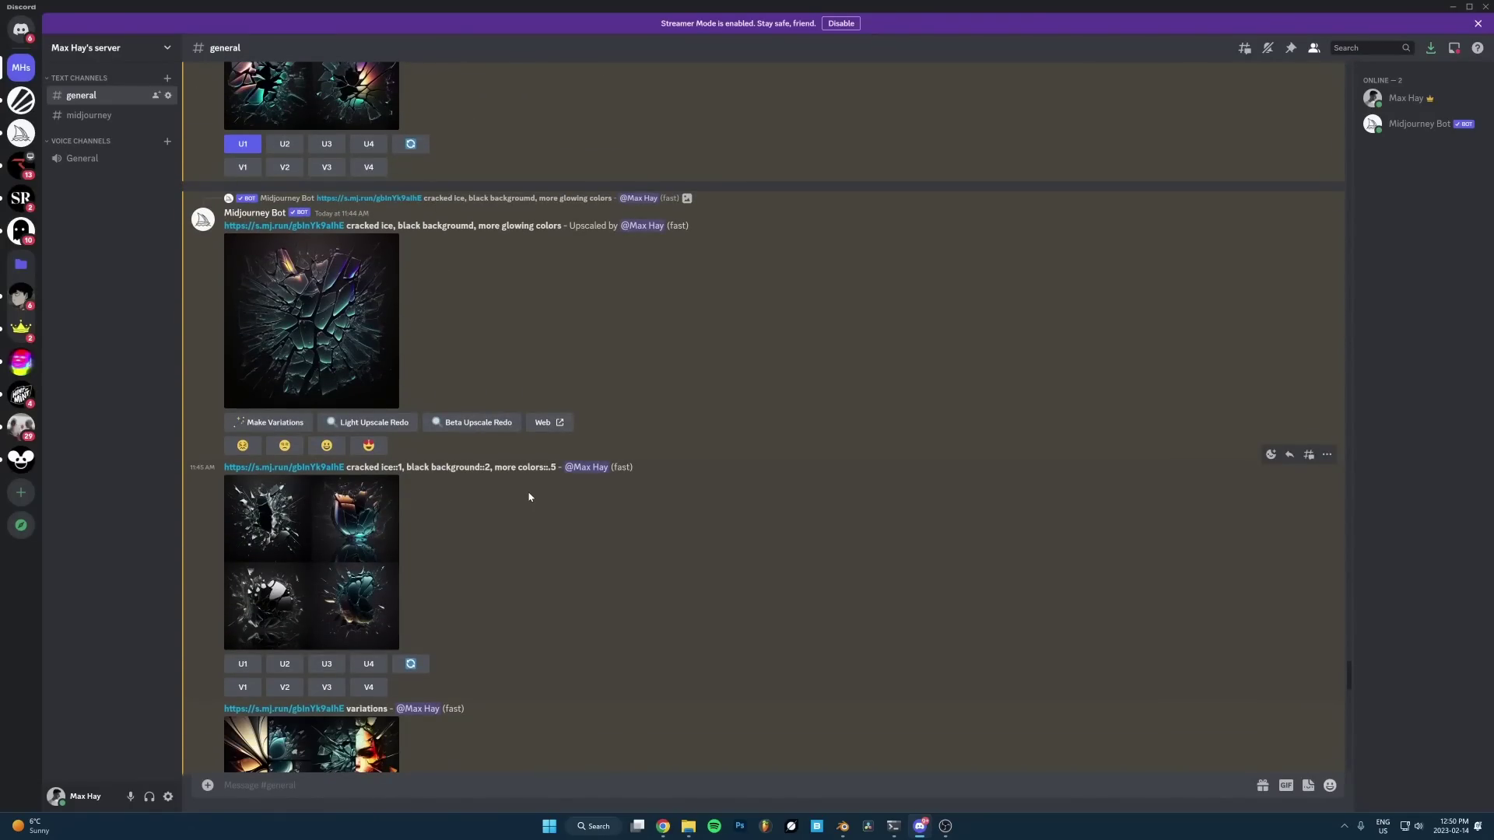
pyautogui.scroll(-15, 529, 496)
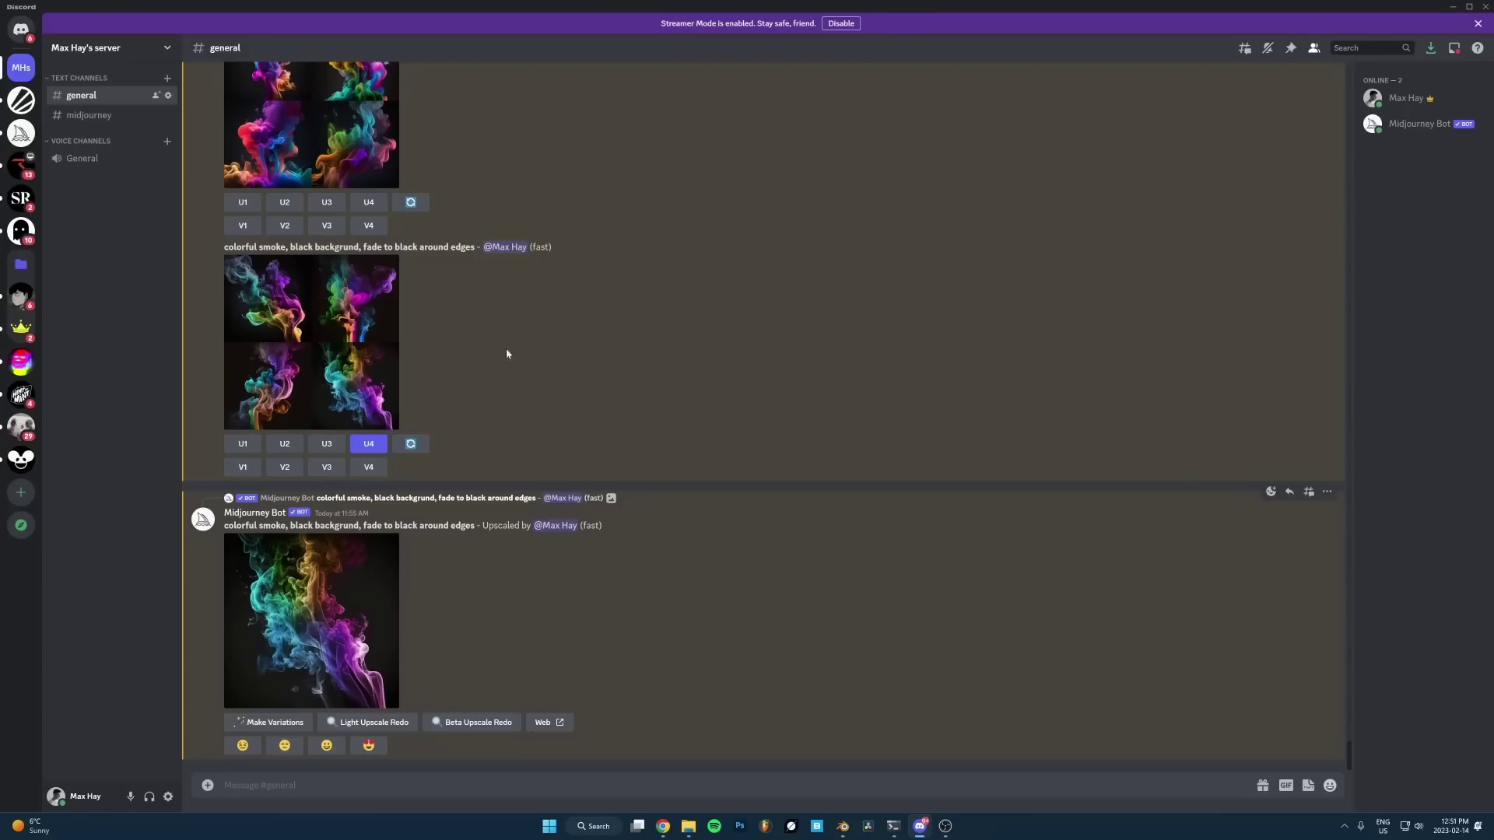
pyautogui.scroll(10, 360, 342)
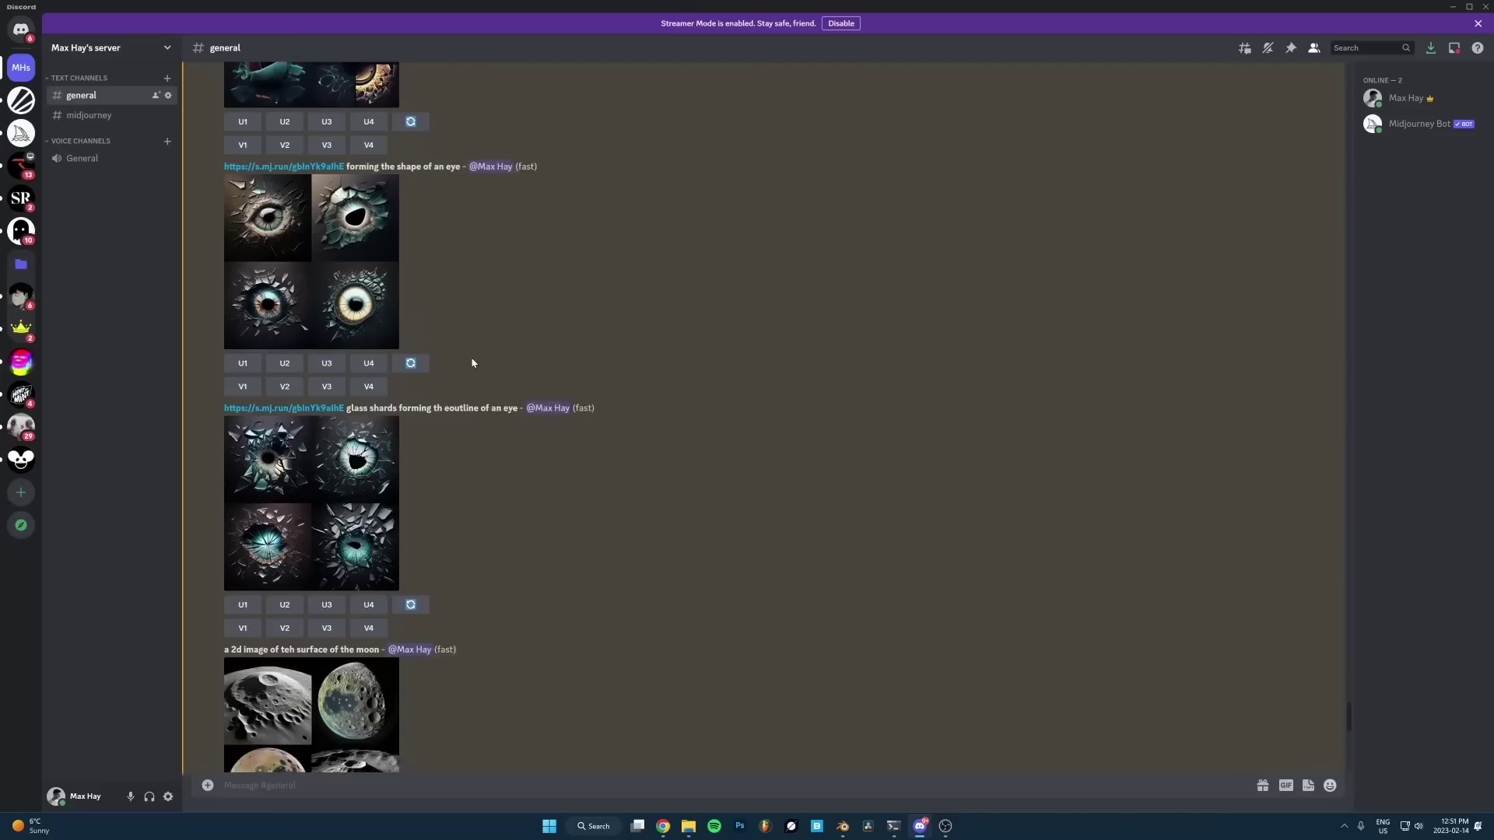
pyautogui.scroll(1, 474, 362)
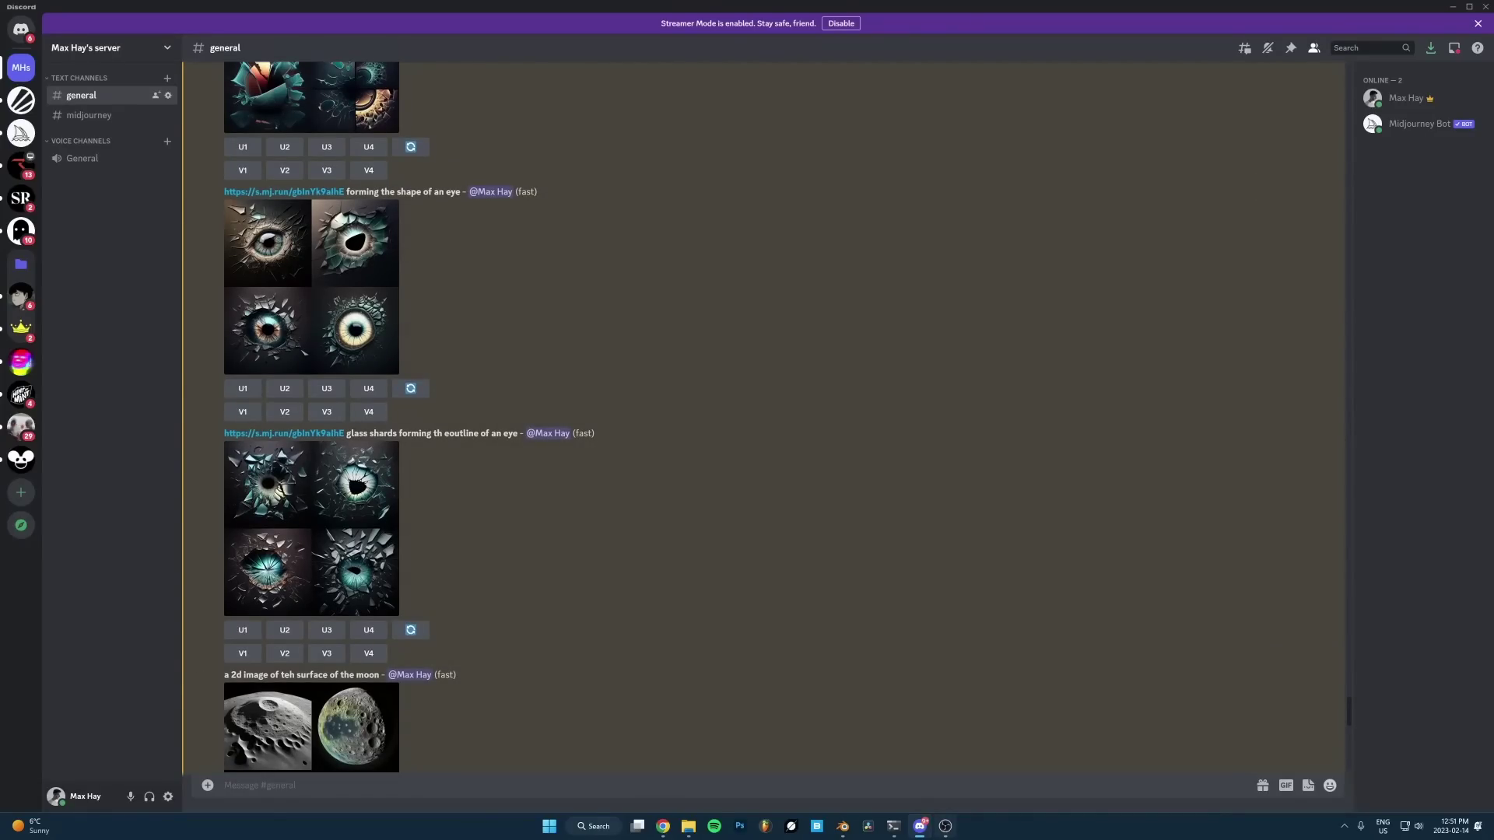
# Step: Switch to Blender and examine the round engraved Cylinder disc from above, then together with the surrounding relief assets
pyautogui.click(923, 829)
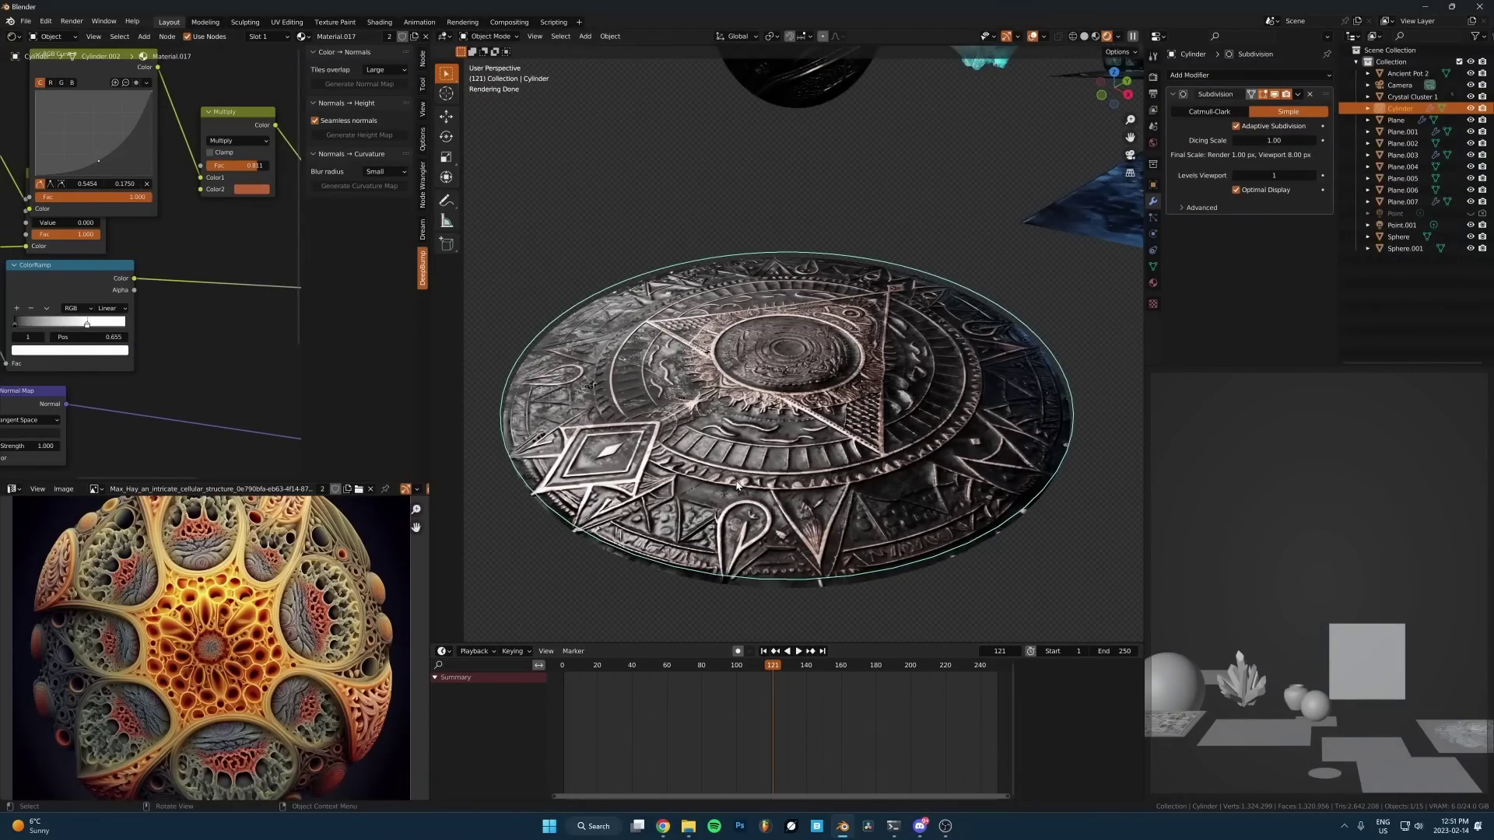
pyautogui.scroll(3, 762, 405)
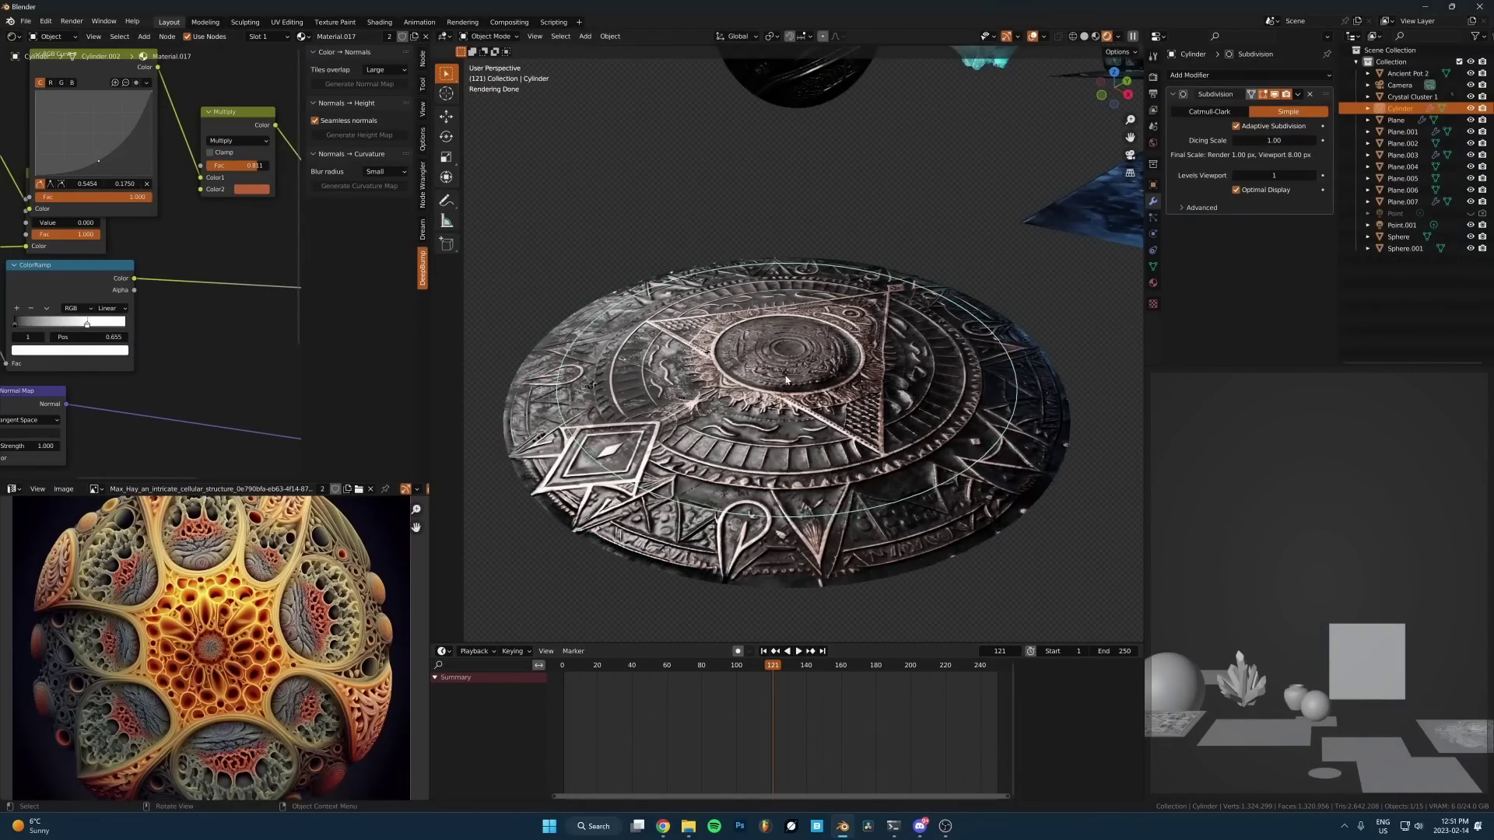
pyautogui.moveTo(767, 403); pyautogui.dragTo(802, 427, button='middle')
pyautogui.scroll(-4, 802, 404)
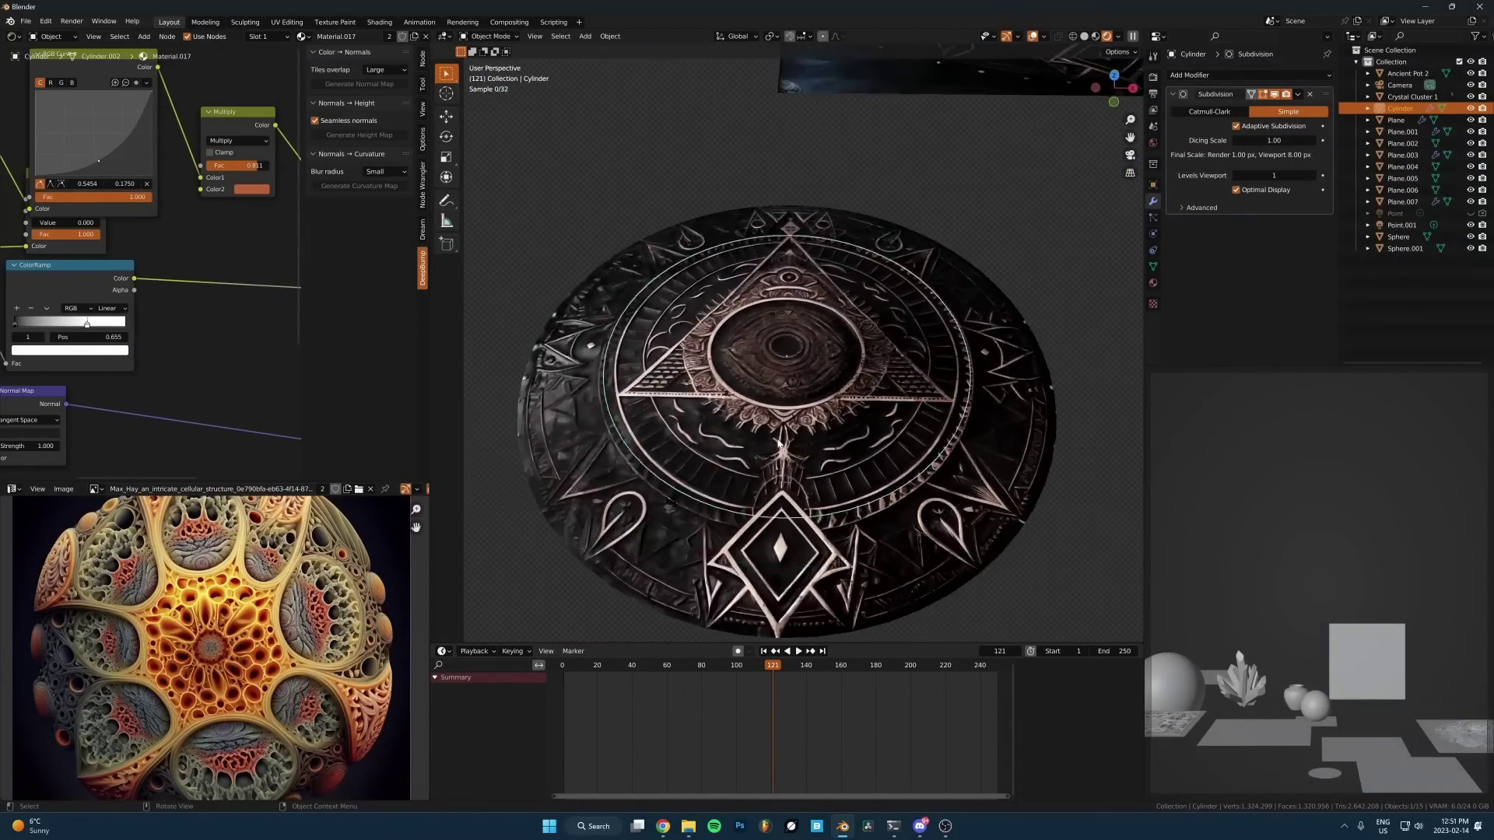
pyautogui.scroll(-4, 803, 358)
pyautogui.scroll(-5, 802, 357)
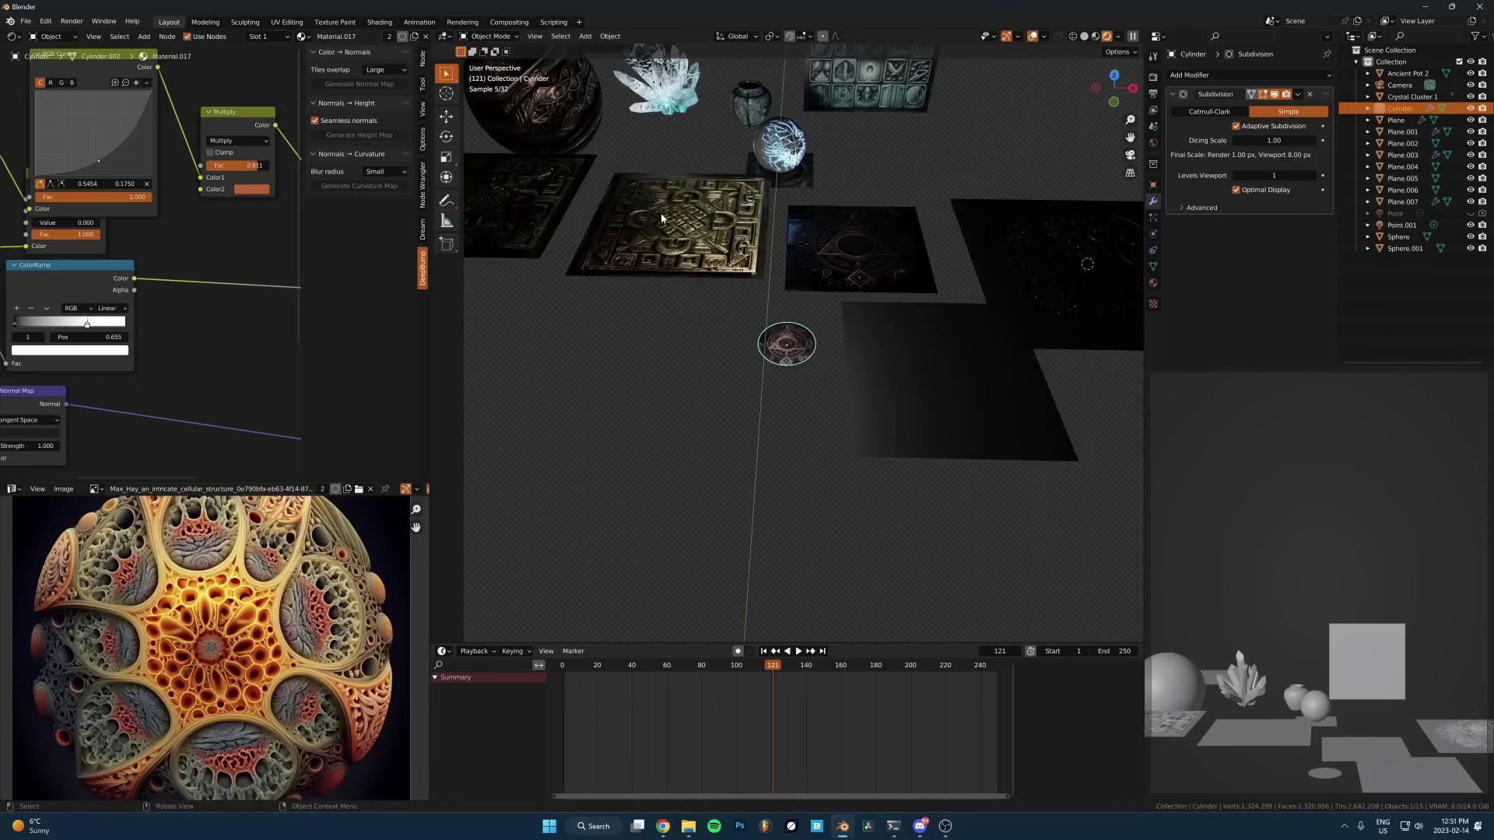